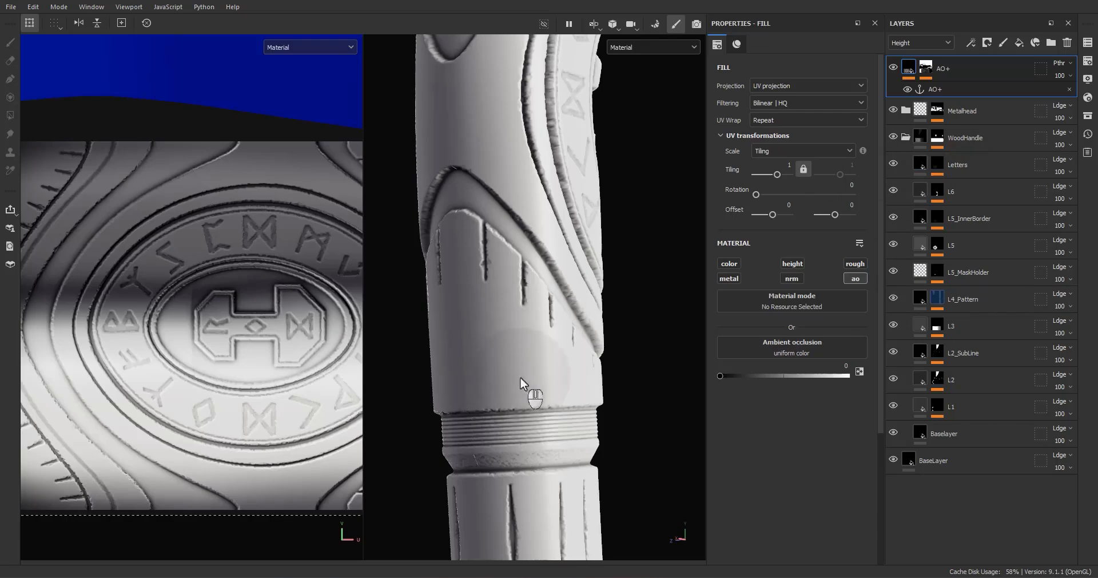
- Add a fill layer named MetalParts above Letters in the WoodHandle folder and give it a black mask
left_click(982, 153)
left_click(1019, 43)
double_click(952, 164)
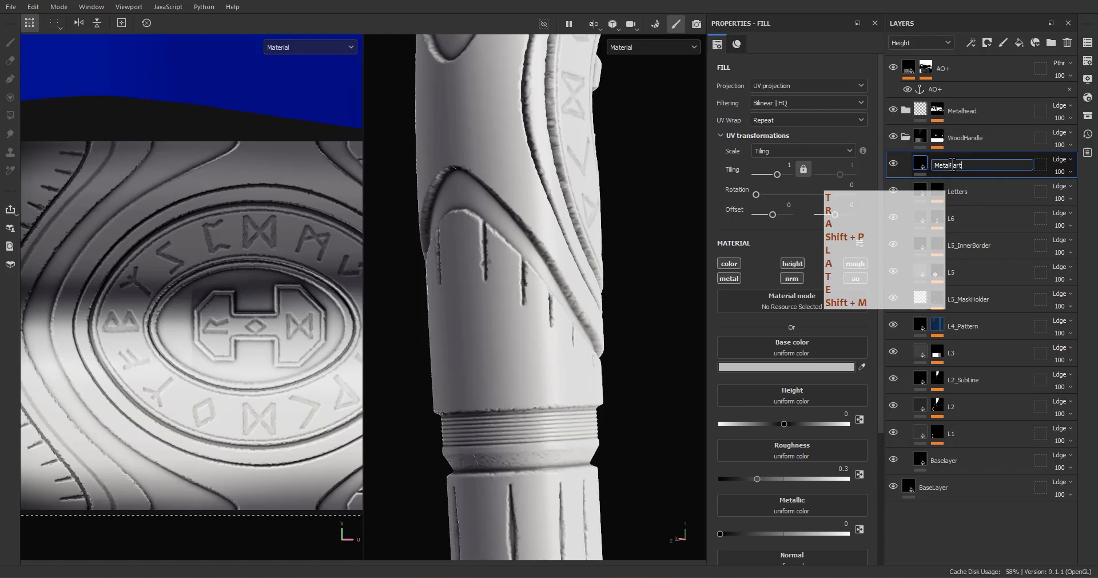
right_click(952, 164)
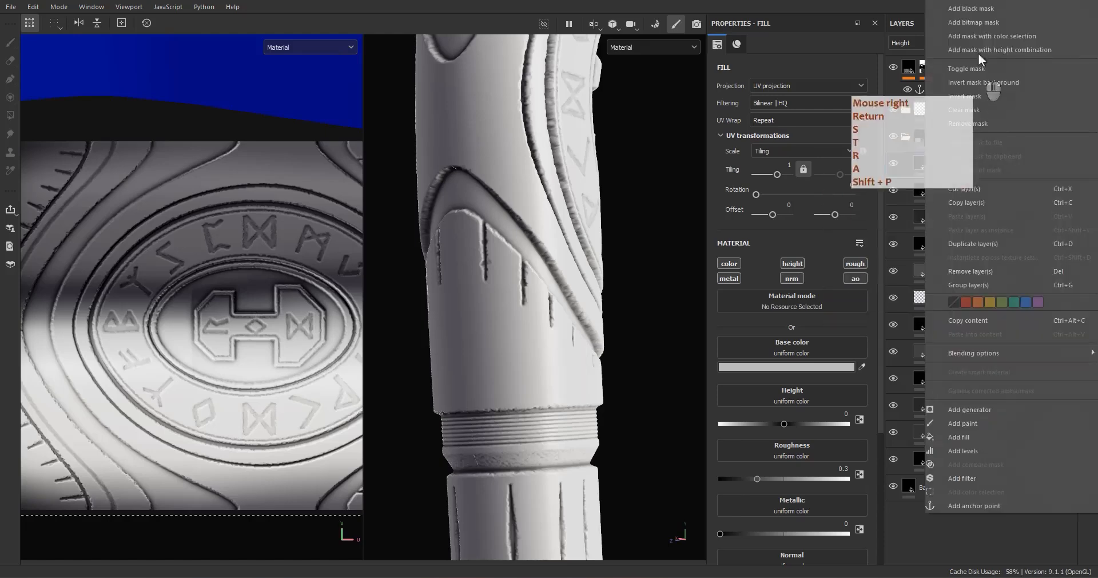
left_click(973, 8)
right_click(938, 163)
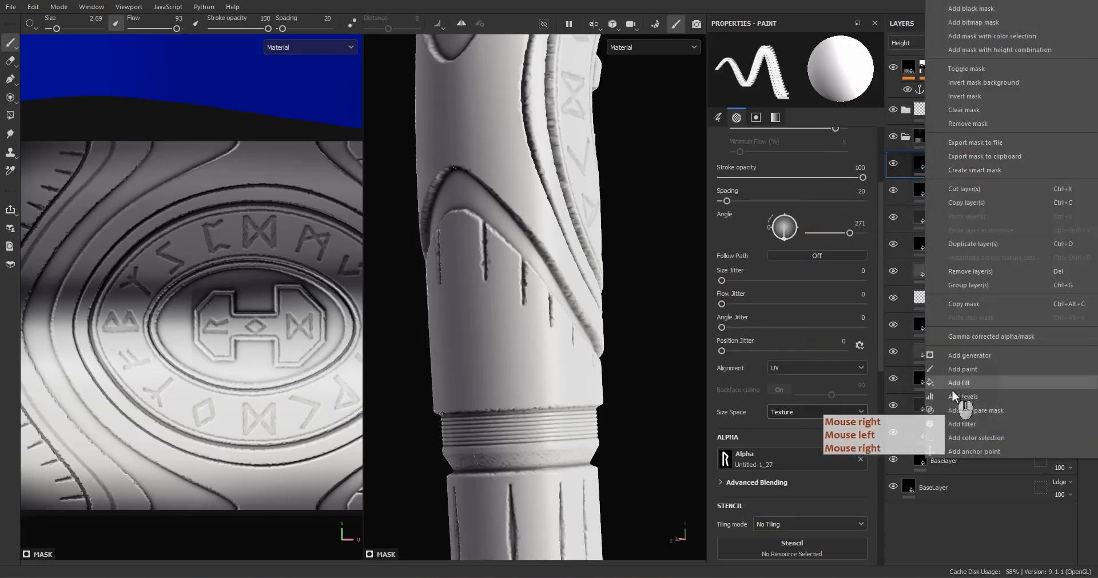
left_click(967, 383)
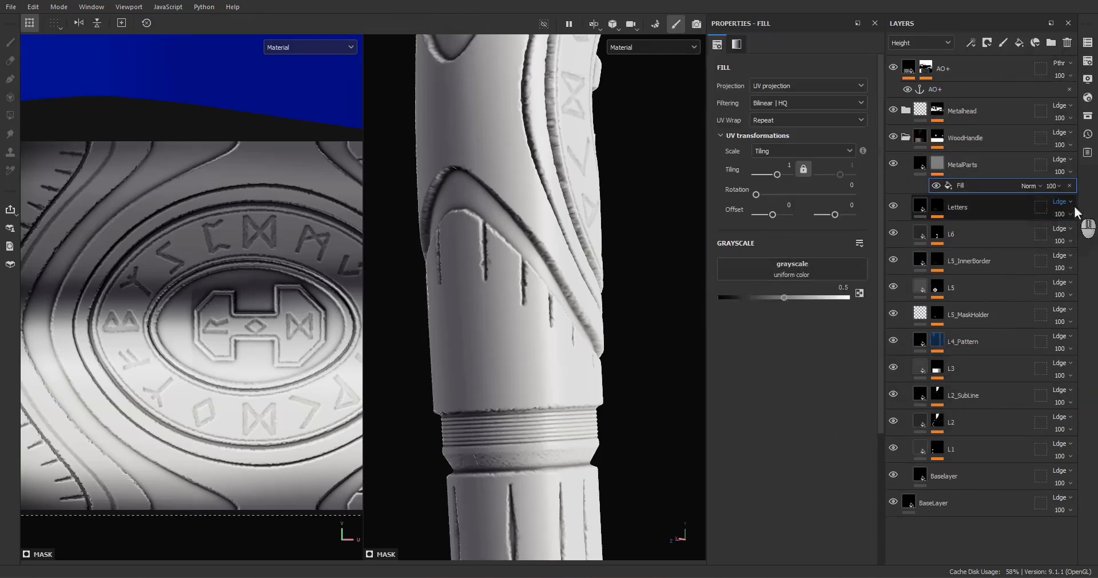
left_click(1070, 185)
- Add a paint effect to the MetalParts mask and set up the path painting tool with symmetry enabled
right_click(945, 163)
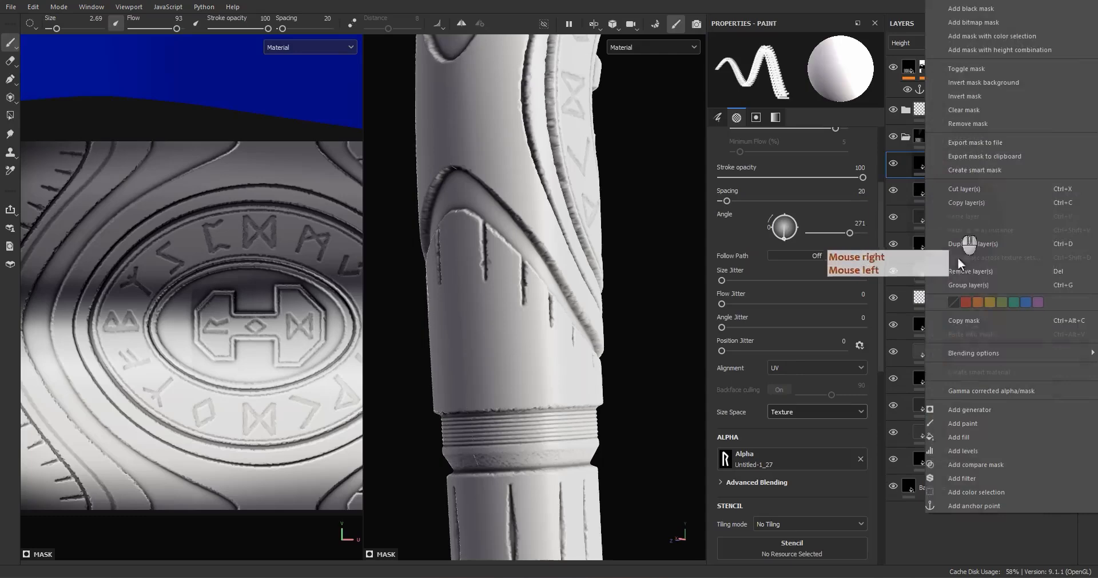
left_click(967, 423)
left_click(10, 80)
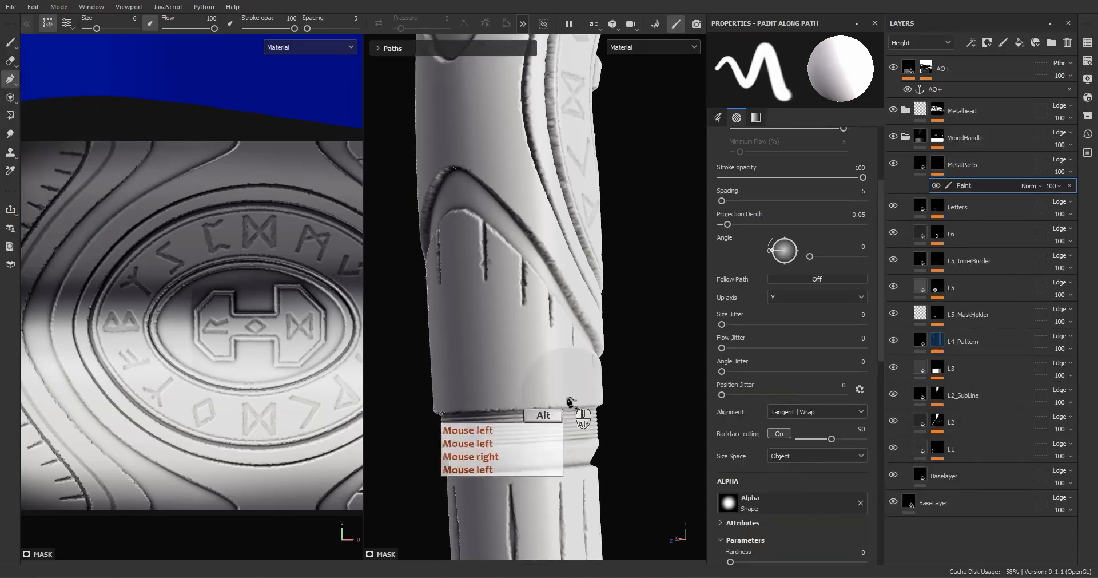
mouse_move(414, 401)
left_mouse_down("alt")
mouse_move(400, 409)
mouse_move(426, 437)
mouse_move(546, 68)
left_mouse_up("alt")
left_click(522, 23)
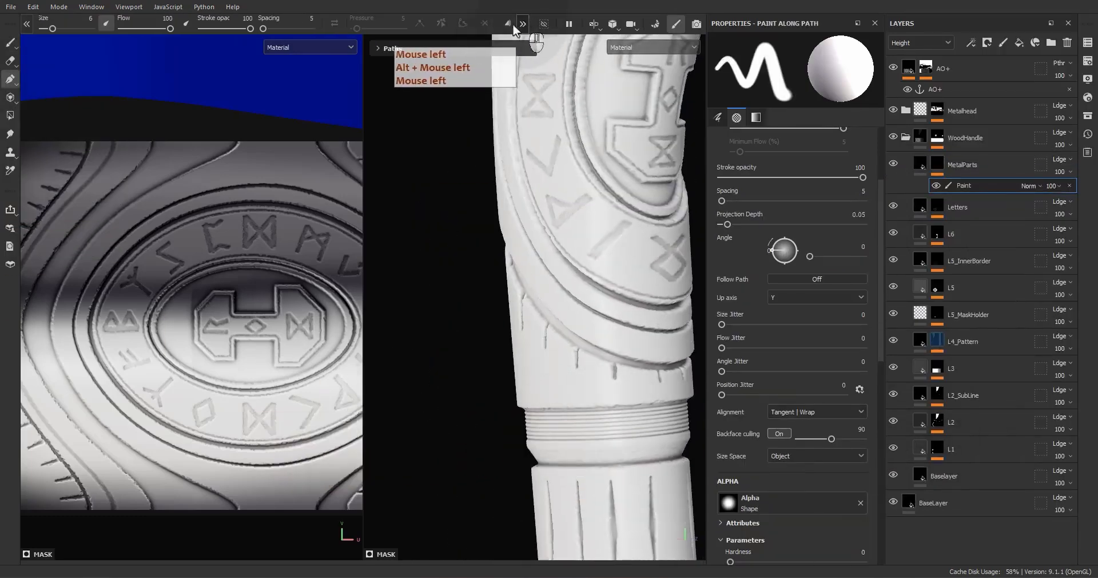
left_click(484, 23)
- Draw a three-point curved path across the wooden handle, just above the ridged ring
middle_click_drag(612, 263, 573, 334, "alt")
left_click_drag(574, 334, 593, 303, "alt")
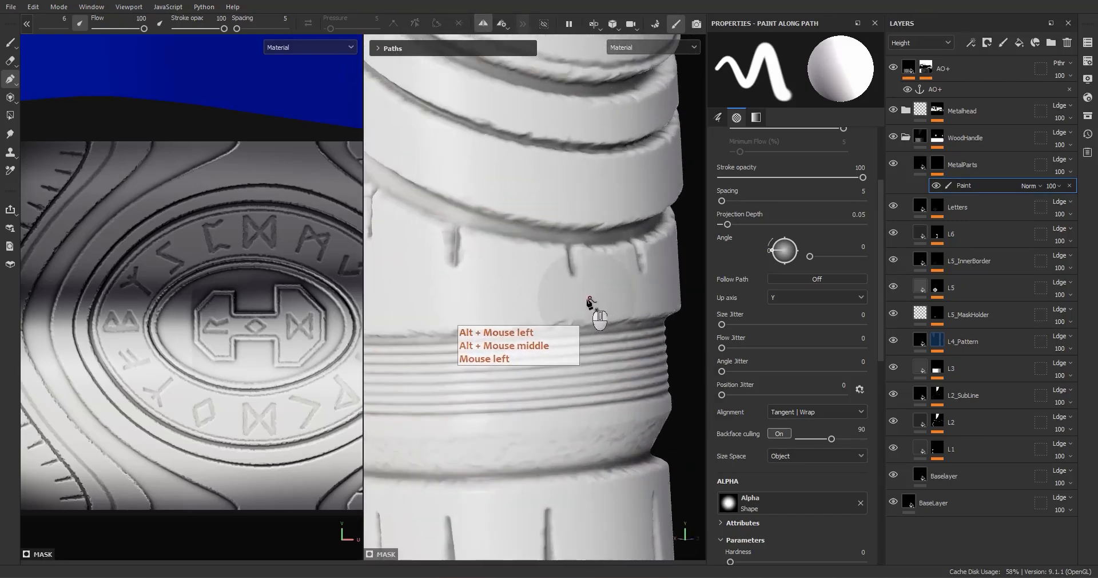
left_click(528, 300)
left_click_drag(518, 309, 554, 334, "alt")
middle_click_drag(490, 311, 569, 286, "alt")
left_click_drag(568, 287, 508, 245, "alt")
left_click(510, 289)
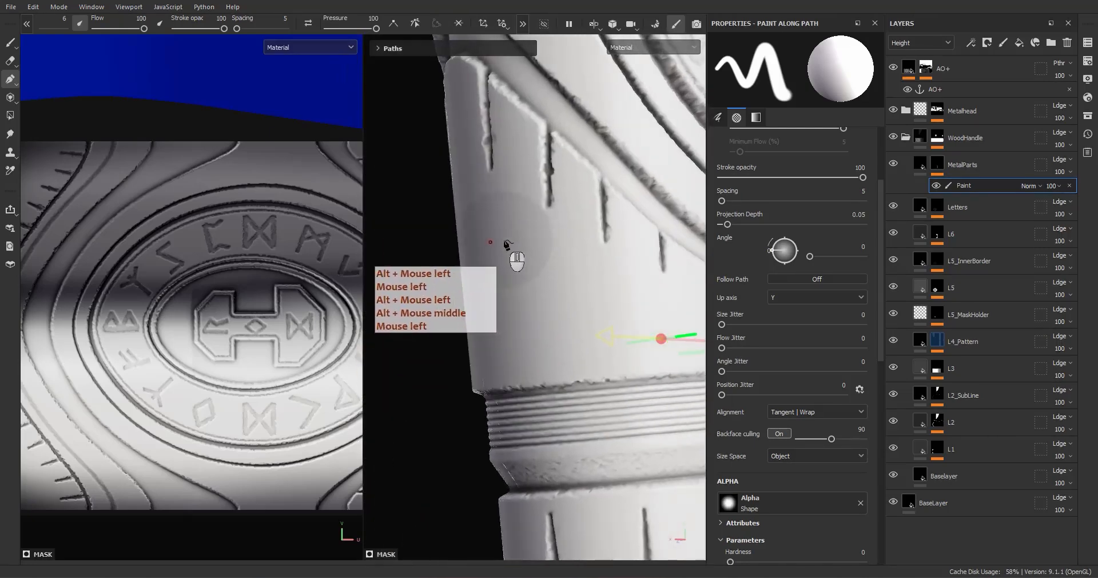
left_click(505, 240)
- Display the MetalParts mask on its own and set the path stroke's spacing to 113
left_click(938, 167, "alt")
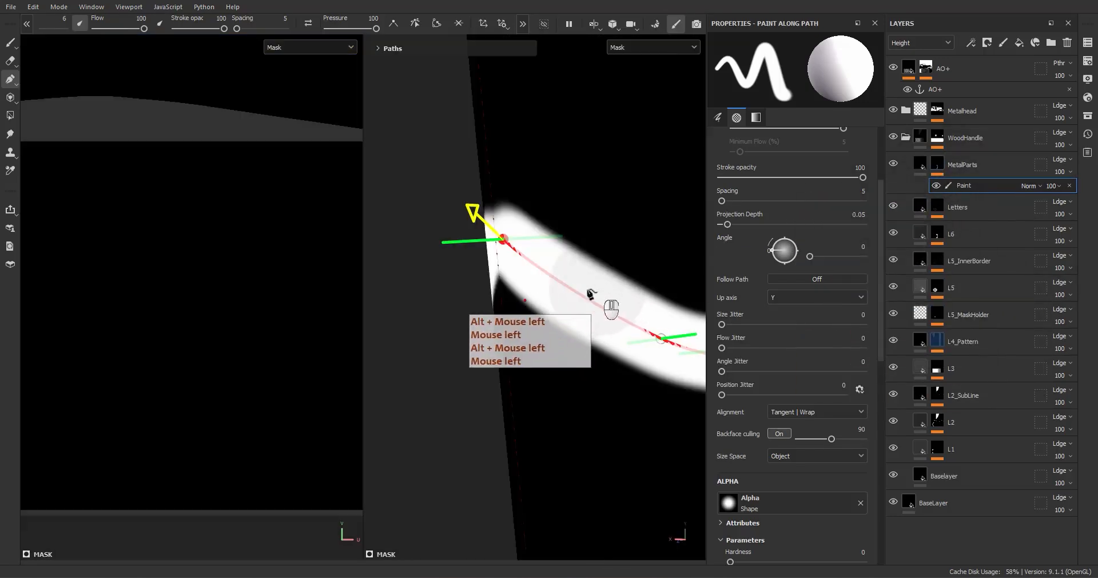
middle_click_drag(591, 294, 502, 274, "alt")
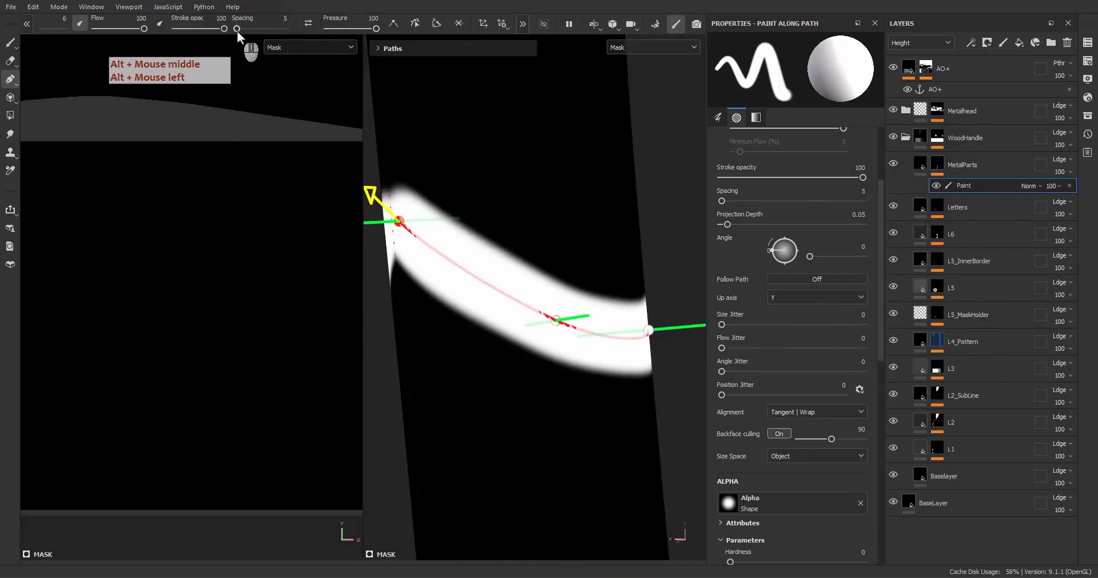
left_click_drag(237, 28, 250, 29)
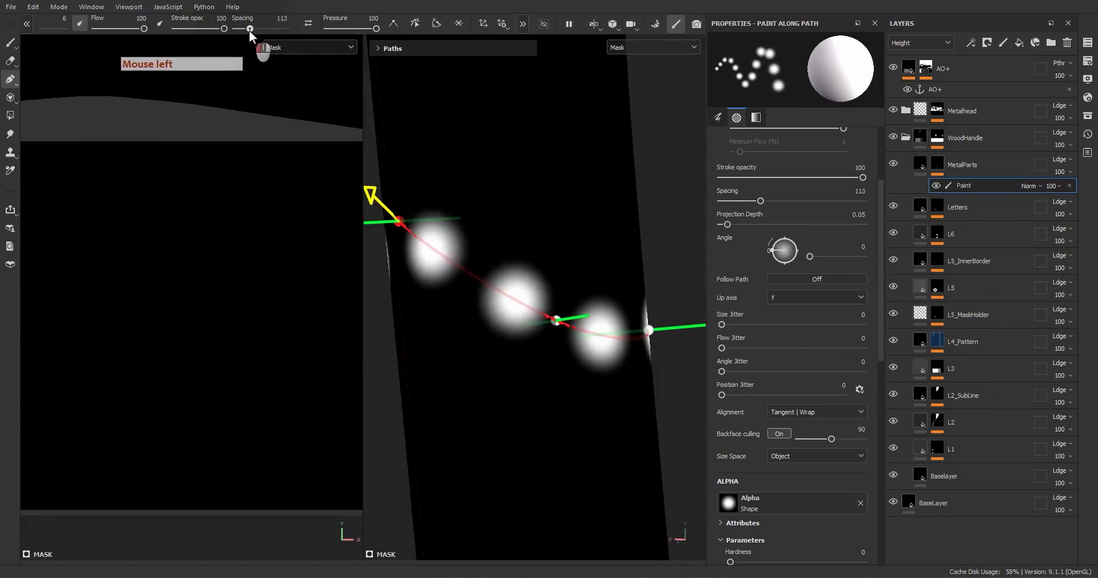
- Search the alphas for "alpha shape" and assign Shape Paraboloid as the path stroke's alpha
left_click(789, 508)
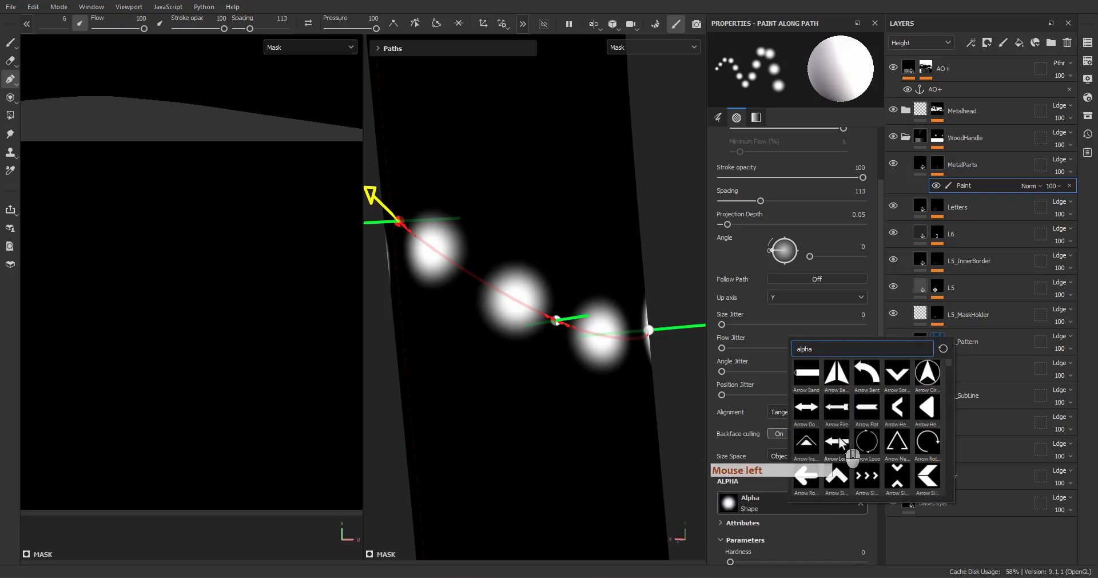
mouse_move(842, 443)
type("hemi")
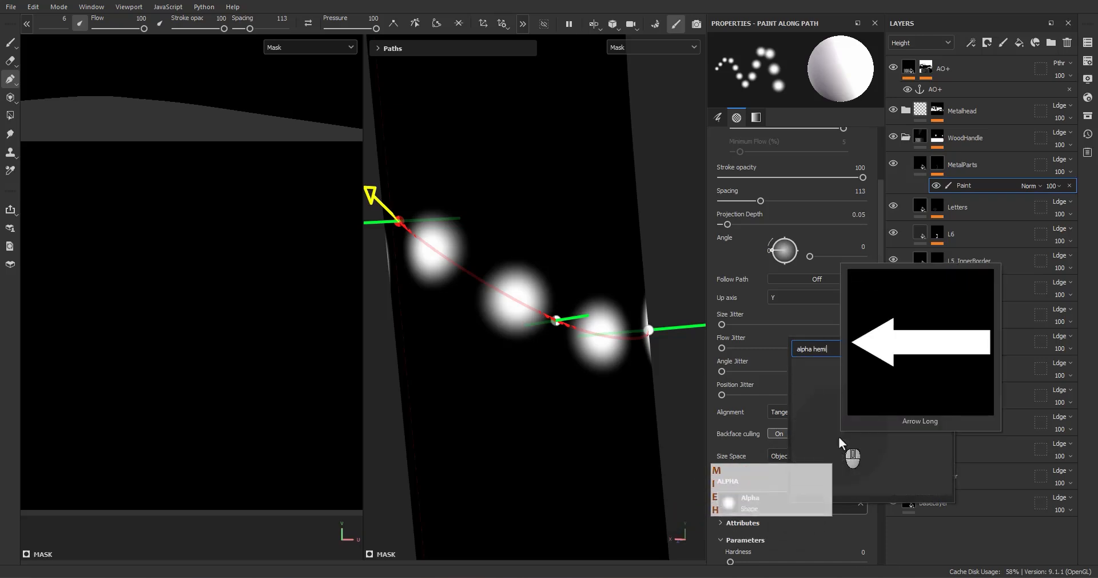
key("BackSpace")
key("BackSpace")
key("BackSpace")
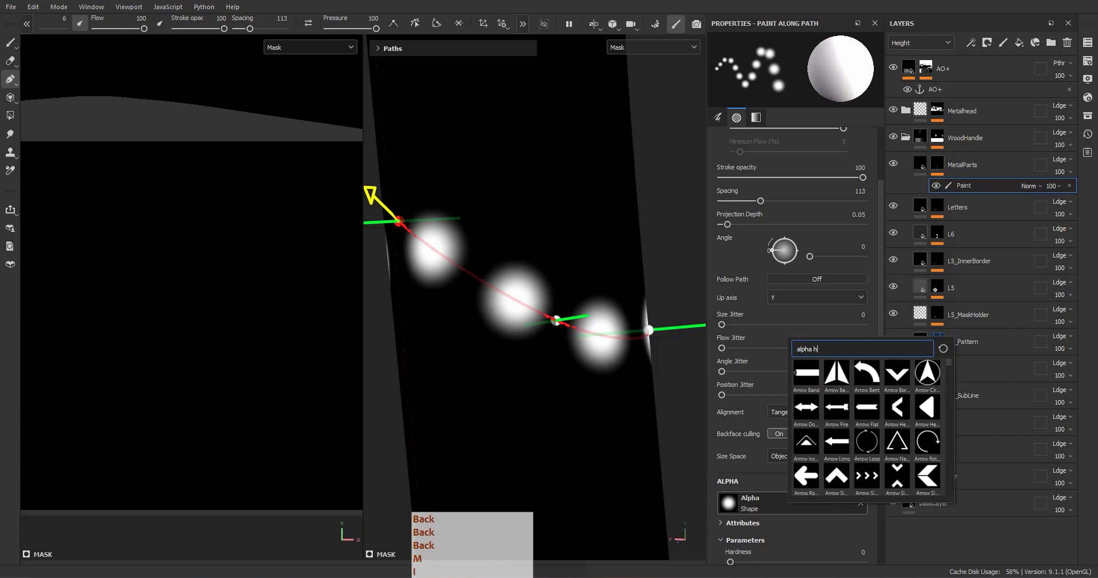
scroll(826, 457, "down", 3)
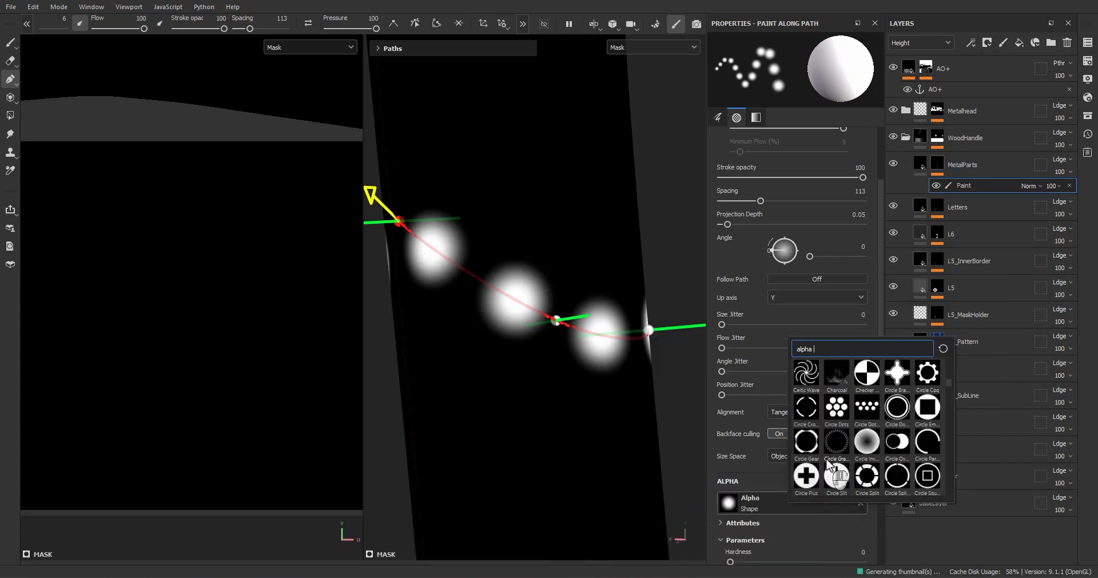
scroll(826, 458, "down", 3)
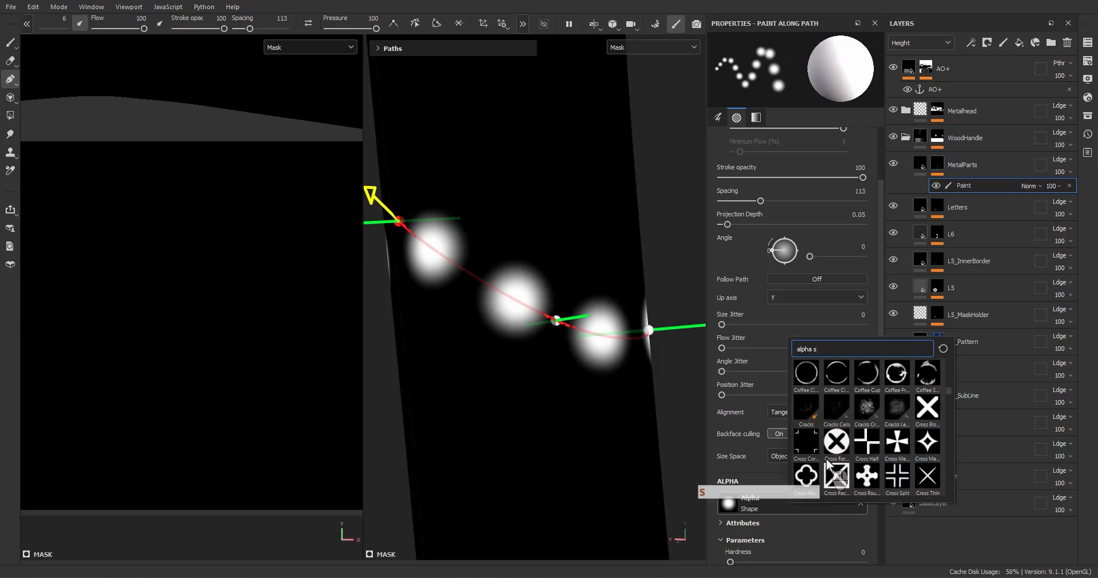
type("sph")
key("BackSpace")
key("BackSpace")
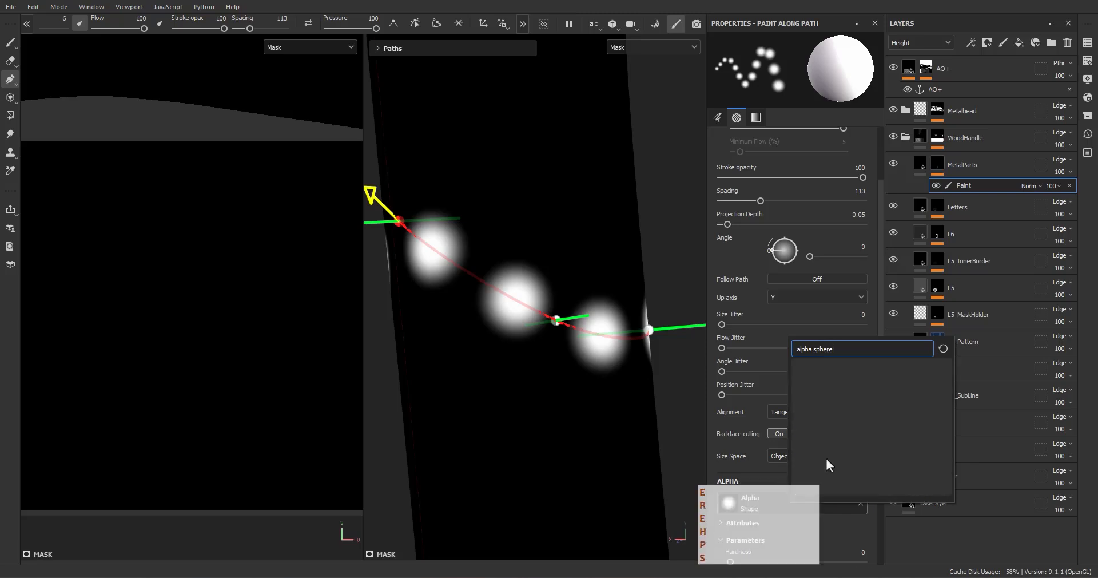
type("hape")
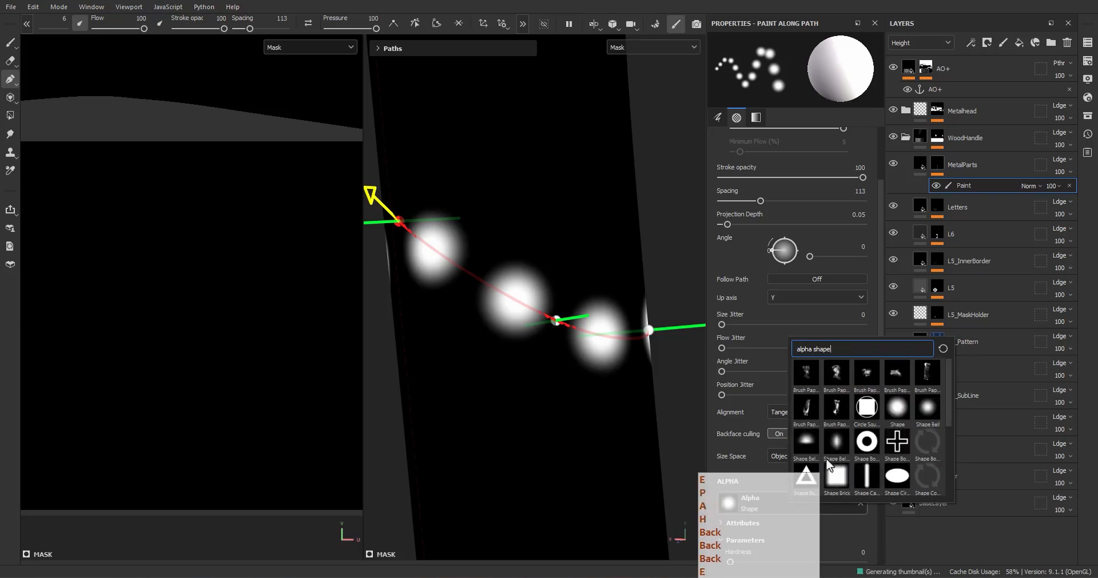
scroll(812, 450, "down", 3)
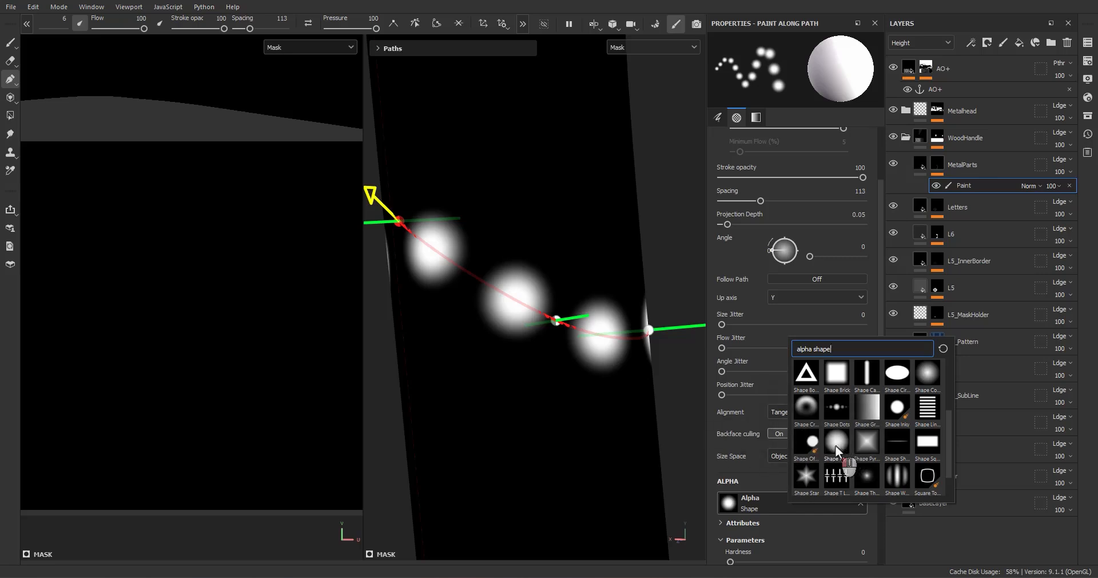
left_click(836, 446)
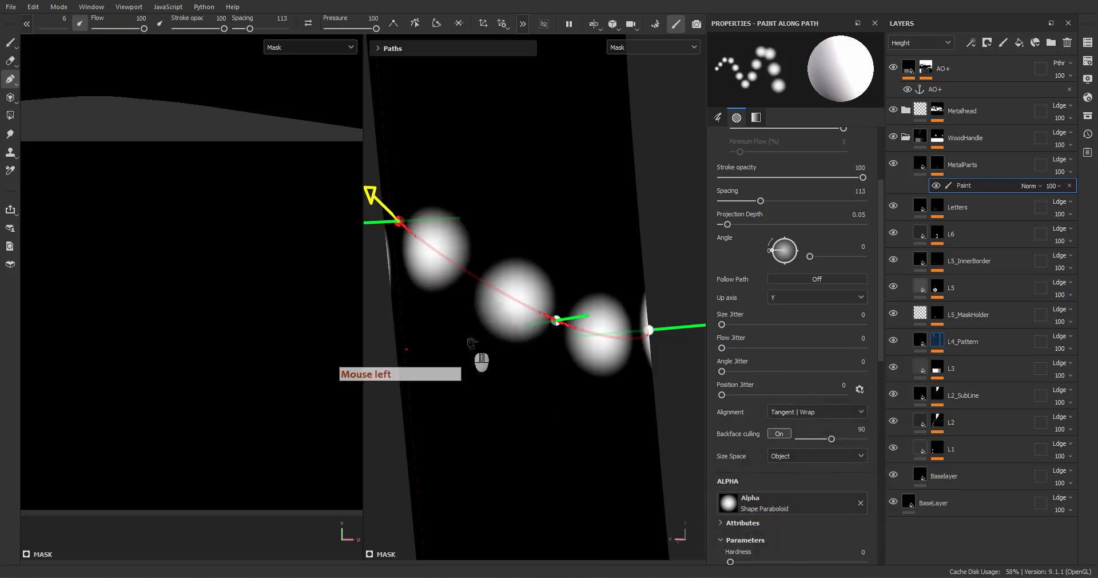
- Return to the material view, limit the MetalParts fill to the height channel and set its height to 0.5
mouse_move(488, 322)
left_mouse_down("alt")
mouse_move(514, 313)
mouse_move(473, 197)
left_mouse_up("alt")
middle_click_drag(473, 197, 541, 235, "alt")
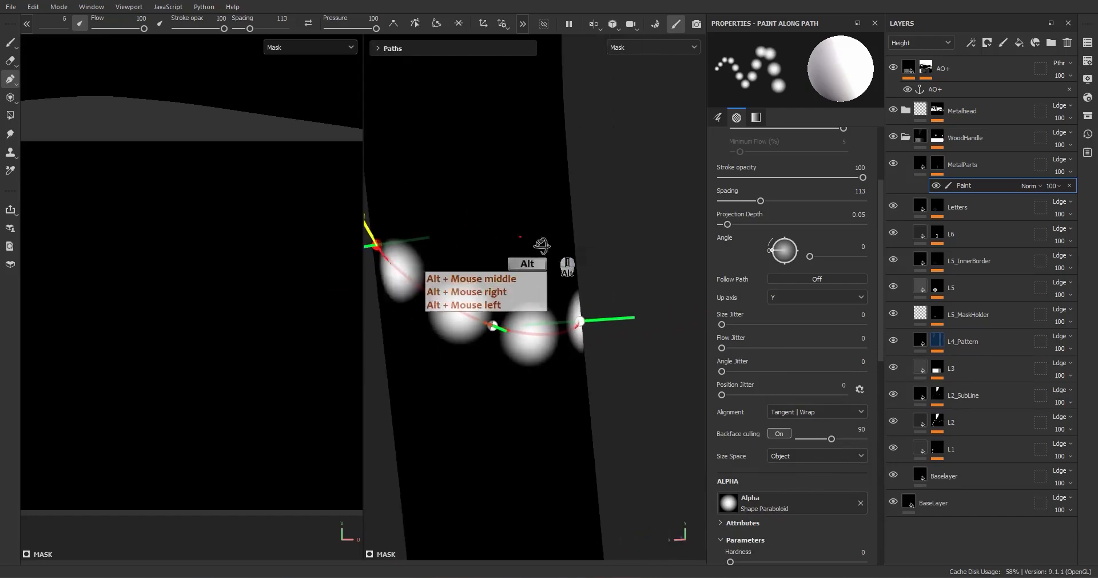
right_click_drag(542, 236, 476, 246, "alt")
left_click_drag(475, 245, 566, 254, "alt")
key("m")
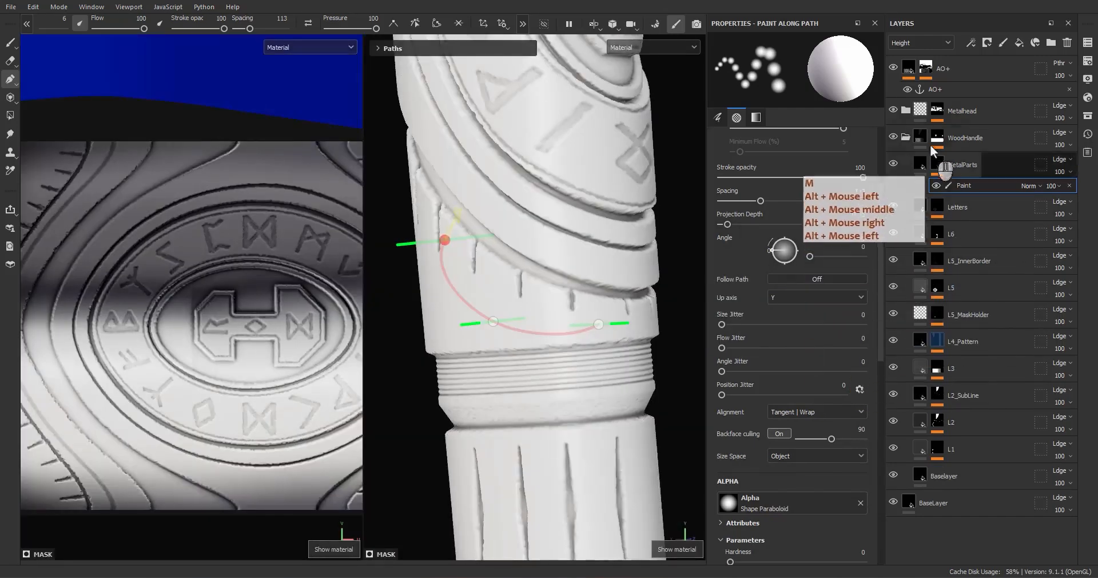
left_click(967, 165)
left_click(797, 263, "alt")
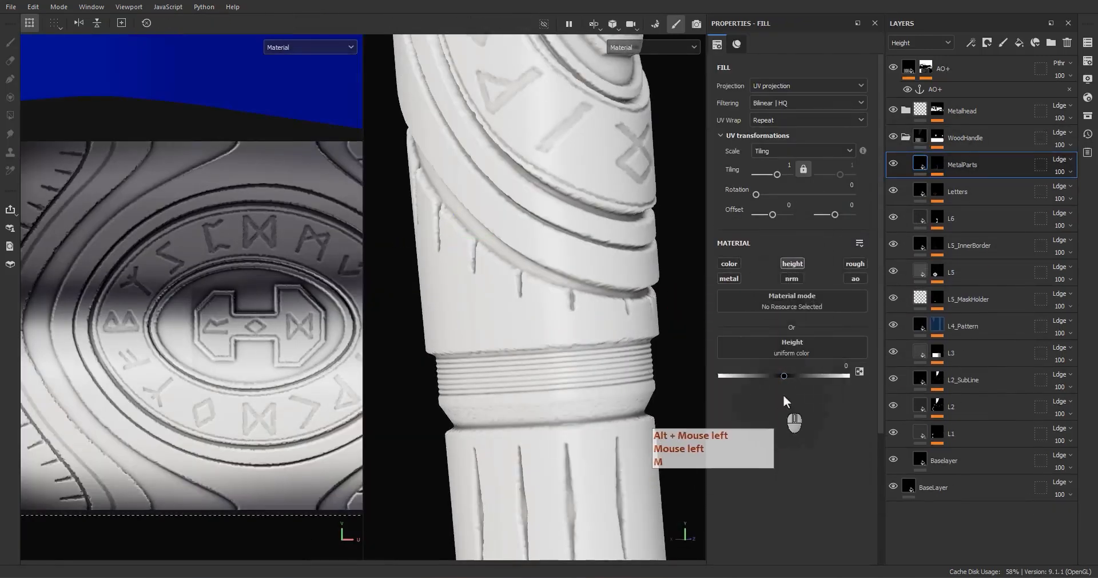
left_click_drag(784, 376, 814, 376)
left_click(837, 366)
type(".5")
key("Return")
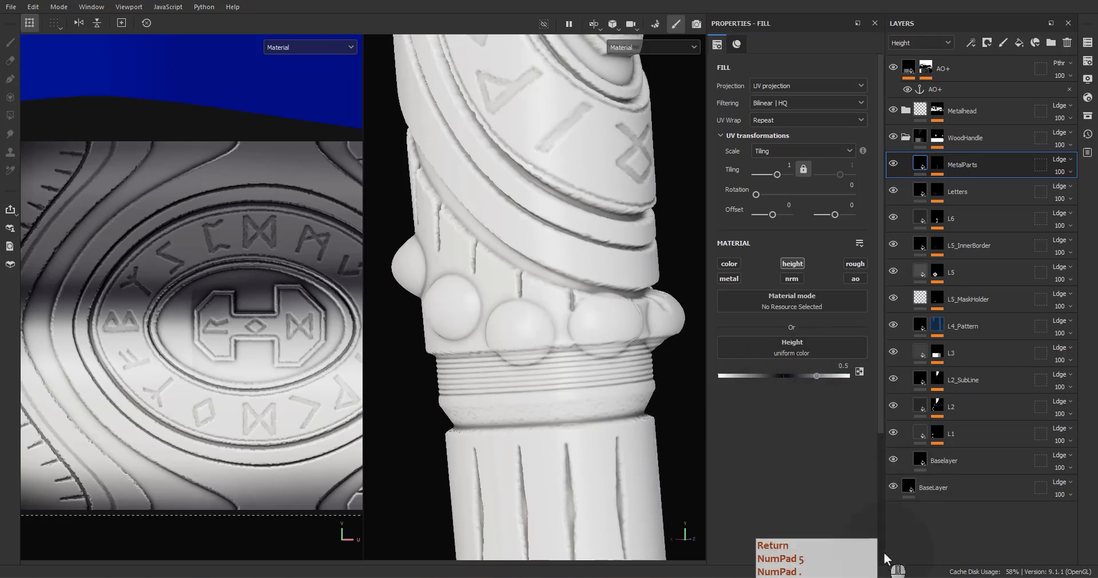
- Select Path 1 in the MetalParts mask's paint effect and set its size to 4 and spacing to 132
middle_click_drag(523, 371, 515, 436, "alt")
left_click_drag(515, 436, 584, 454, "alt")
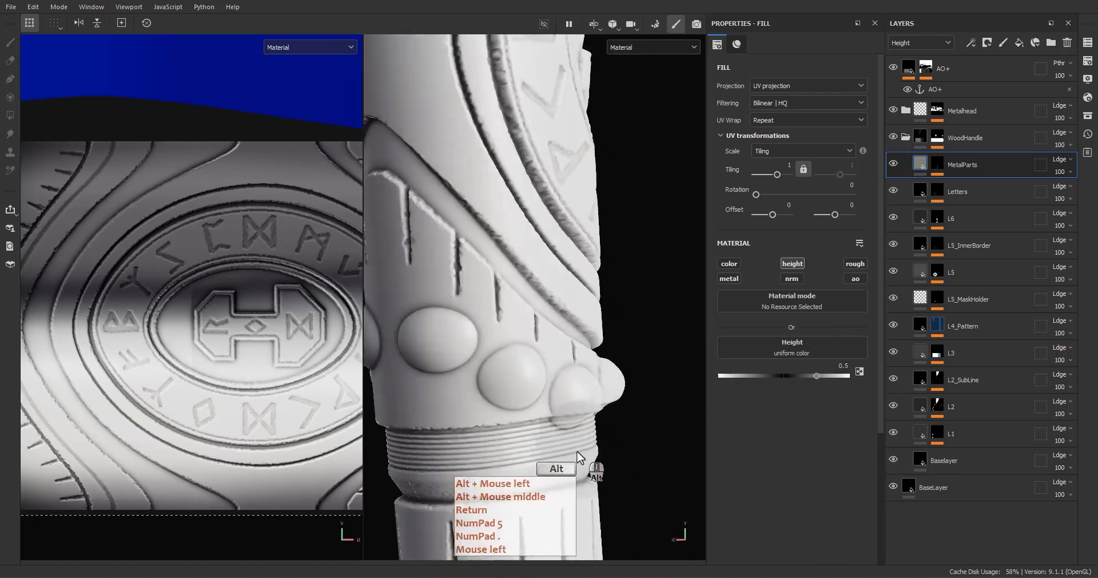
middle_click_drag(583, 454, 563, 432, "alt")
left_click_drag(563, 432, 542, 407, "alt")
left_click(962, 164)
left_click(972, 189)
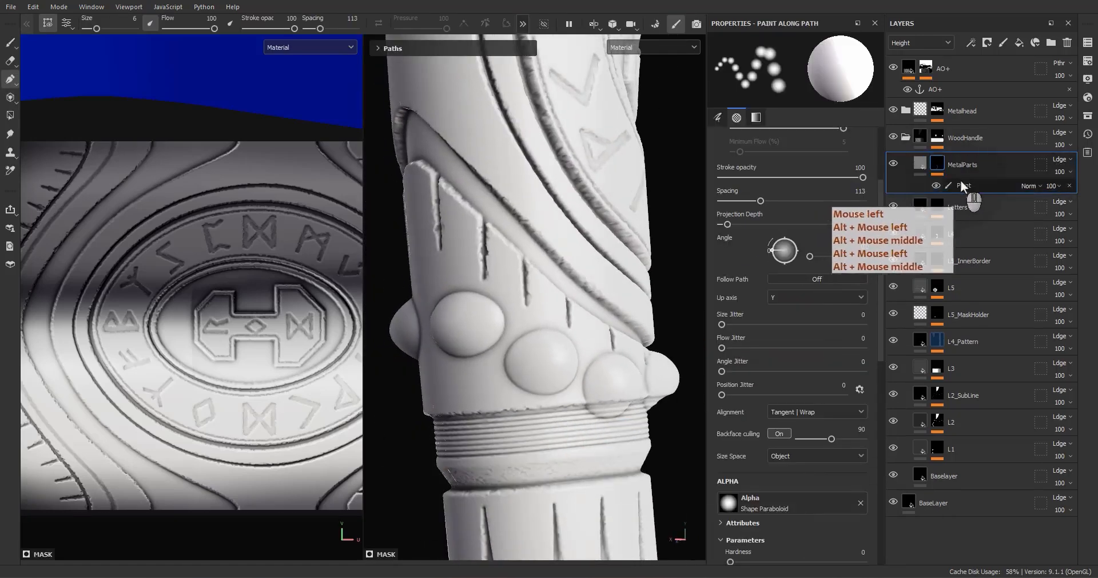
left_click(393, 48)
left_click(424, 63)
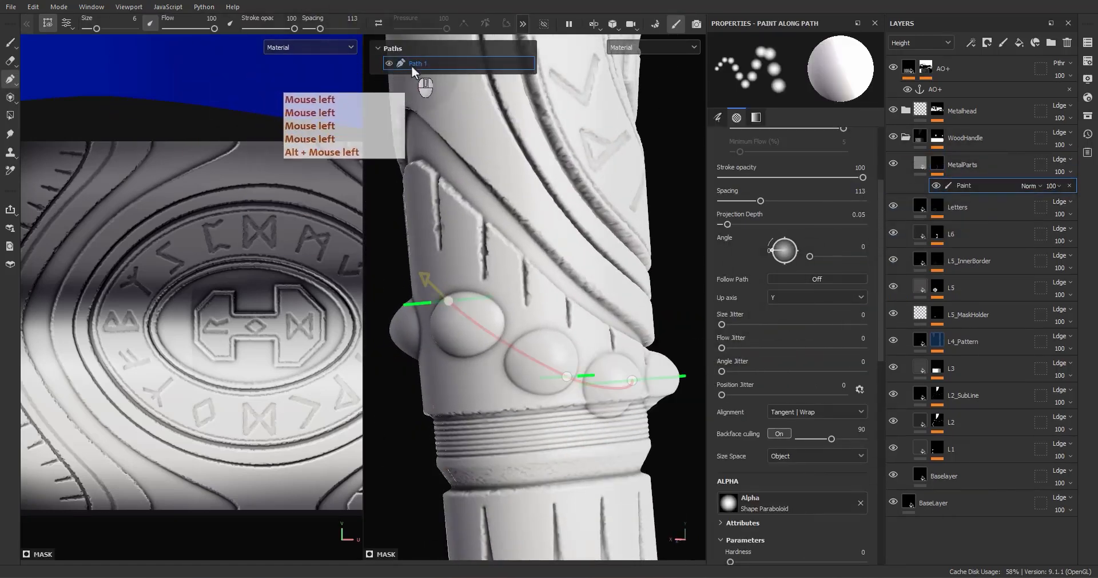
left_click_drag(96, 33, 95, 33)
type("4")
key("Return")
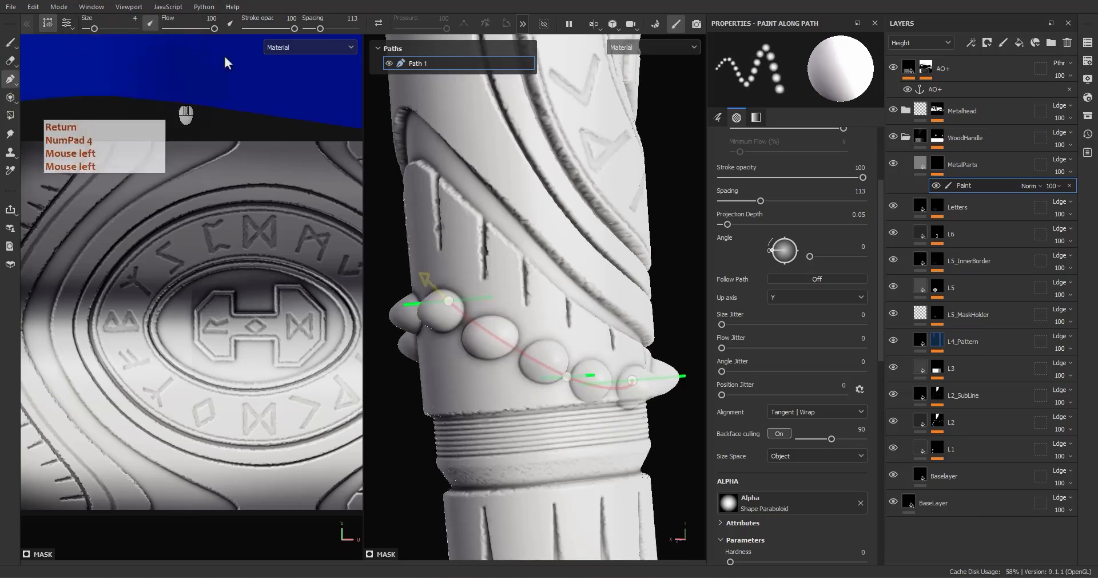
left_click_drag(320, 28, 341, 26)
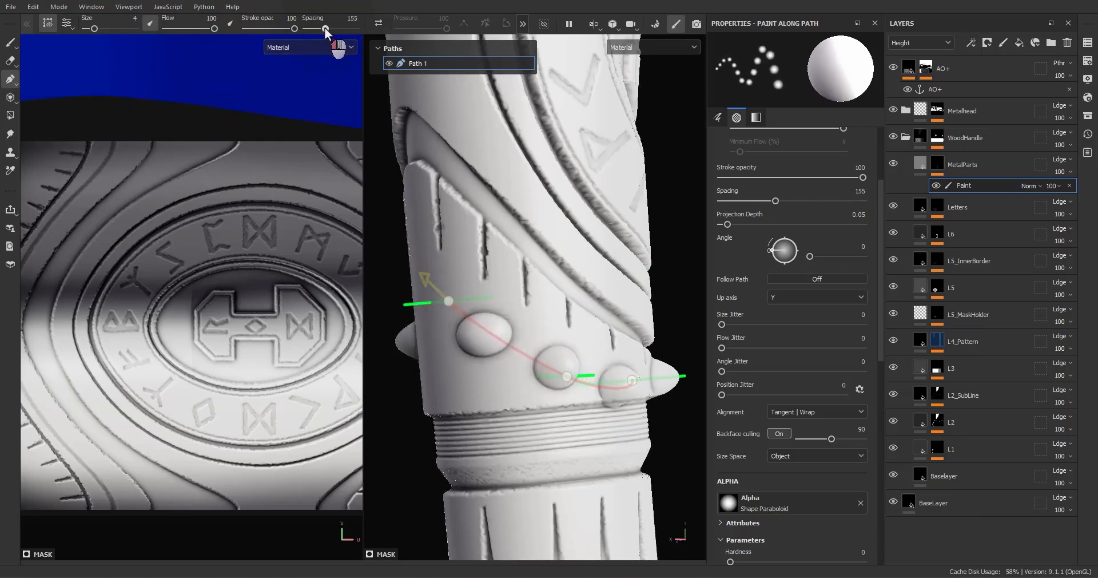
- Reposition the points of Path 1 so the row of studs follows the handle section just above the ringed band
left_click_drag(421, 202, 386, 289, "alt")
middle_click_drag(386, 288, 387, 274, "alt")
left_click_drag(387, 274, 549, 358, "alt")
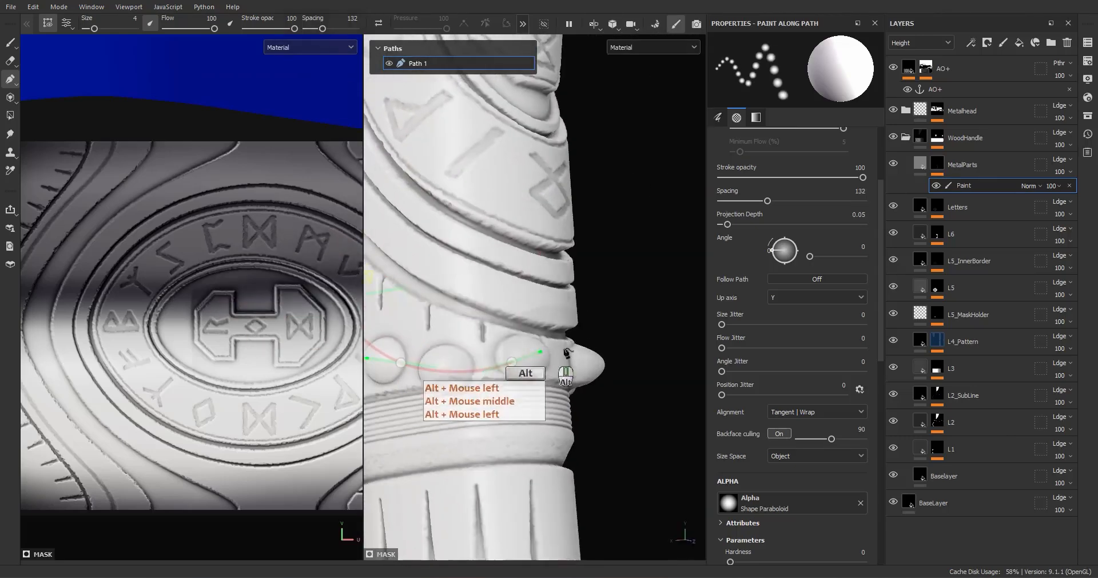
middle_click_drag(549, 357, 564, 373, "alt")
left_click_drag(563, 373, 481, 342, "alt")
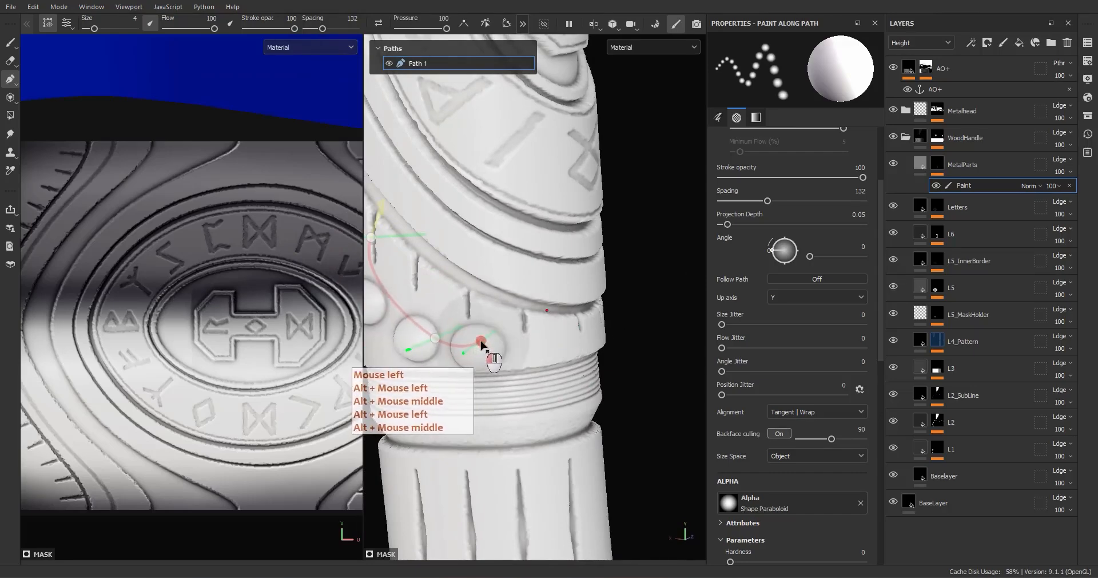
middle_click_drag(394, 384, 471, 362, "alt")
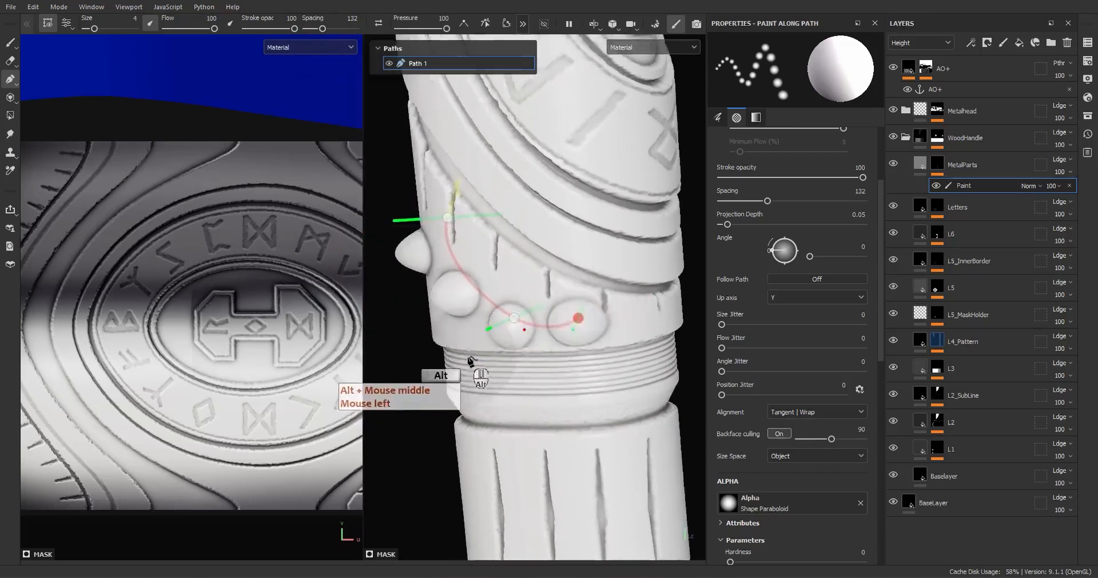
left_click_drag(470, 362, 552, 360, "alt")
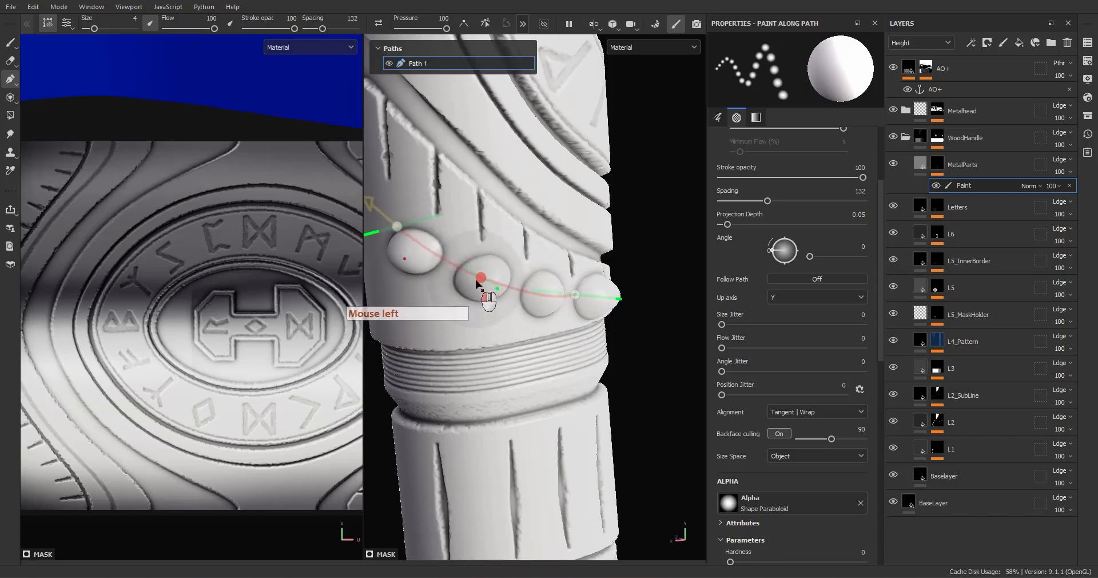
left_click_drag(476, 281, 584, 293, "alt")
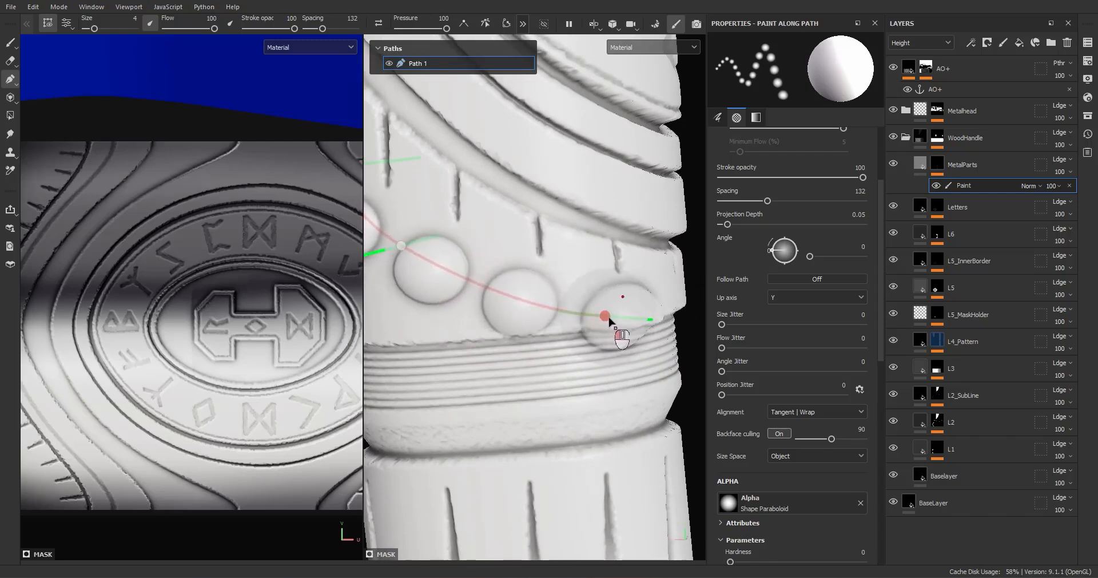
left_click_drag(609, 320, 500, 340, "alt")
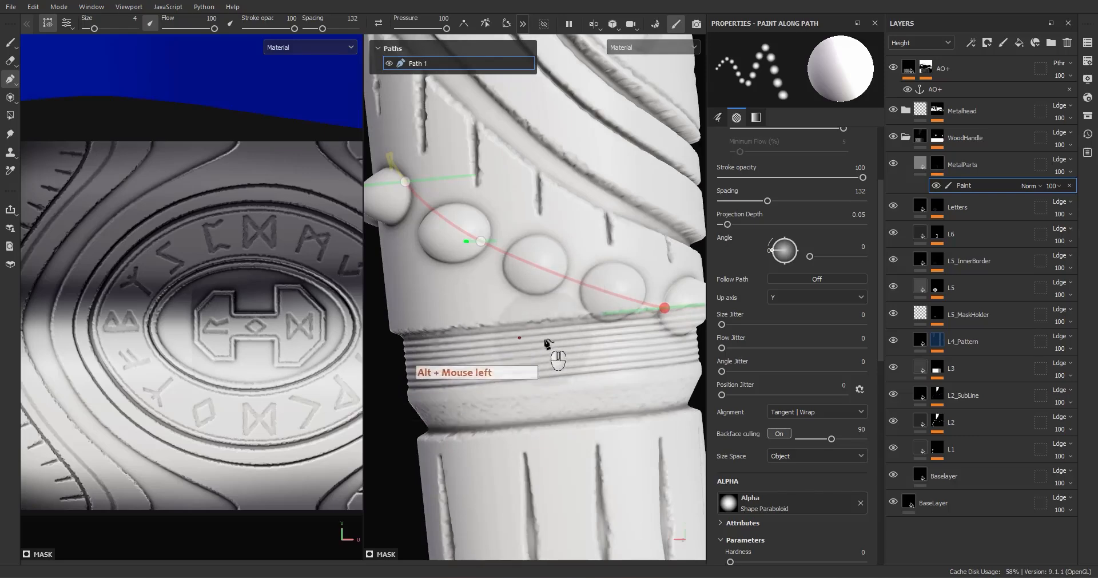
left_click_drag(548, 343, 606, 343, "alt")
middle_click_drag(605, 343, 618, 368, "alt")
left_click_drag(618, 368, 495, 234, "alt")
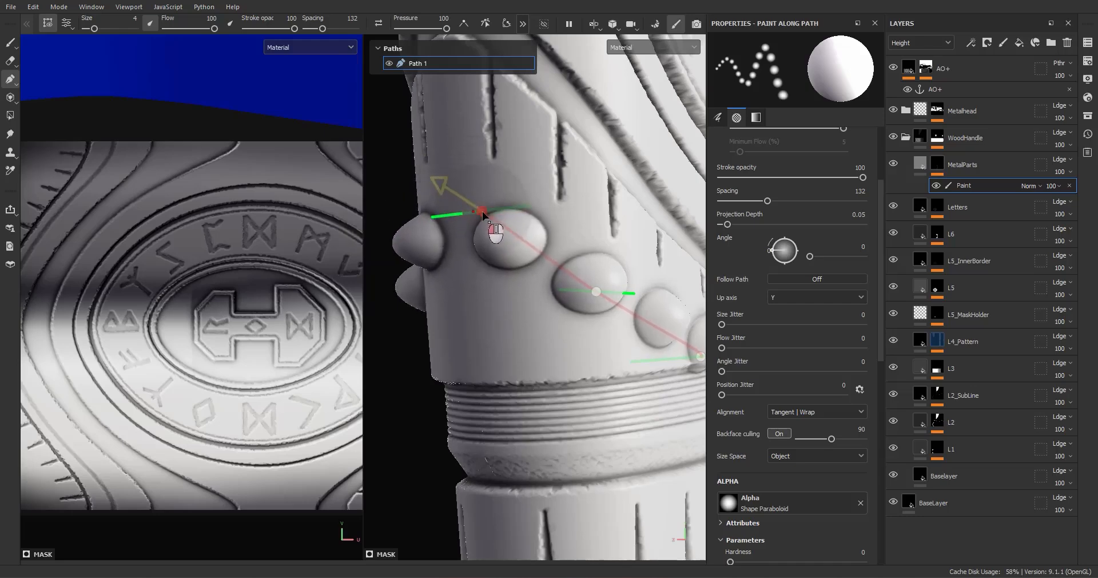
left_click_drag(484, 215, 993, 194, "alt")
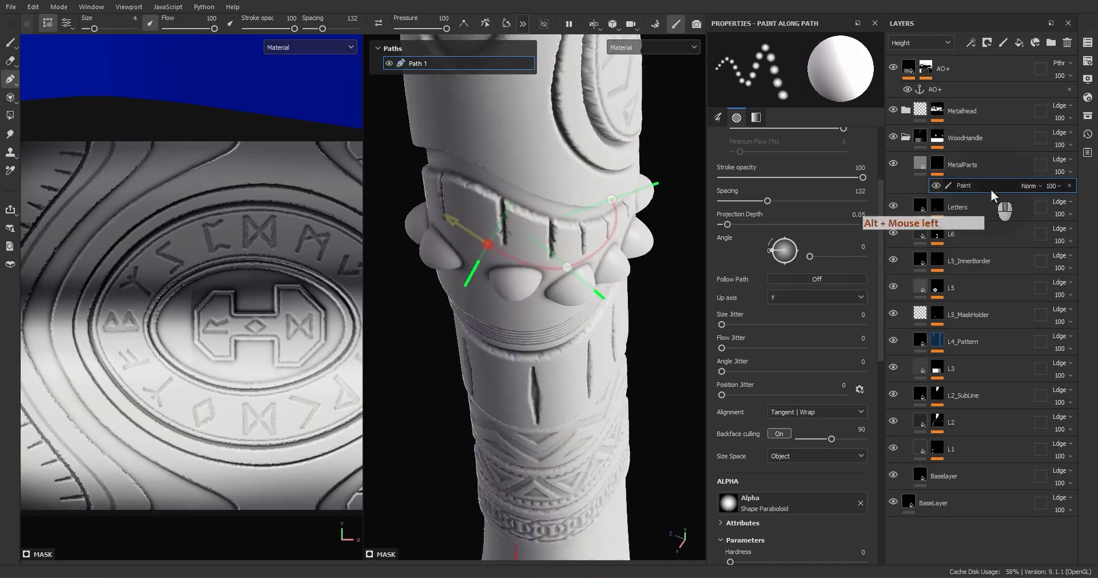
right_click(993, 194)
left_click(976, 380)
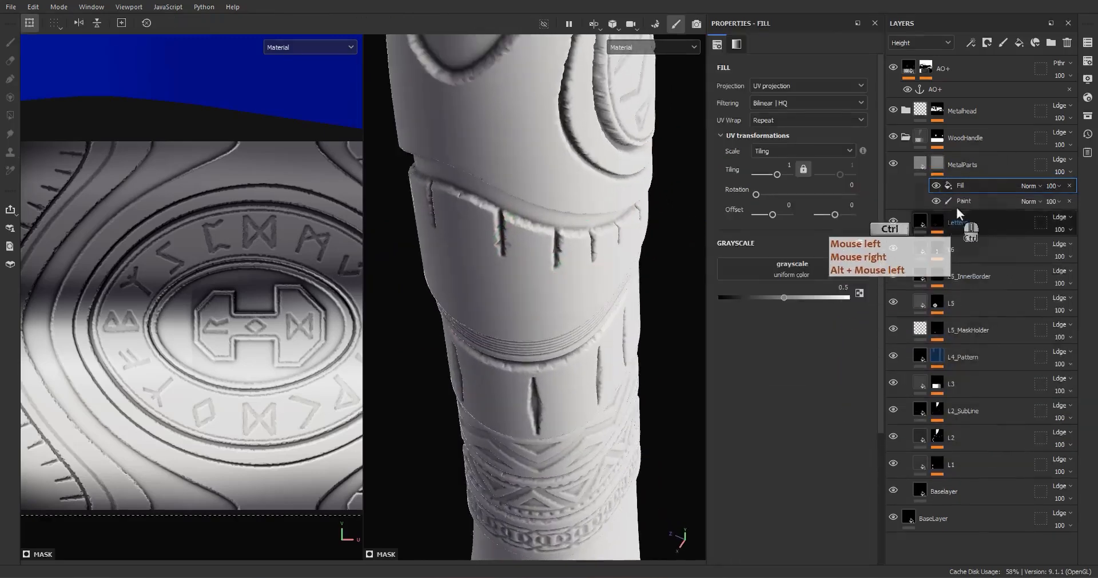
key("ctrl+z")
- Add a Levels effect above the Paint effect in the MetalParts mask and set its midtone value to 0.313
right_click(969, 184)
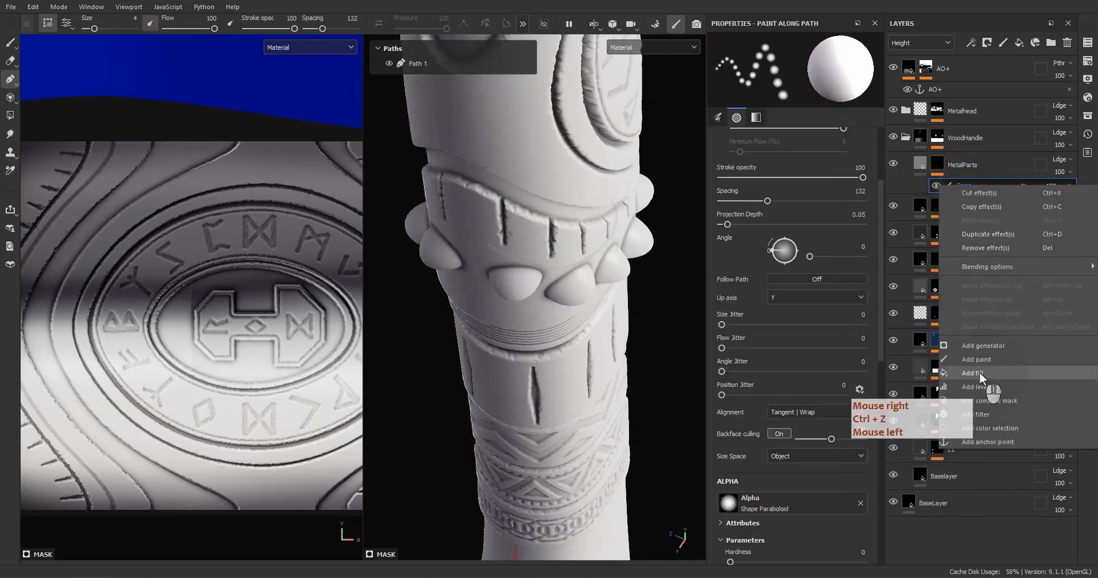
left_click(976, 386)
scroll(630, 238, "up", 3)
middle_click_drag(629, 238, 649, 336, "alt")
mouse_move(649, 335)
left_mouse_down("alt")
mouse_move(514, 401)
mouse_move(534, 387)
mouse_move(561, 318)
mouse_move(571, 362)
left_mouse_up("alt")
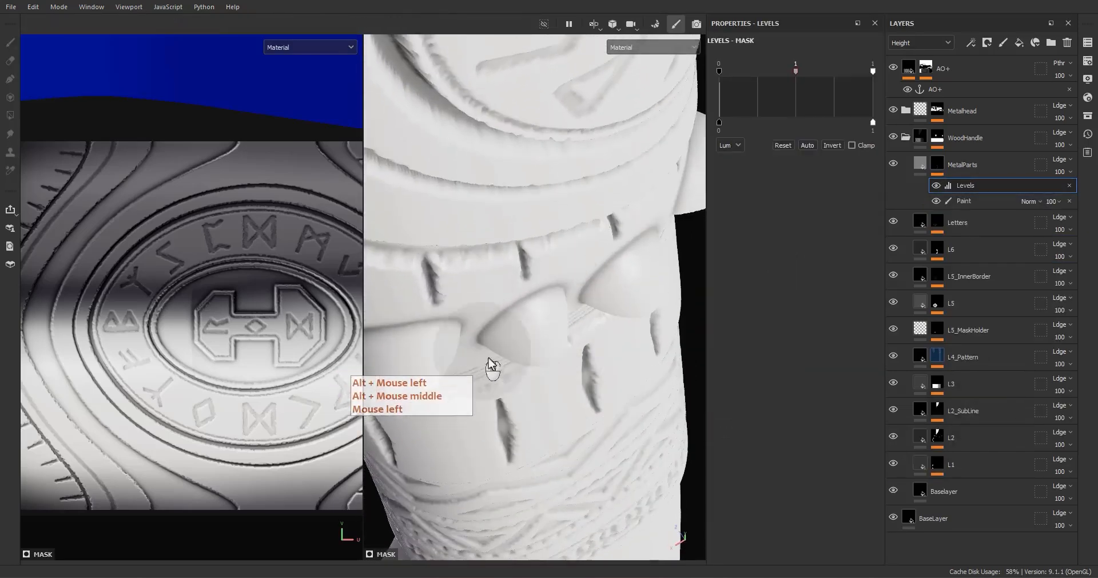
left_click_drag(489, 359, 514, 226, "alt")
left_click_drag(795, 71, 740, 75)
left_click_drag(555, 246, 545, 274, "alt")
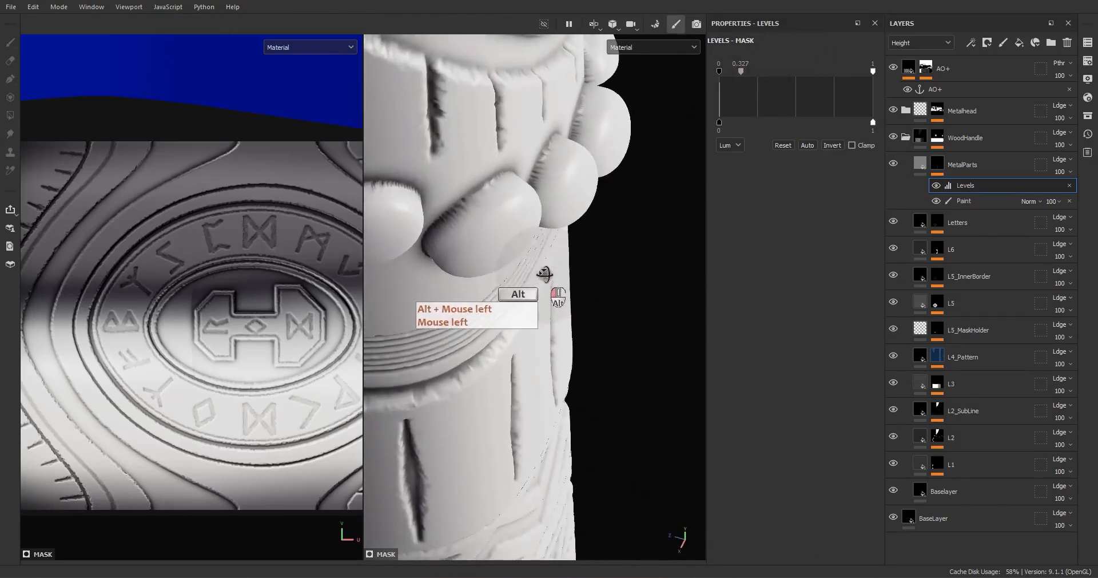
key("ctrl+z")
left_click_drag(794, 71, 736, 77)
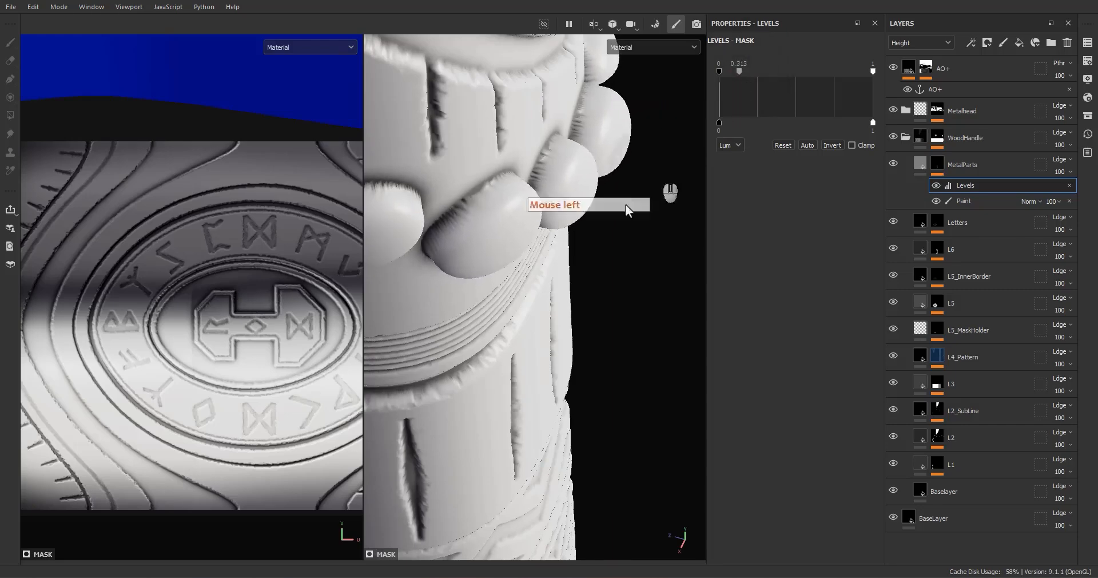
left_click_drag(619, 174, 572, 91, "alt")
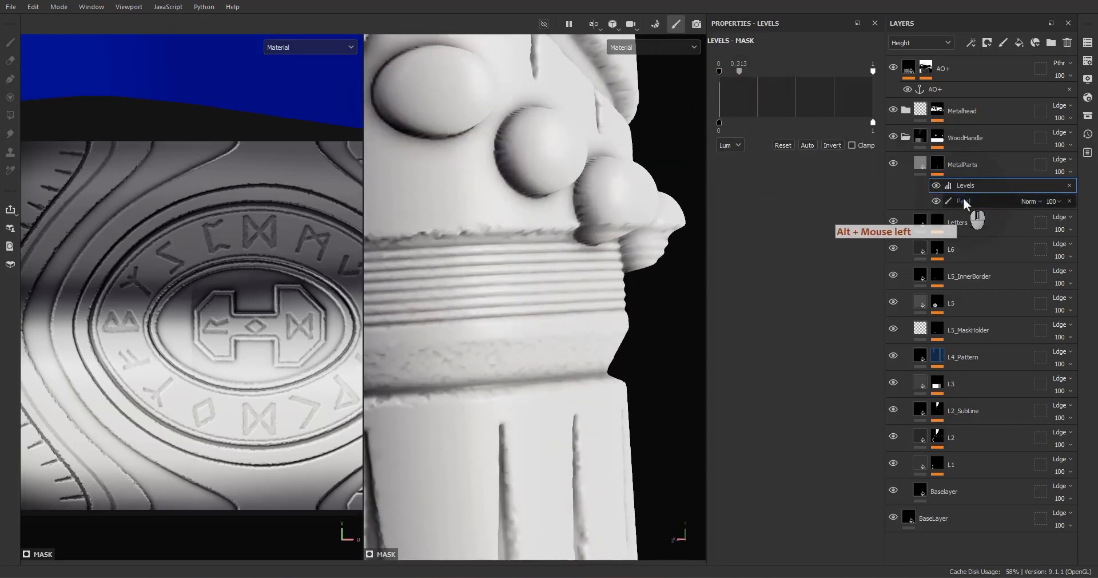
- Set the opacity of the Paint effect in the MetalParts mask to 40 and inspect the studs around the handle
left_click(1052, 201)
left_click_drag(1088, 222, 1063, 227)
left_click_drag(630, 258, 581, 295, "alt")
middle_click_drag(581, 295, 647, 413, "alt")
left_click_drag(647, 413, 592, 202, "alt")
right_click_drag(592, 202, 564, 86, "alt")
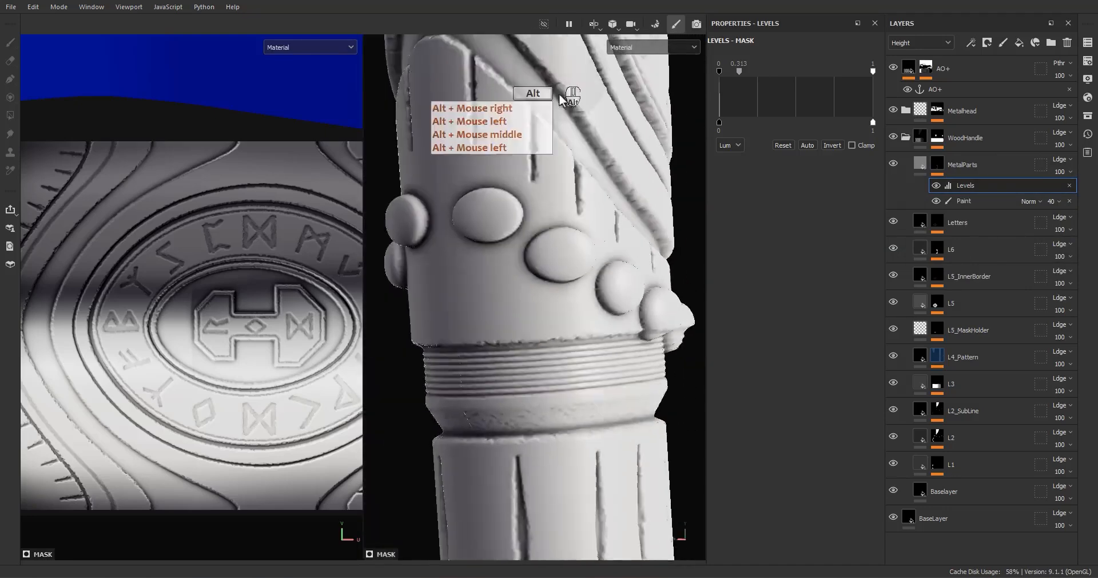
left_click_drag(563, 85, 629, 297, "alt")
right_click_drag(629, 297, 568, 204, "alt")
mouse_move(598, 282)
left_mouse_down("alt")
mouse_move(479, 280)
mouse_move(484, 264)
left_mouse_up("alt")
- Replace the Paint effect in the MetalParts mask with a fill effect placed below Levels
left_click(1030, 201)
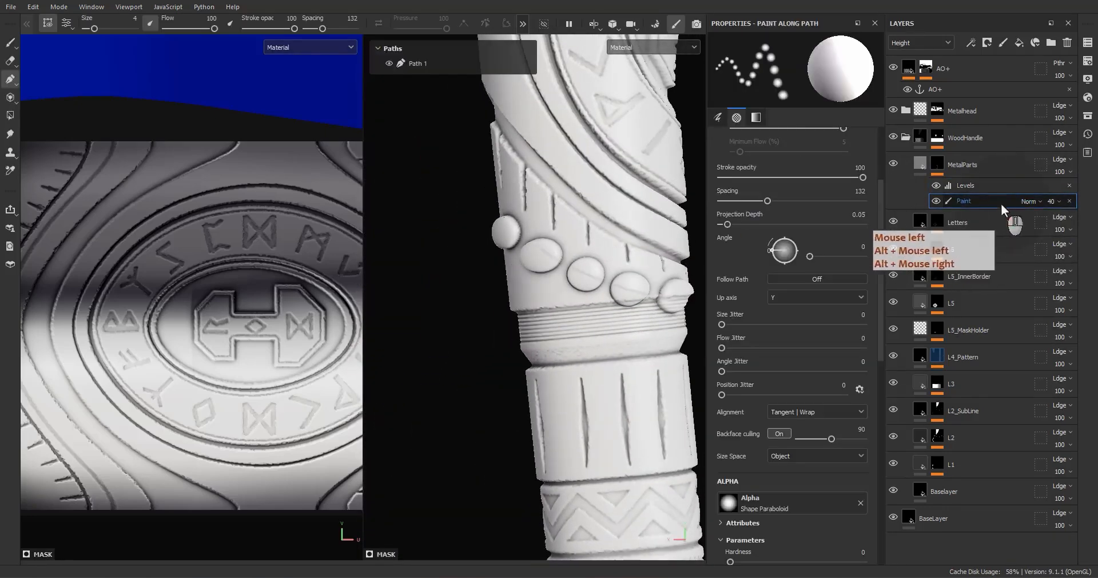
left_click(1070, 200)
right_click(986, 179)
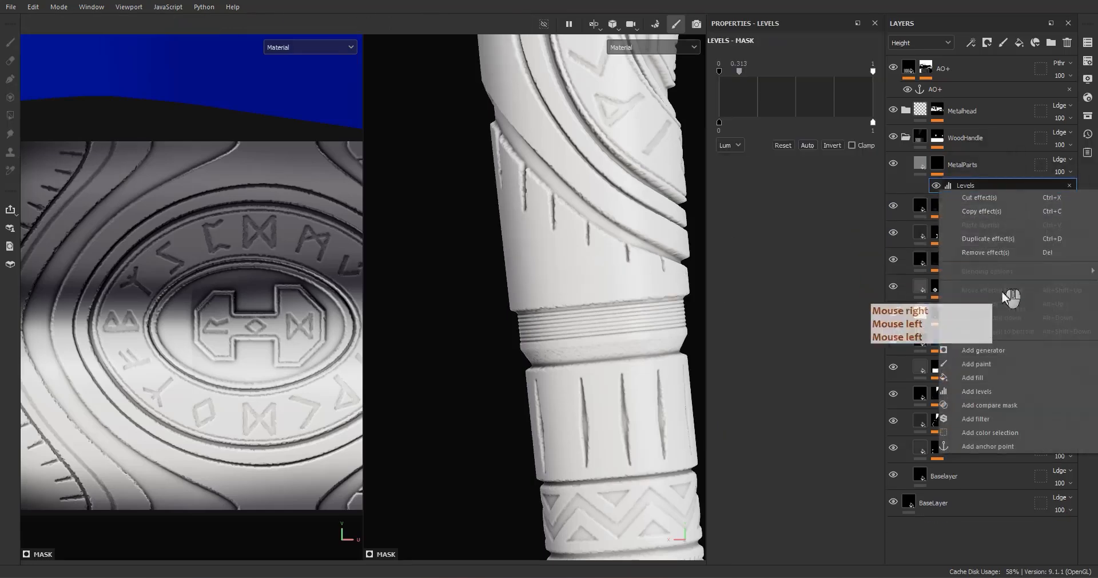
left_click(983, 379)
left_click_drag(958, 194, 968, 200)
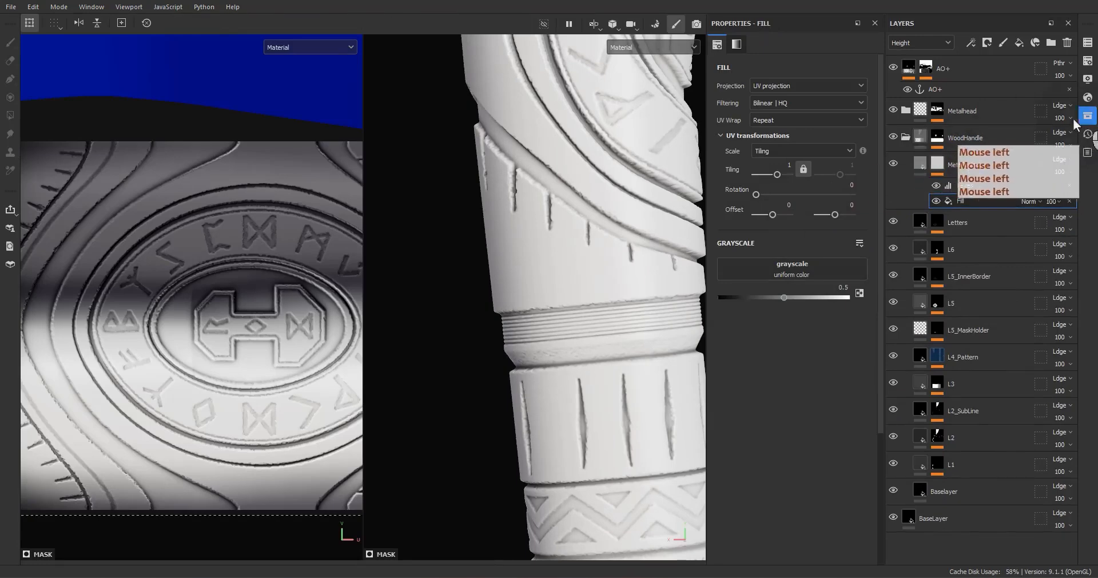
- Search the alphas for "para" and assign Shape Paraboloid as the mask fill's grayscale
left_click(1088, 98)
left_click_drag(984, 123, 568, 125)
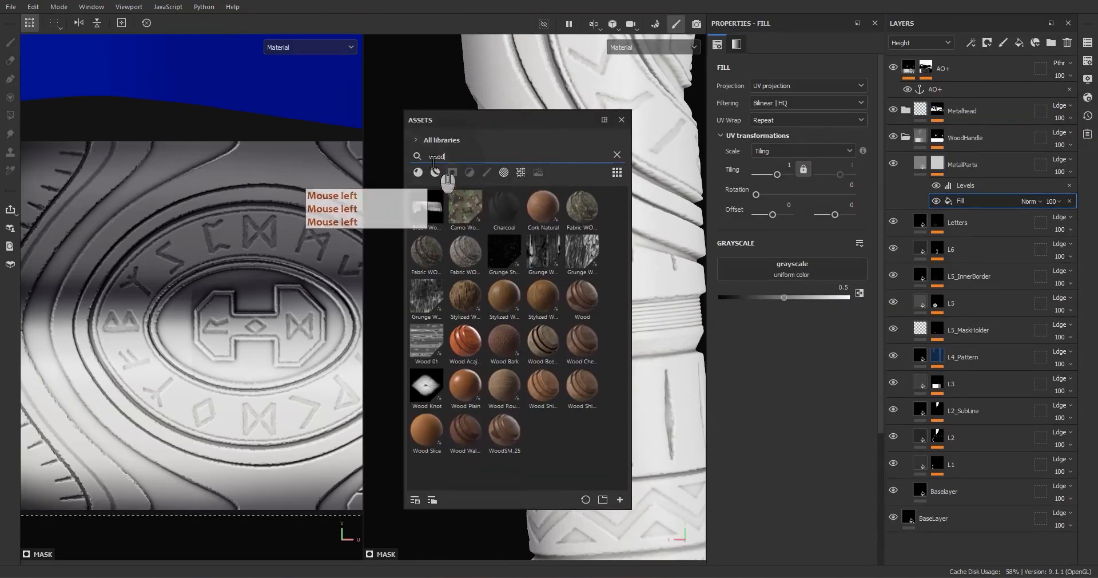
left_click(617, 154)
left_click(504, 172)
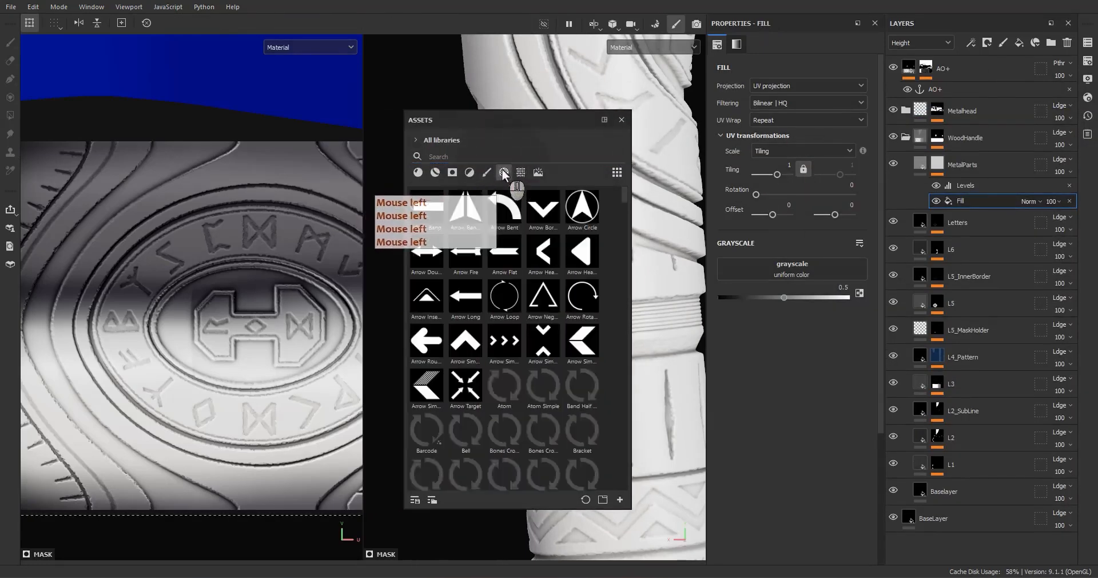
left_click(458, 155)
type("para")
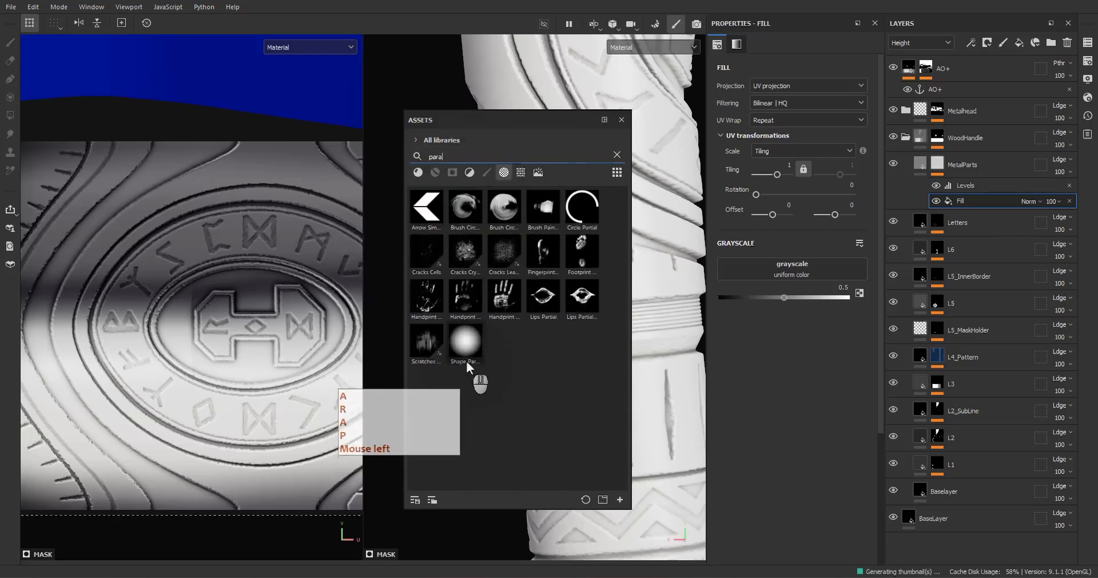
left_click(480, 358)
left_click_drag(479, 361, 761, 268)
left_click(622, 119)
- Set the fill's UV wrap to None and scale the paraboloid down uniformly to a tiling of about 8.87
left_click(783, 120)
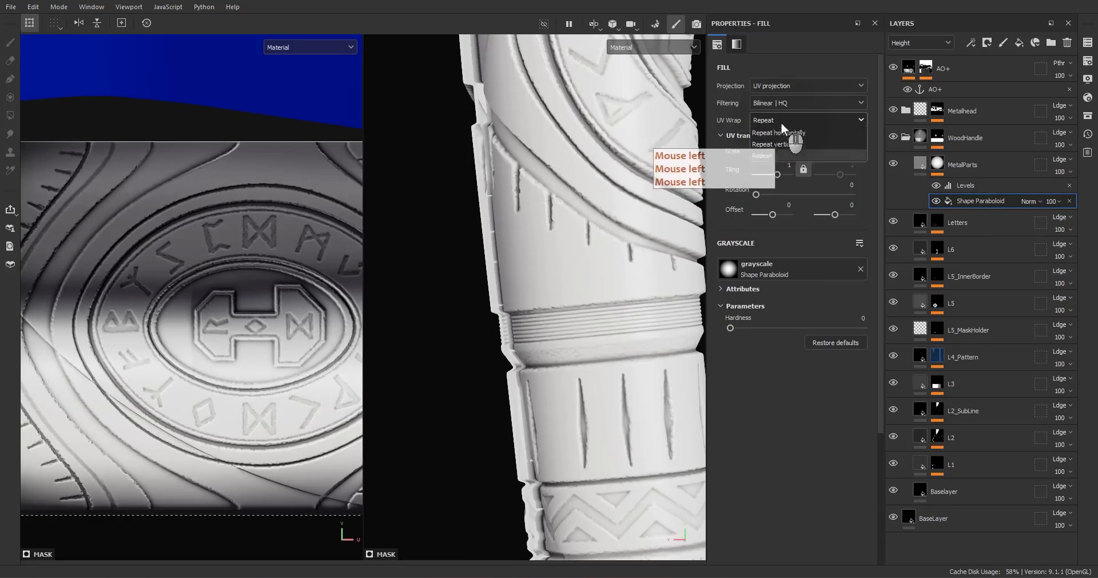
left_click(785, 150)
scroll(253, 269, "down", 7)
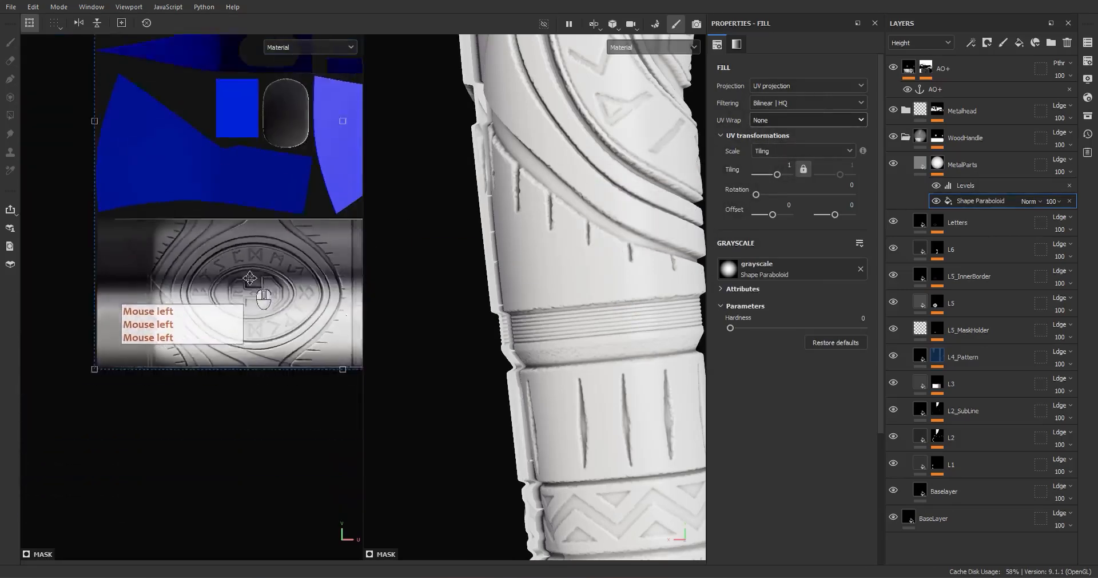
middle_click_drag(253, 266, 203, 311, "alt")
left_click_drag(357, 137, 132, 369, "shift")
scroll(245, 275, "up", 5)
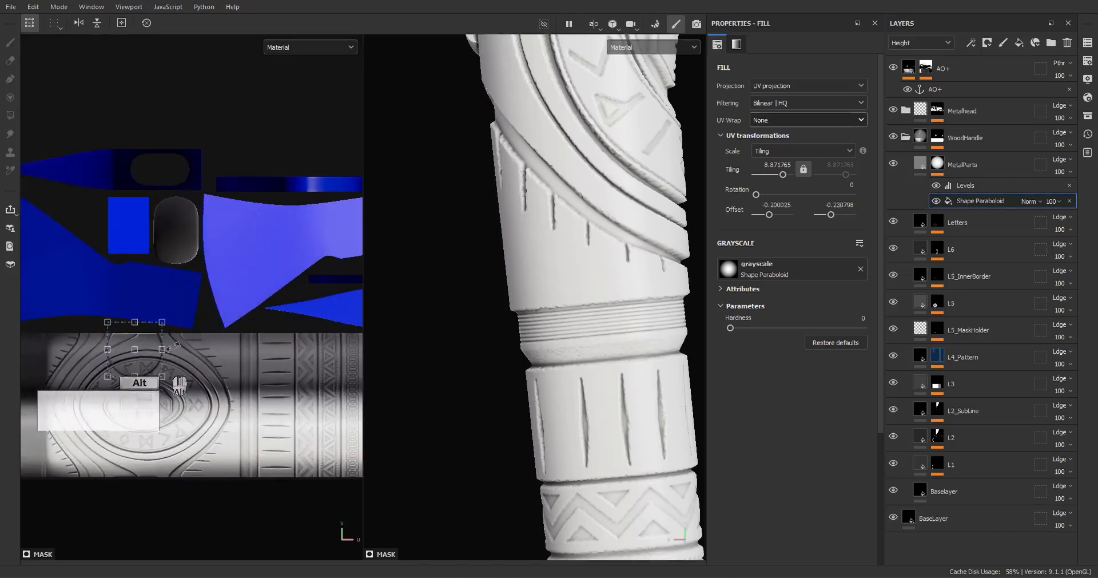
- Move the paraboloid in the UV layout beside the ringed band, to an offset of about -0.035 and -0.462
middle_click_drag(131, 368, 146, 284, "alt")
scroll(147, 281, "up", 4)
left_click_drag(142, 281, 322, 275)
middle_click_drag(324, 276, 291, 298, "alt")
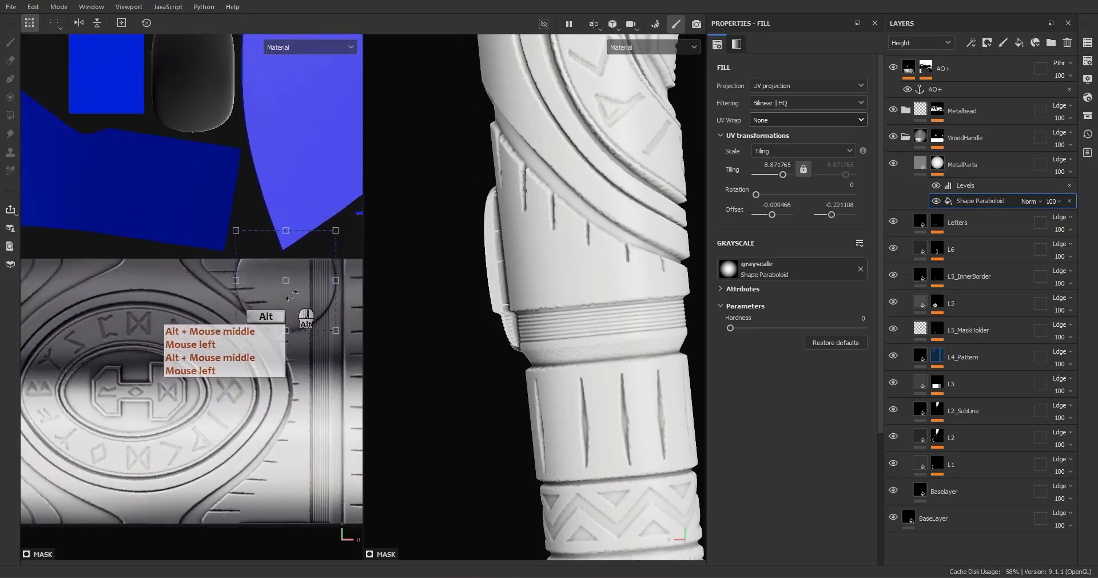
left_click_drag(291, 298, 264, 504)
- Shrink the paraboloid to a tiling of about 42.03 and fine-tune its position as the first stud below the short grooves
middle_click_drag(277, 444, 290, 304, "alt")
scroll(309, 311, "up", 3)
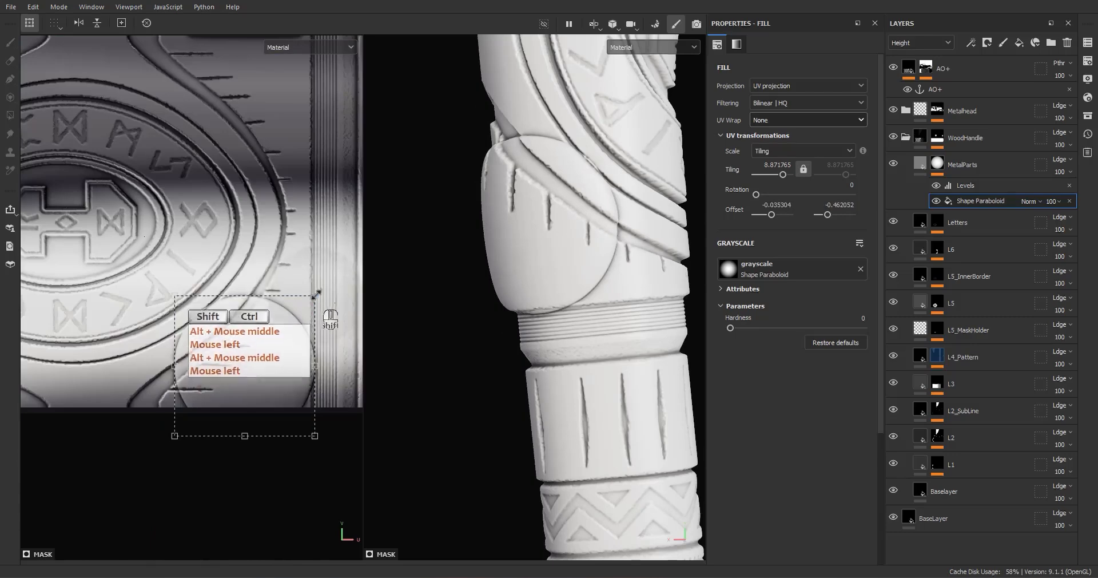
left_click_drag(315, 314, 263, 404, "ctrl+shift")
scroll(246, 368, "up", 3)
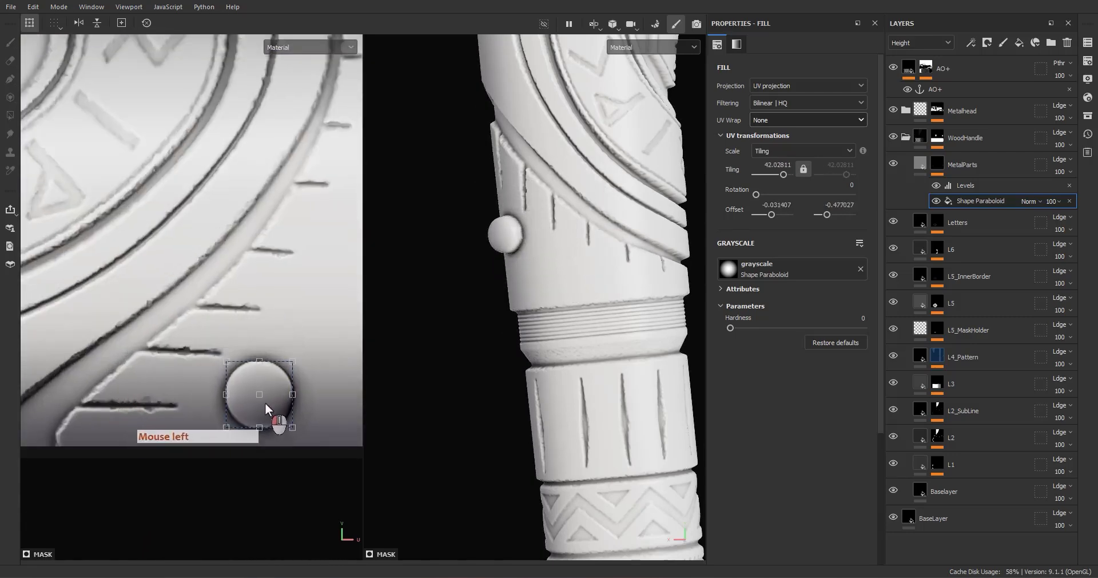
left_click_drag(635, 312, 614, 319, "alt")
scroll(266, 400, "up", 4)
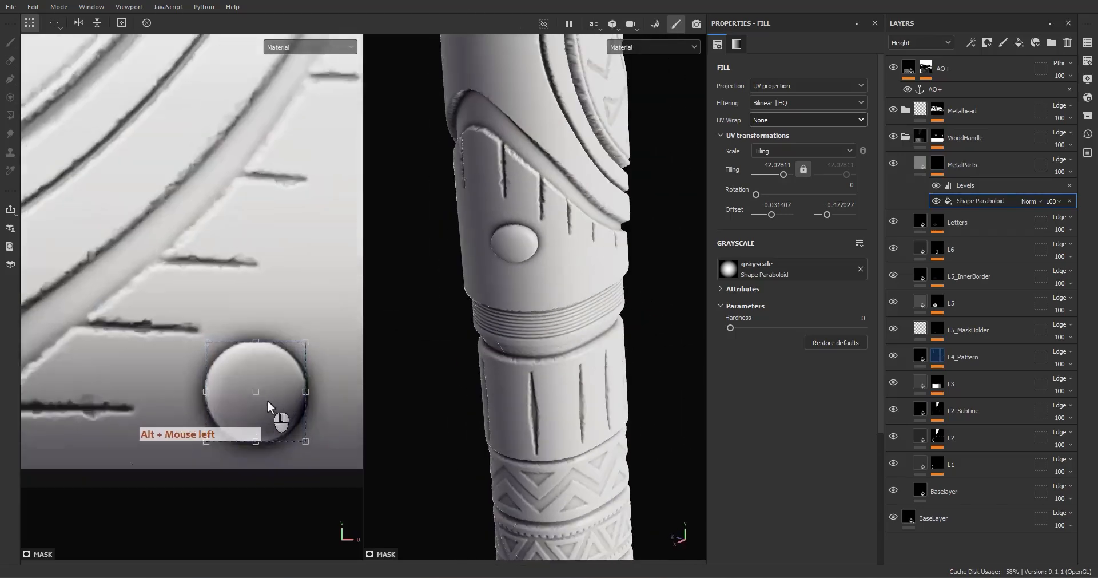
left_click_drag(291, 413, 303, 392)
- Duplicate the Shape Paraboloid fill and place the second stud diagonally up from the first, at an offset of about -0.004 and -0.439
middle_click_drag(289, 370, 230, 432, "alt")
right_click_drag(229, 431, 213, 143, "alt")
left_click_drag(236, 439, 334, 306)
key("ctrl+d")
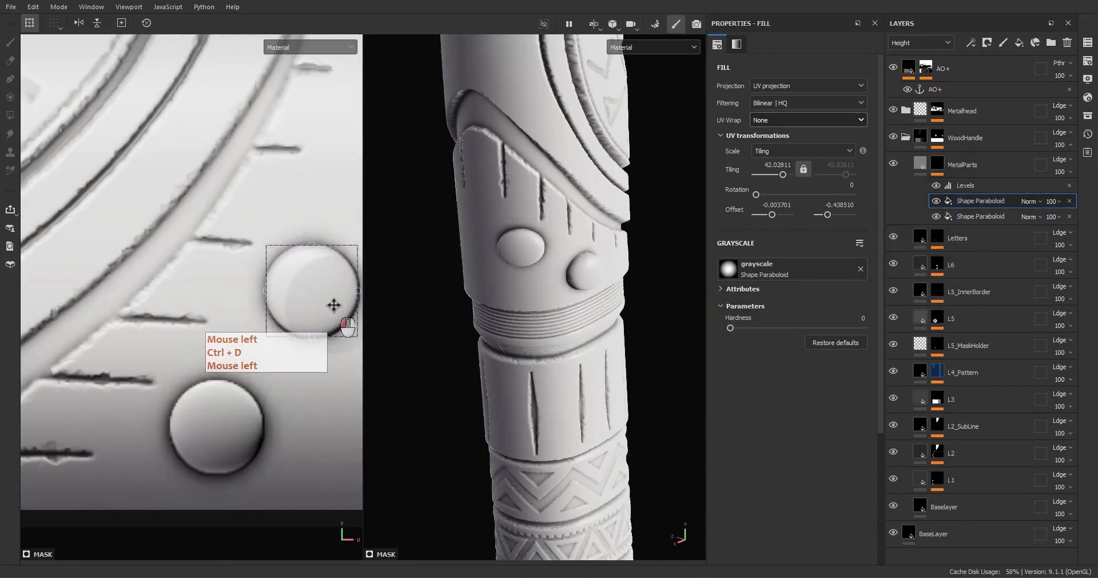
- Duplicate the second stud's fill and place the third stud near the ringed band, at an offset of about 0.012 and -0.405
middle_click_drag(337, 305, 284, 403, "alt")
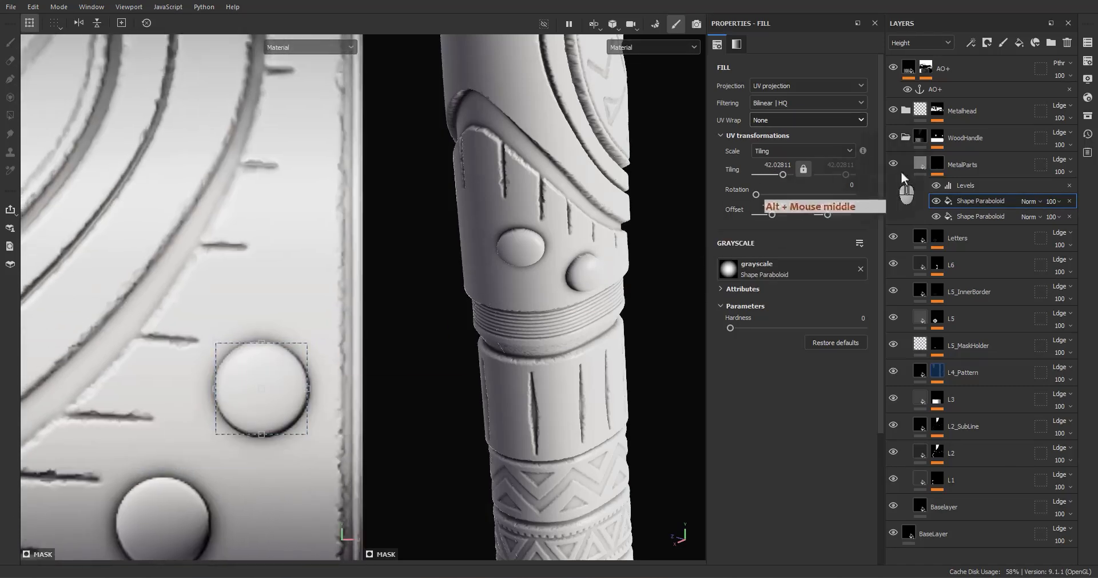
scroll(254, 375, "down", 2)
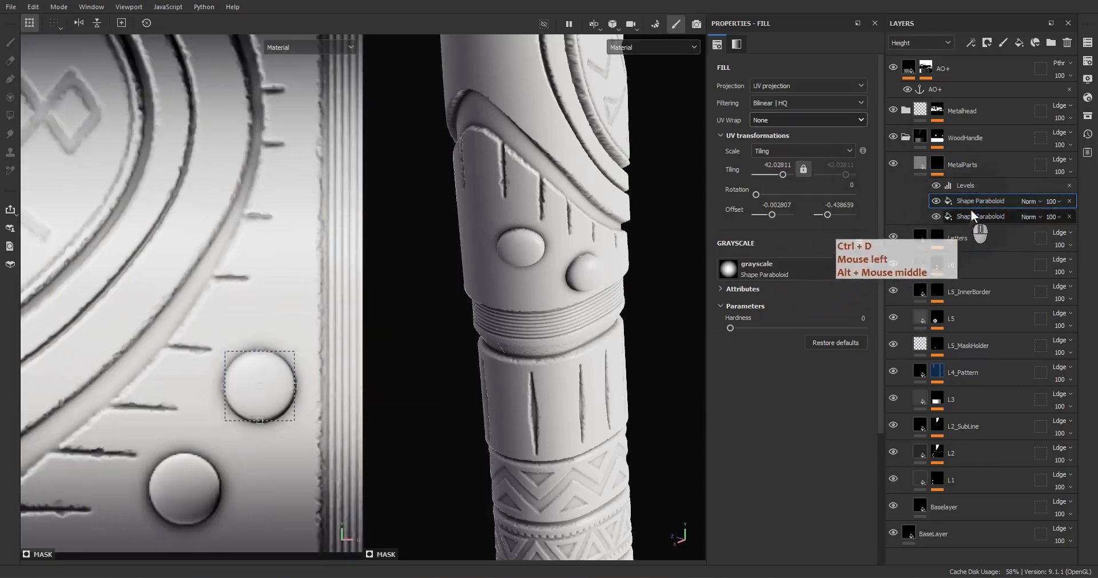
key("ctrl+d")
left_click_drag(272, 385, 316, 293)
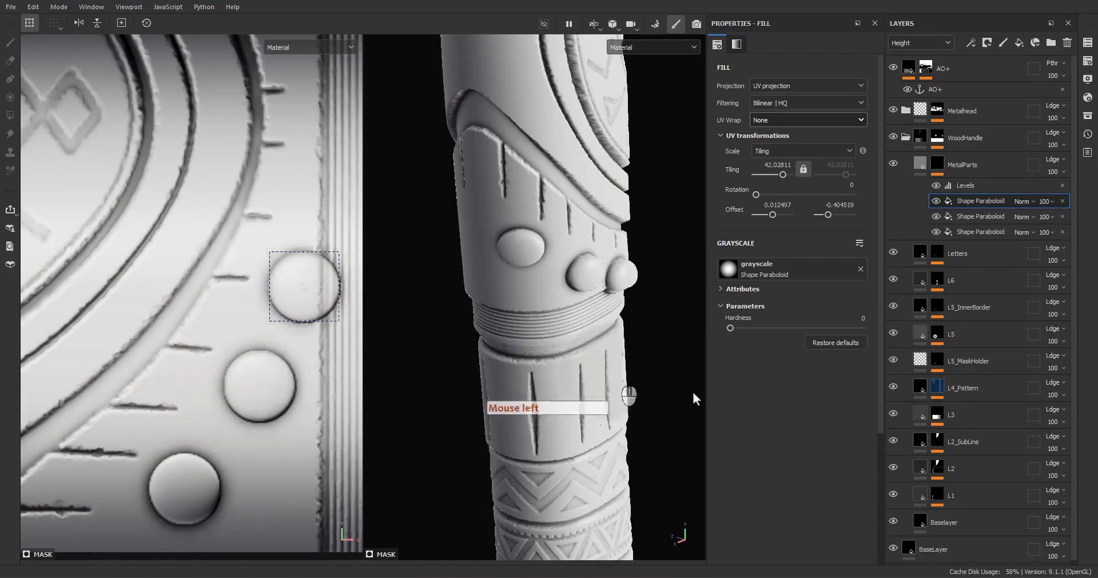
- Duplicate the third stud's fill and place the fourth stud on the ringed band's edge, at an offset of about 0.020 and -0.369
left_click_drag(695, 395, 303, 317, "alt")
middle_click_drag(303, 317, 251, 386, "alt")
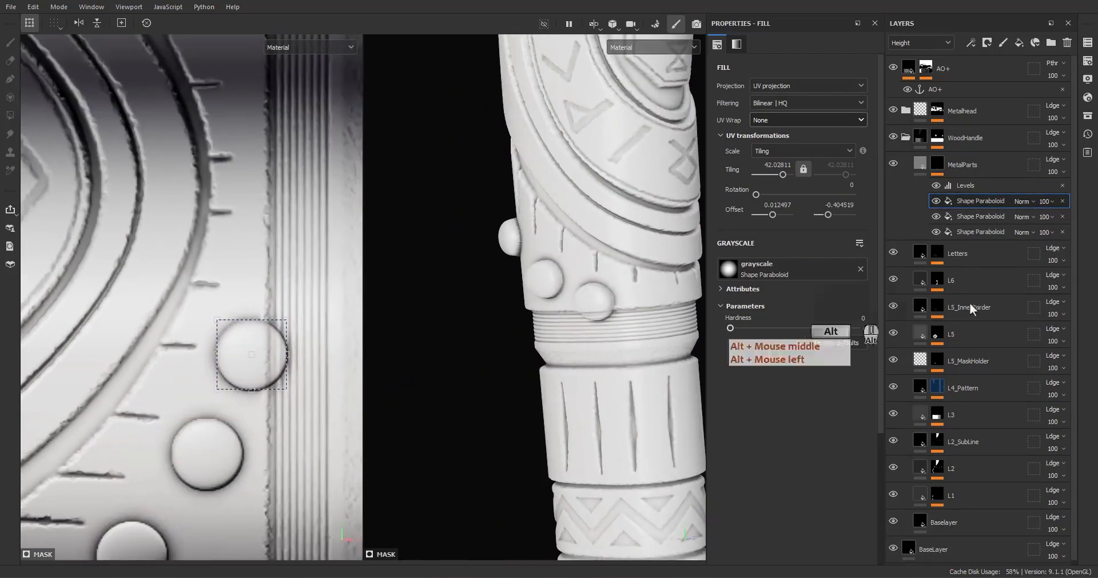
left_click(979, 200)
key("ctrl+d")
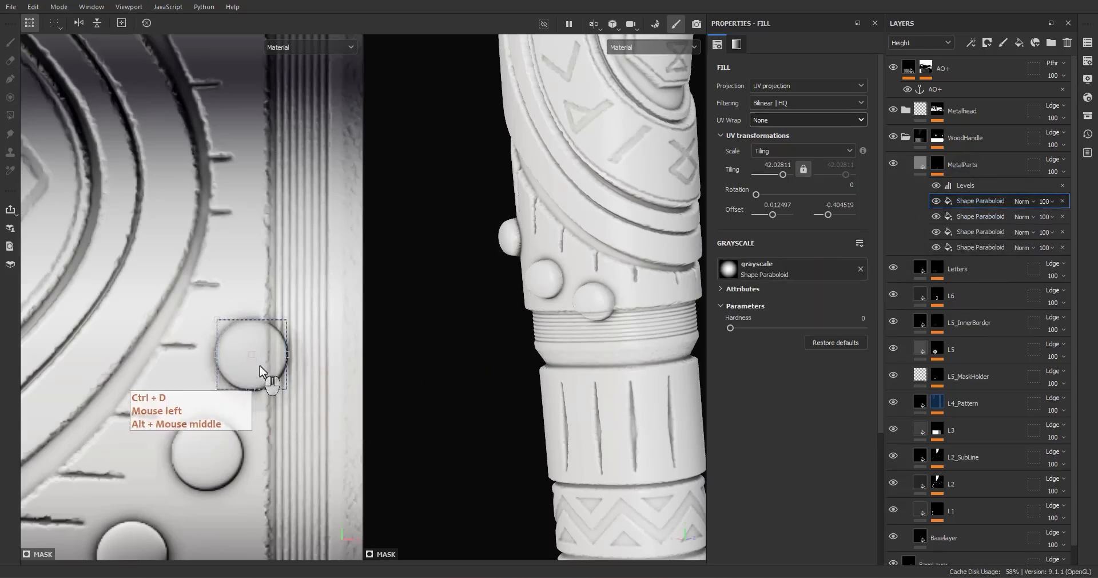
left_click_drag(261, 366, 288, 267)
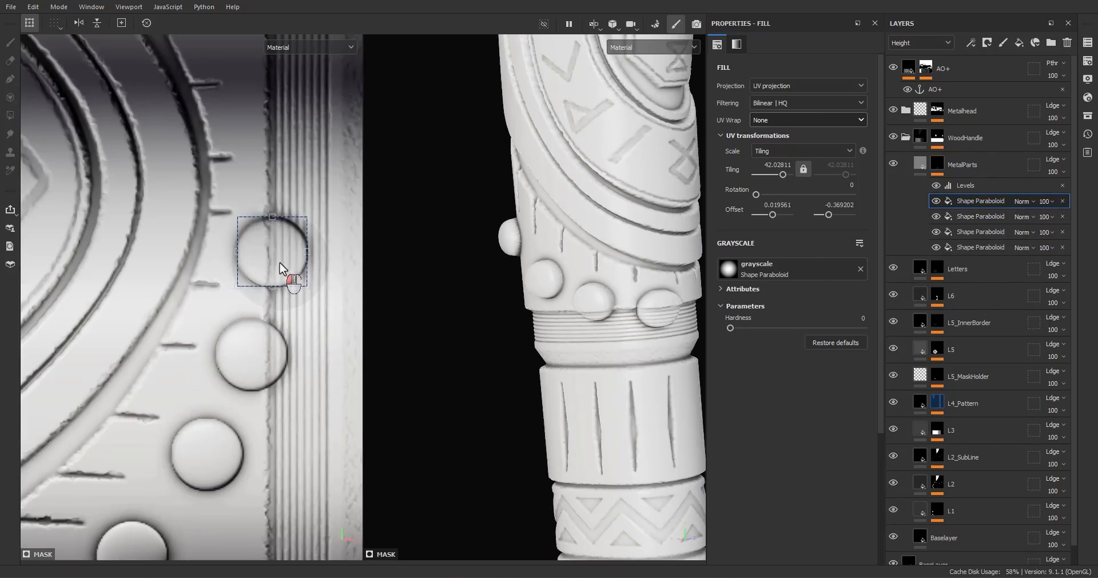
- Examine the four studs in 3D from several angles around the ringed band
scroll(541, 343, "down", 3)
middle_click_drag(540, 343, 559, 212, "alt")
left_click_drag(561, 220, 602, 172, "alt")
scroll(598, 169, "up", 5)
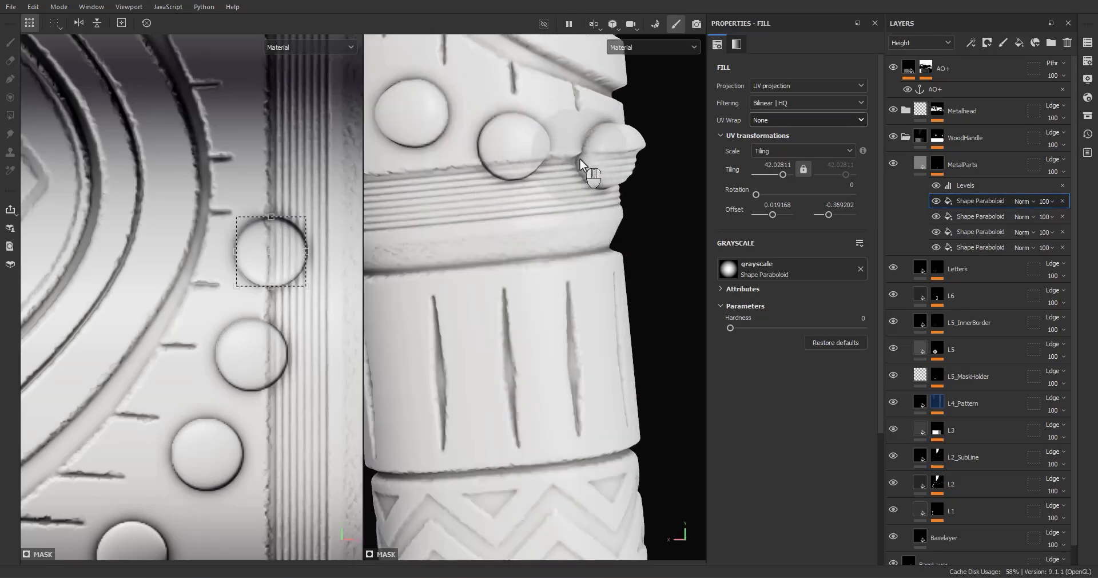
middle_click_drag(581, 164, 572, 269, "alt")
left_click_drag(572, 269, 542, 274, "alt")
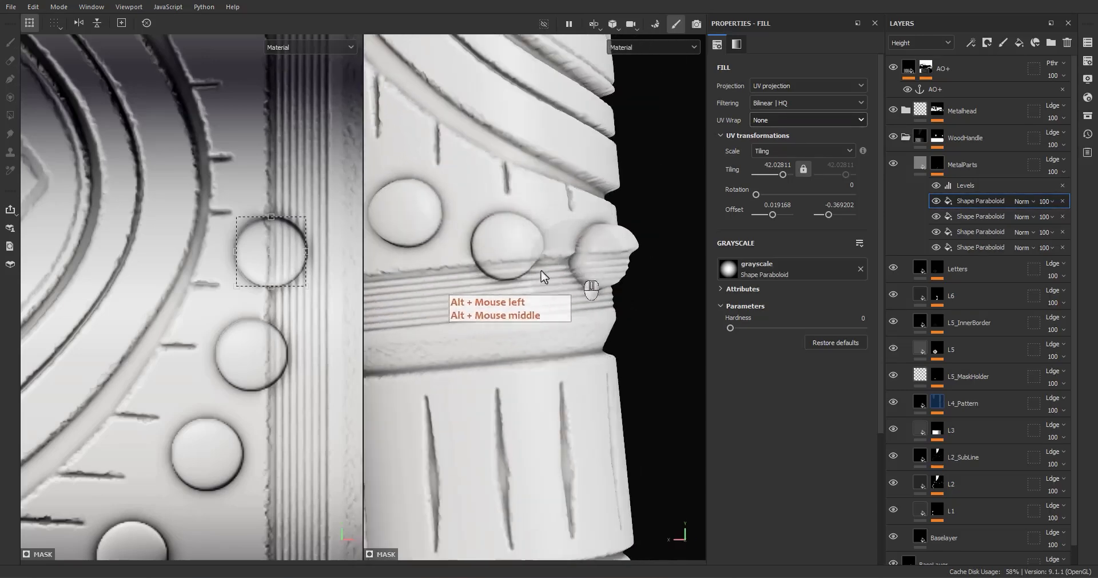
scroll(303, 272, "down", 5)
- Add a Mirror filter above the four Shape Paraboloid fills in the MetalParts mask
right_click(956, 204)
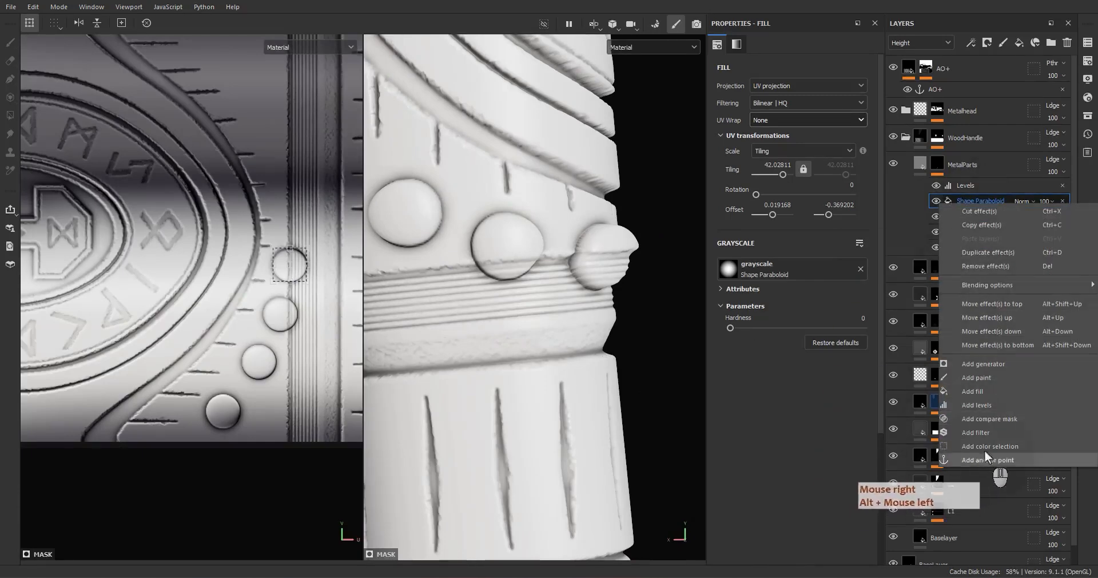
left_click(975, 432)
left_click(781, 83)
left_click(816, 102)
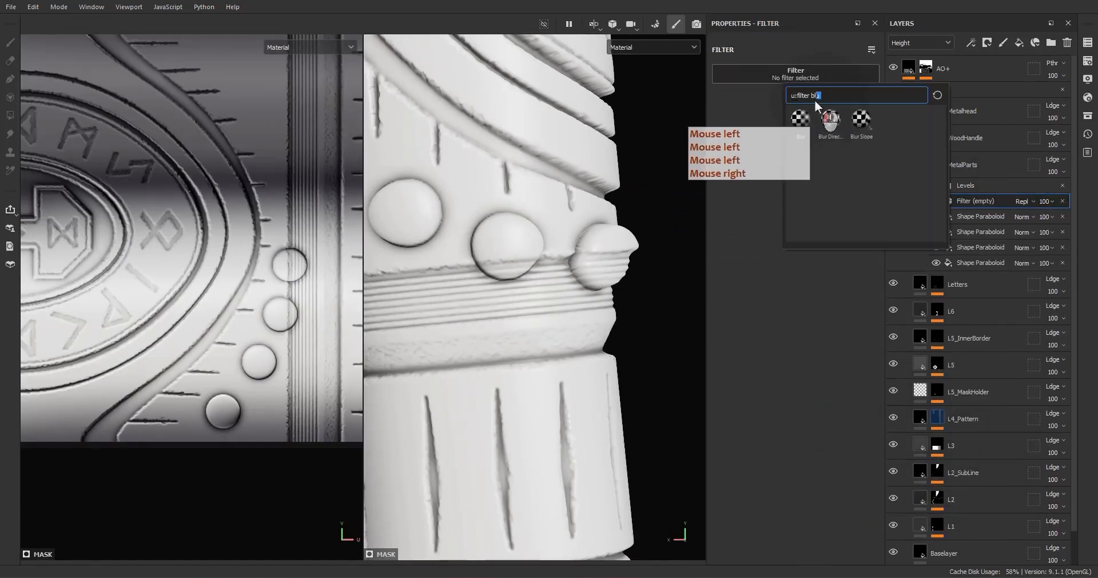
type("mirr")
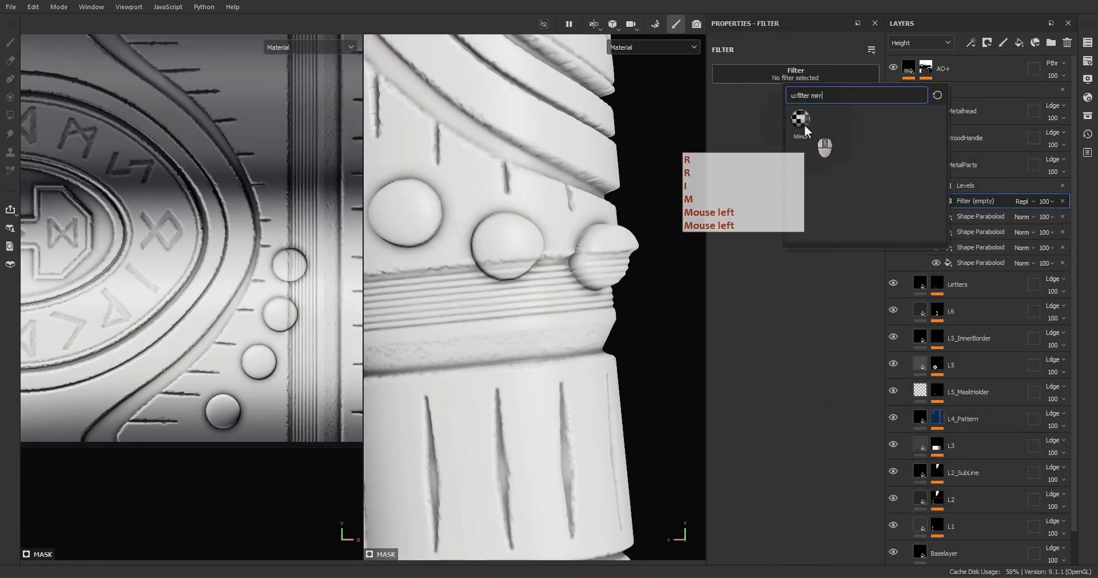
left_click(803, 121)
- Mirror the studs across axis Y, with the axis inverted and its offset set to about 0.154
left_click(821, 140)
left_click(798, 165)
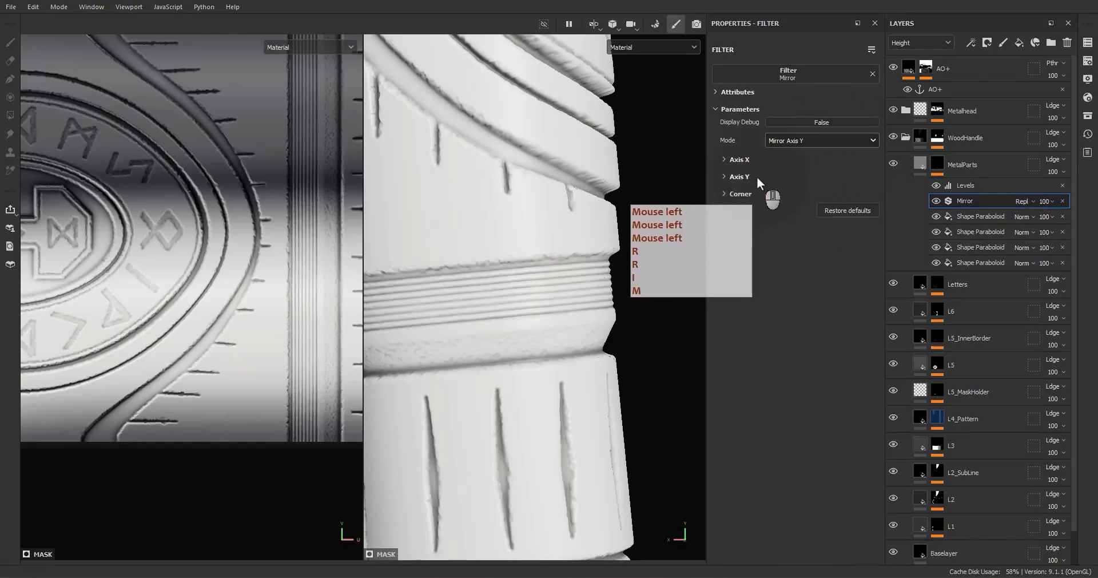
left_click(743, 176)
left_click(801, 217)
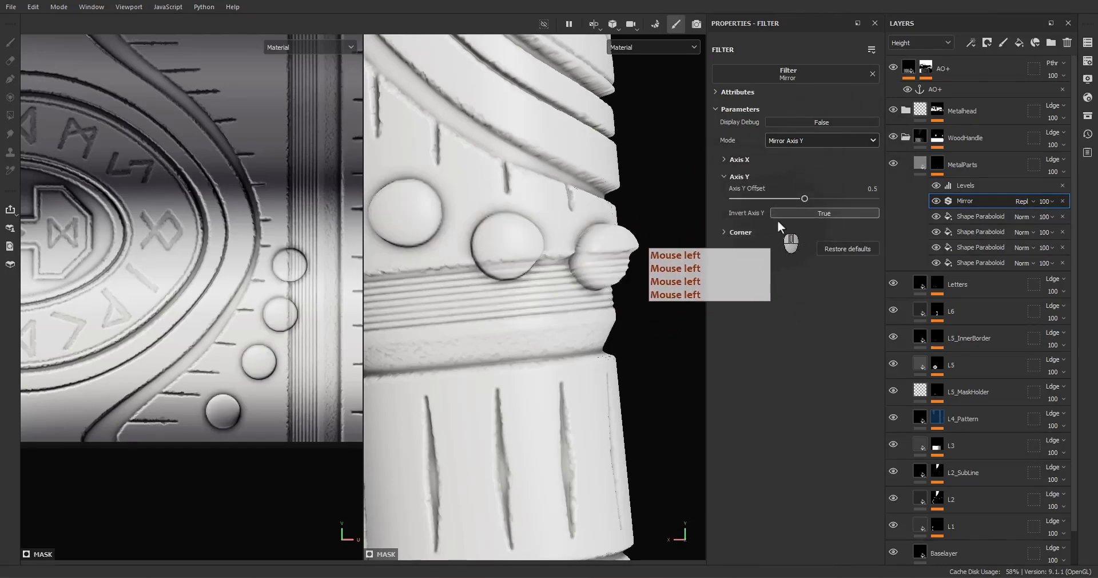
left_click_drag(803, 198, 757, 199)
- Examine the mirrored studs around the handle from several sides
middle_click_drag(684, 242, 525, 314, "alt")
left_click_drag(525, 314, 525, 292, "alt")
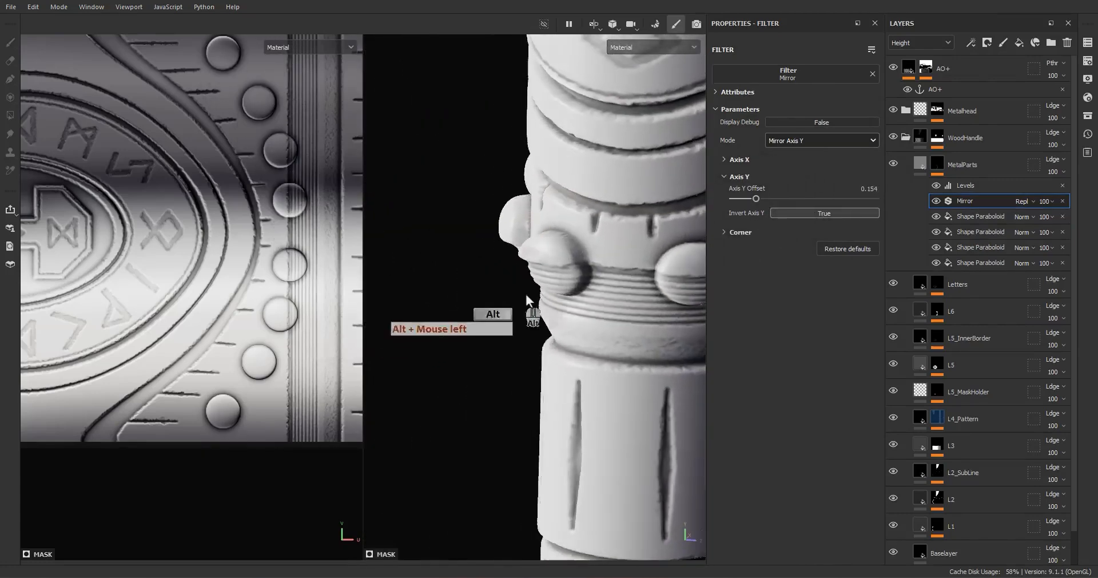
middle_click_drag(525, 292, 473, 283, "alt")
mouse_move(474, 283)
left_mouse_down("alt")
mouse_move(597, 296)
mouse_move(428, 258)
mouse_move(490, 240)
left_mouse_up("alt")
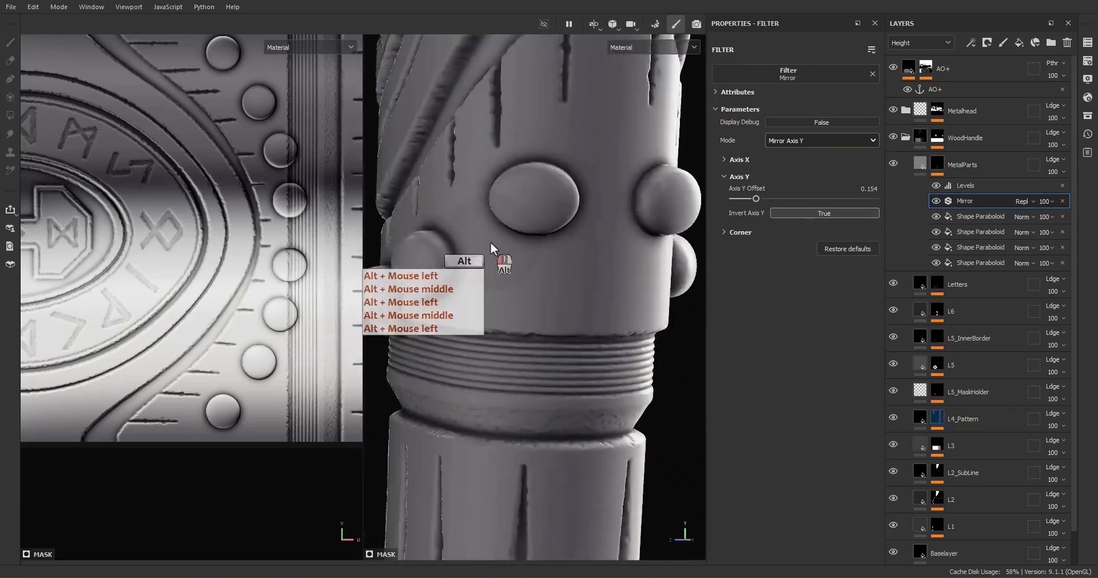
middle_click_drag(489, 240, 744, 231, "alt")
left_click_drag(743, 231, 640, 332, "alt")
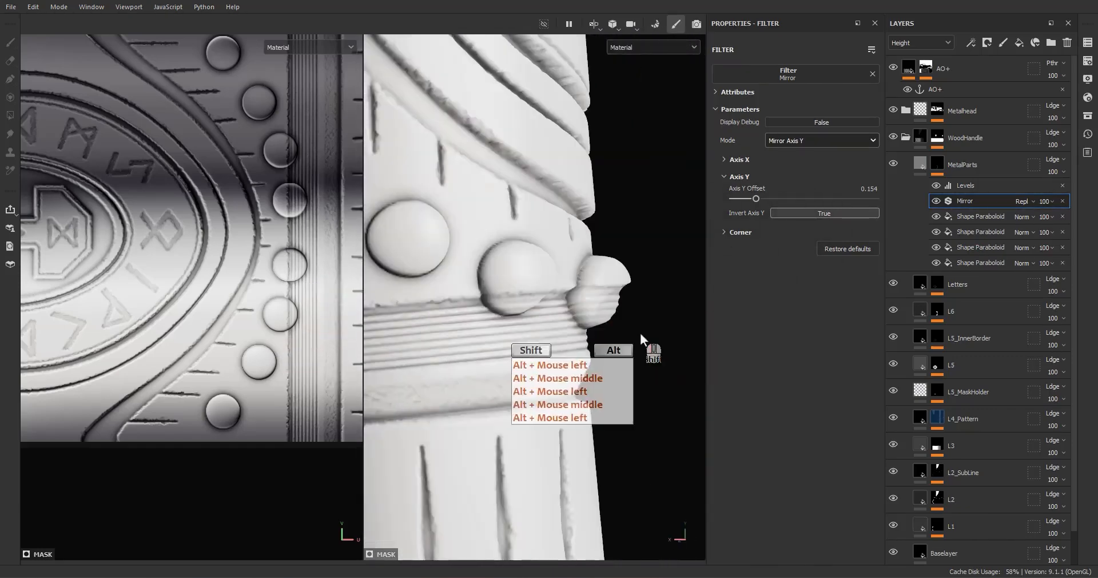
right_click_drag(640, 332, 609, 213, "alt")
middle_click_drag(609, 213, 609, 264, "alt")
left_click_drag(609, 263, 635, 308, "alt")
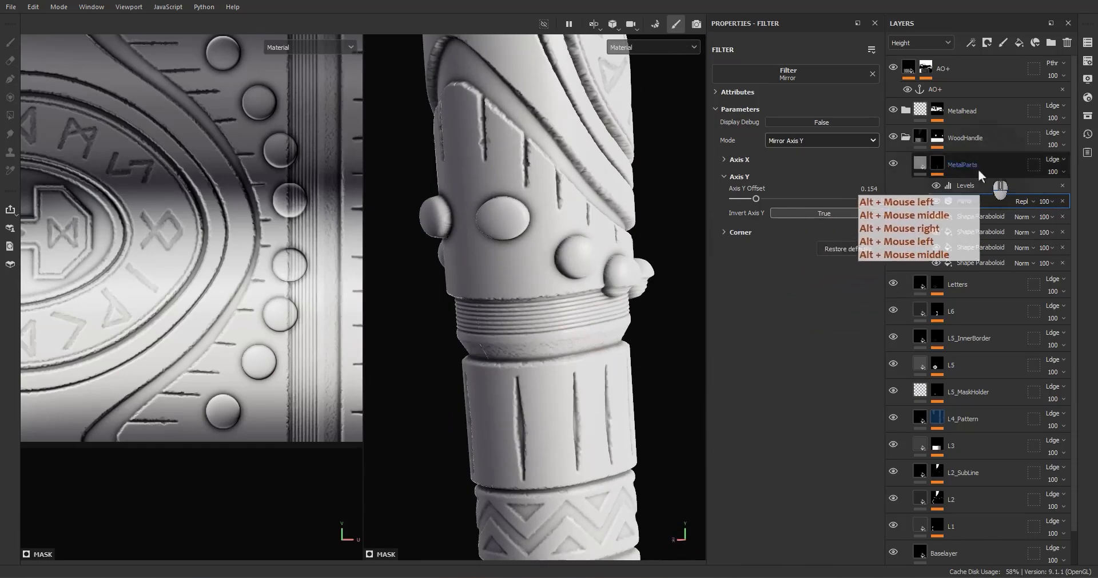
- Add an anchor point above the Levels effect in the MetalParts mask
left_click(956, 183)
right_click(956, 184)
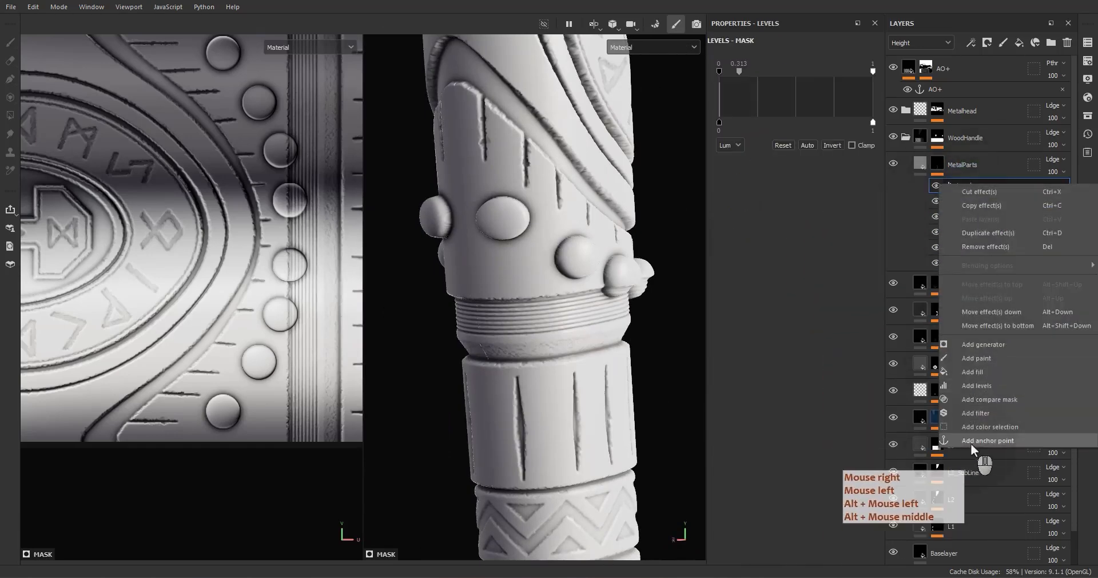
left_click(970, 443)
- Create a fill layer above MetalParts and rename it ReverseEffect
left_click(920, 166)
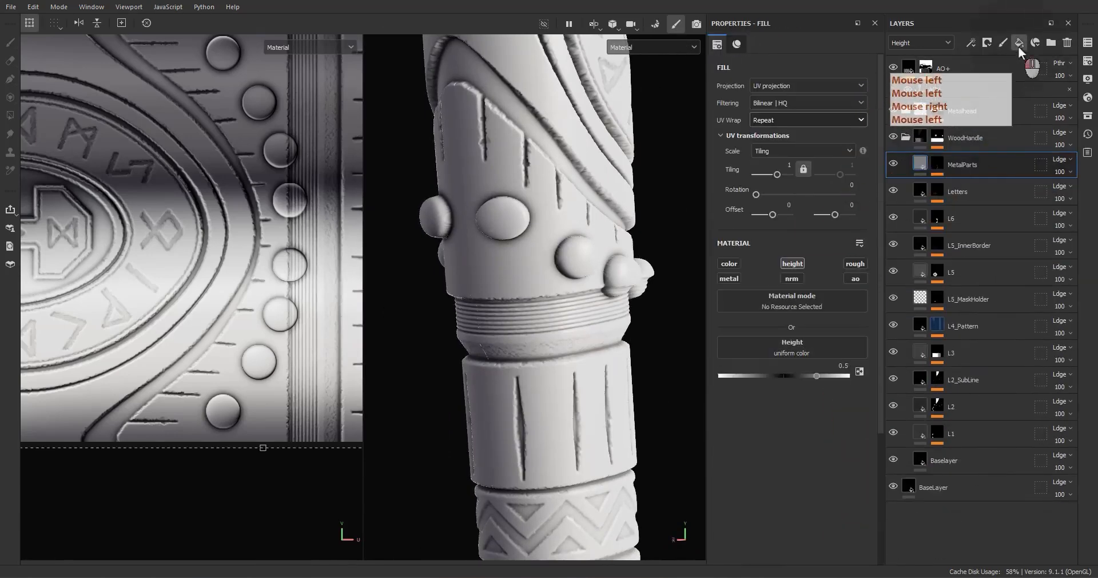
left_click(1020, 42)
double_click(939, 167)
type("Res")
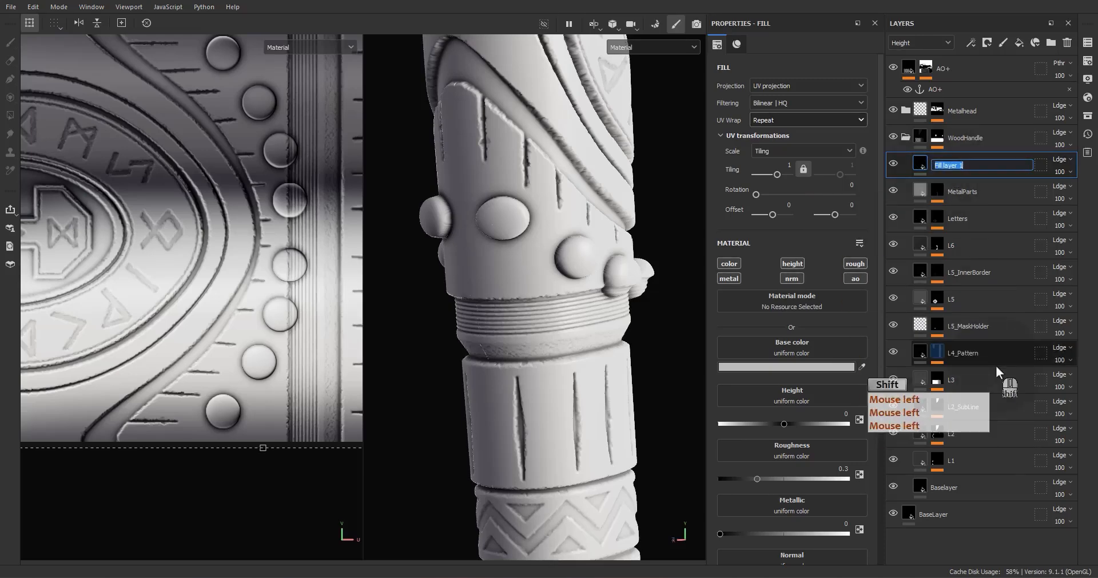
key("BackSpace")
type("verseEffect")
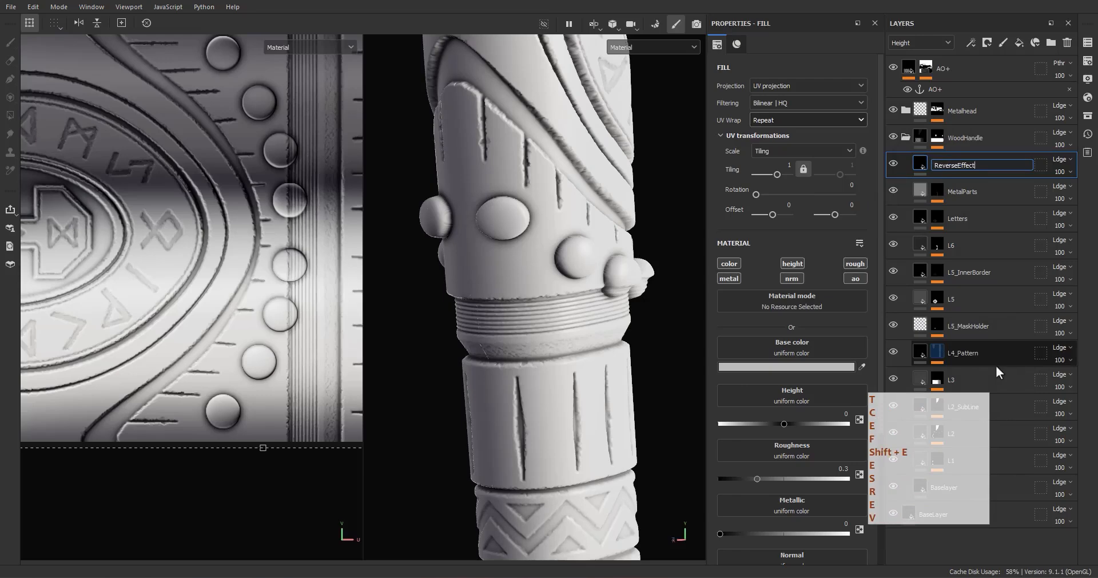
key("Return")
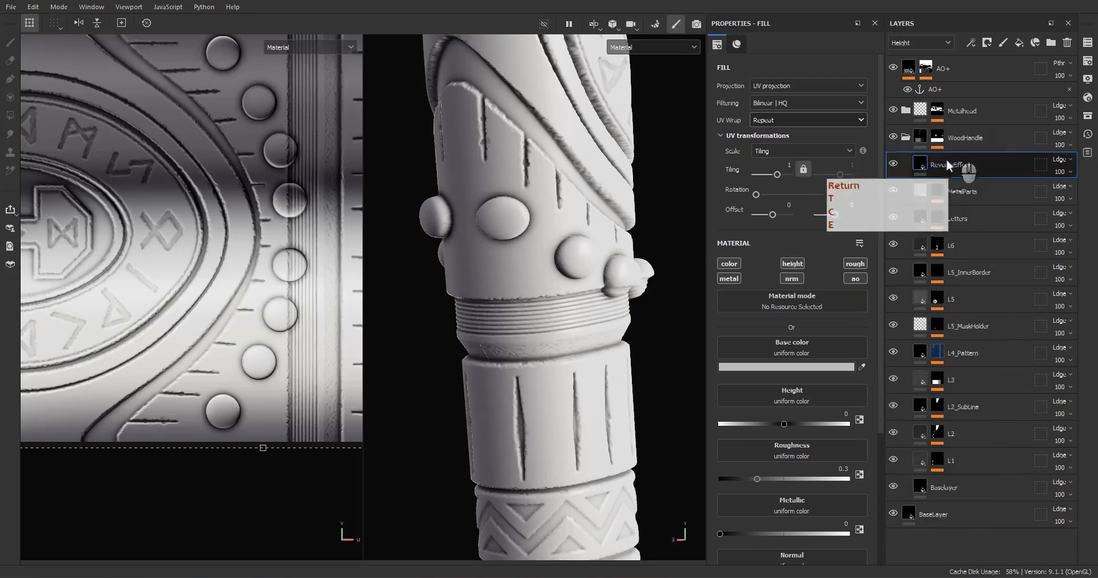
right_click(942, 184)
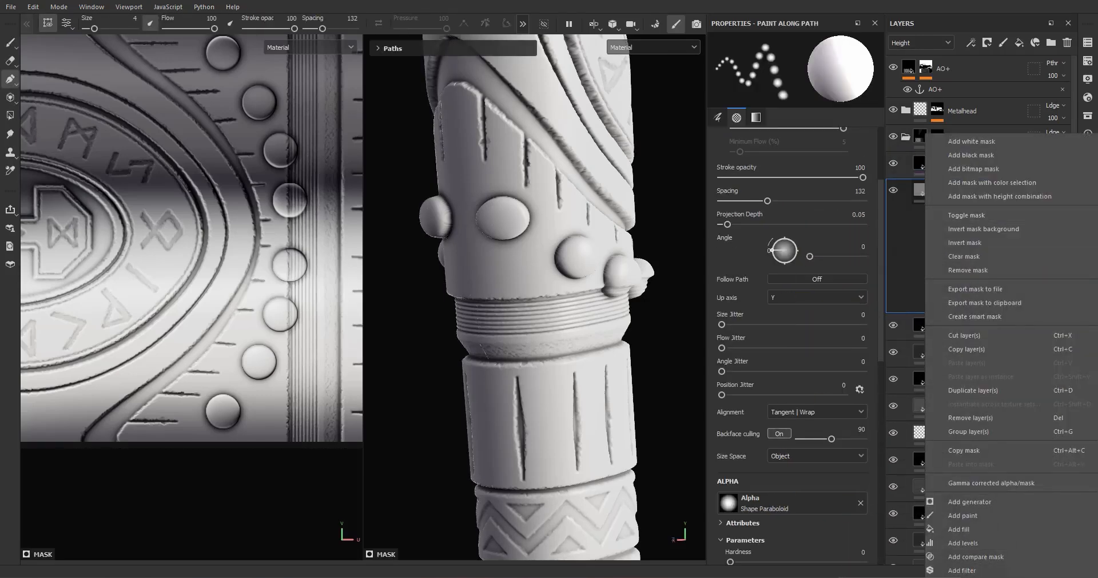
left_click(903, 289)
left_click(935, 189)
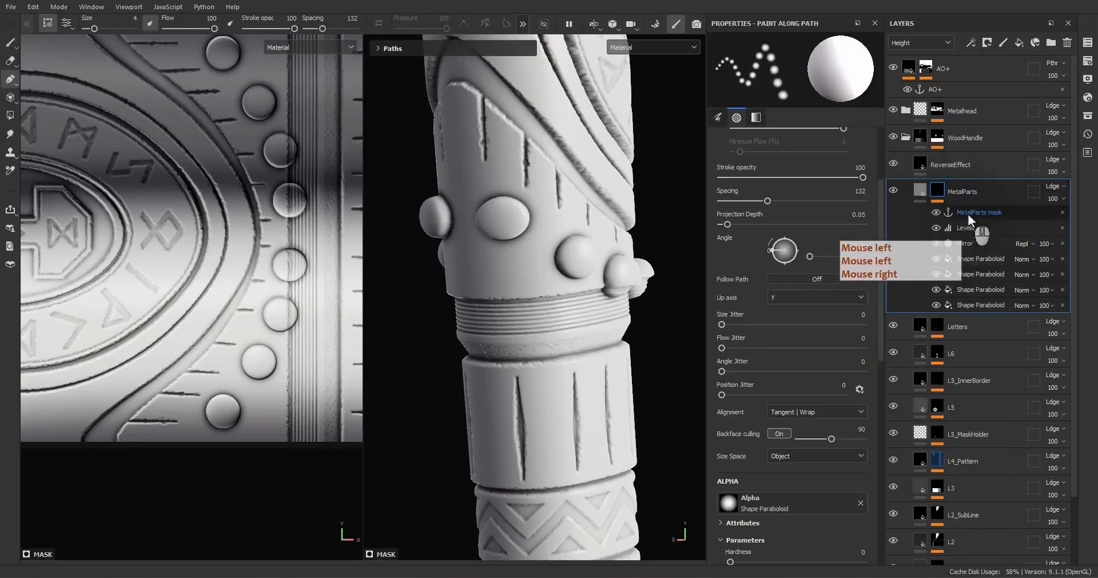
left_click(955, 181)
right_click(956, 191)
left_click(967, 438)
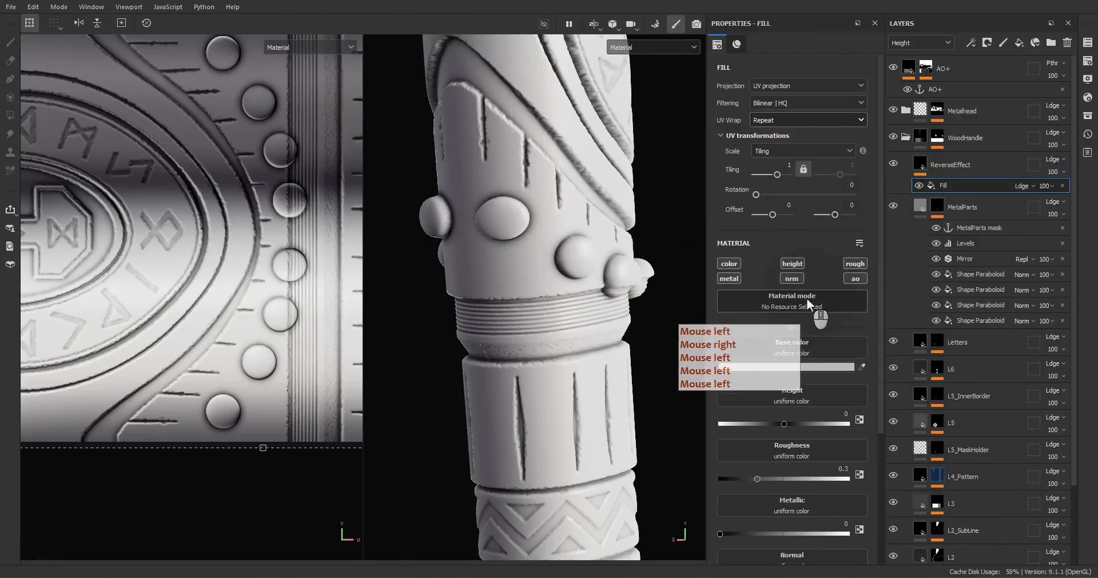
left_click(1063, 186)
- Add a mask to ReverseEffect and give it a fill sourced from the MetalParts mask anchor point
right_click(962, 166)
left_click(998, 23)
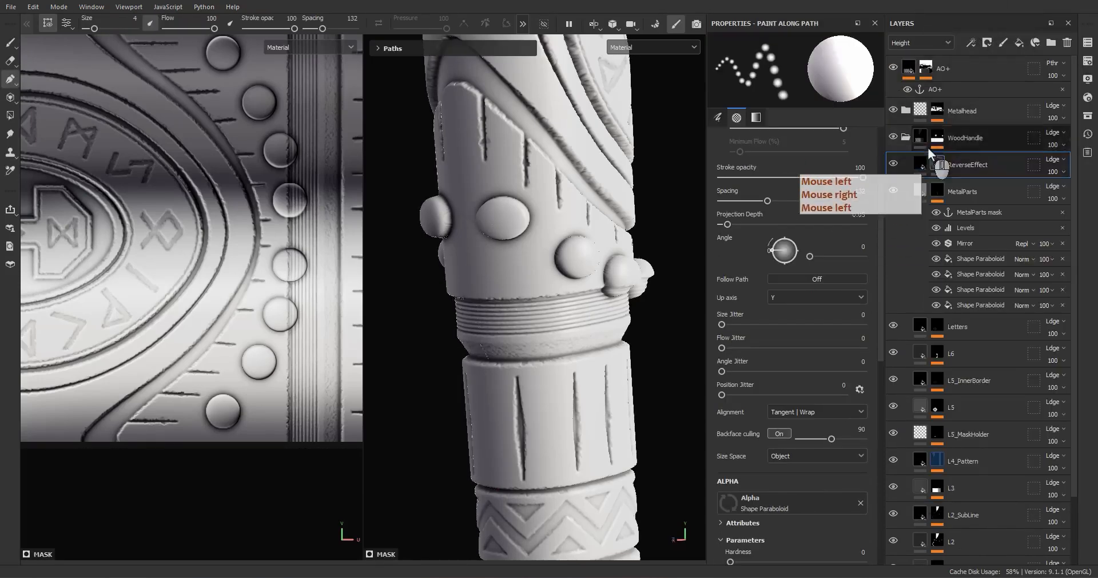
right_click(935, 166)
left_click(973, 381)
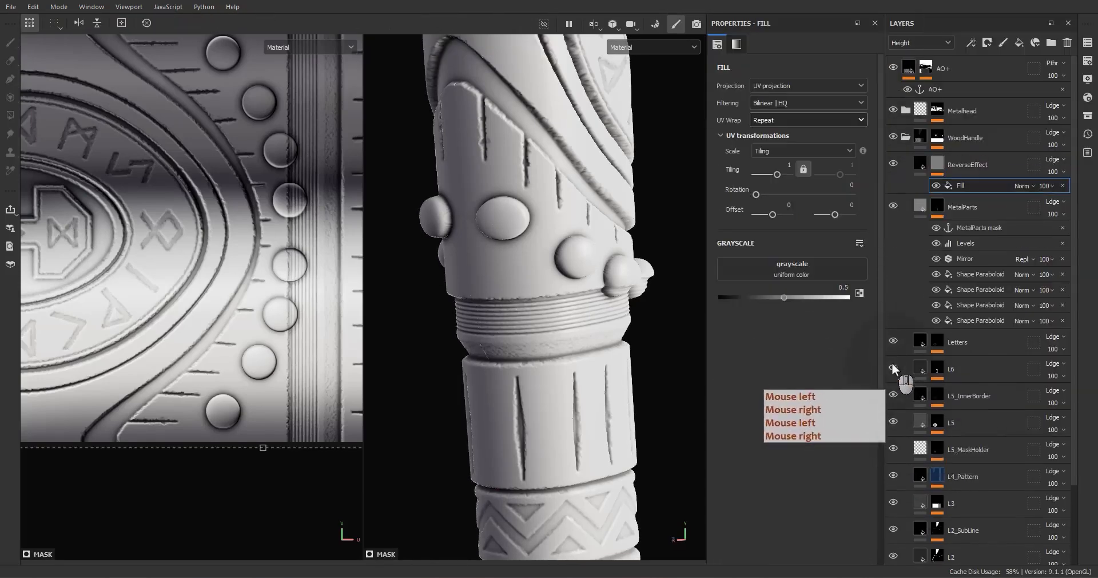
left_click(750, 270)
left_click(829, 281)
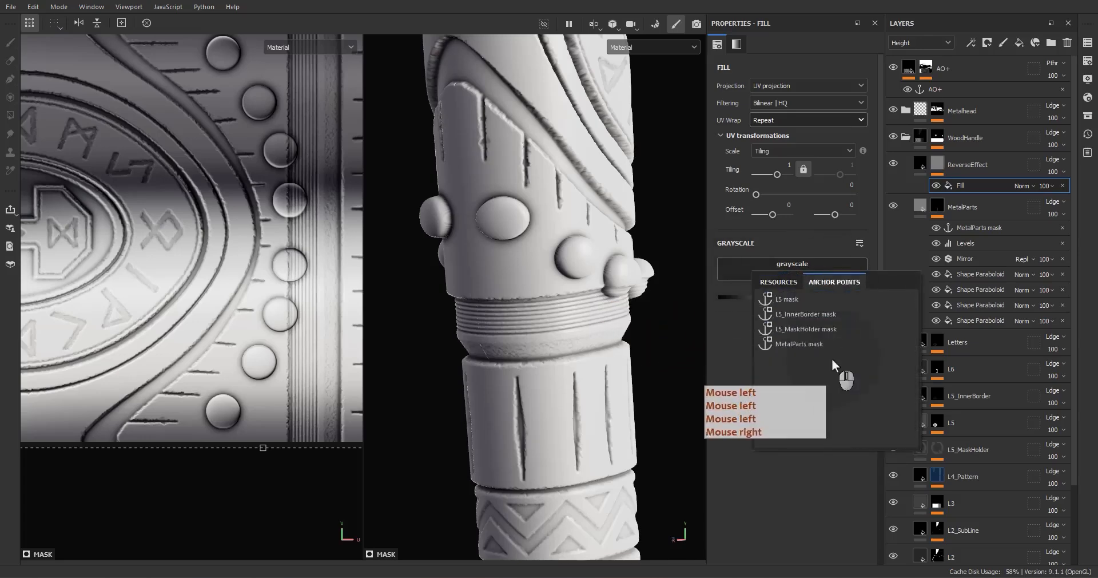
left_click(801, 344)
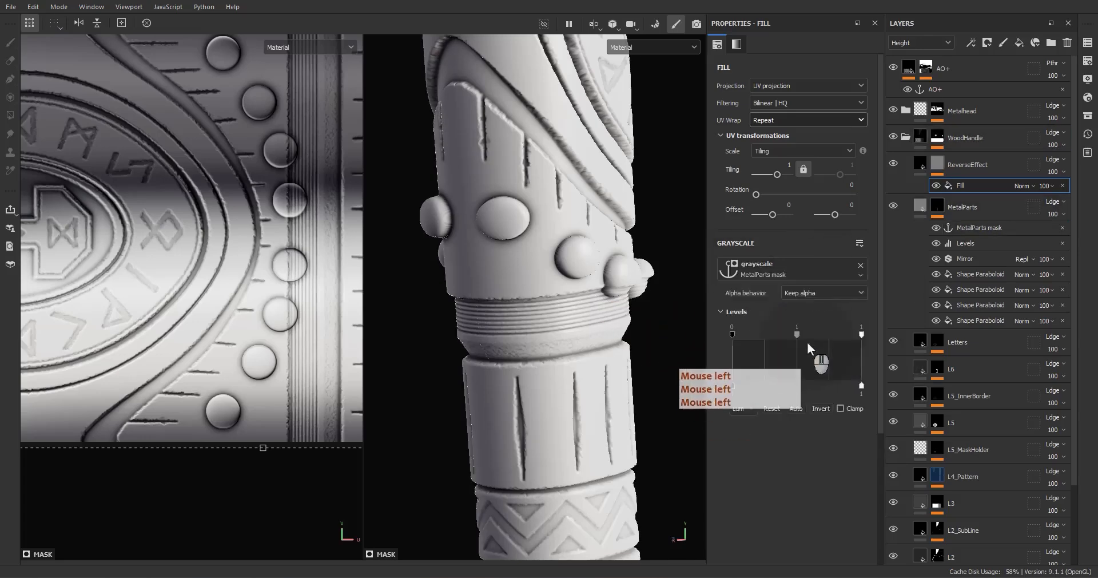
- Duplicate the anchored fill in the ReverseEffect mask and insert a Blur filter between the two fills
key("ctrl+d")
left_click(964, 202)
right_click(964, 203)
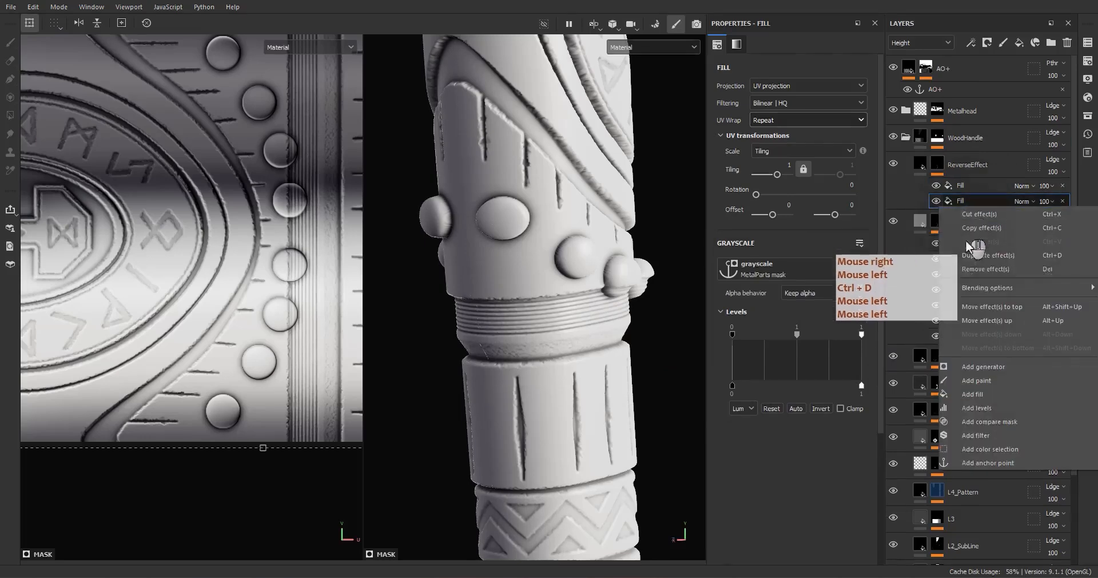
left_click(967, 436)
left_click(802, 77)
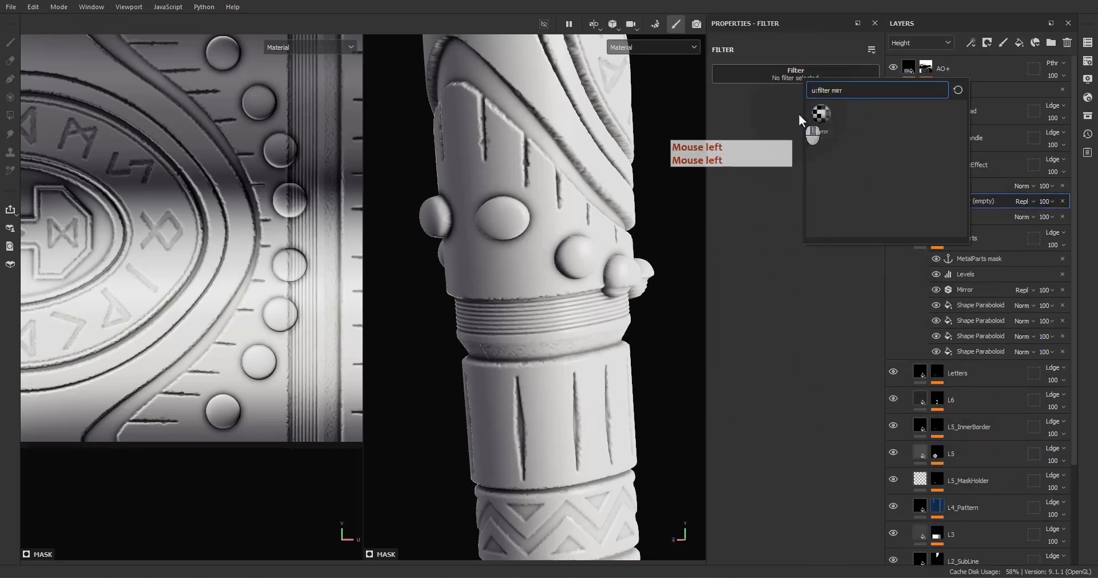
key("BackSpace")
key("BackSpace")
key("BackSpace")
key("BackSpace")
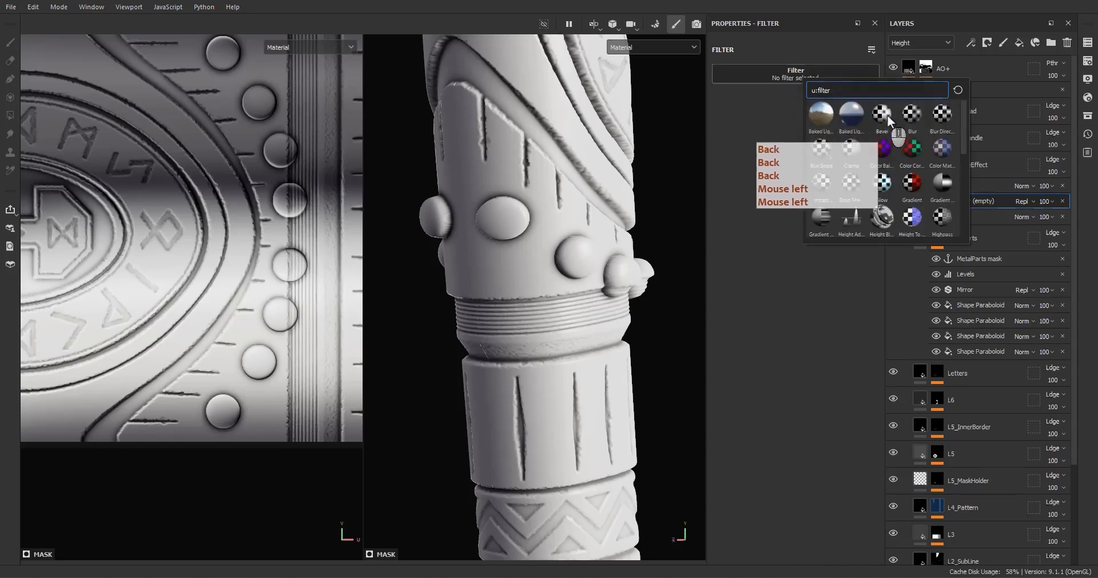
left_click(909, 111)
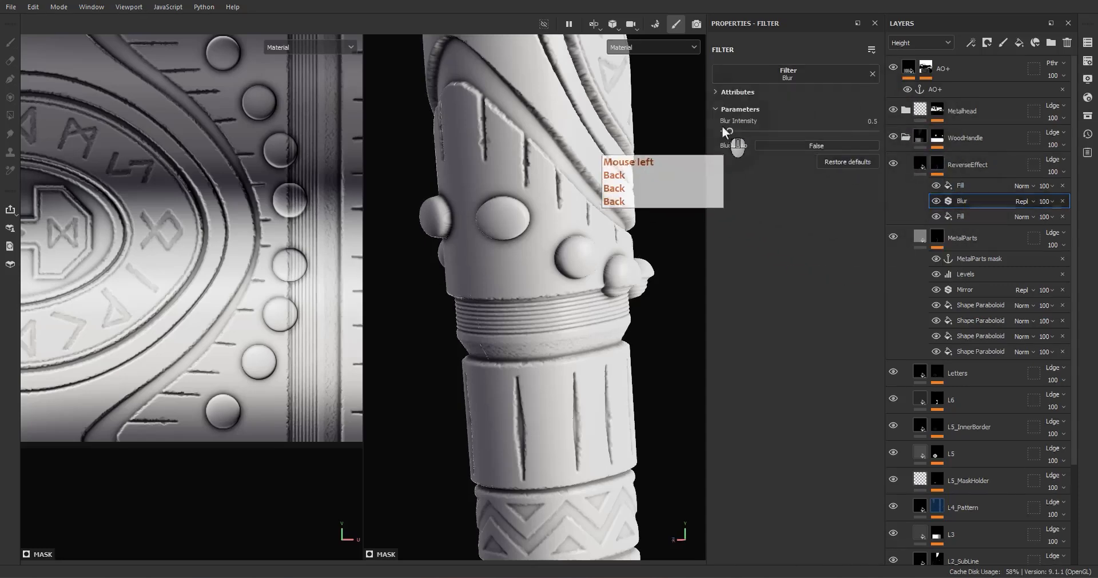
- Set the upper fill's blending mode to Subtract, show the mask, and raise the Blur intensity to about 2.44
left_click(1021, 186)
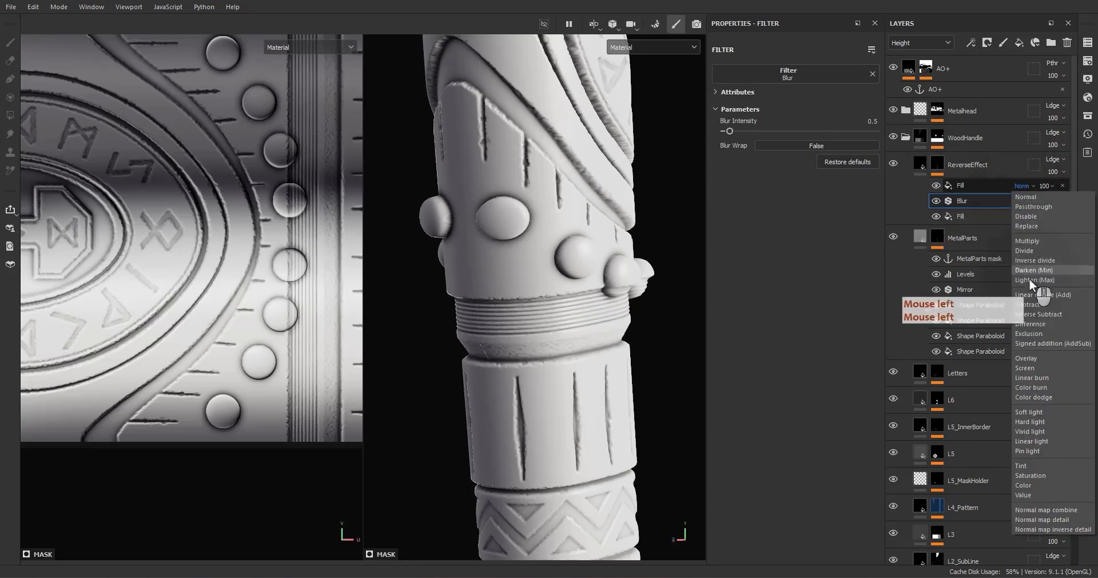
left_click(1028, 304)
left_click(920, 166, "alt")
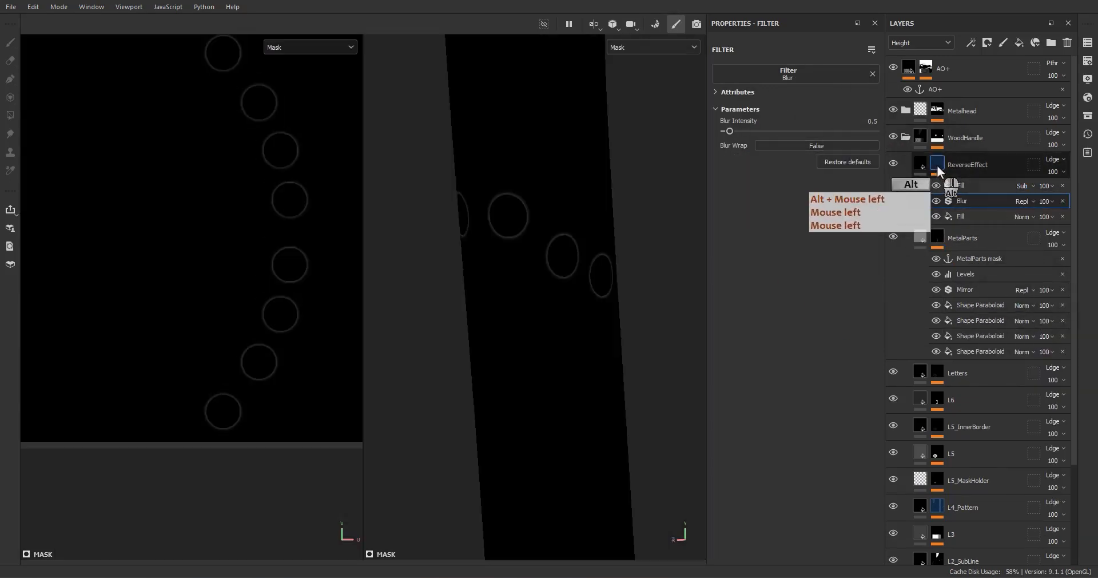
left_click_drag(730, 132, 749, 129)
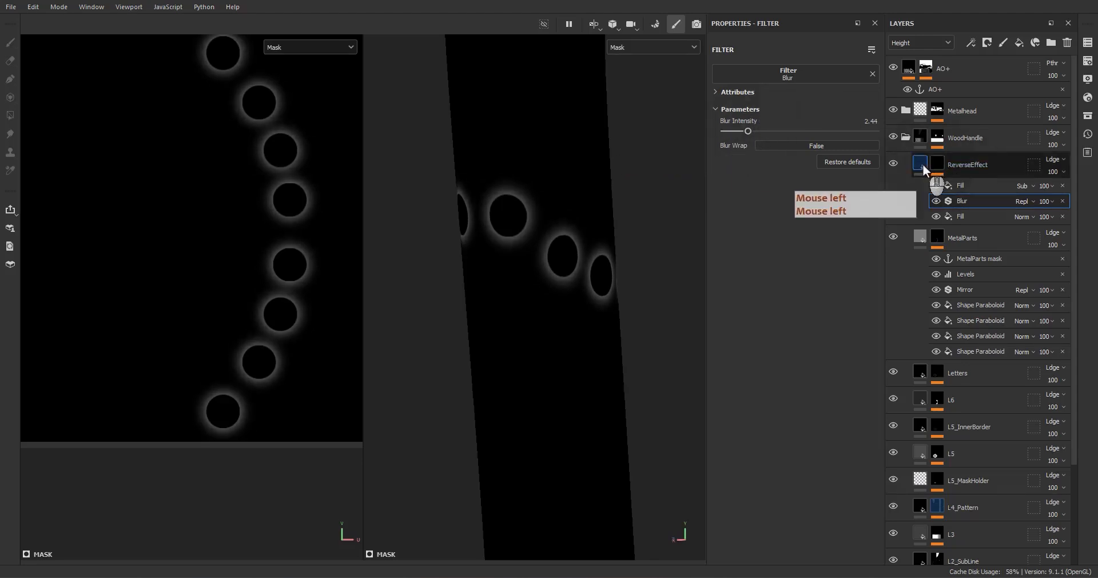
- Limit the ReverseEffect layer's material to the height channel and lower its height to about -0.217
left_click(921, 165)
left_click(788, 263, "alt")
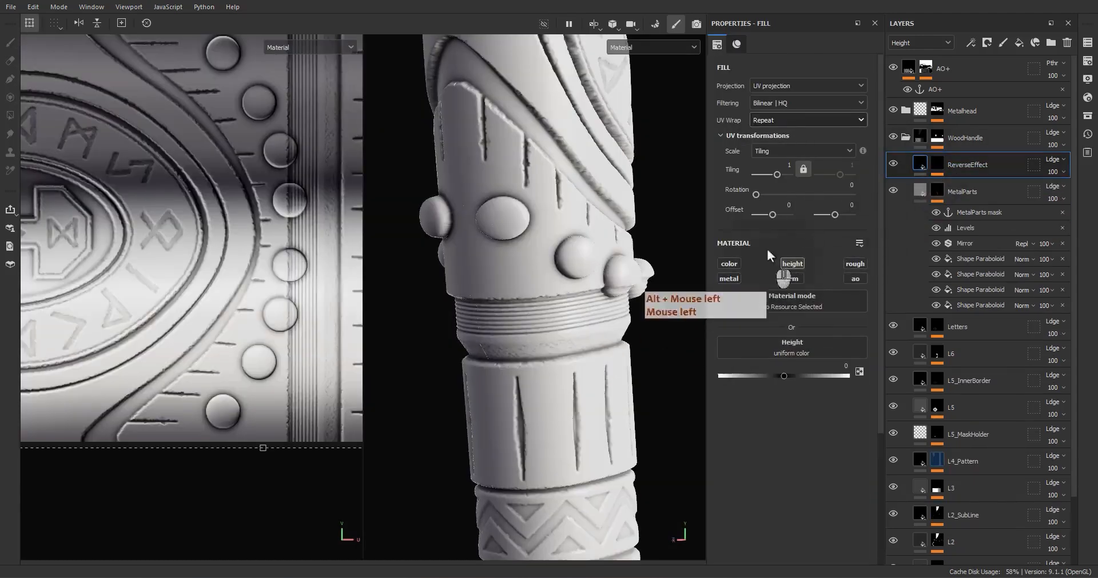
left_click_drag(781, 375, 764, 375)
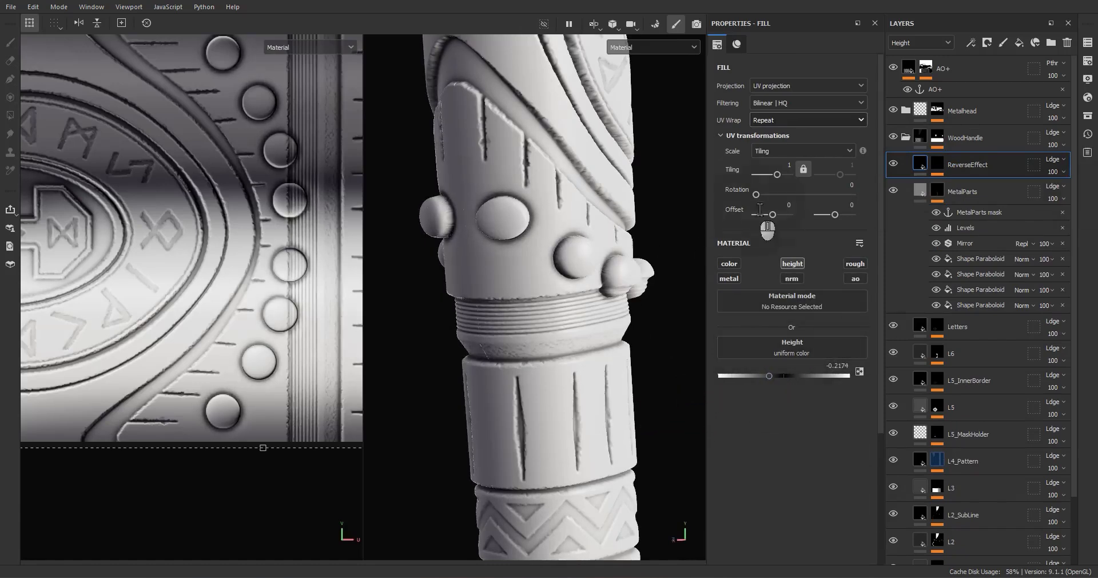
- Increase the Blur intensity in the ReverseEffect mask to about 3.54 and return to the layer's material view
left_click(937, 164, "alt")
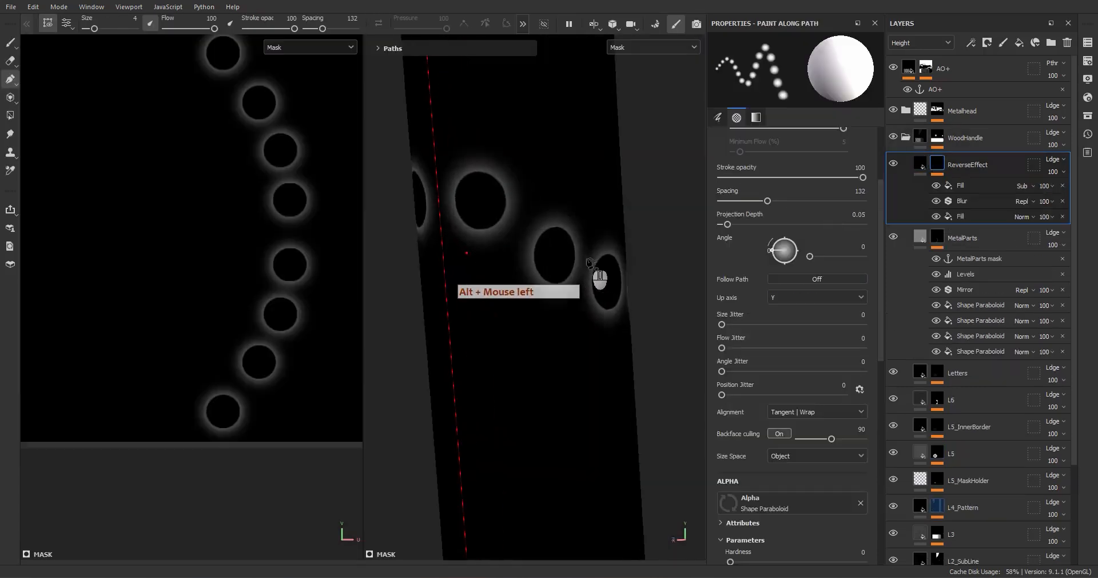
left_click(1007, 201)
left_click_drag(759, 132, 759, 134)
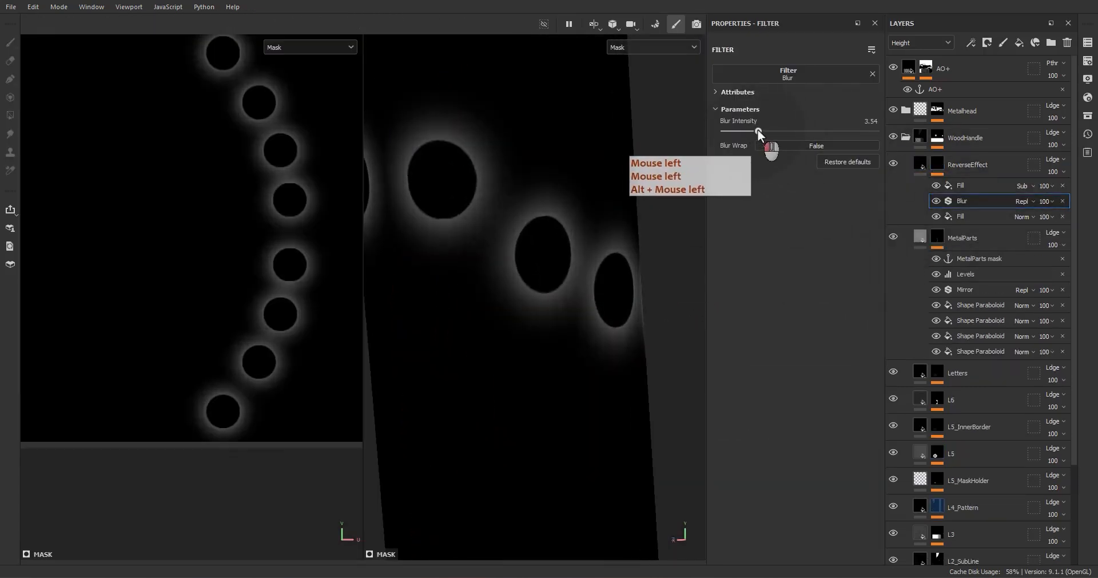
left_click(920, 164)
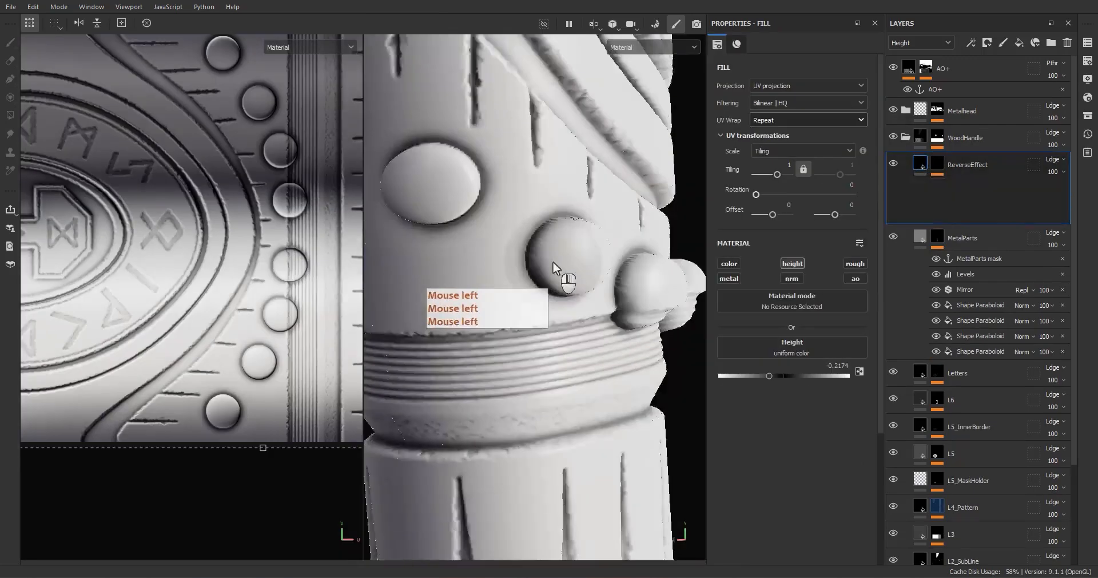
- Set the ReverseEffect layer's height to -0.2 and check the recessed rims around the studs
left_click_drag(574, 288, 515, 286, "alt")
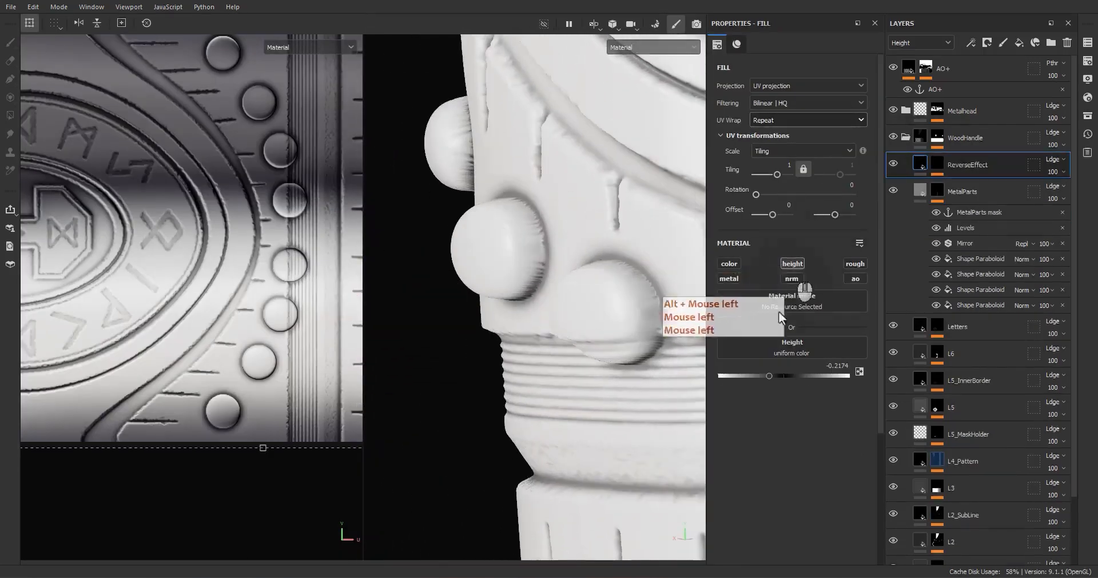
mouse_move(767, 373)
left_mouse_down()
mouse_move(709, 371)
mouse_move(762, 369)
left_mouse_up()
left_click(825, 370)
type("-.2")
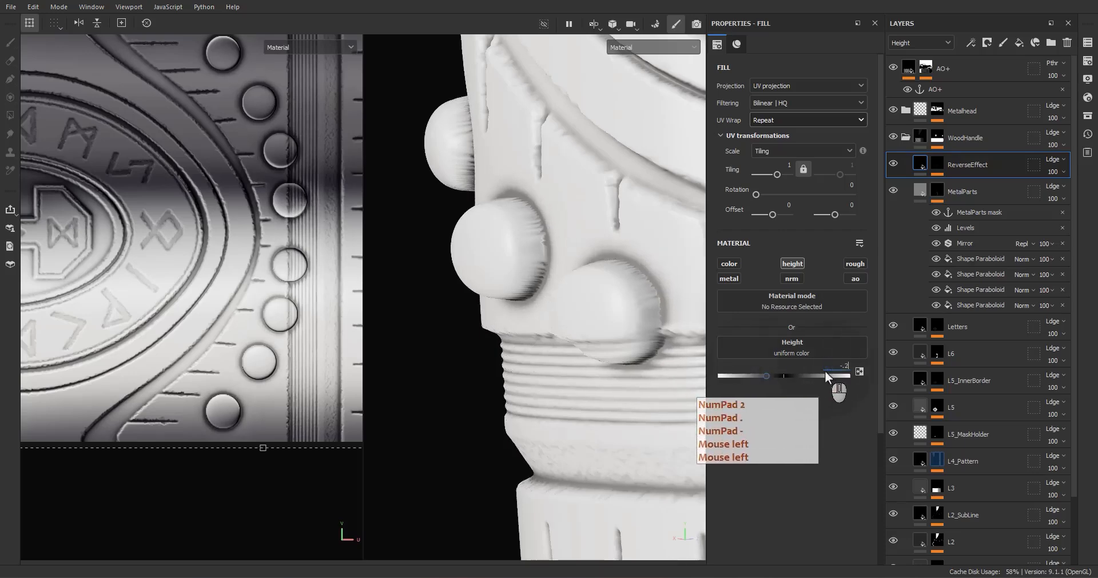
key("Return")
left_click_drag(560, 269, 650, 282, "alt")
- Set the MetalParts layer's height to 0.2
left_click(950, 191)
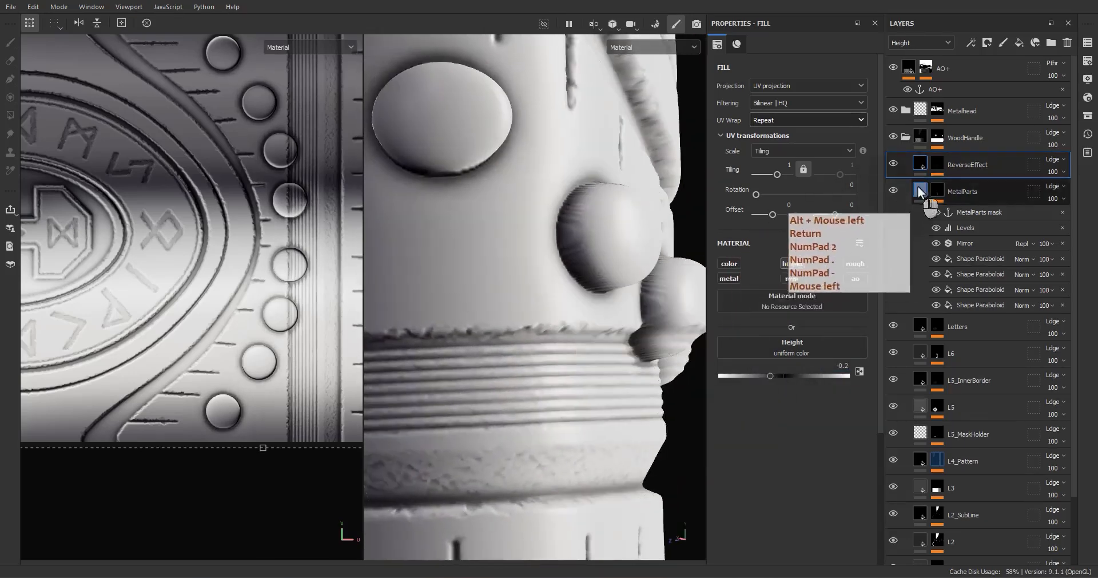
left_click_drag(817, 376, 801, 380)
double_click(831, 366)
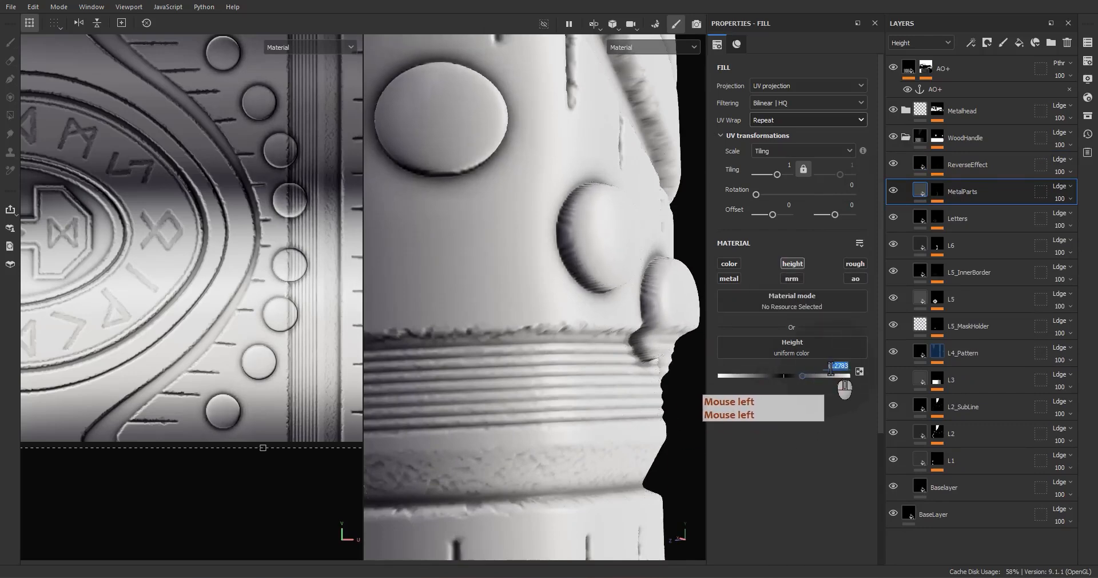
type(".2")
key("Return")
- Examine the studs and their rims around the handle and compare them with the axe handle in the reference photo
left_click_drag(596, 416, 625, 387, "alt")
right_click_drag(625, 387, 581, 284, "alt")
left_click_drag(581, 285, 554, 314, "alt")
middle_click_drag(554, 314, 517, 370, "alt")
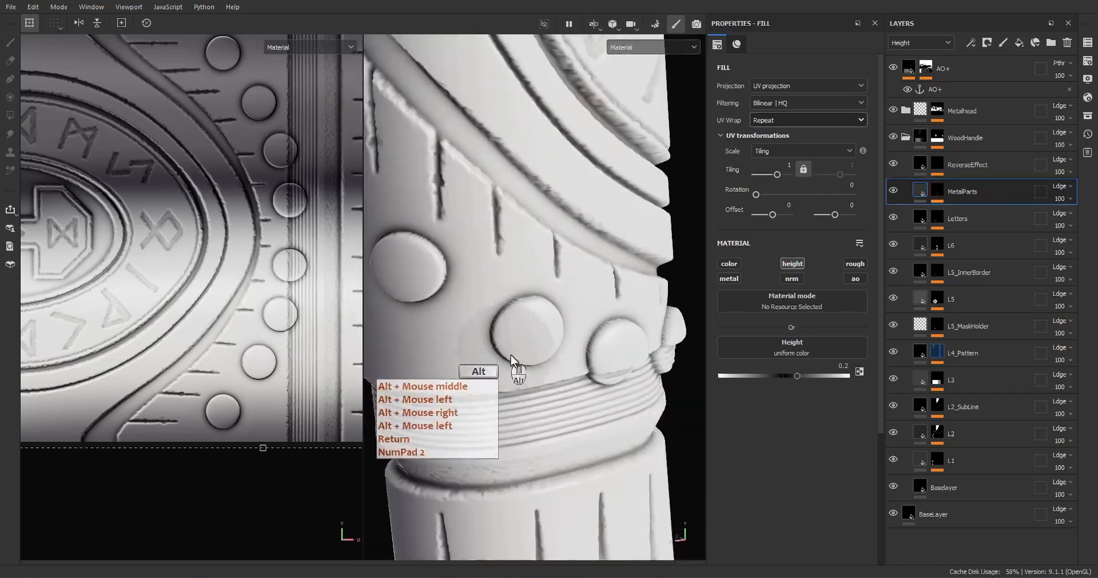
left_click_drag(518, 370, 474, 354, "alt")
right_click_drag(474, 354, 472, 332, "alt")
middle_click_drag(472, 332, 469, 311, "alt")
left_click_drag(470, 310, 555, 357, "alt+shift")
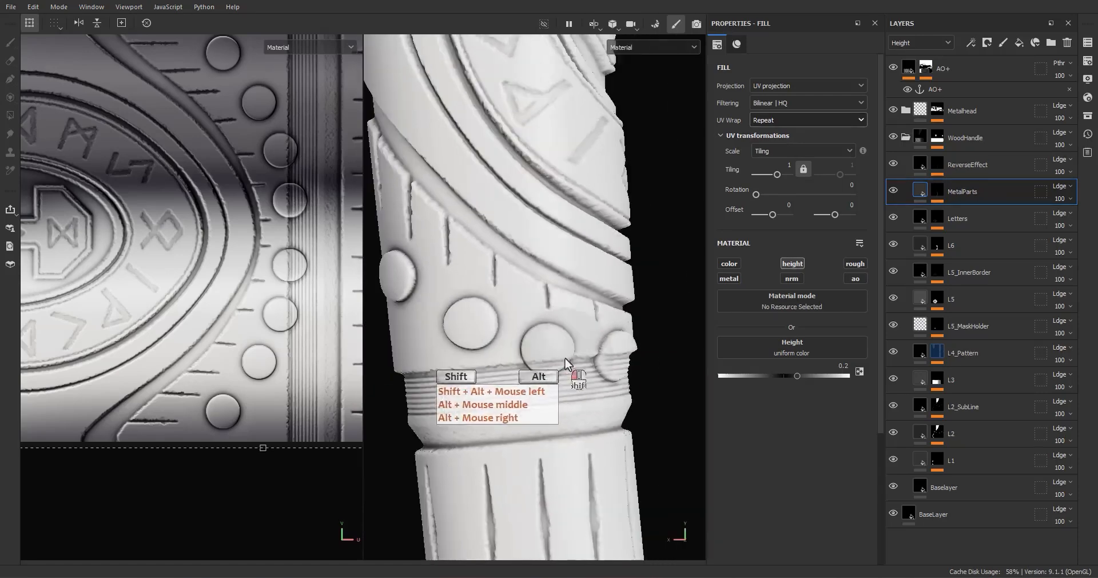
middle_click_drag(556, 357, 592, 347, "alt")
right_click_drag(1097, 401, 816, 249)
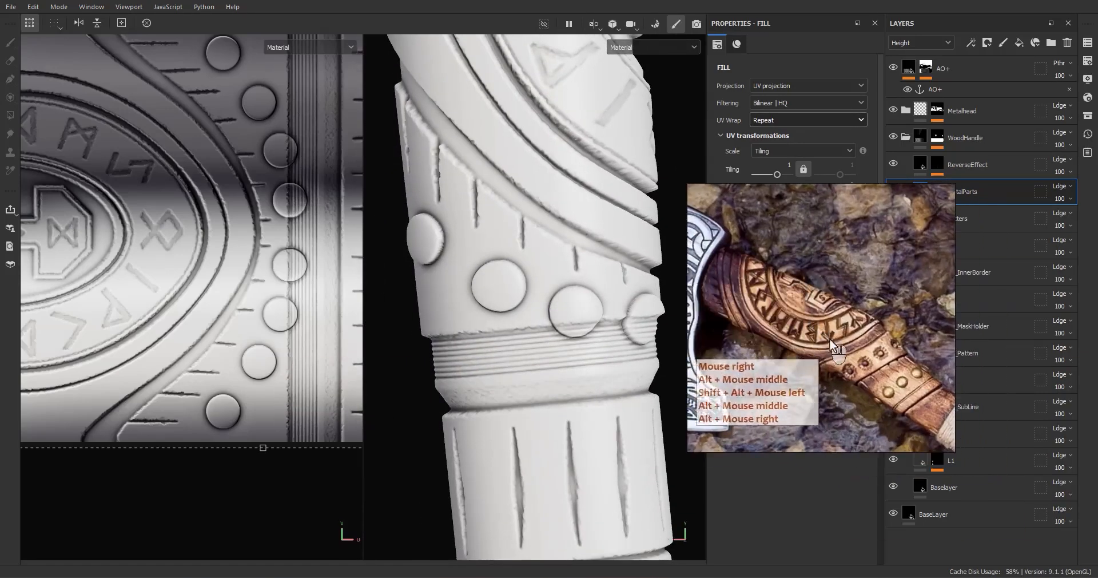
middle_click_drag(867, 361, 824, 346)
scroll(894, 361, "up", 5)
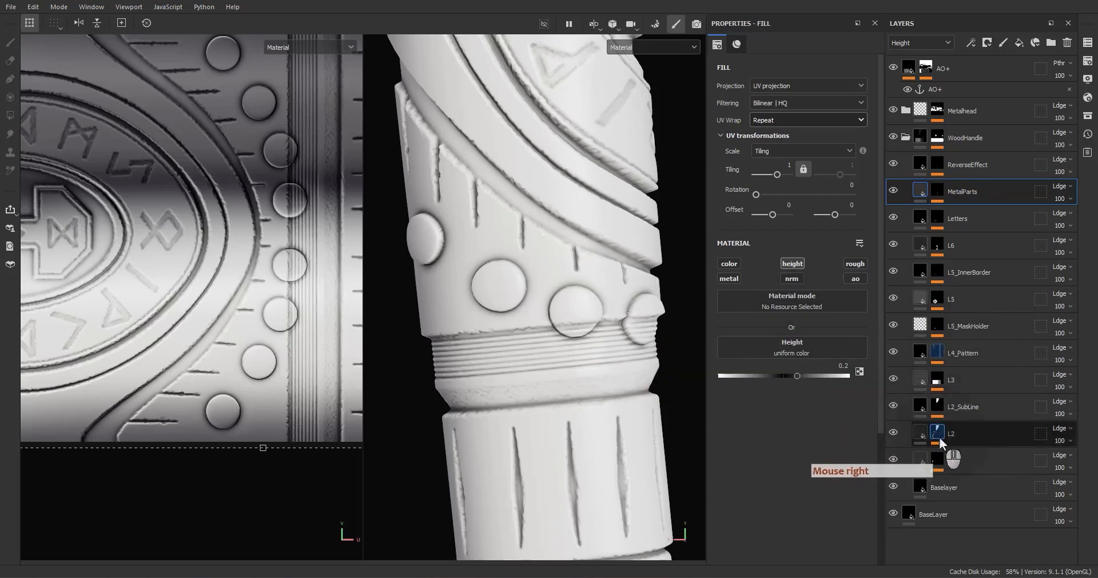
- Hide the topmost Gradient Linear 2 fill in the L3 layer's mask and return to the material view
left_click(936, 382, "alt")
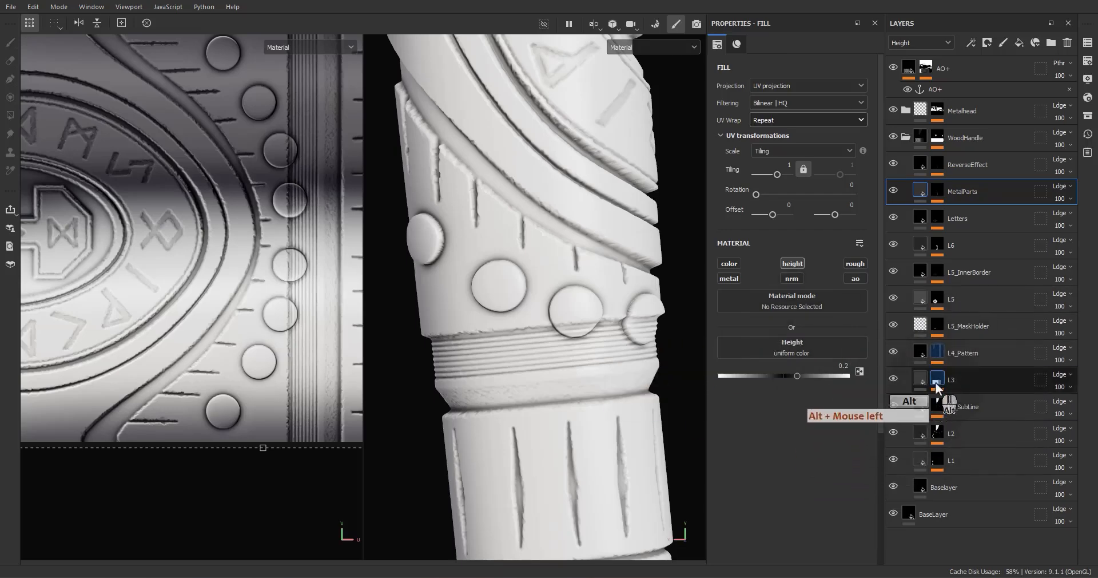
left_click(932, 453)
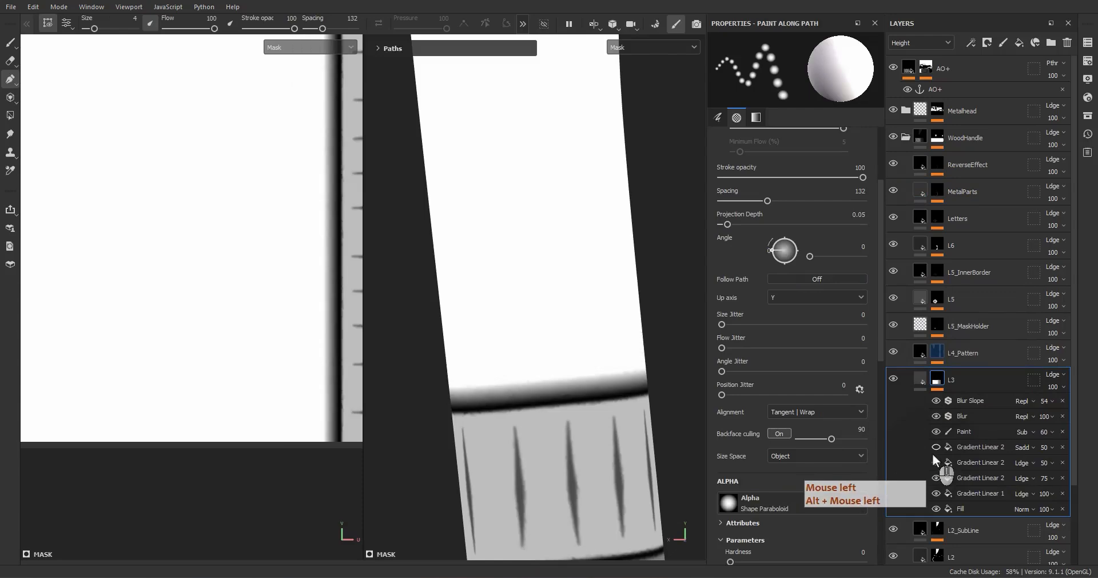
left_click(922, 377)
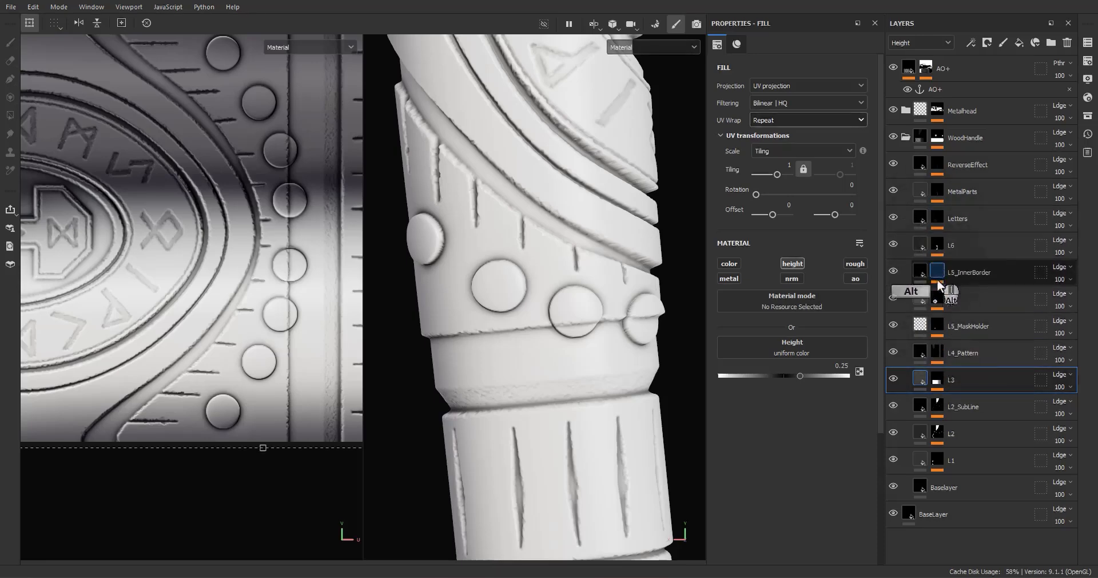
- Find the studded band's mask on layer L6 and widen its base Fill toward the handle's slit section, to a horizontal tiling of about 6.62
left_click(935, 352, "alt")
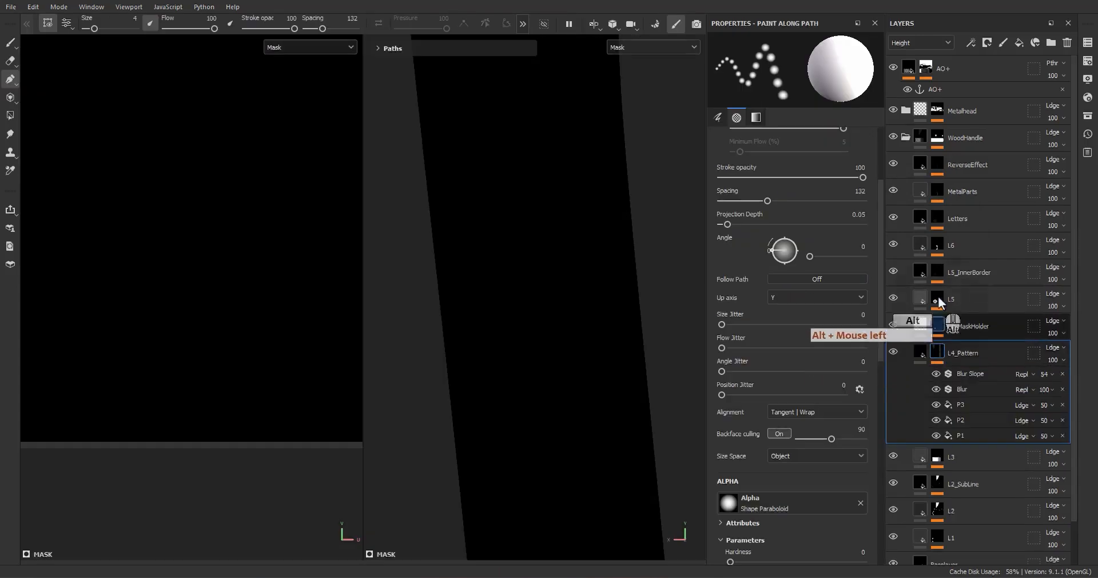
left_click(937, 299, "alt")
left_click(937, 245, "alt")
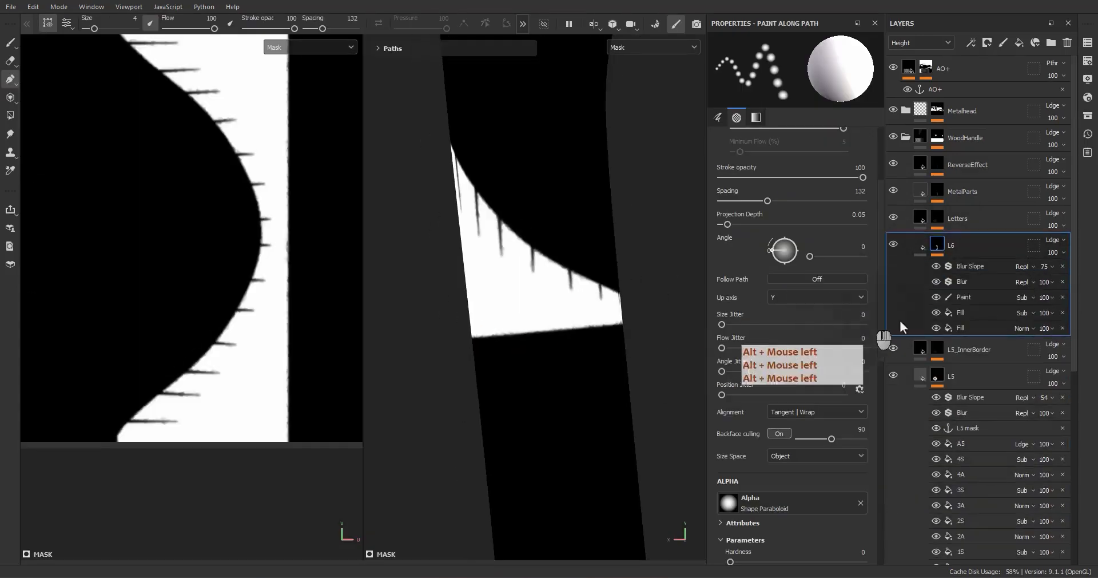
left_click(972, 328)
scroll(341, 368, "down", 2)
scroll(309, 300, "up", 1)
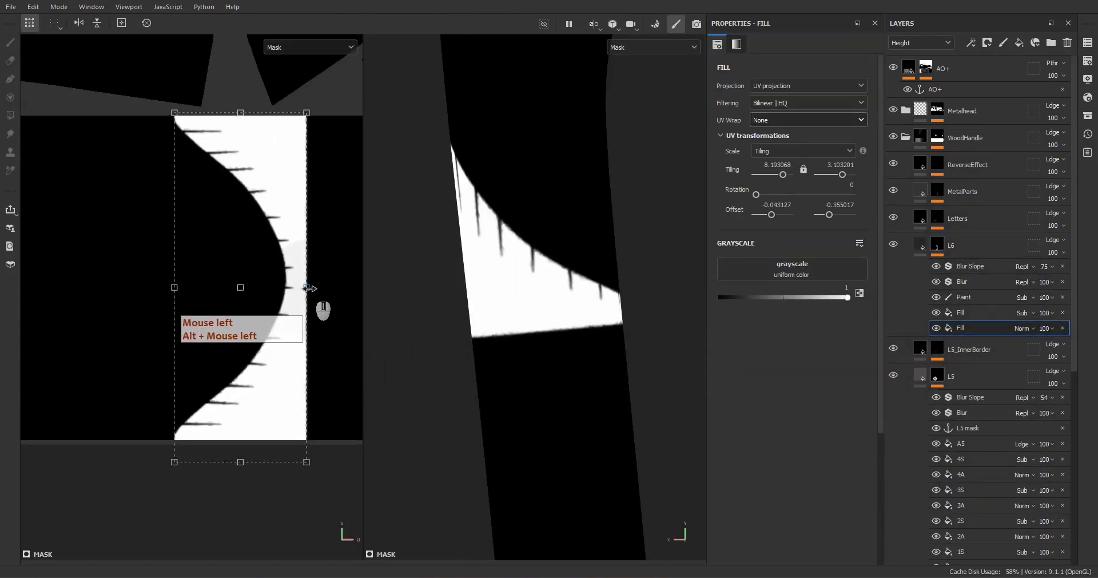
left_click_drag(309, 287, 342, 287)
key("m")
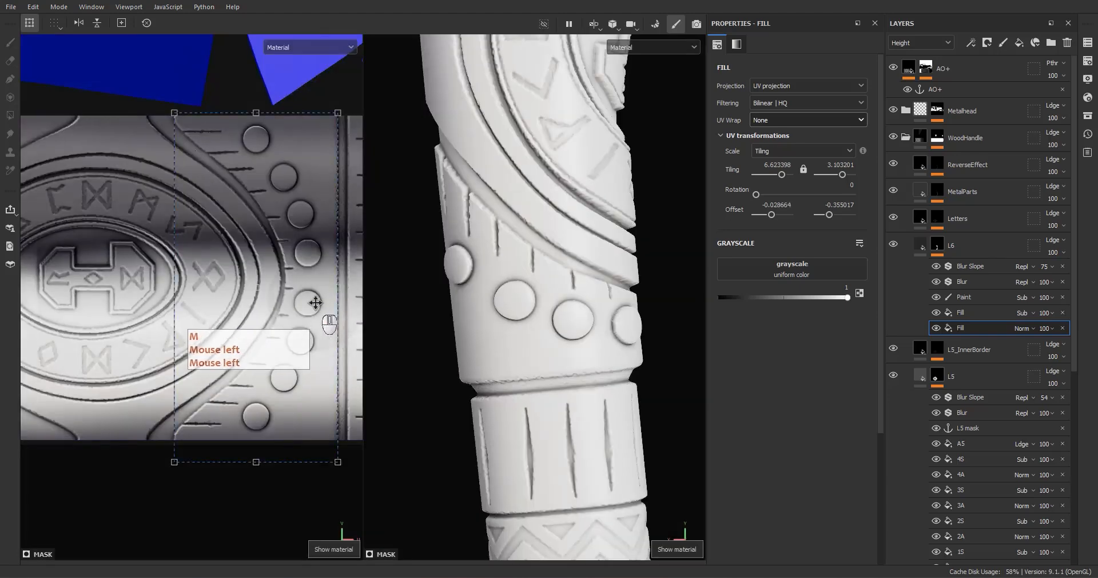
- Fine-tune the outer edge of L6's base Fill to meet the groove before the slit section, with a horizontal tiling of about 6.36
middle_click_drag(334, 306, 290, 312, "alt")
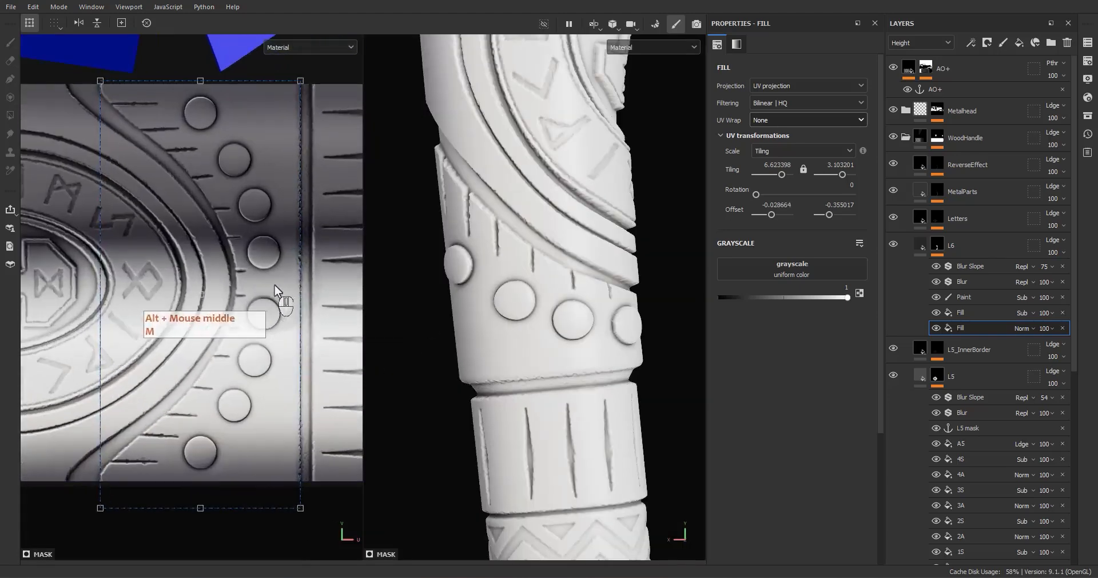
scroll(299, 281, "up", 3)
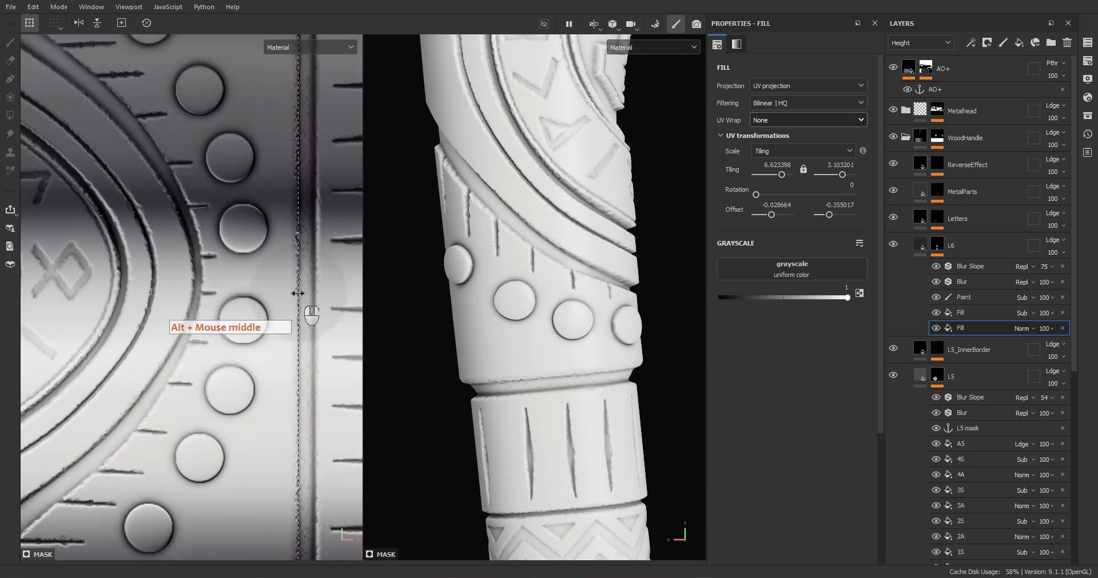
left_click_drag(298, 292, 289, 293)
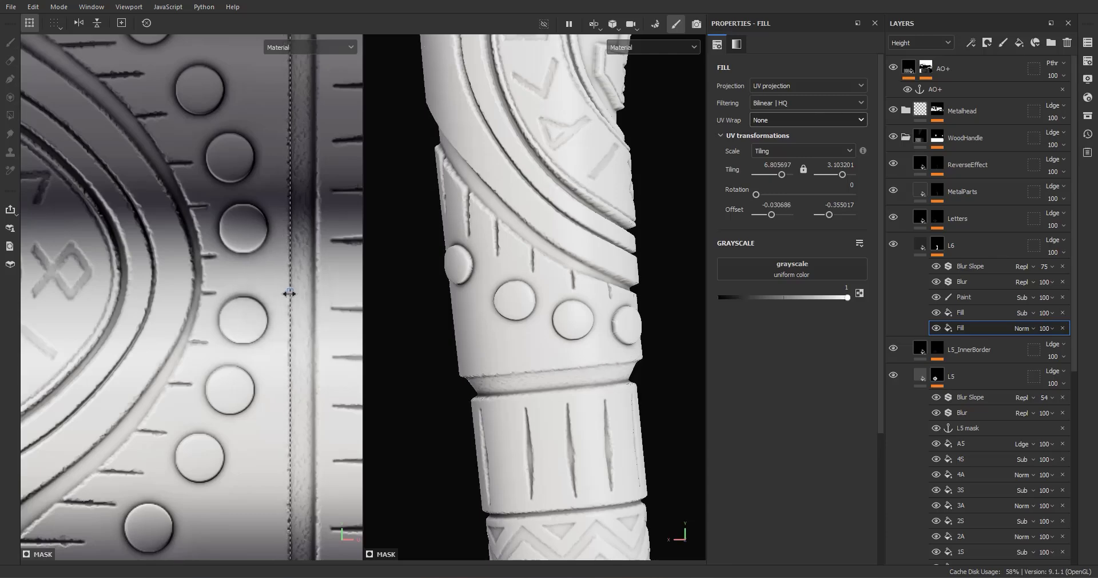
left_click_drag(291, 293, 319, 292)
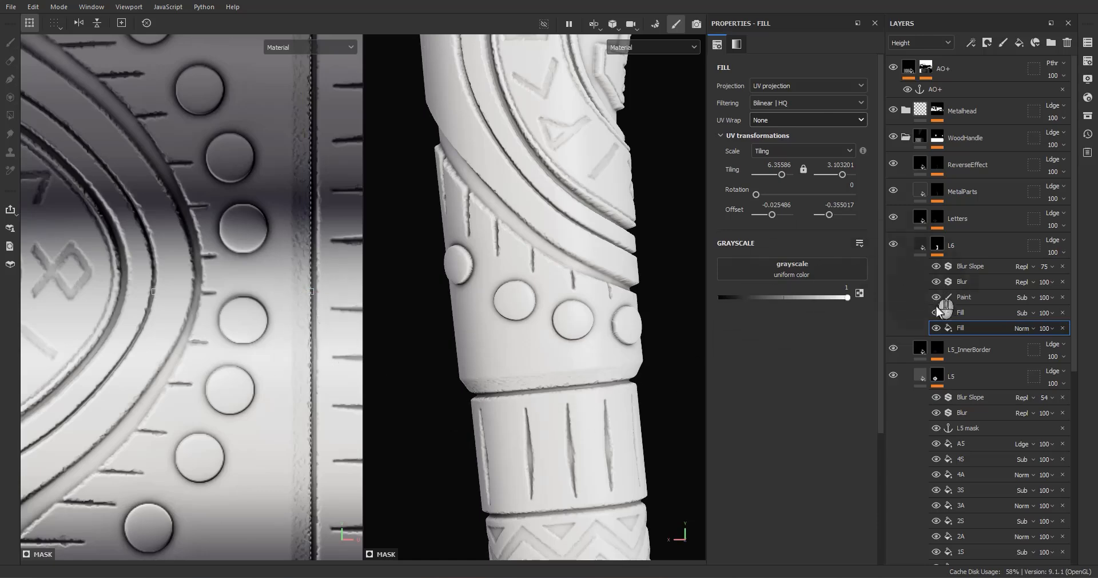
- Show the topmost Gradient Linear 2 fill in the L3 mask again and set its pattern tiling to 2
scroll(946, 412, "down", 10)
left_click(937, 464)
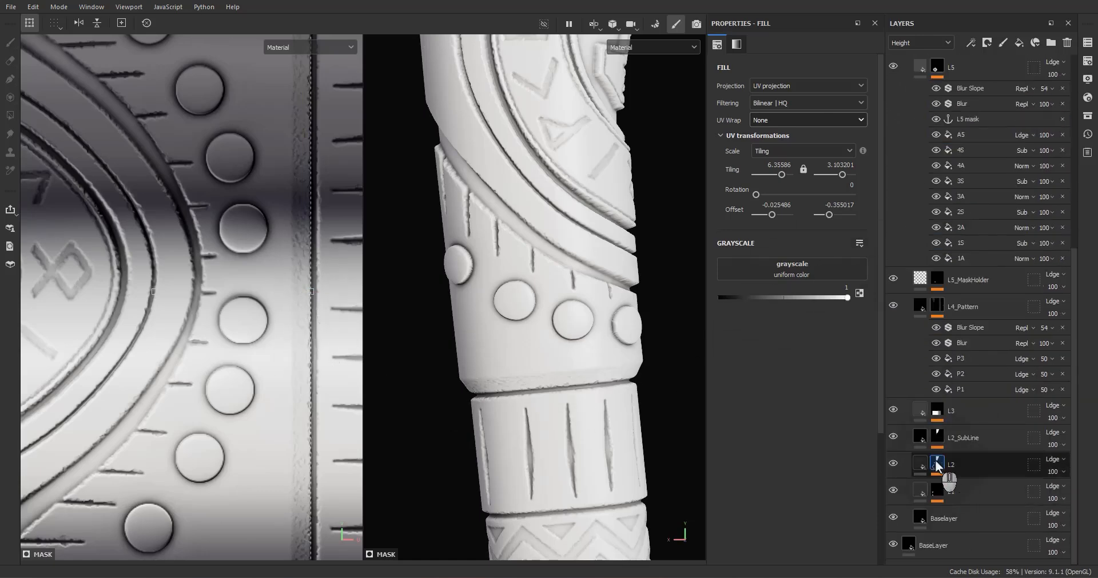
left_click(937, 464)
left_click(936, 342)
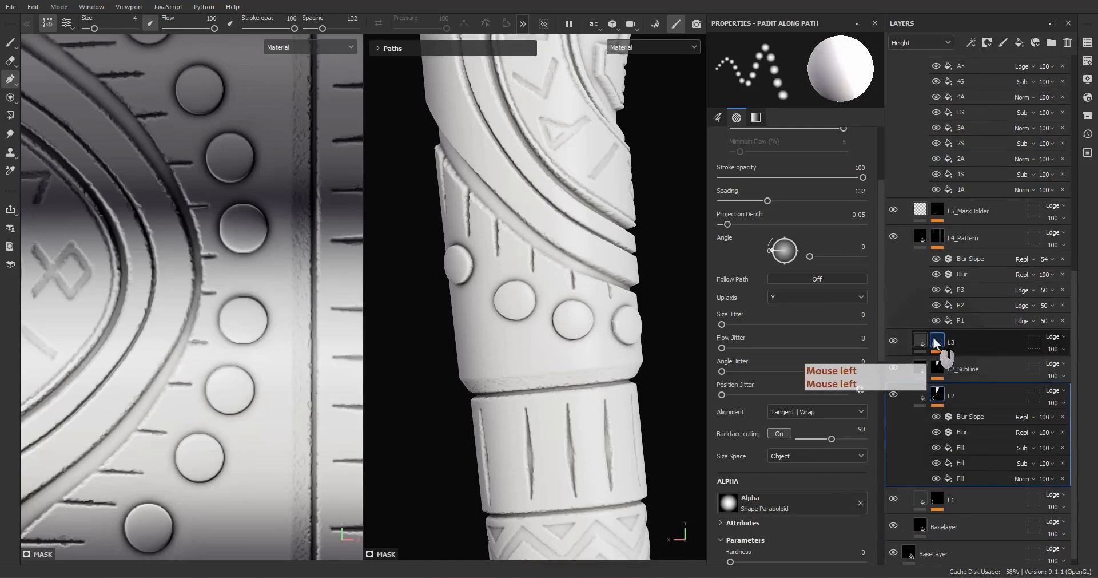
left_click(936, 409)
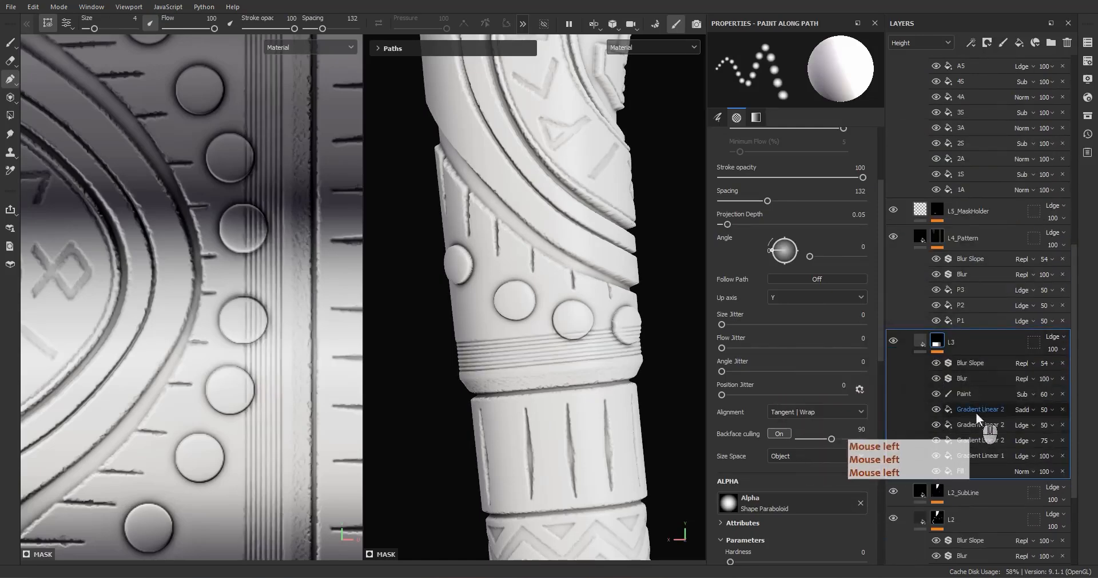
left_click(976, 410)
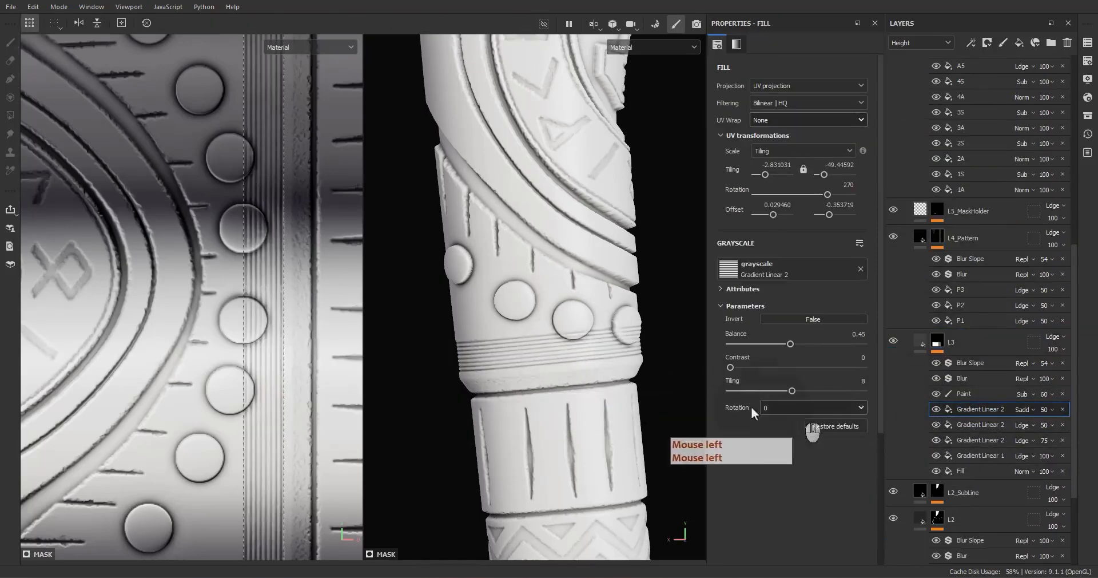
left_click_drag(790, 392, 741, 388)
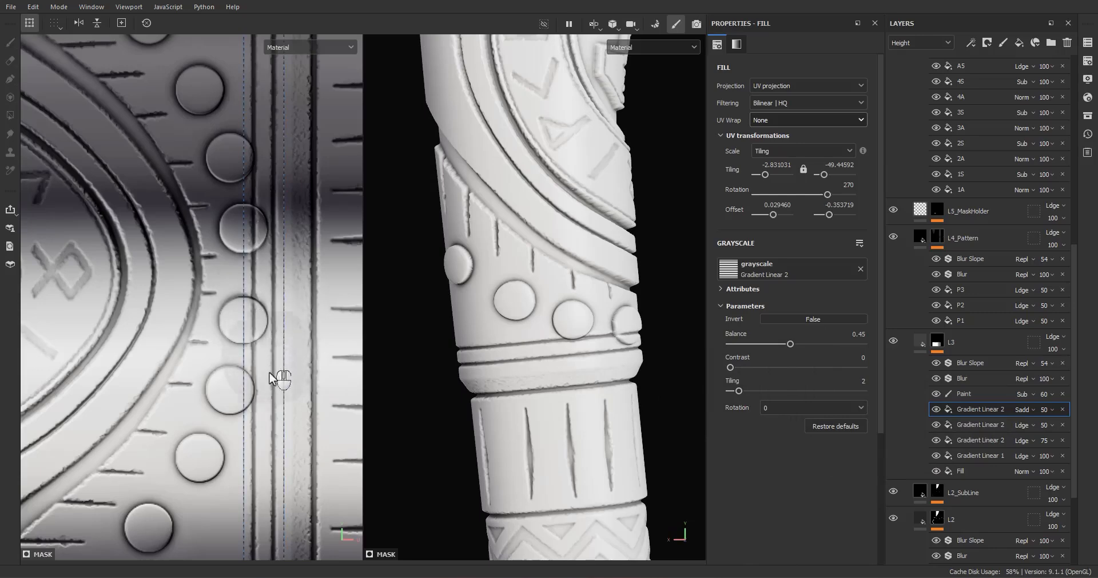
- Move the Gradient Linear 2 line pattern onto the lower edge of the studded band and refine its placement up close
left_click_drag(273, 379, 297, 380)
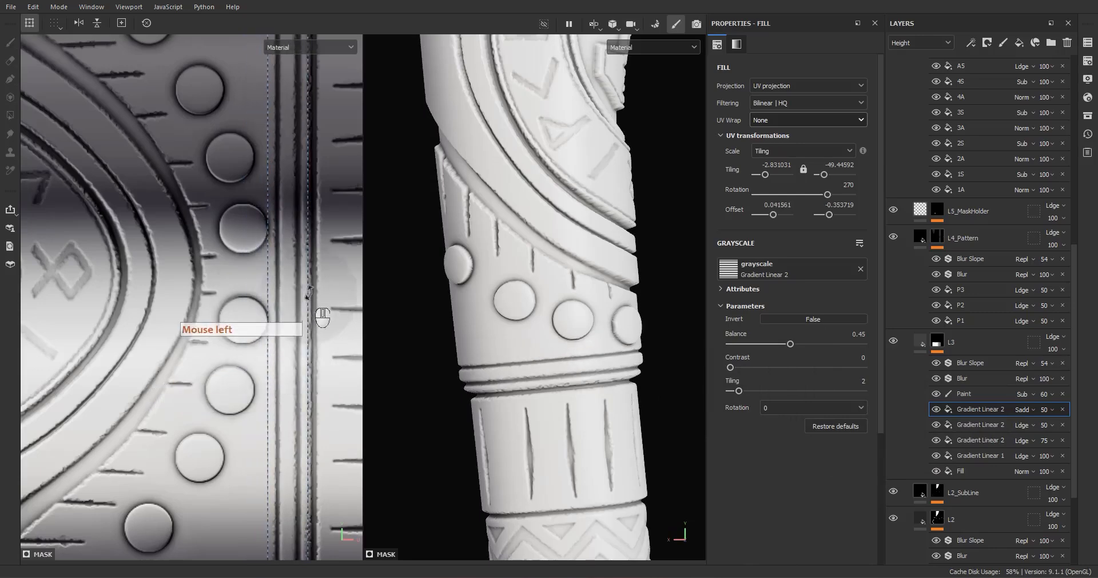
scroll(309, 292, "up", 2)
left_click_drag(311, 291, 263, 317, "ctrl")
scroll(271, 302, "up", 3)
mouse_move(513, 367)
left_mouse_down("alt")
mouse_move(555, 366)
mouse_move(513, 368)
left_mouse_up("alt")
left_click_drag(272, 343, 255, 342, "shift")
left_click_drag(494, 344, 590, 366, "alt")
- Review the material settings of layers L3, L4_Pattern, L5_MaskHolder, L5, L6 and L2 to compare their heights
left_click(922, 343)
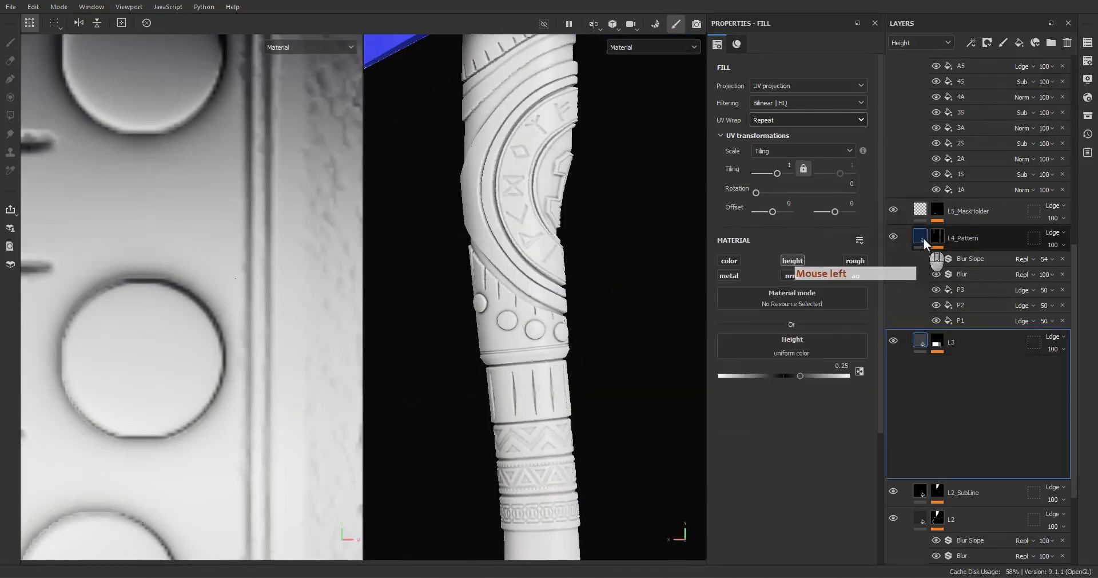
left_click(923, 237)
left_click(919, 273)
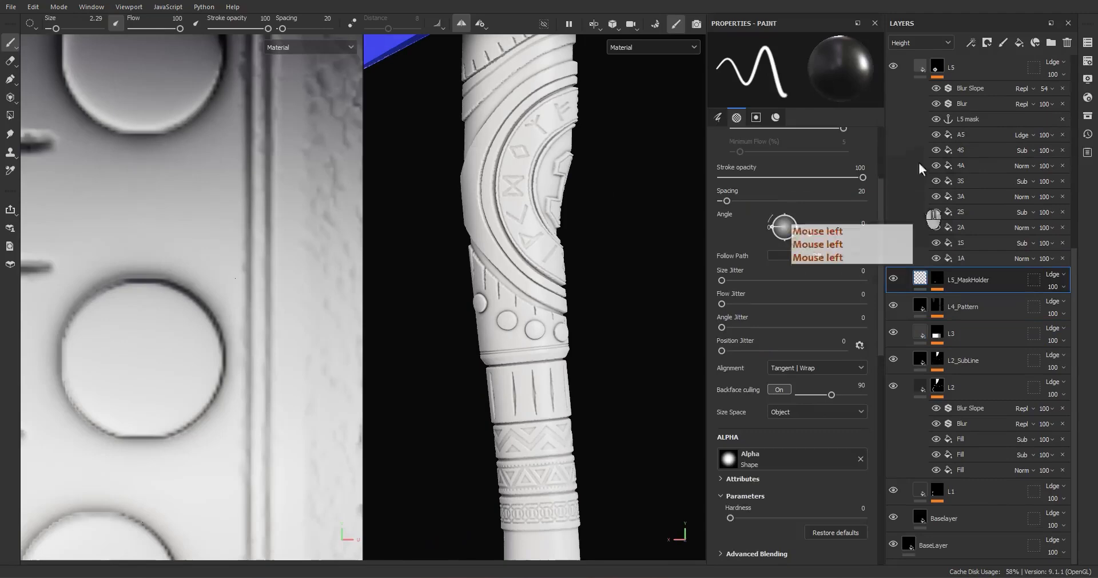
left_click(920, 67)
scroll(931, 209, "up", 3)
left_click(915, 245)
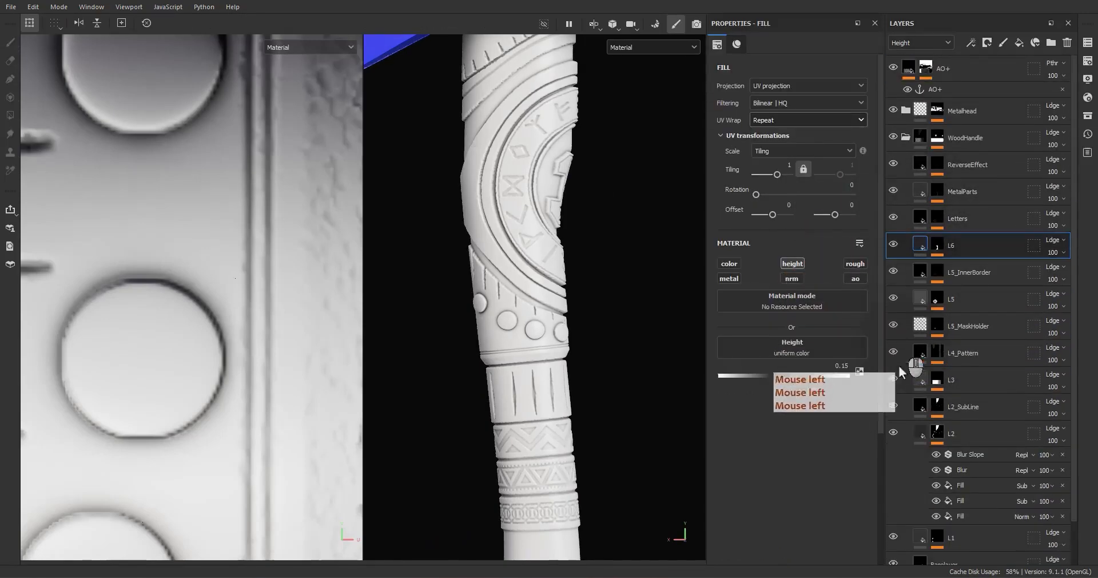
left_click(914, 430)
- Switch the layer stack to the Base color channel and add a folder named WoodSurface above ReverseEffect
left_click(915, 42)
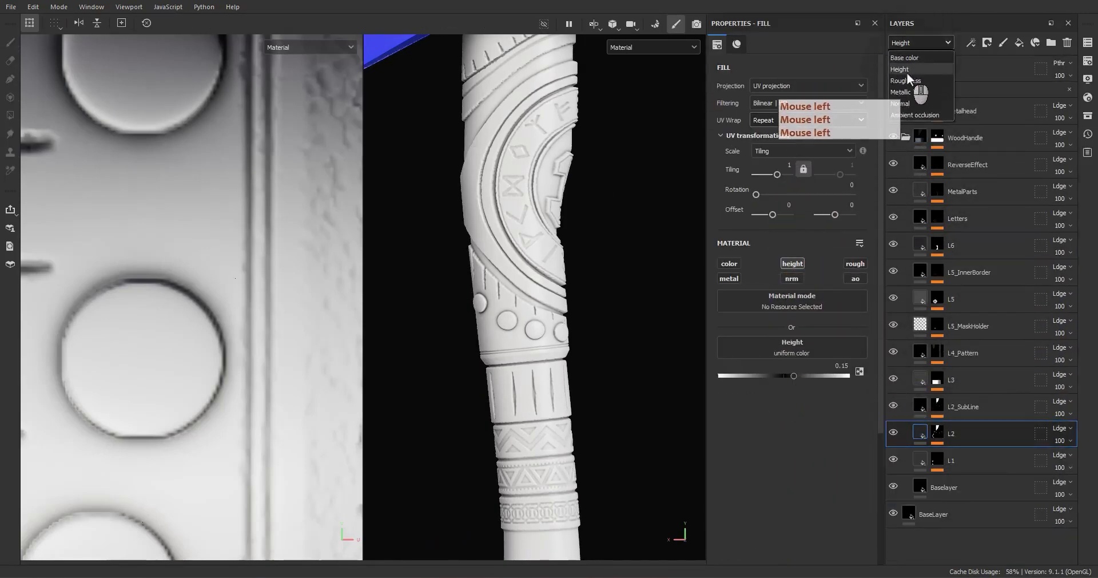
left_click(908, 72)
left_click(909, 165)
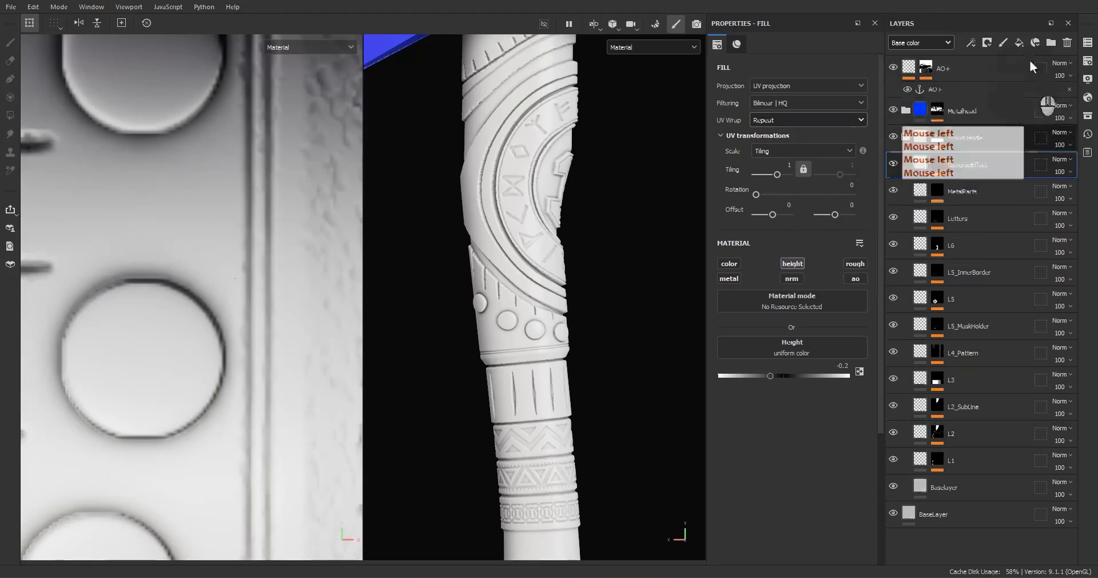
left_click(1051, 42)
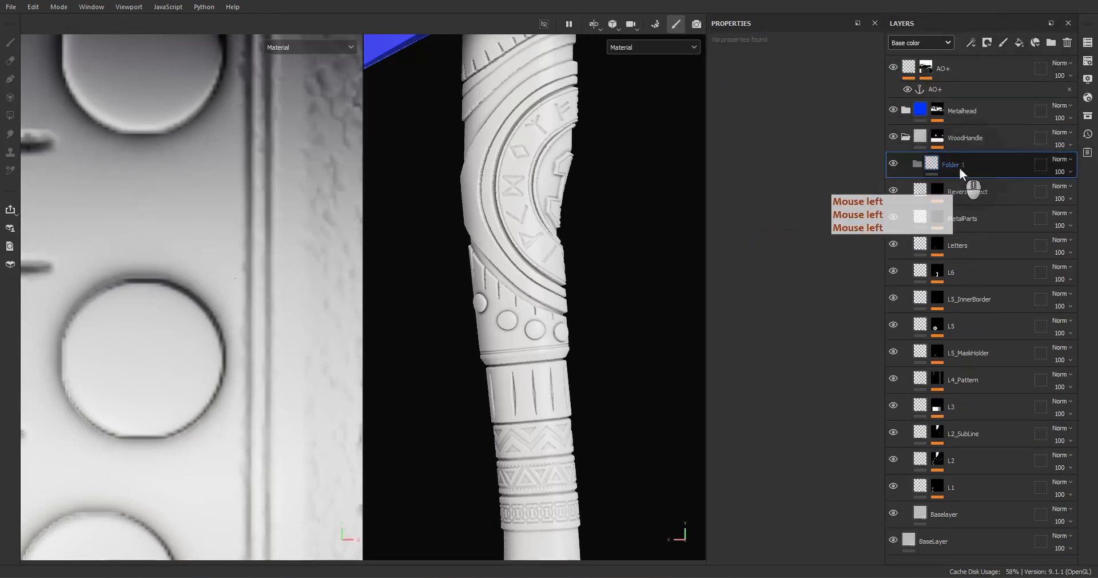
double_click(960, 165)
type("Wood")
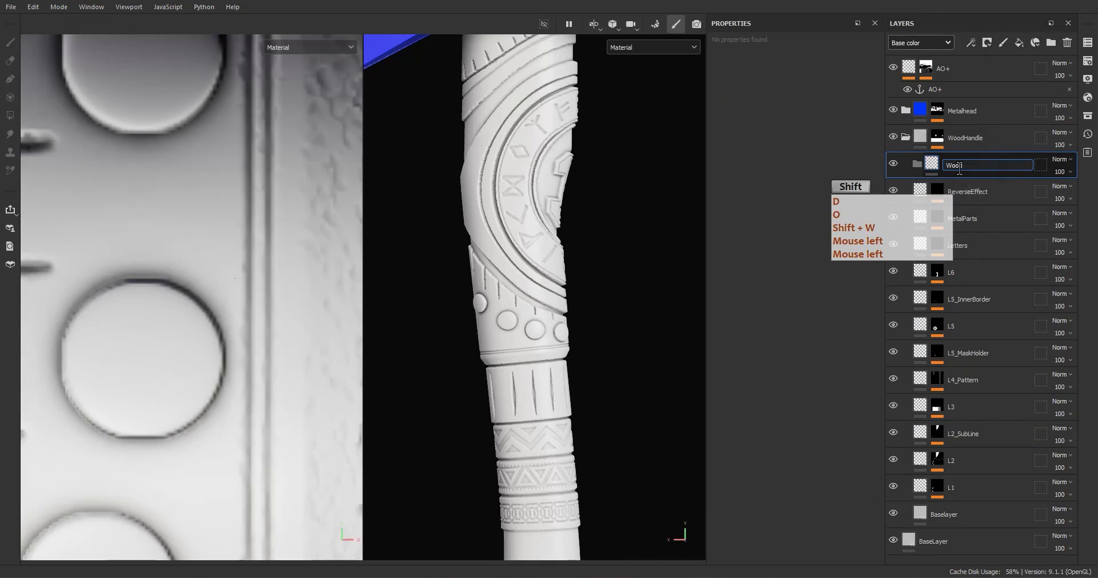
type("Surface")
key("Return")
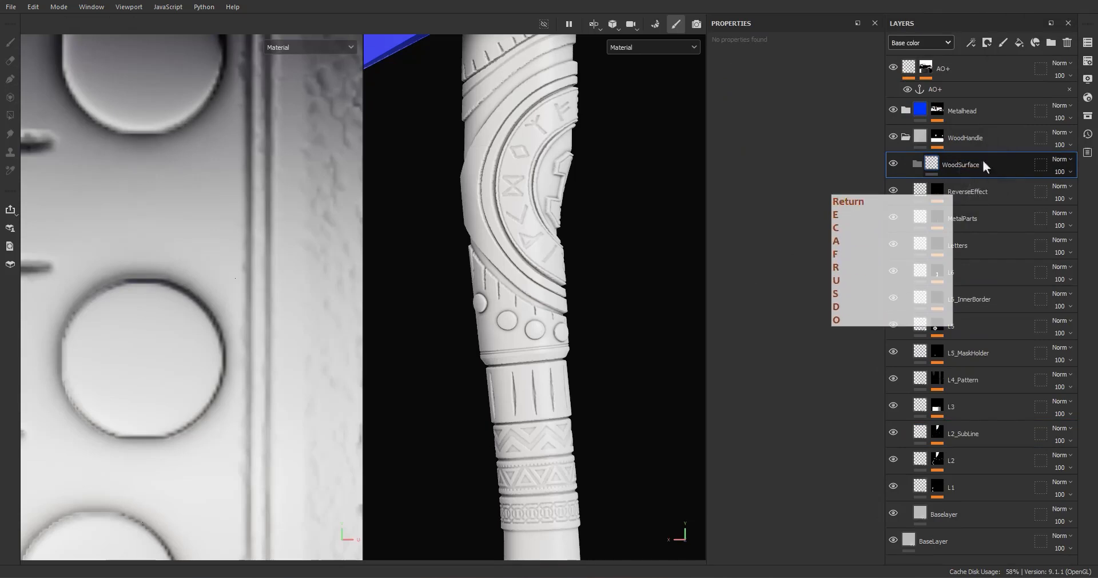
- Add a fill layer inside the WoodSurface folder and name it WoodBase
left_click(1020, 43)
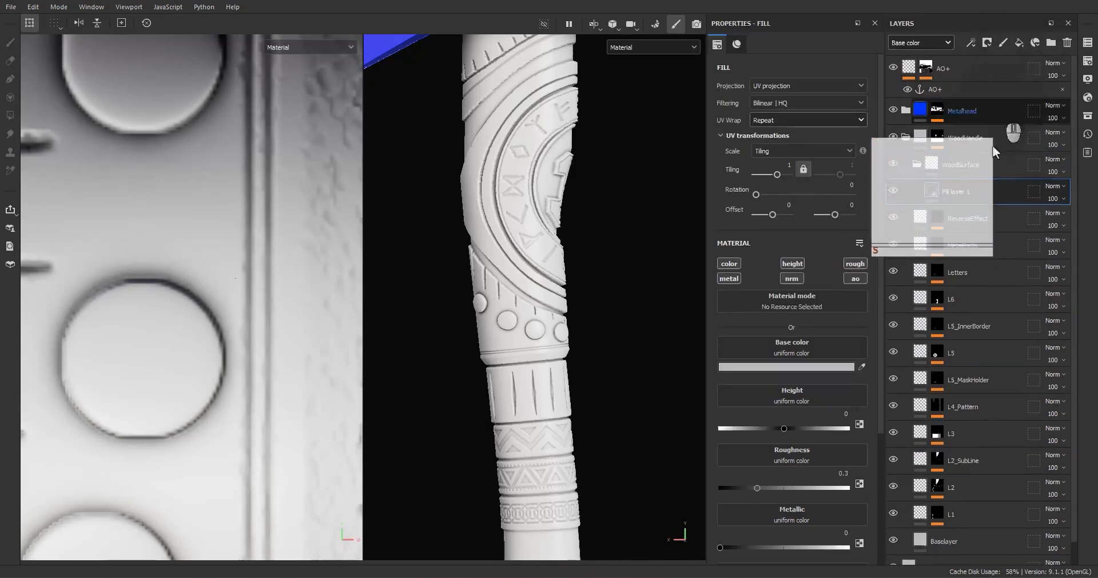
double_click(958, 190)
type("Wood")
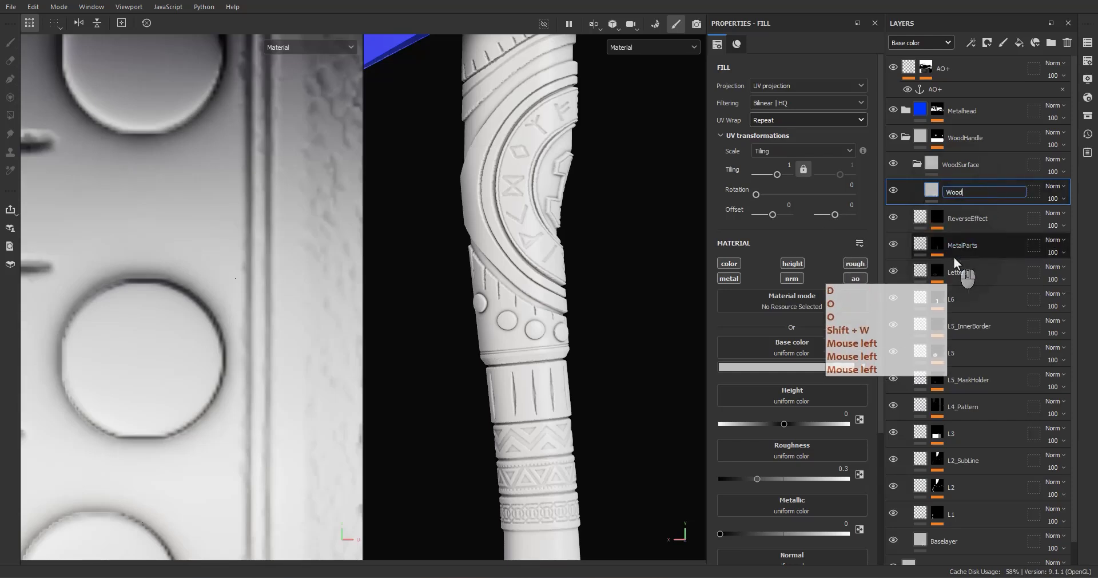
type("Base")
key("Return")
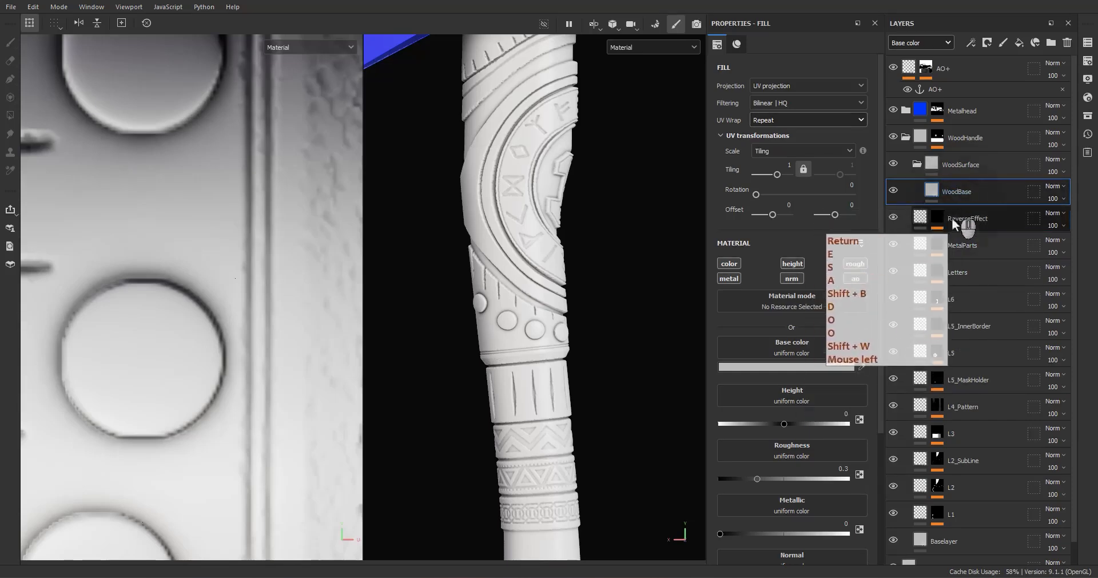
- Assign the Wood Plain material to the WoodBase layer with its height channel turned off
left_click(784, 303)
type("wo")
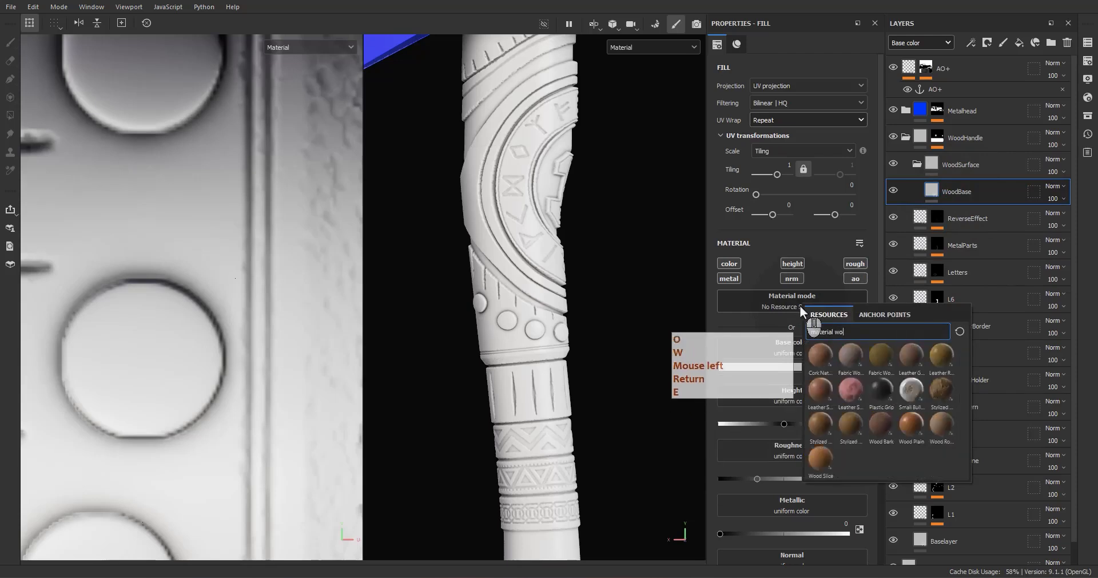
type("od")
left_click(592, 368)
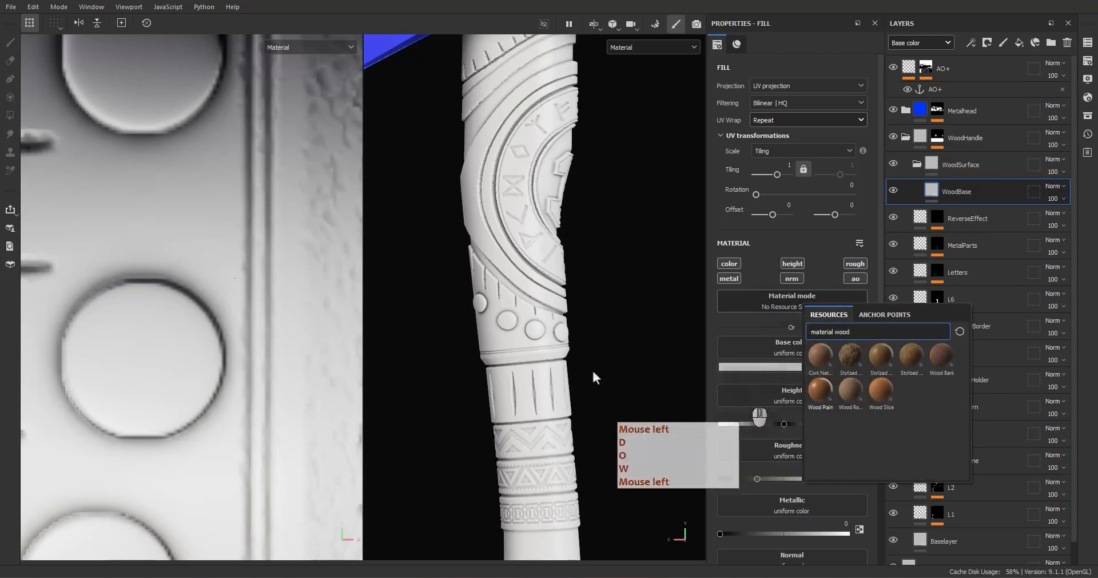
scroll(512, 349, "down", 5)
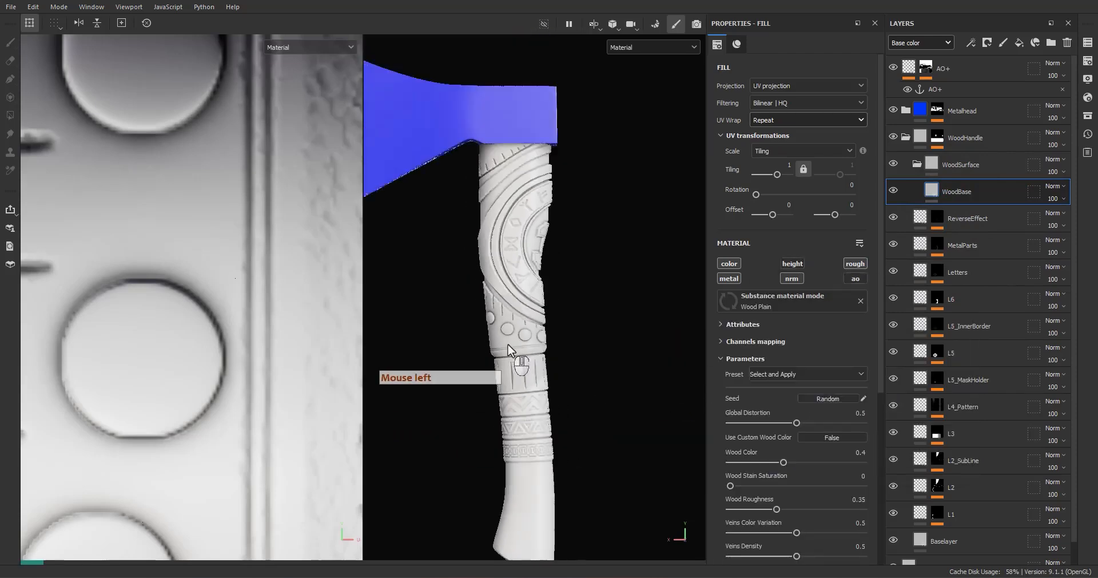
middle_click_drag(508, 345, 524, 345, "alt")
mouse_move(525, 345)
left_mouse_down("alt")
mouse_move(553, 331)
mouse_move(508, 301)
mouse_move(535, 329)
left_mouse_up("alt")
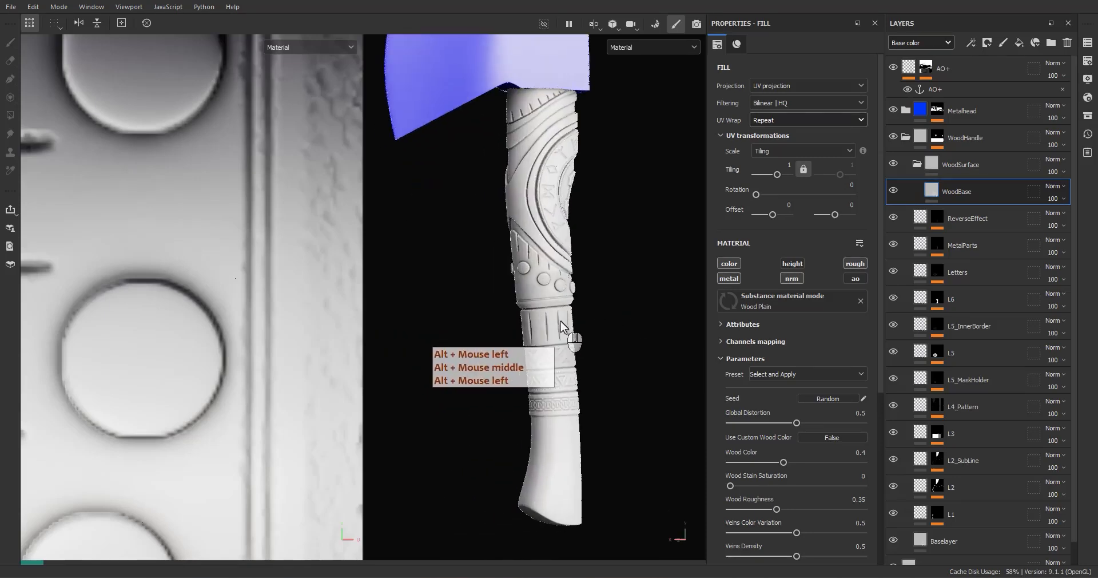
key("F9")
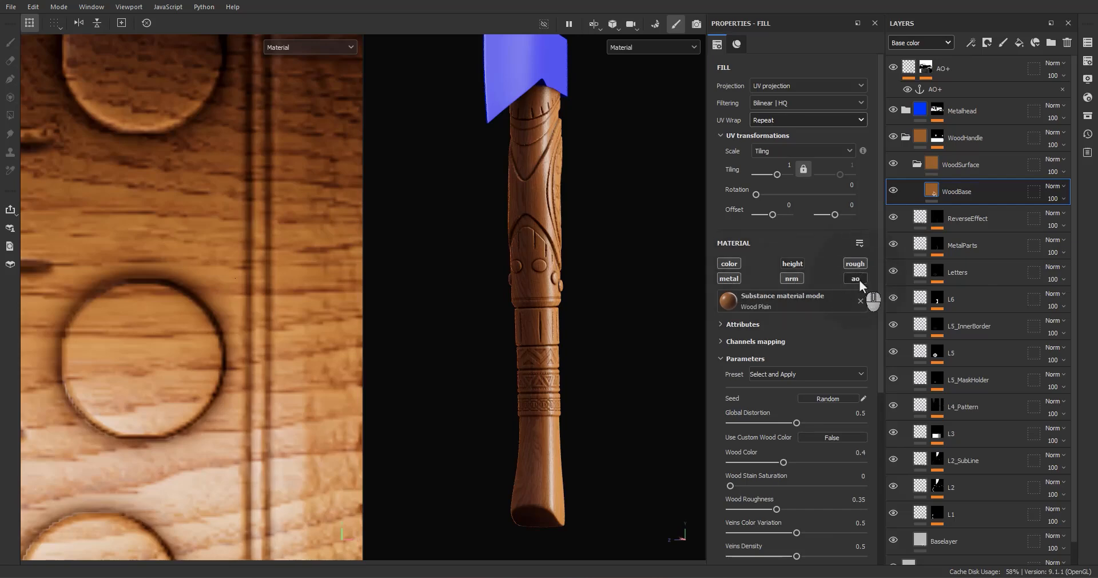
- Examine the wood grain on the handle's lower grip, carved bands and rune circle up close
left_click_drag(578, 275, 564, 371, "alt")
middle_click_drag(564, 371, 577, 452, "alt")
mouse_move(606, 406)
left_mouse_down("alt")
mouse_move(669, 348)
mouse_move(566, 410)
mouse_move(585, 406)
left_mouse_up("alt")
left_click(379, 216, "alt")
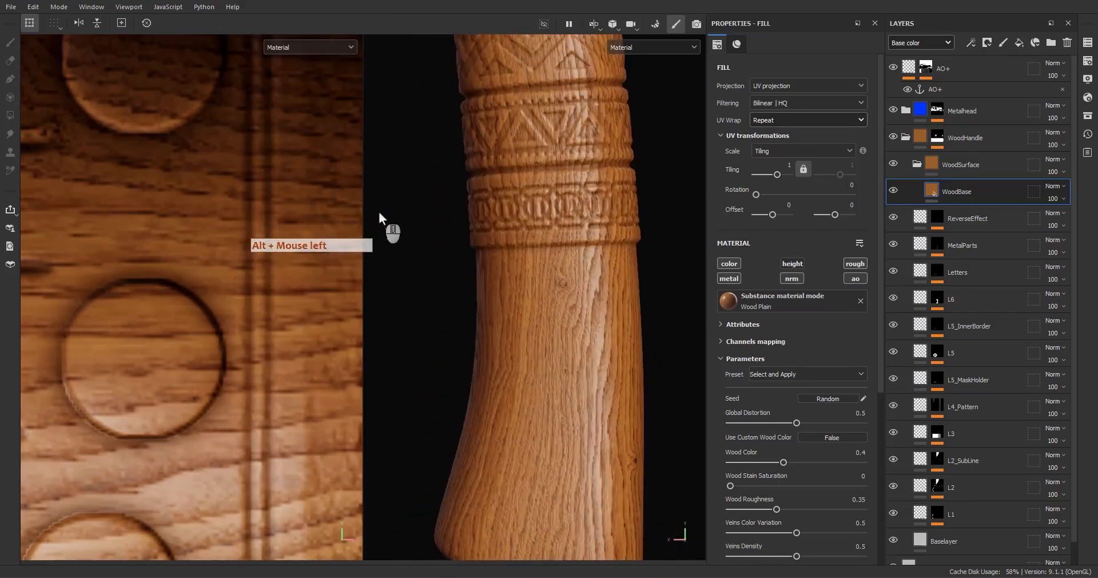
middle_click_drag(525, 218, 588, 317, "alt")
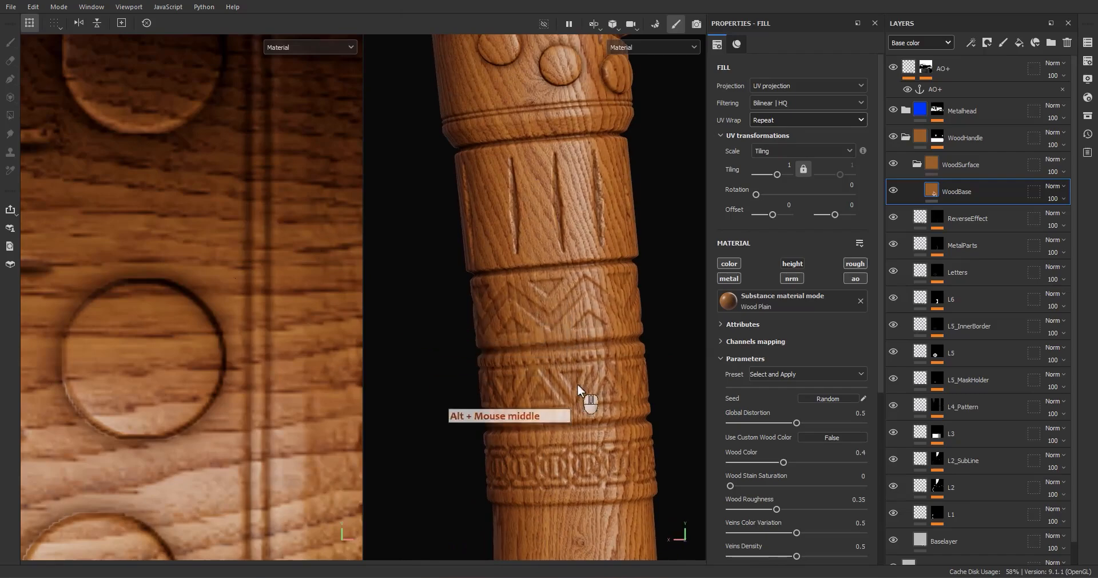
middle_click_drag(586, 187, 508, 329, "alt")
middle_click_drag(583, 326, 558, 281, "alt")
scroll(564, 257, "up", 5)
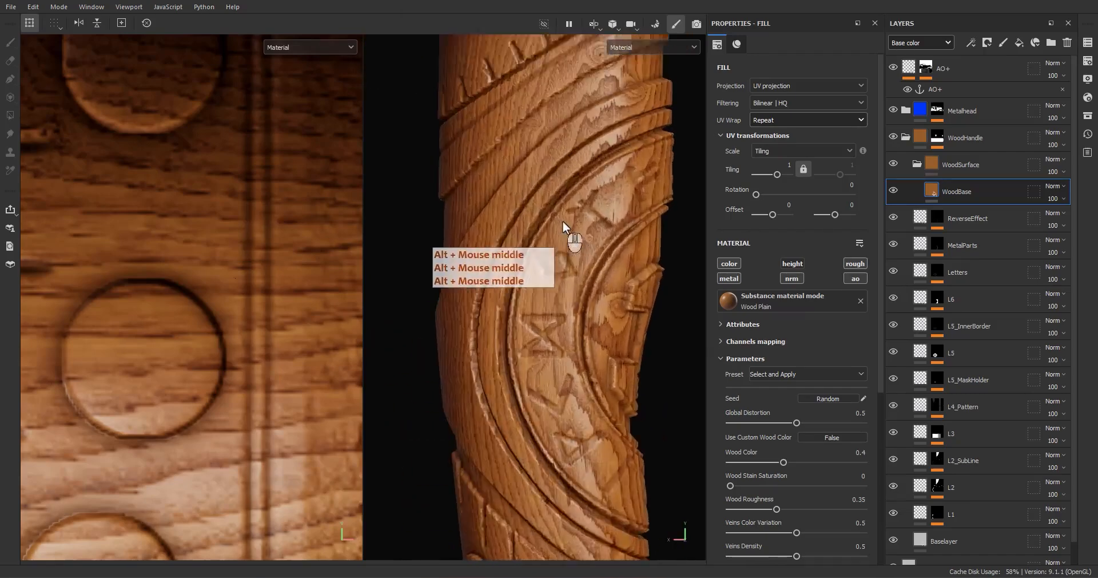
left_click_drag(571, 326, 587, 198, "alt")
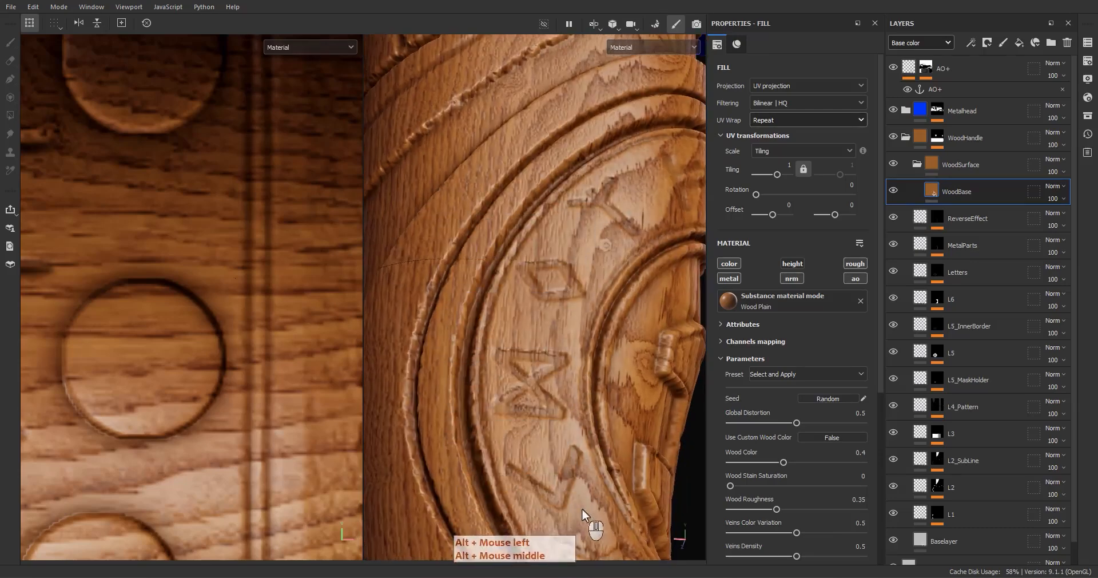
left_click_drag(582, 507, 628, 324, "alt")
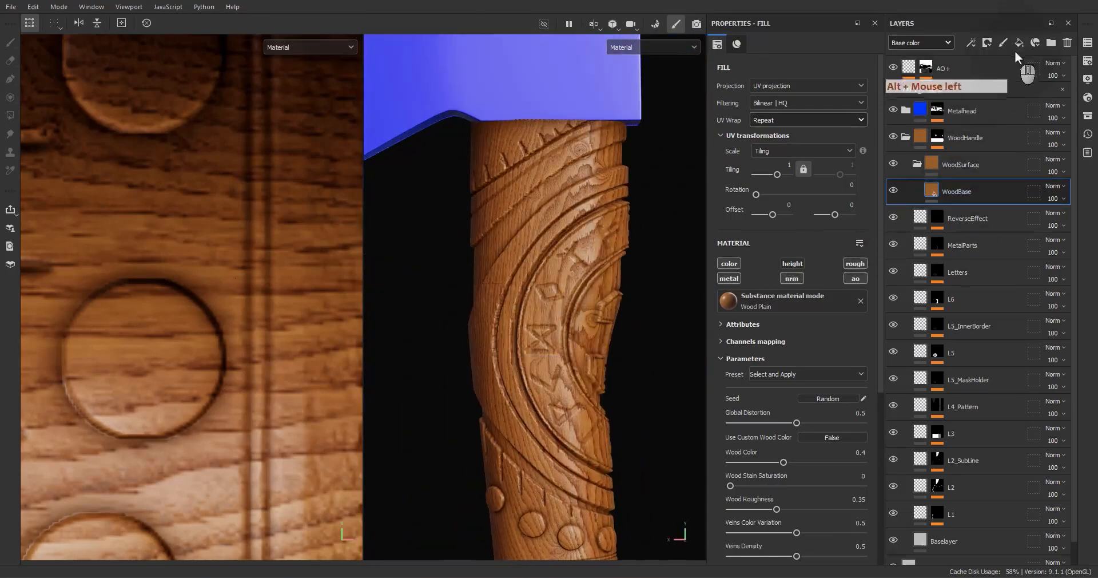
- Duplicate the WoodBase layer and rename the copy WoodBase_withoutlines
left_click(970, 193)
key("ctrl+d")
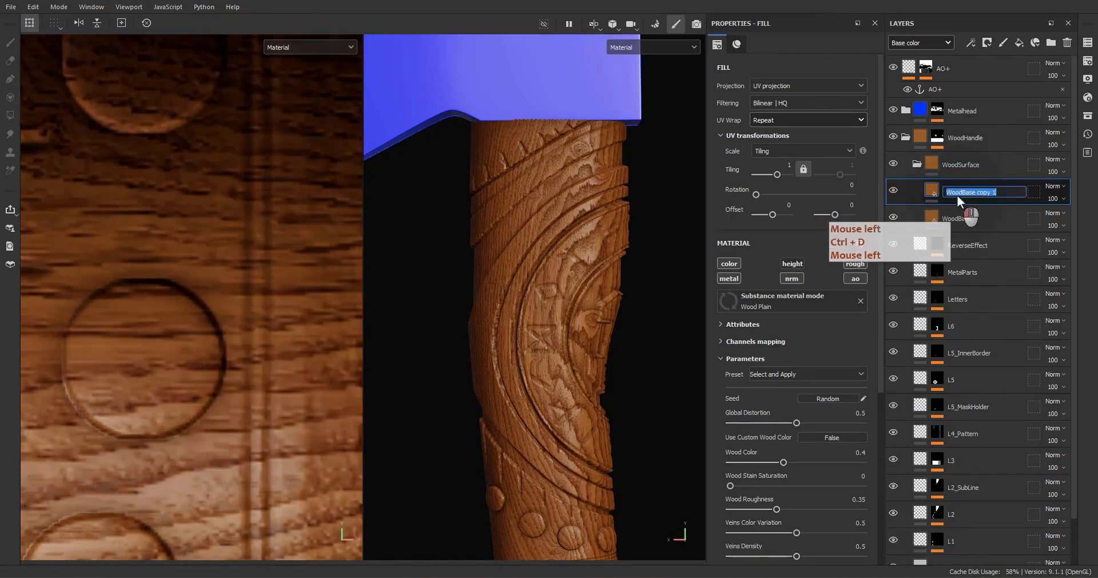
double_click(955, 194)
left_click_drag(976, 192, 1034, 193)
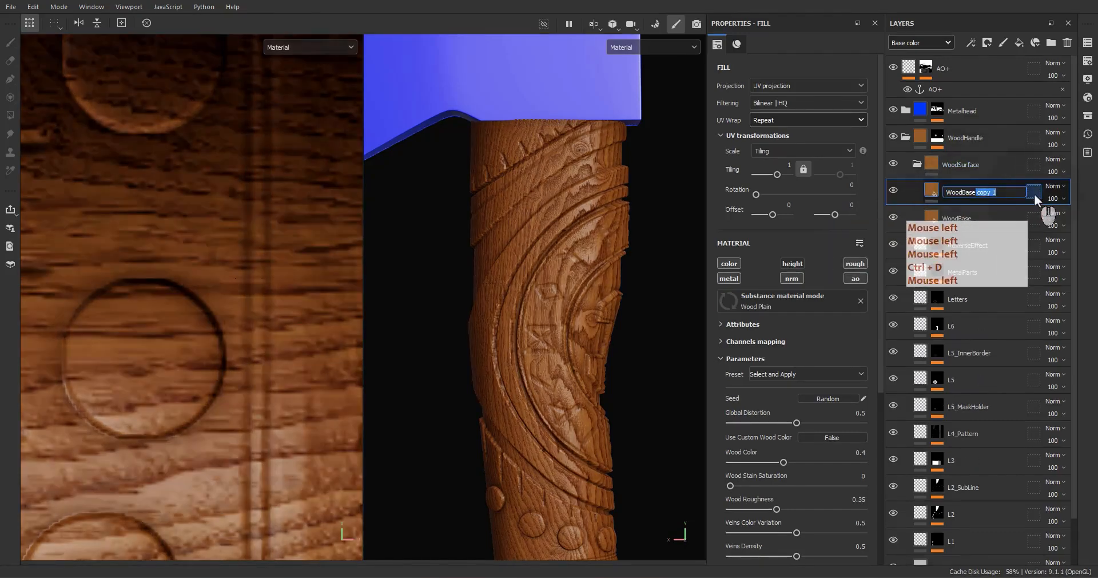
type("_")
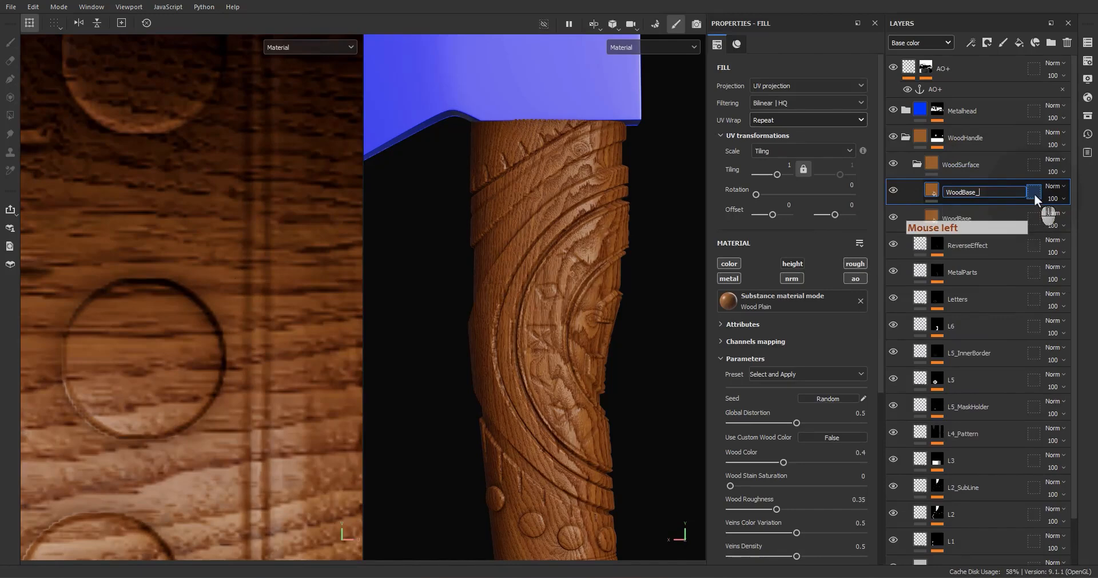
type("woithout")
key("BackSpace")
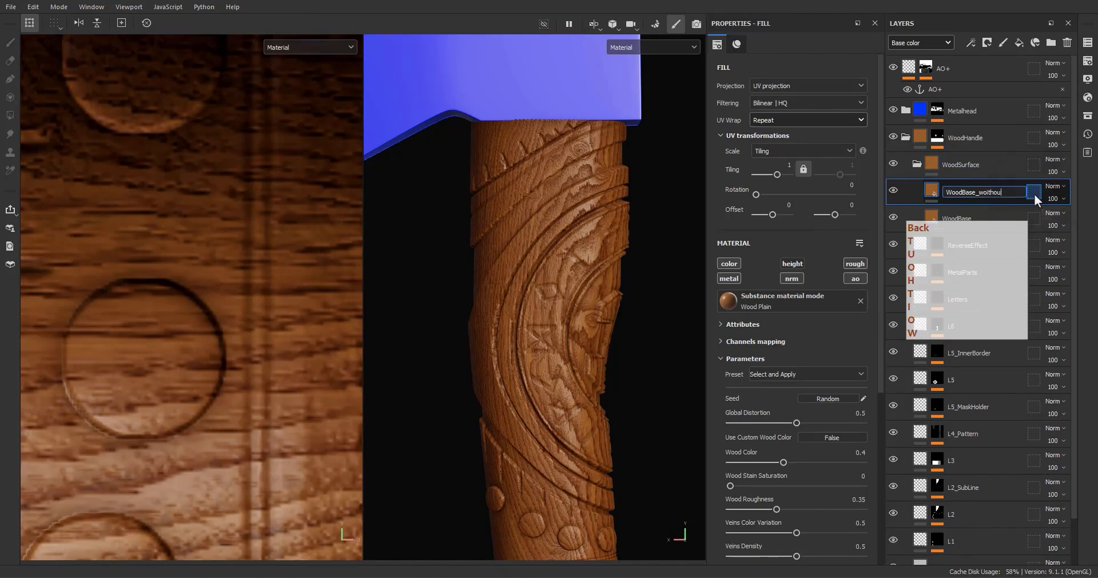
key("BackSpace")
key("BackSpace")
key("BackSpace")
key("BackSpace")
key("BackSpace")
key("BackSpace")
type("ithl")
key("BackSpace")
type("out")
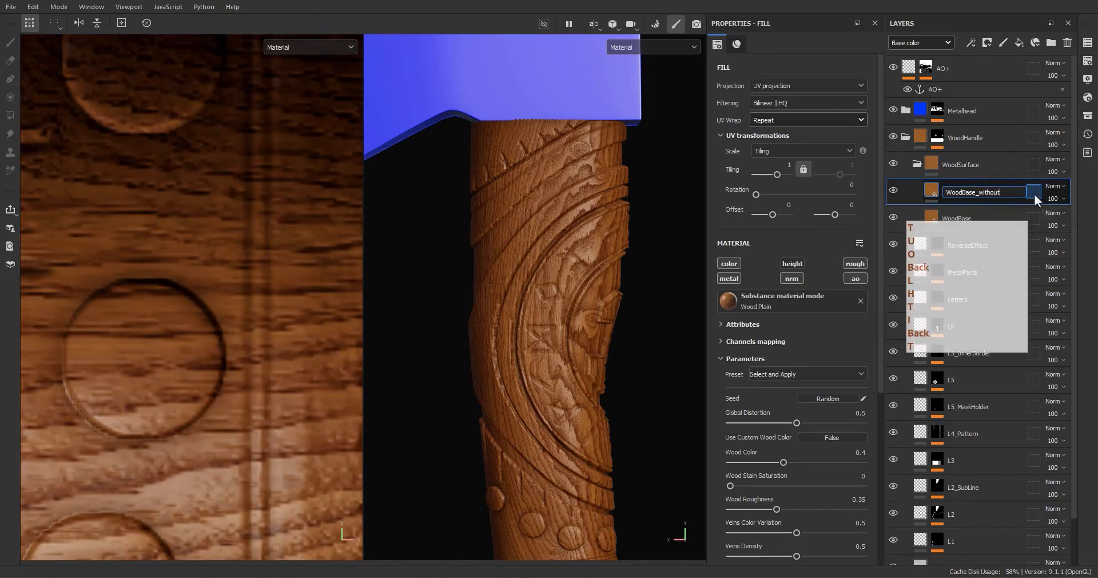
type("lines")
key("Return")
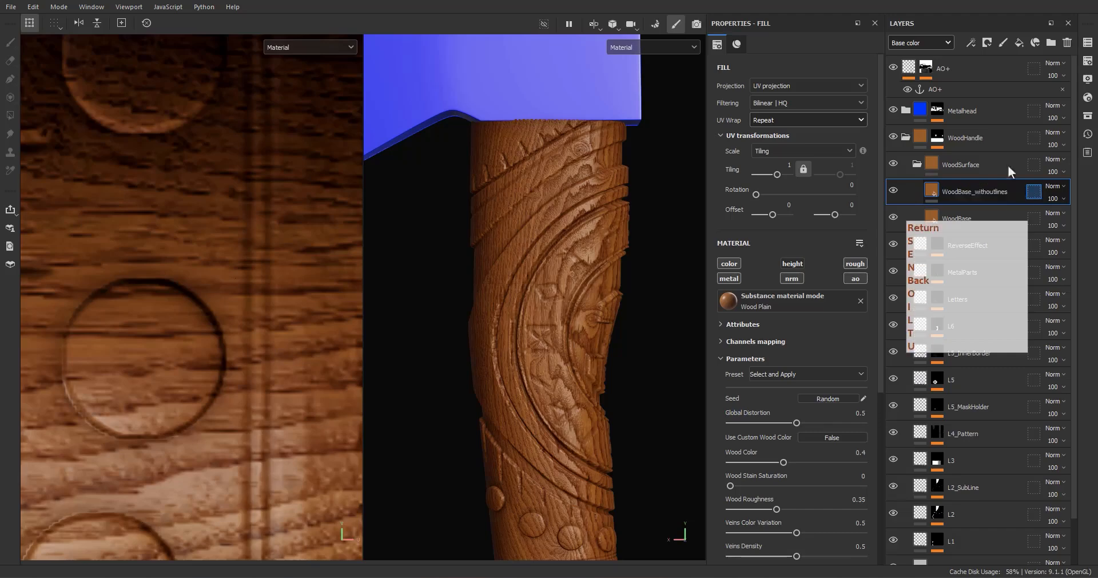
- Set the Wood Color parameter of WoodBase_withoutlines to 0.61
scroll(785, 482, "down", 3)
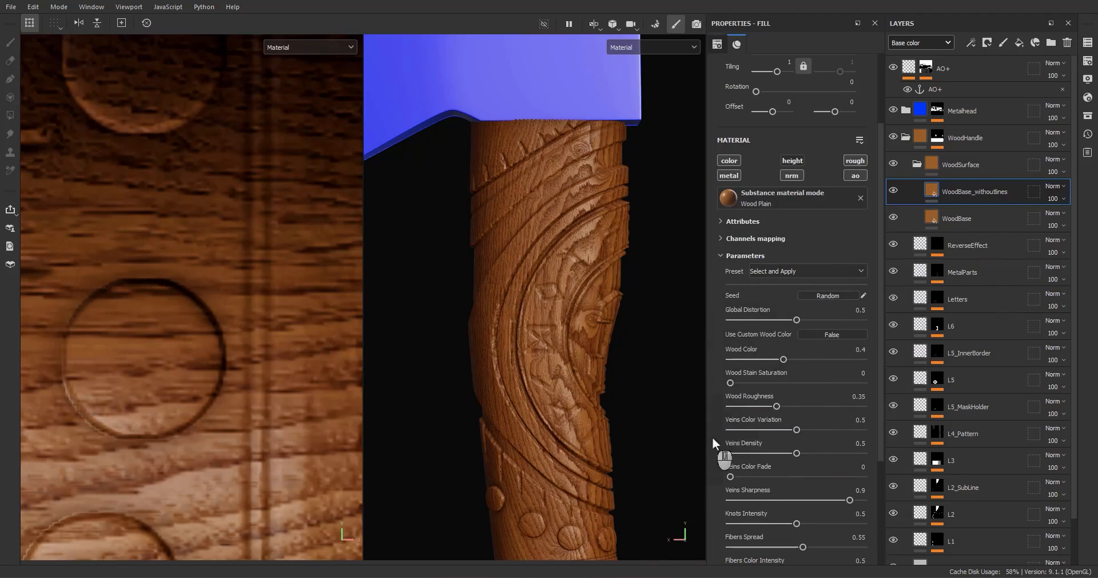
scroll(748, 434, "down", 2)
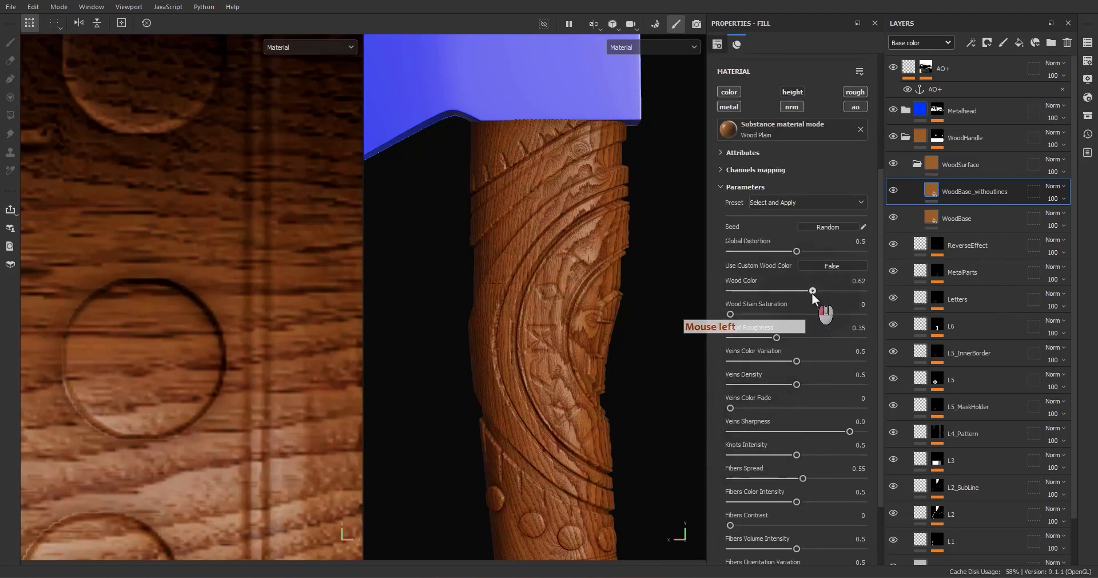
mouse_move(813, 292)
left_mouse_down()
mouse_move(777, 290)
mouse_move(813, 290)
left_mouse_up()
- Try a Veins Density of 0 on WoodBase_withoutlines and undo the change
scroll(764, 441, "down", 2)
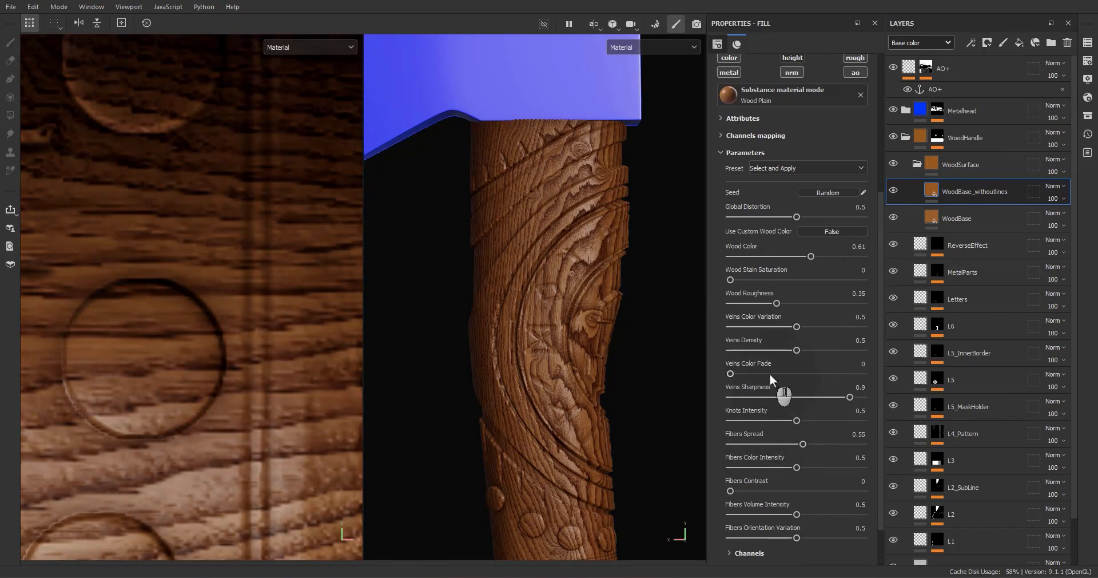
left_click_drag(756, 351, 715, 350)
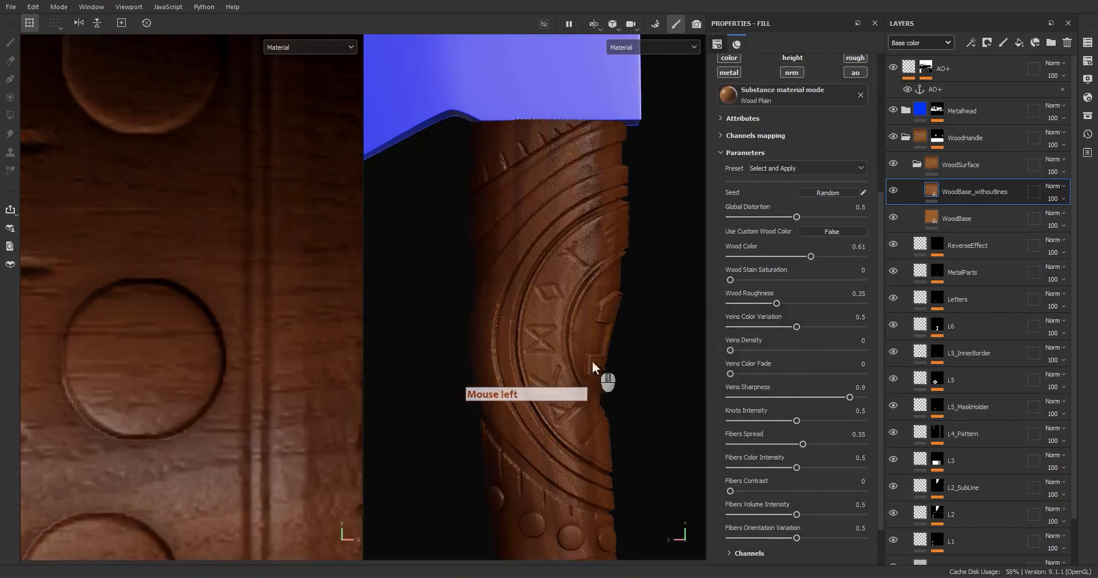
left_click_drag(600, 372, 664, 380, "alt")
key("ctrl+z")
- Set Veins Color Variation of WoodBase_withoutlines to 1 and hide the original WoodBase layer
left_click_drag(797, 327, 712, 329)
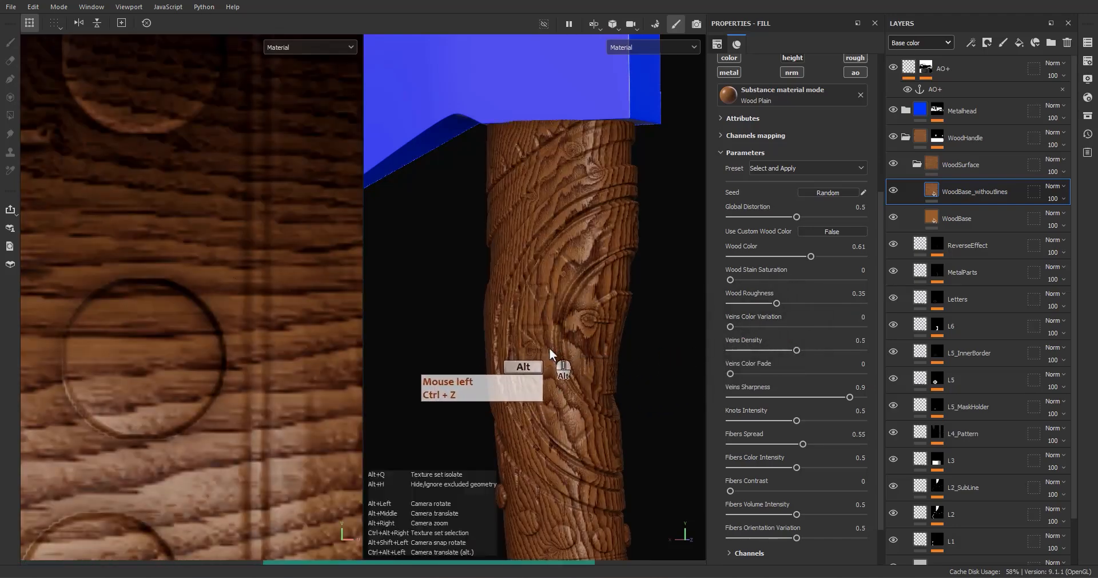
left_click_drag(622, 341, 609, 336, "alt")
left_click(784, 327)
left_click_drag(784, 327, 900, 334)
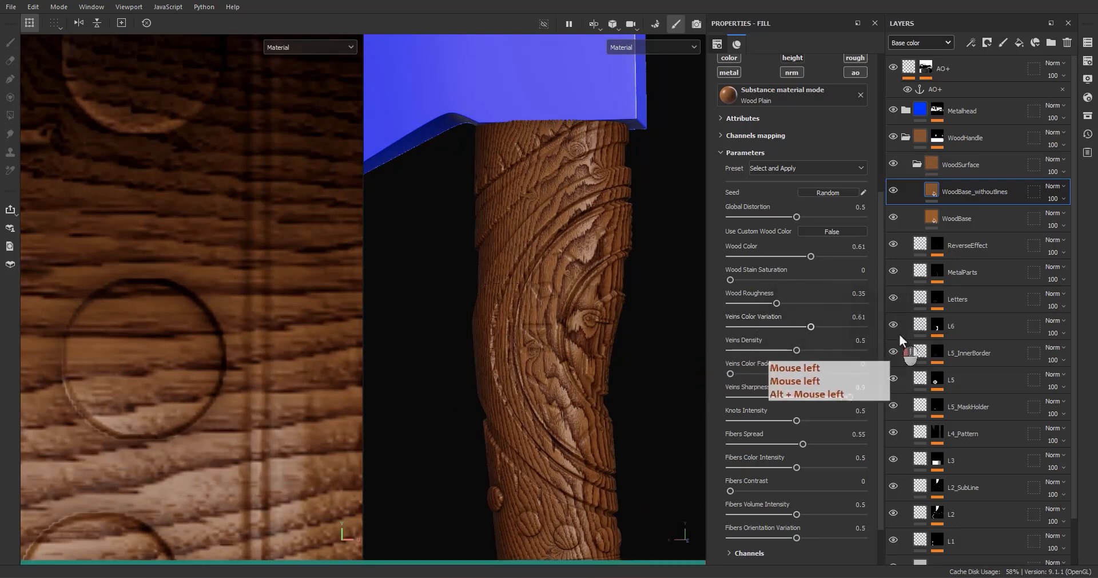
left_click_drag(543, 362, 594, 336, "alt")
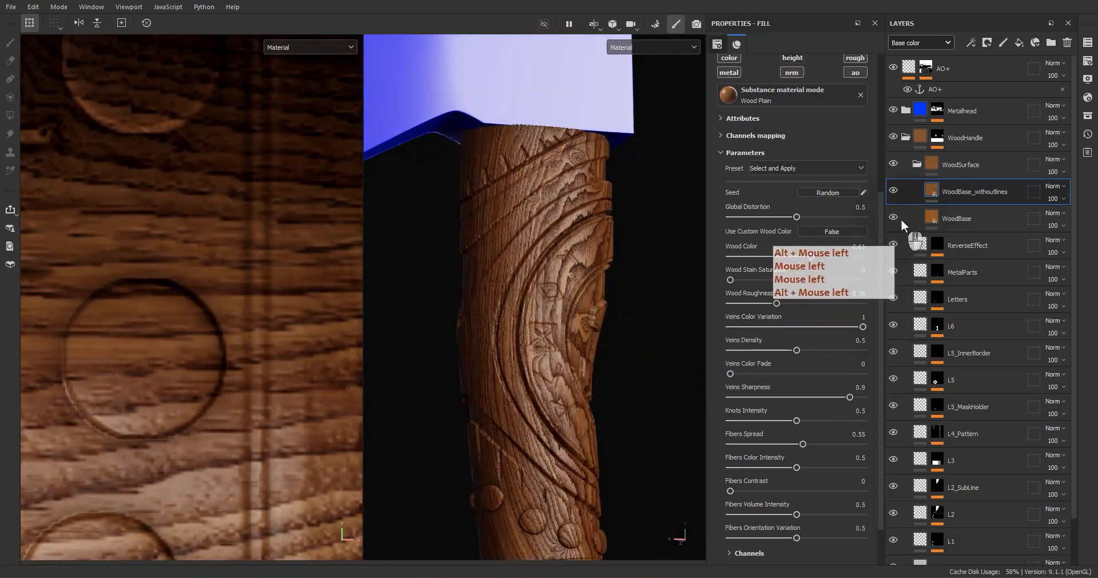
left_click(894, 217)
left_click_drag(587, 298, 519, 362, "alt")
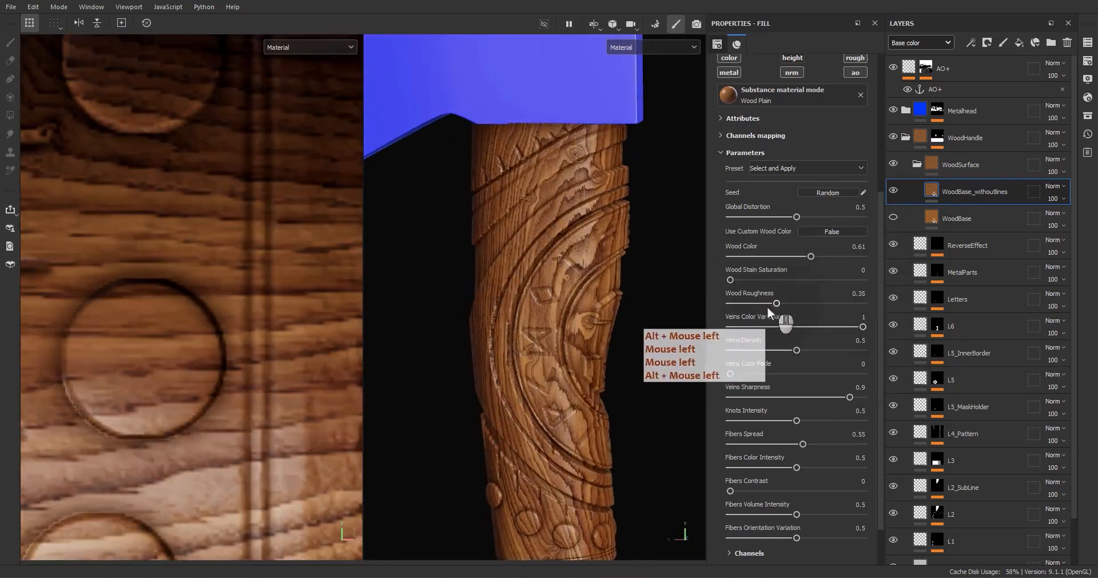
- Set Veins Color Fade to 1 and Knots Intensity to 0.03 on WoodBase_withoutlines
left_click(753, 326)
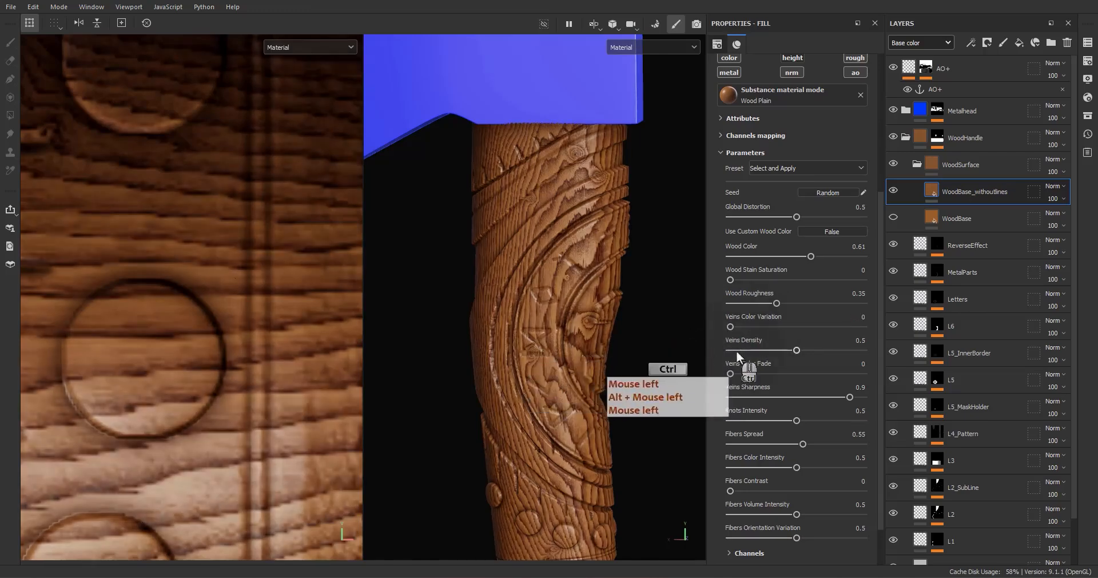
key("ctrl+z")
left_click(733, 374)
left_click_drag(783, 374, 911, 379)
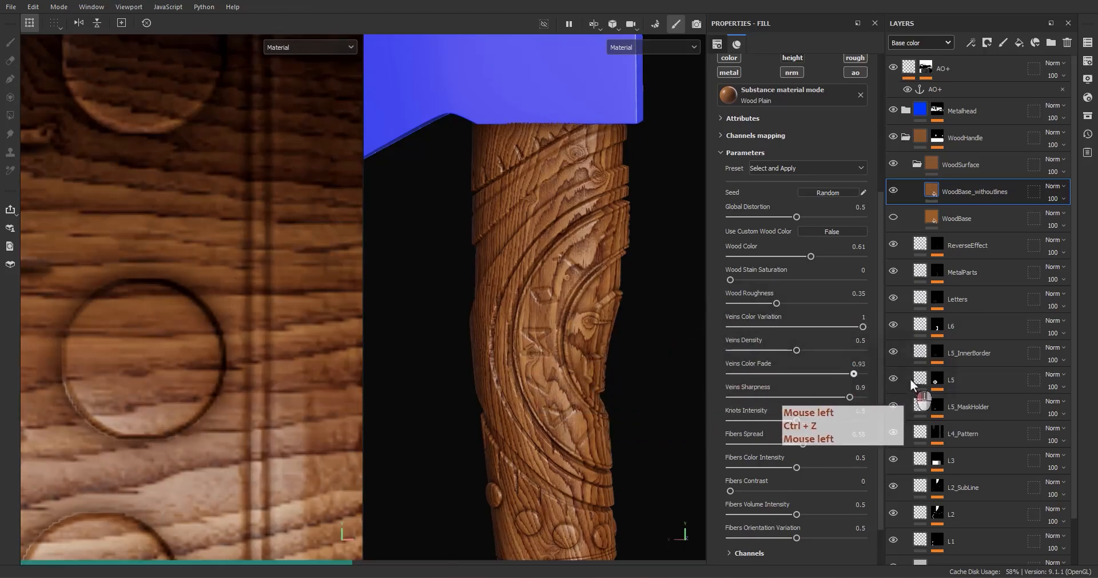
left_click_drag(584, 371, 732, 421, "alt")
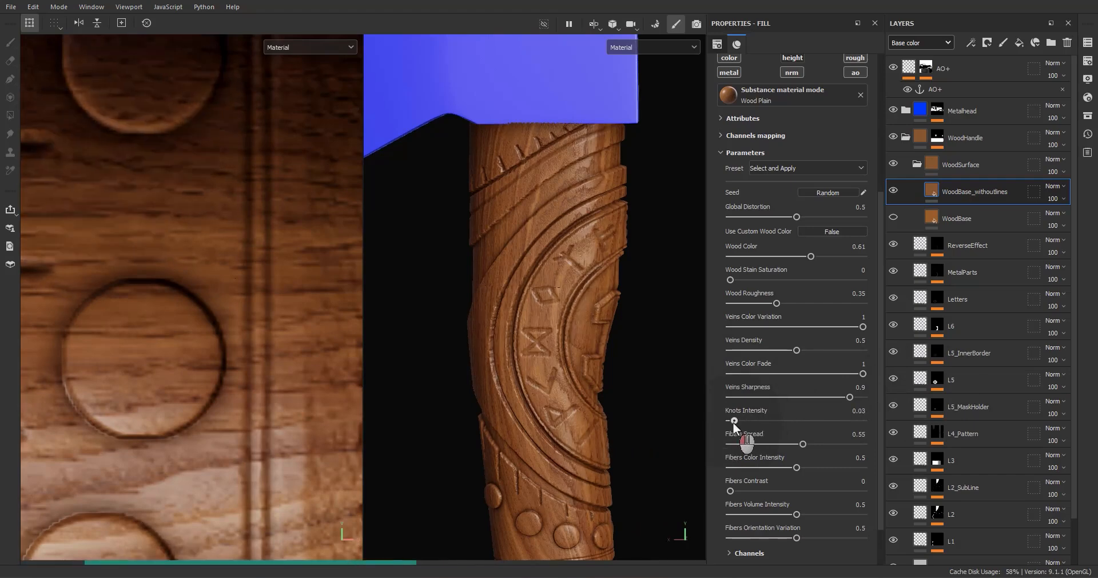
- Set the Fibers Spread of WoodBase_withoutlines to 0.19
scroll(751, 442, "down", 2)
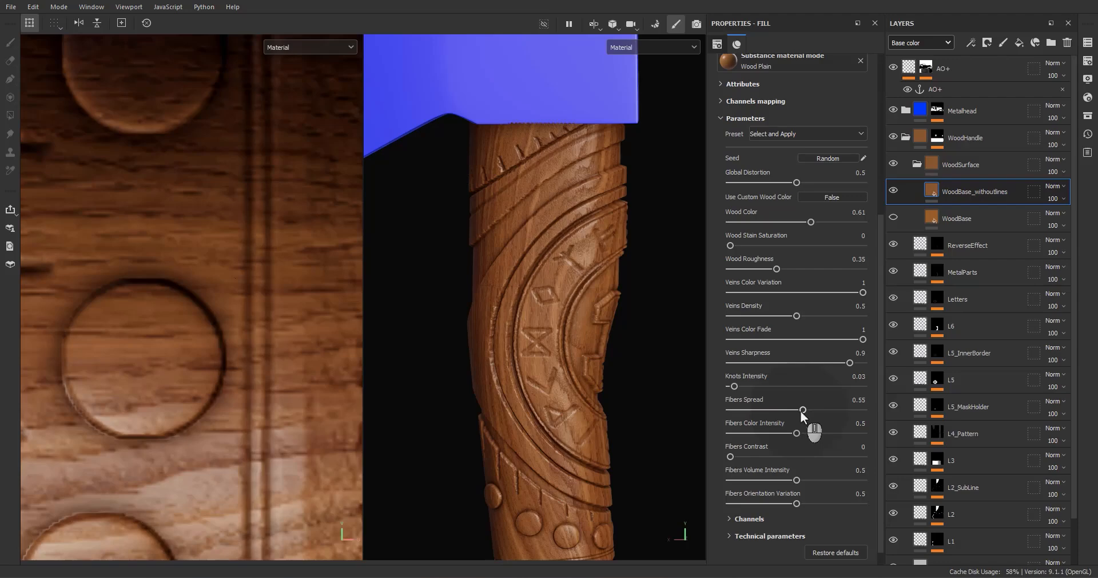
left_click_drag(801, 410, 755, 410)
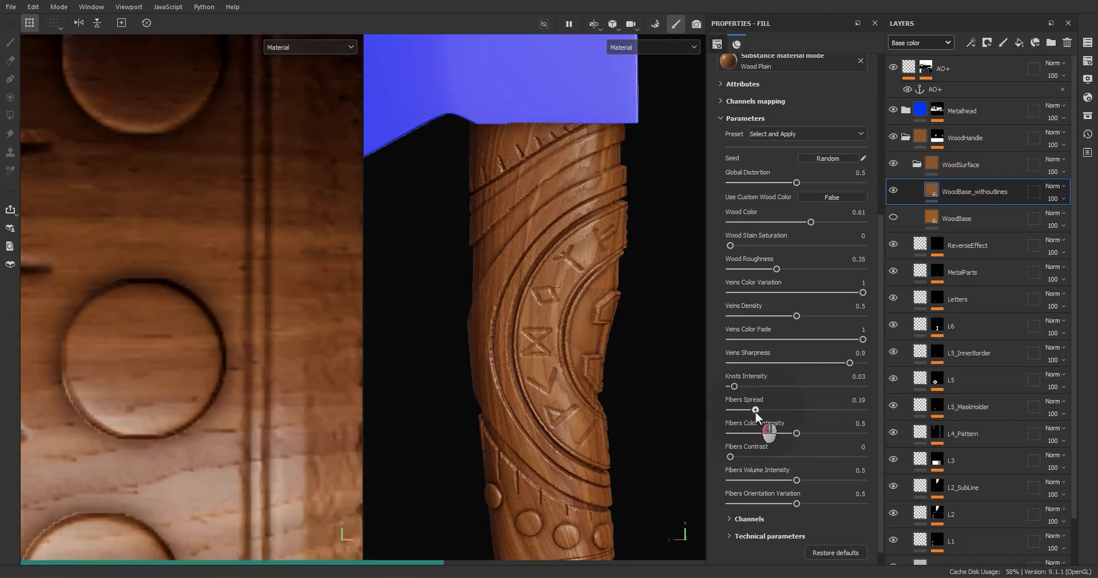
scroll(540, 423, "down", 1)
middle_click_drag(540, 424, 547, 360, "alt")
left_click_drag(547, 359, 567, 338, "alt")
- Add a black mask to WoodBase_withoutlines and show the WoodBase layer again
right_click(959, 199)
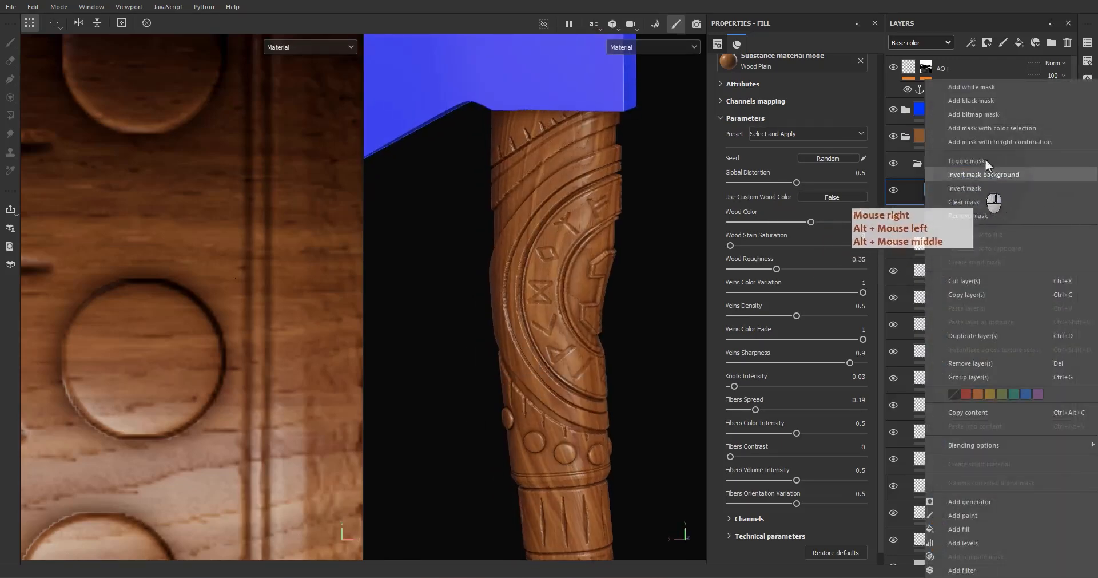
left_click(976, 105)
left_click(893, 217)
left_click_drag(685, 314, 613, 385, "alt")
middle_click_drag(613, 384, 588, 343, "alt")
left_click_drag(606, 294, 601, 312, "alt")
middle_click_drag(600, 311, 612, 249, "alt")
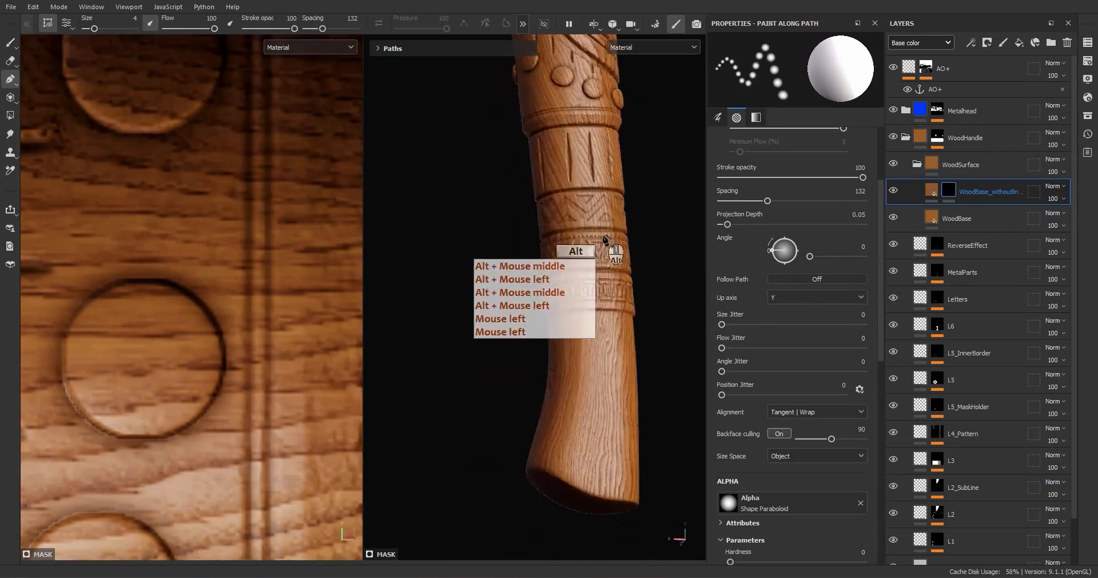
left_click_drag(612, 249, 600, 318, "alt")
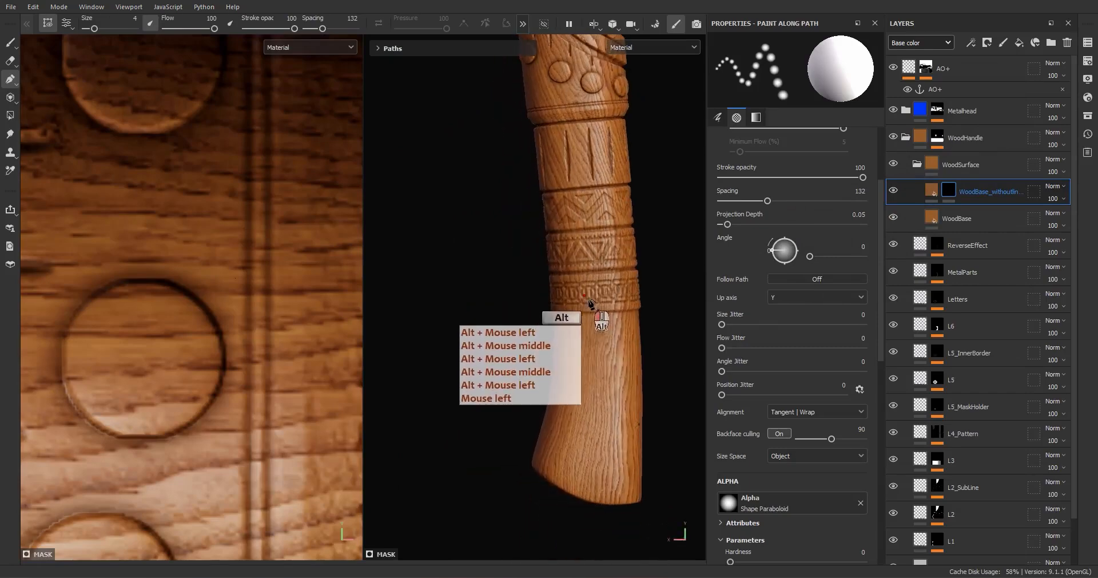
- Set the Veins Density of the WoodBase layer to 0.28 and its Wood Color to 0.71
left_click(972, 222)
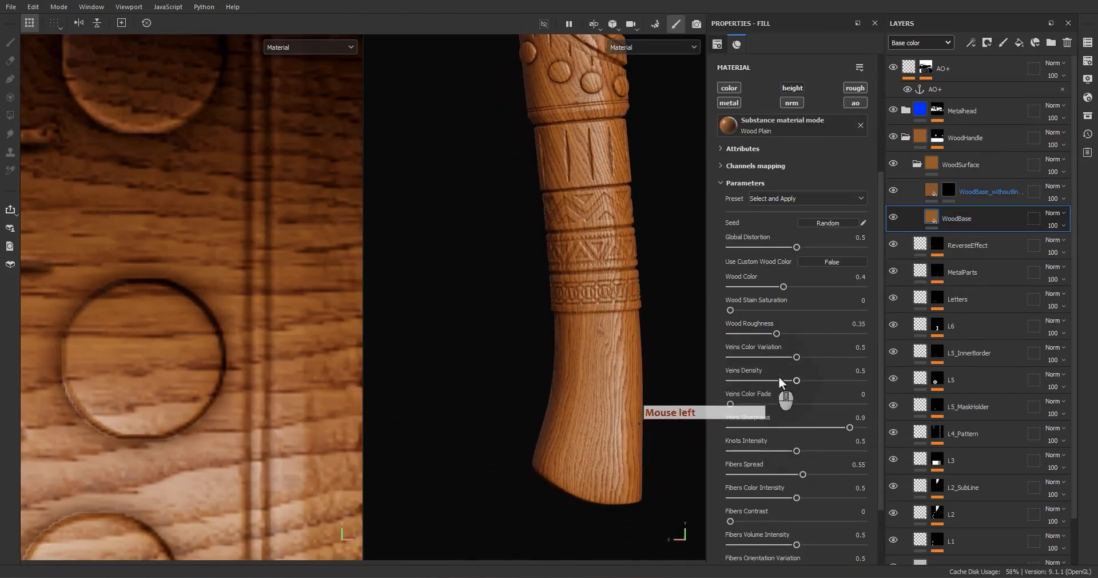
left_click_drag(779, 379, 737, 379)
left_click_drag(581, 397, 602, 308, "alt")
middle_click_drag(602, 307, 602, 304, "alt")
left_click_drag(603, 304, 692, 305, "alt")
middle_click_drag(692, 304, 583, 312, "alt")
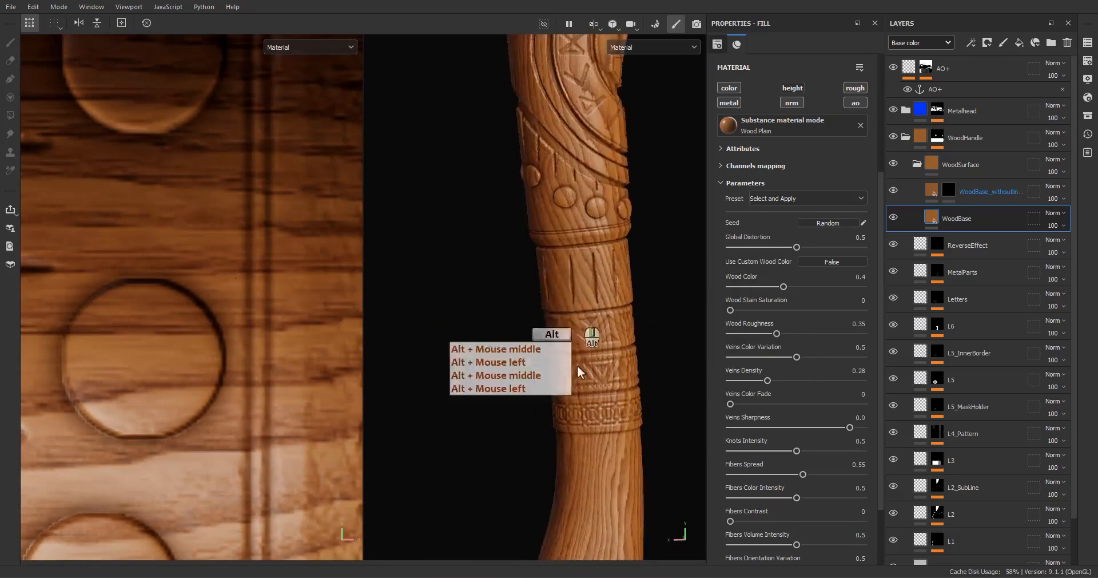
left_click_drag(584, 311, 564, 281, "alt")
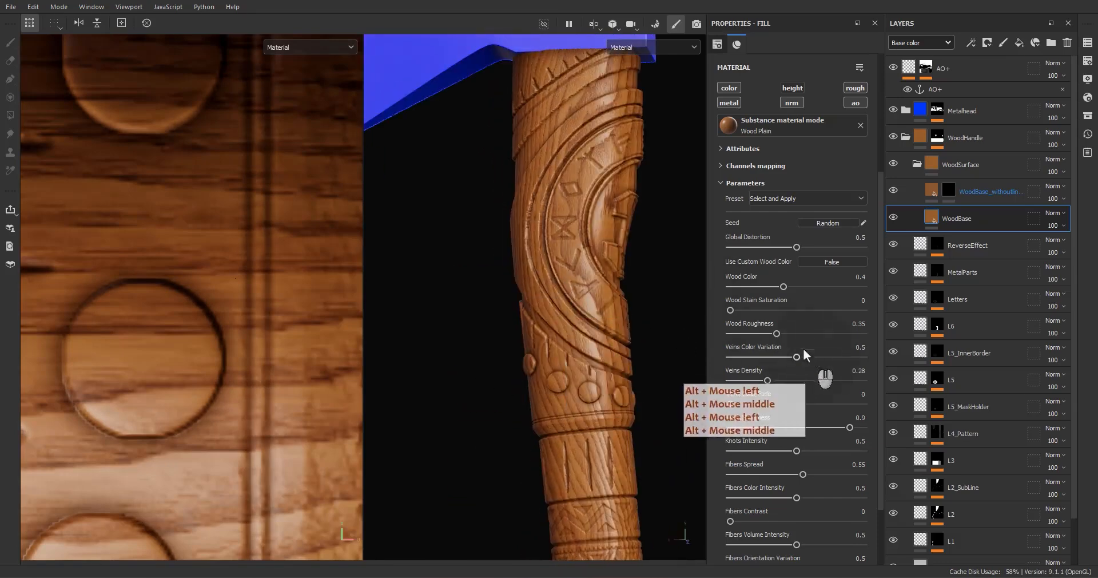
left_click_drag(785, 287, 824, 286)
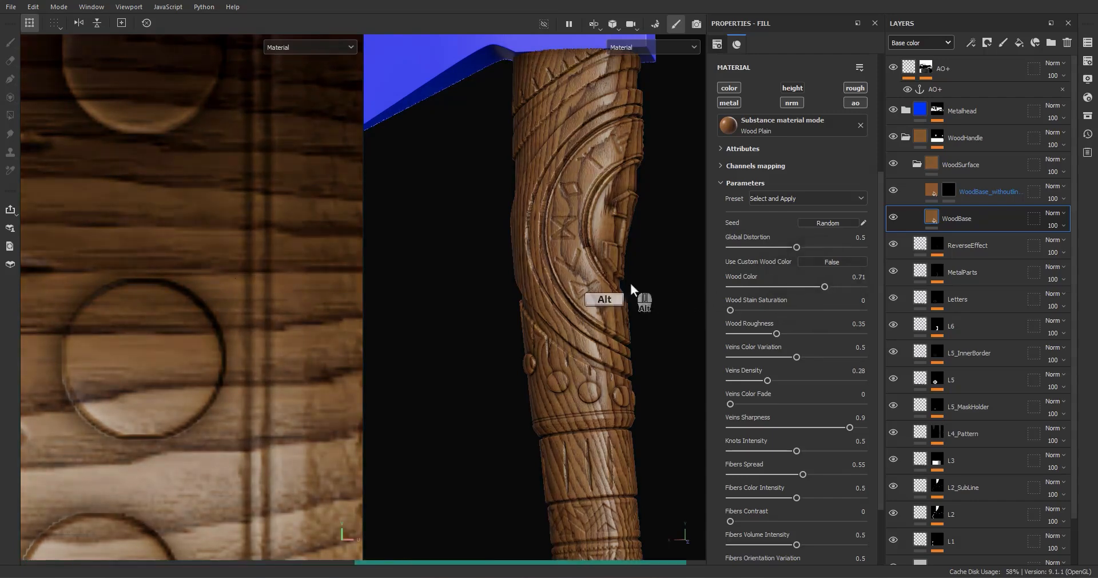
left_click_drag(684, 338, 637, 296, "alt")
- Add a fill effect to the black mask of WoodBase_withoutlines
left_click(951, 191)
right_click(952, 196)
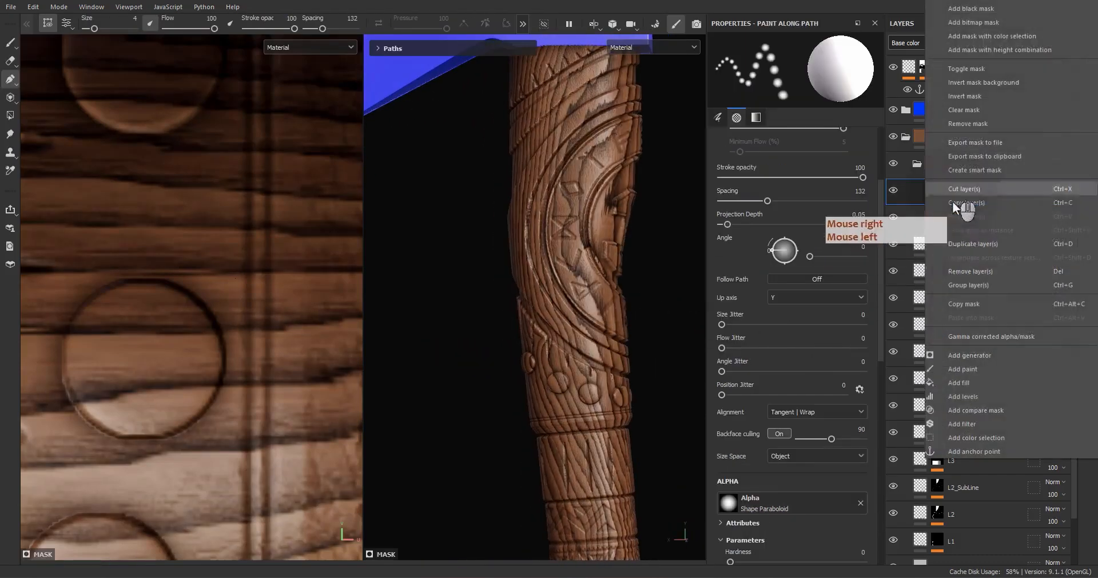
left_click(959, 384)
- Examine the masks of the carving layers from L1 up to L5_InnerBorder to see which handle areas each one covers
scroll(946, 400, "down", 2)
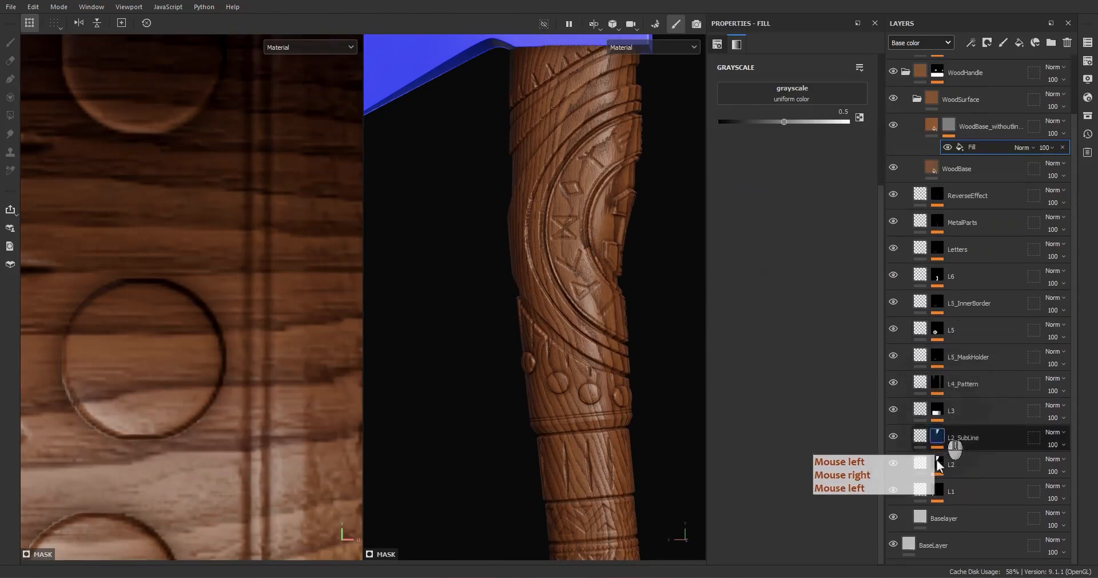
left_click(933, 495)
left_click(936, 491, "alt")
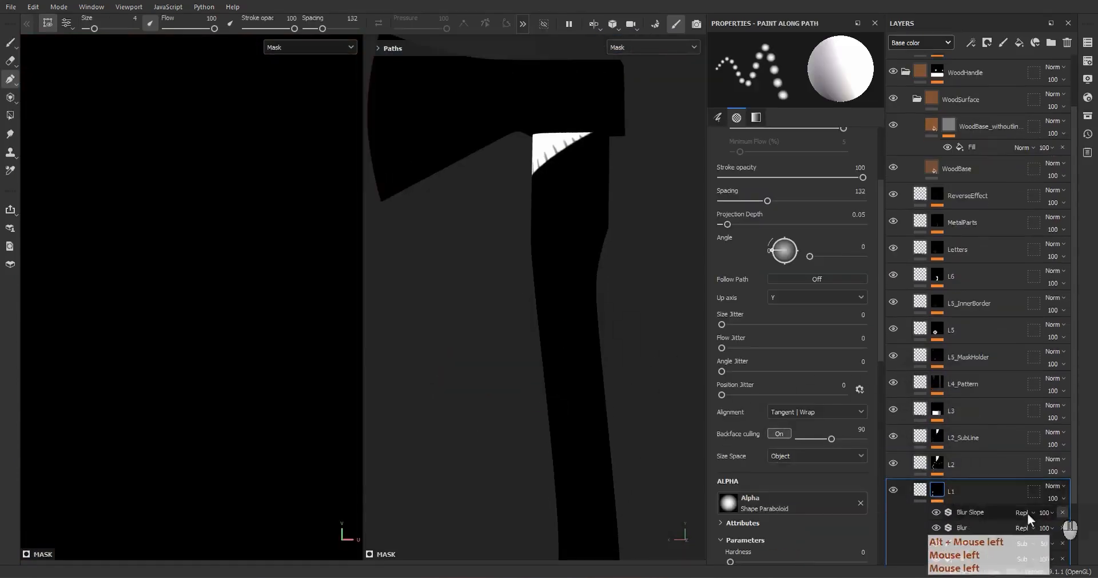
left_click(917, 492)
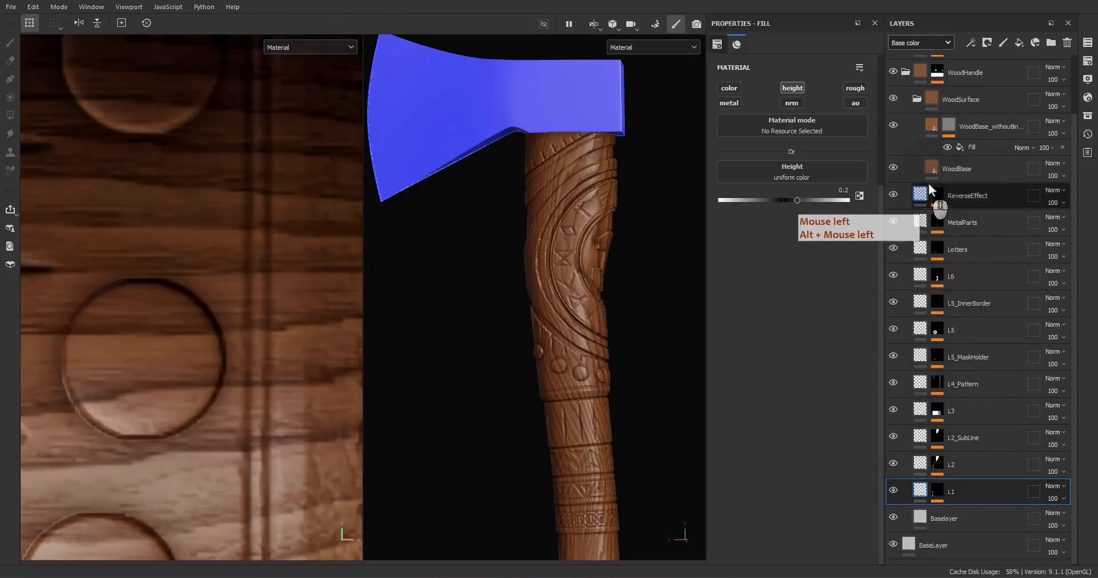
left_click(937, 459, "alt")
scroll(580, 323, "down", 3)
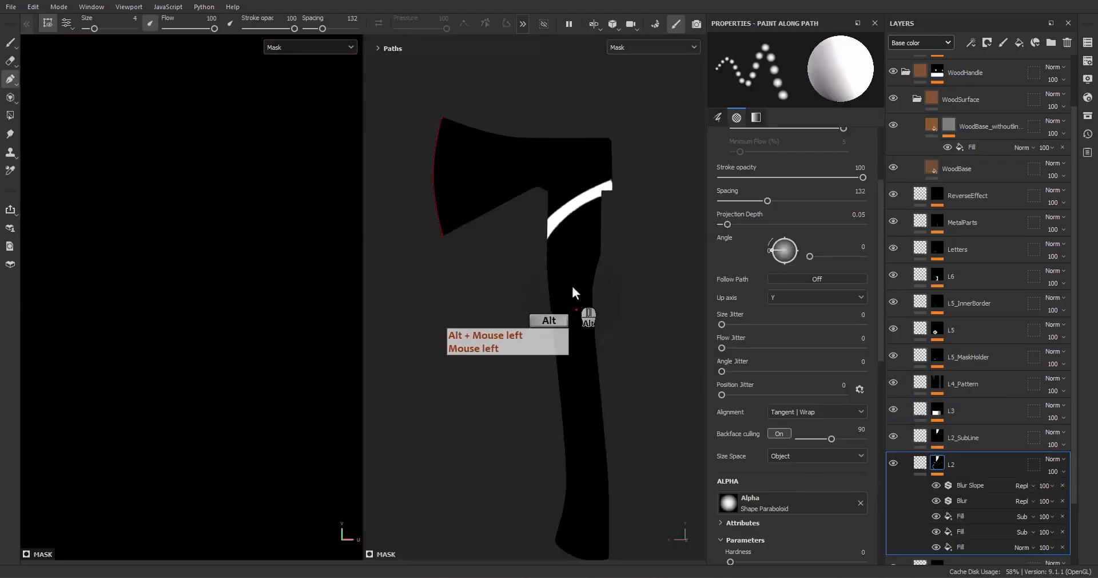
middle_click_drag(574, 289, 564, 255, "alt")
left_click(937, 438, "alt")
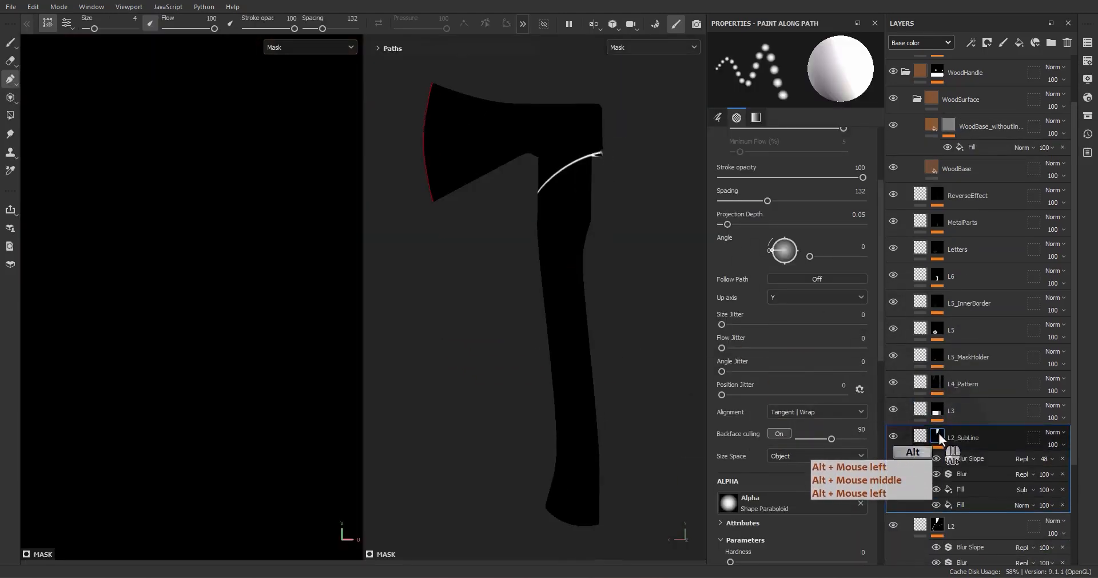
left_click(938, 412)
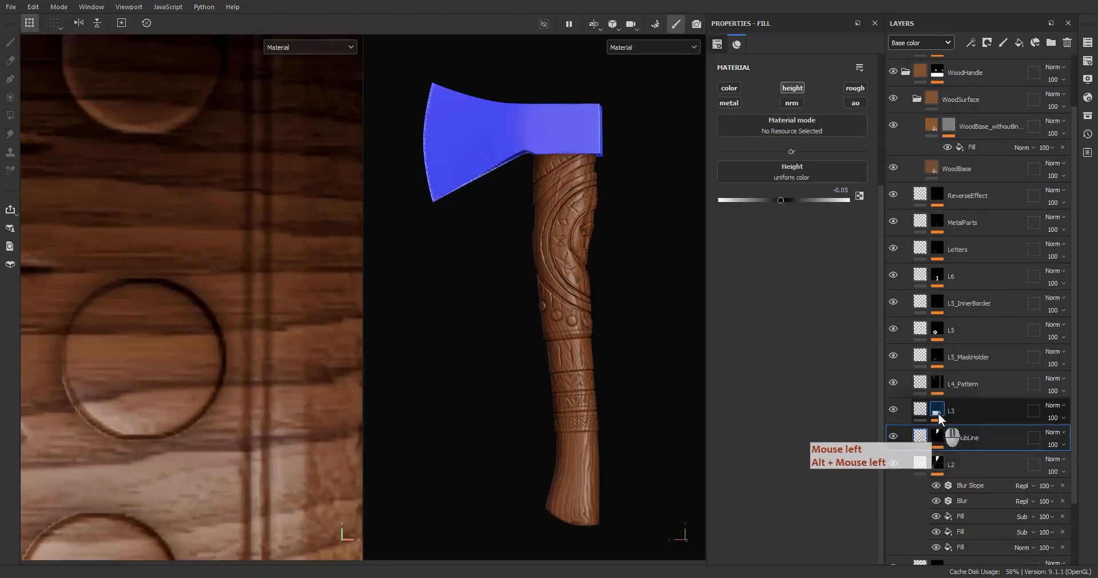
left_click(938, 412, "alt")
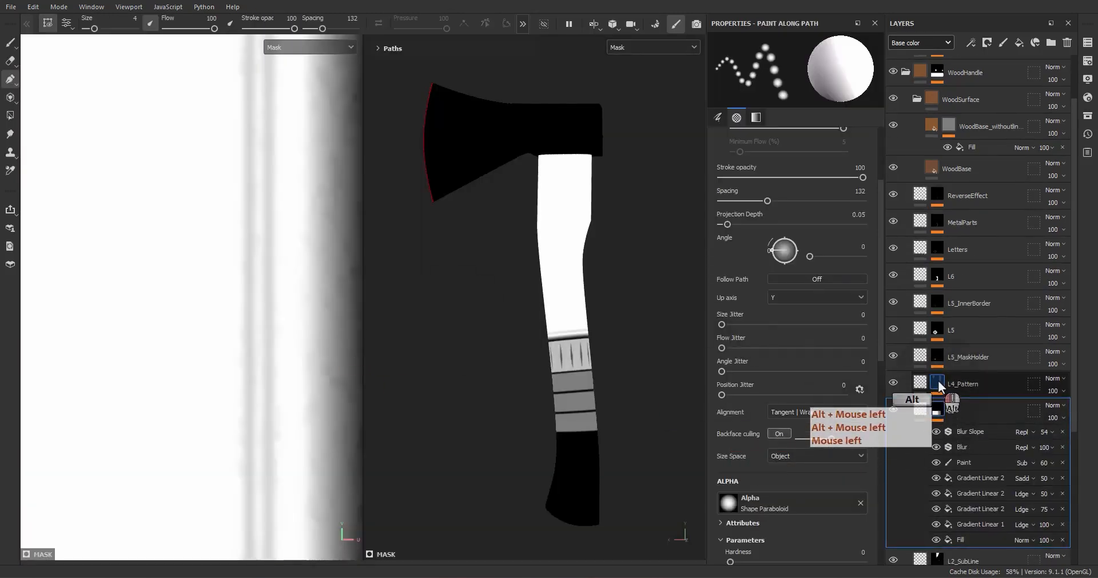
left_click(938, 384, "alt")
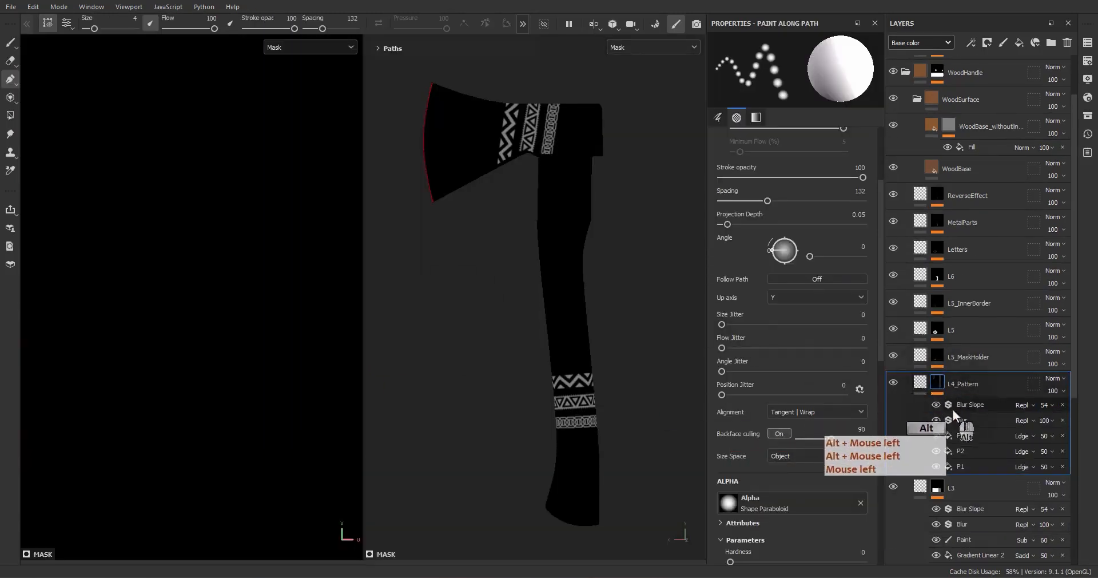
left_click(922, 389)
left_click(938, 356, "alt")
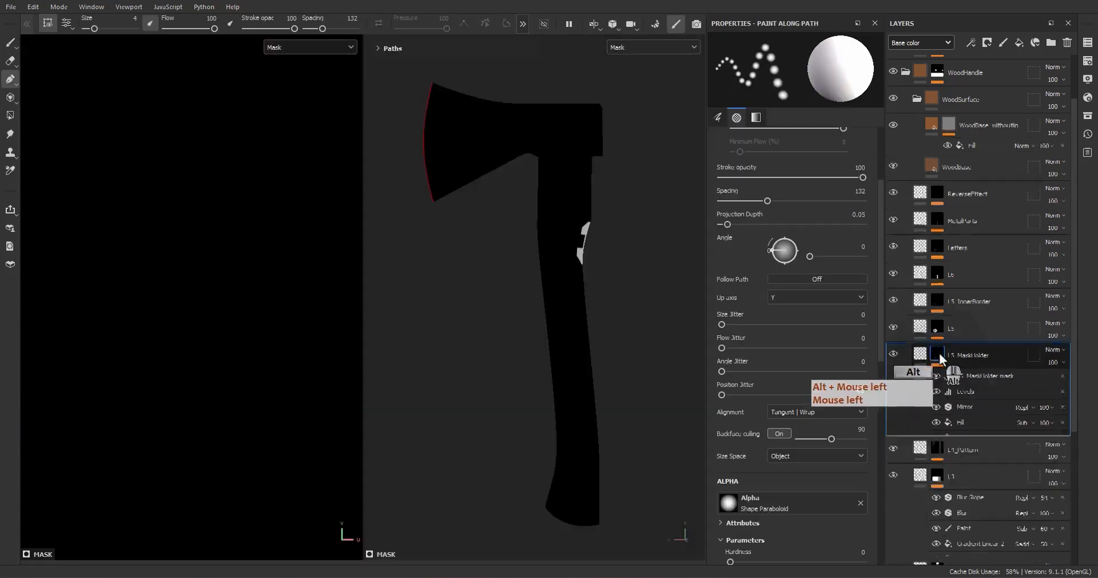
left_click_drag(617, 295, 501, 288, "alt")
left_click(942, 330, "alt")
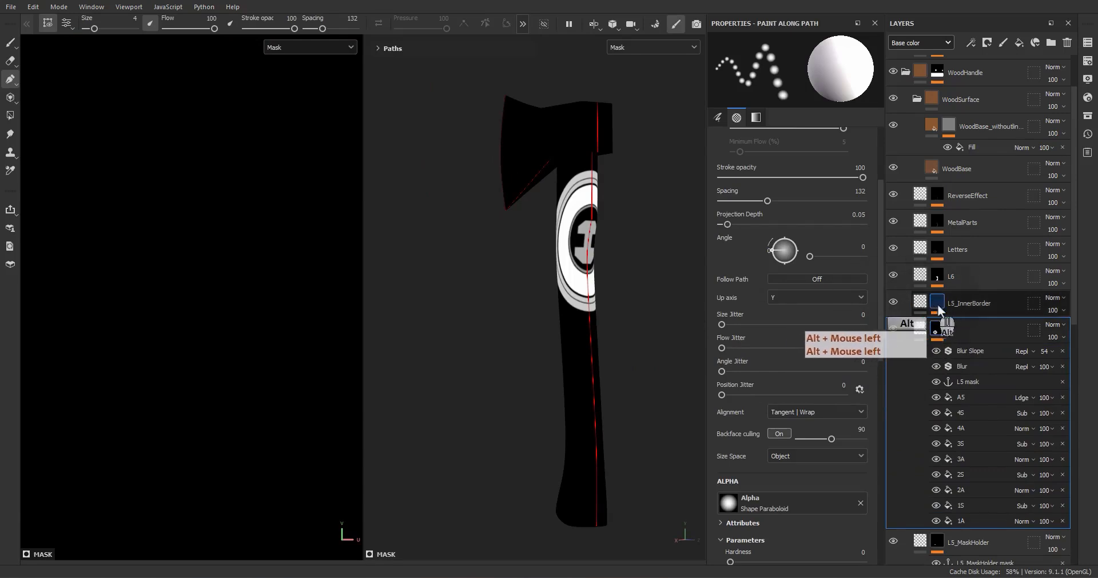
right_click(938, 350)
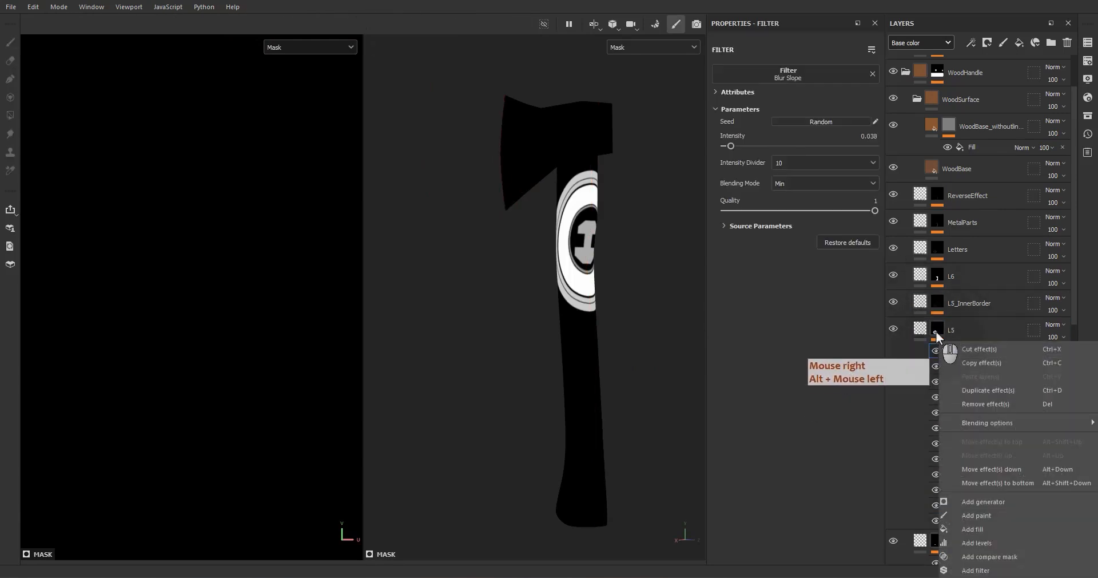
left_click(935, 299, "alt")
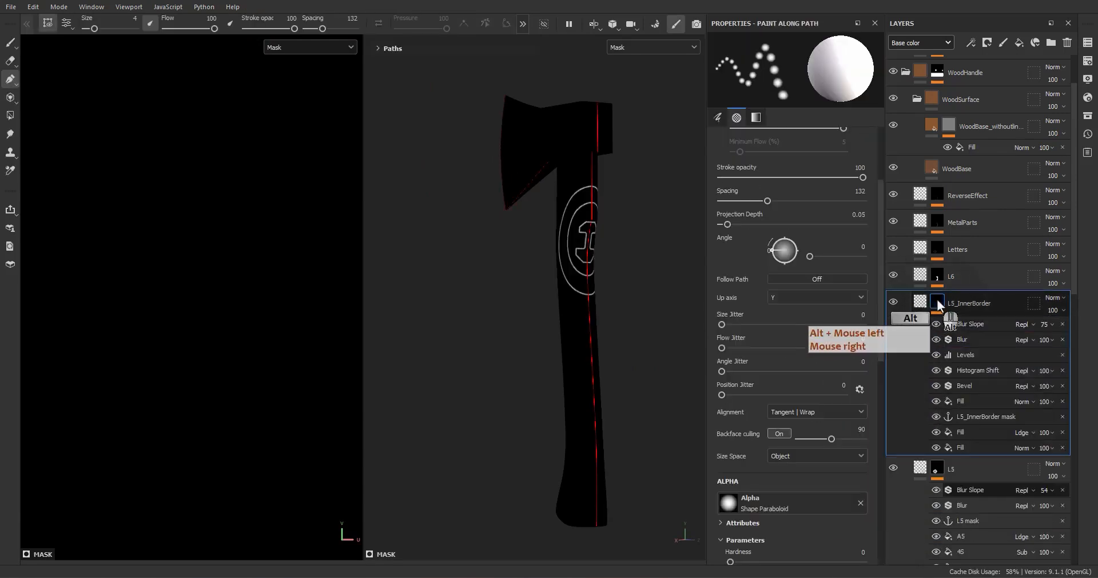
- Isolate the L6 layer's mask and add an anchor point on top of its effects
left_click(938, 278)
left_click(938, 279, "alt")
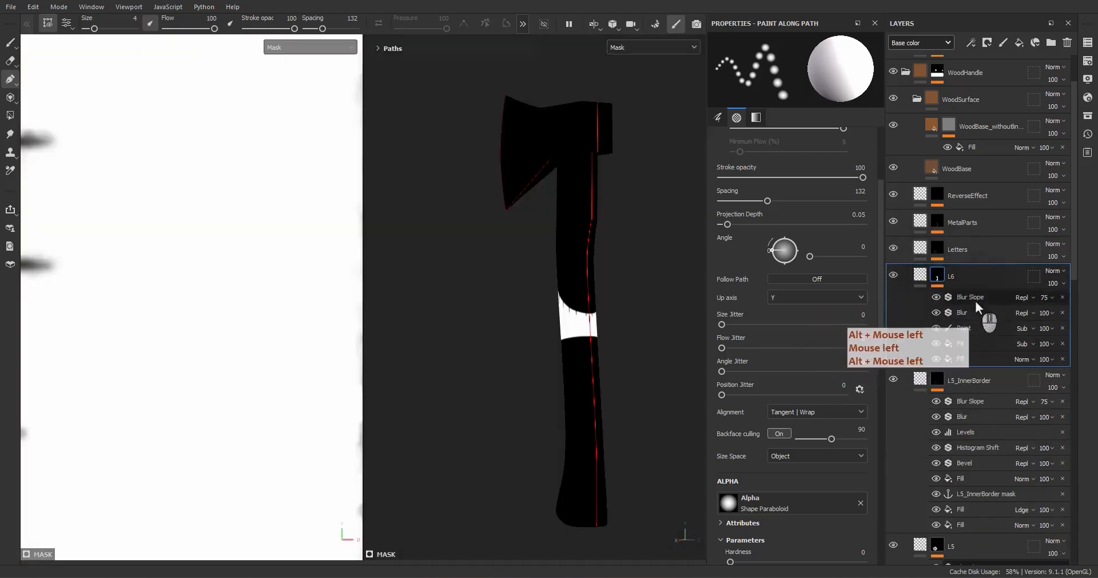
right_click(938, 297)
left_click(985, 565)
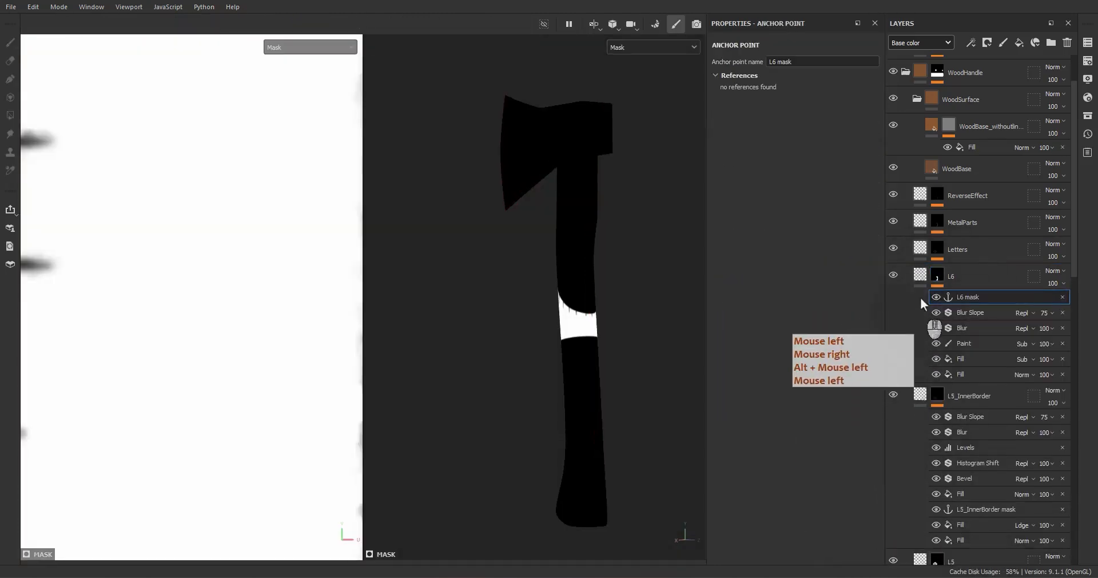
- Examine the masks of the Letters, MetalParts and ReverseEffect layers against the carved handle
left_click(938, 248, "alt")
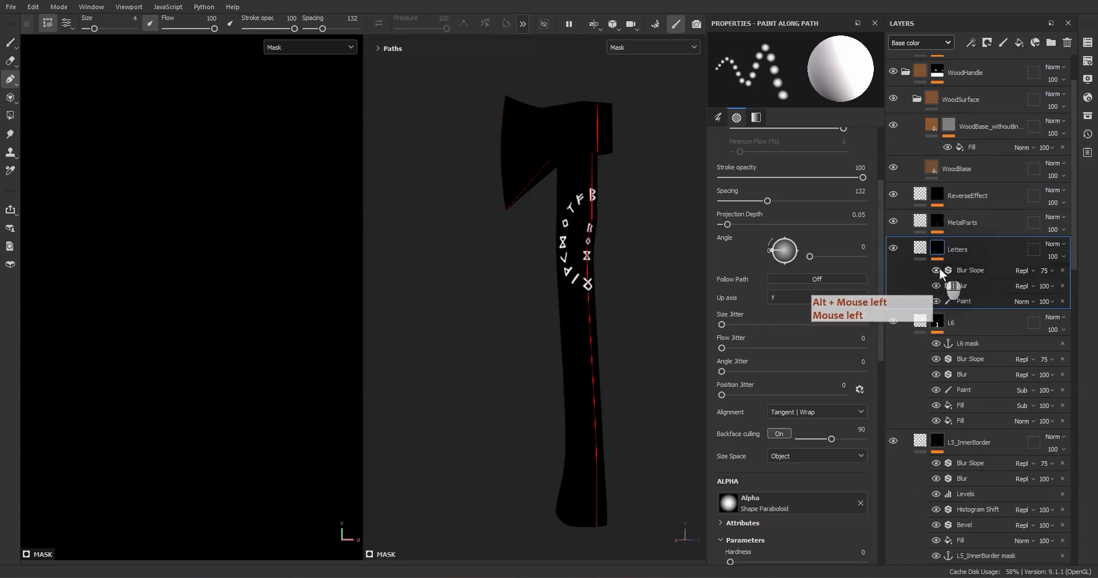
left_click(922, 251)
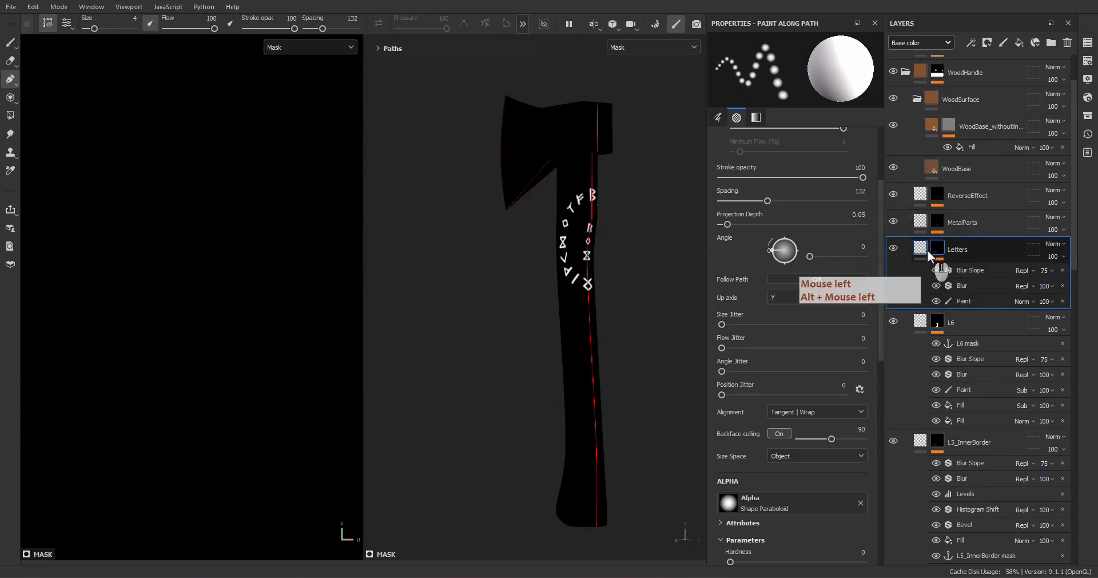
scroll(575, 203, "up", 5)
left_click_drag(581, 186, 589, 190, "alt")
left_click(590, 187)
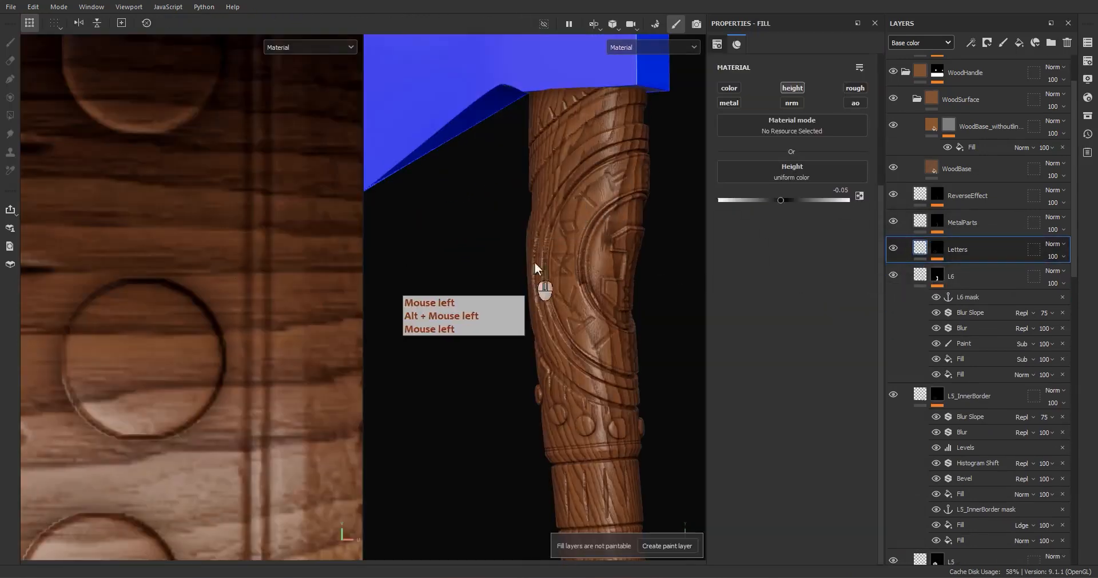
left_click(936, 220, "alt")
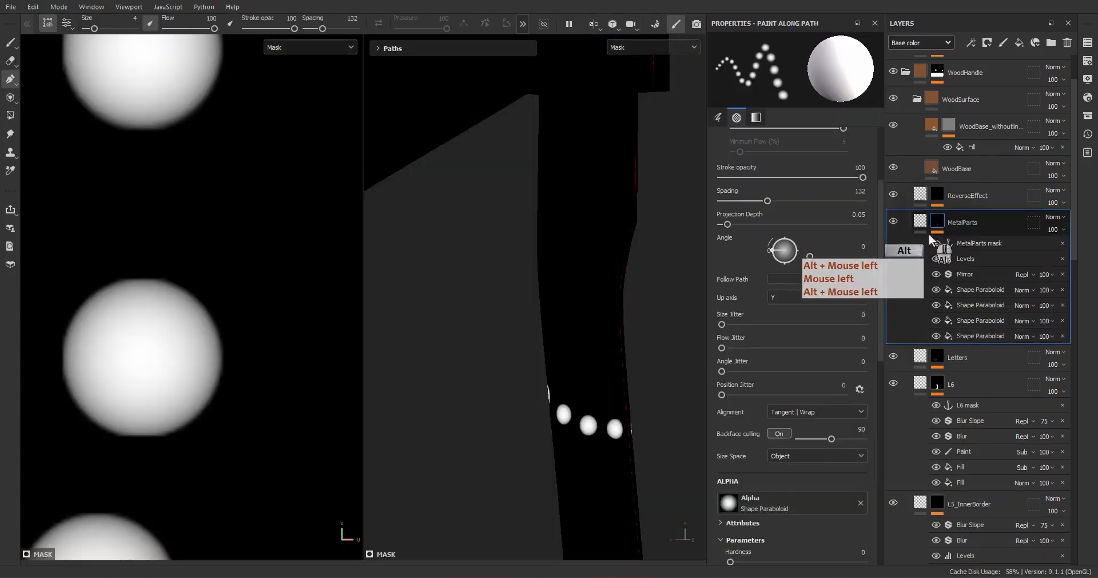
left_click(937, 197, "alt")
left_click(915, 197)
left_click(921, 229)
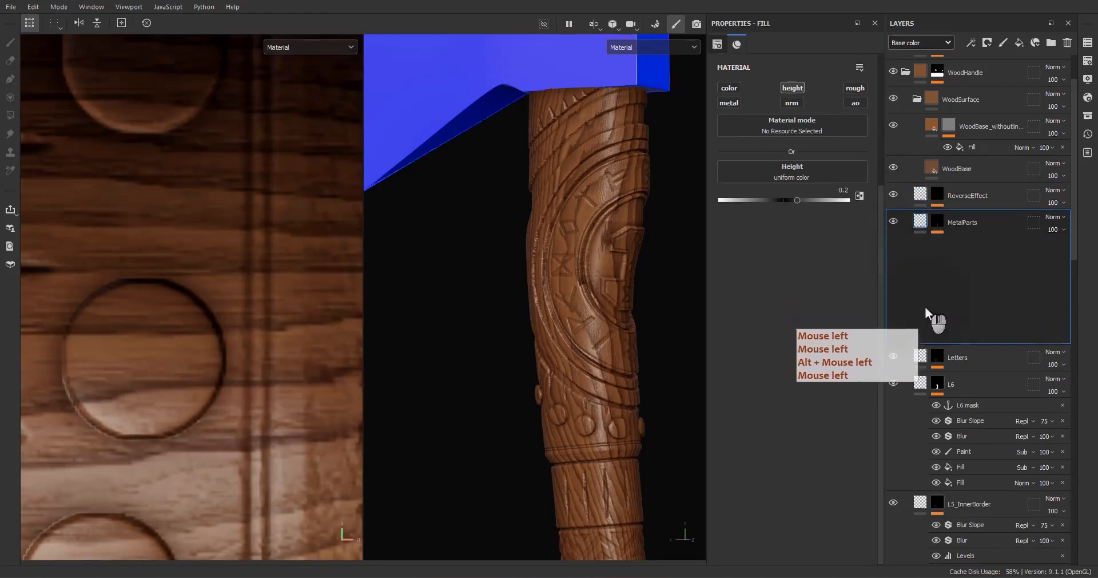
left_click(919, 278)
- Use the L5 mask anchor point as the grayscale source of the fill in the WoodBase_withoutlines mask
left_click(973, 151)
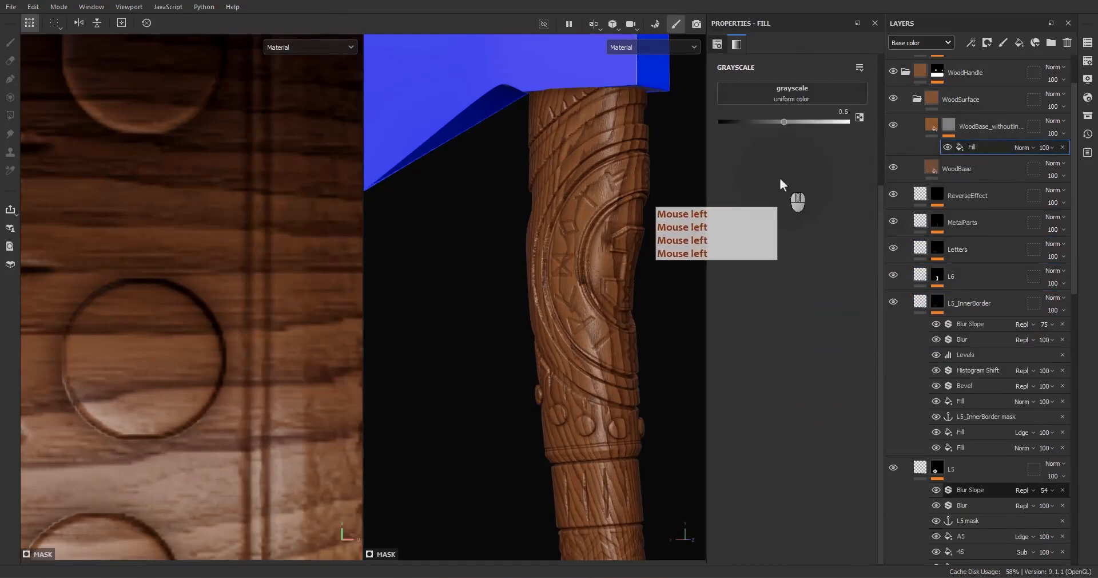
left_click(793, 93)
left_click(876, 107)
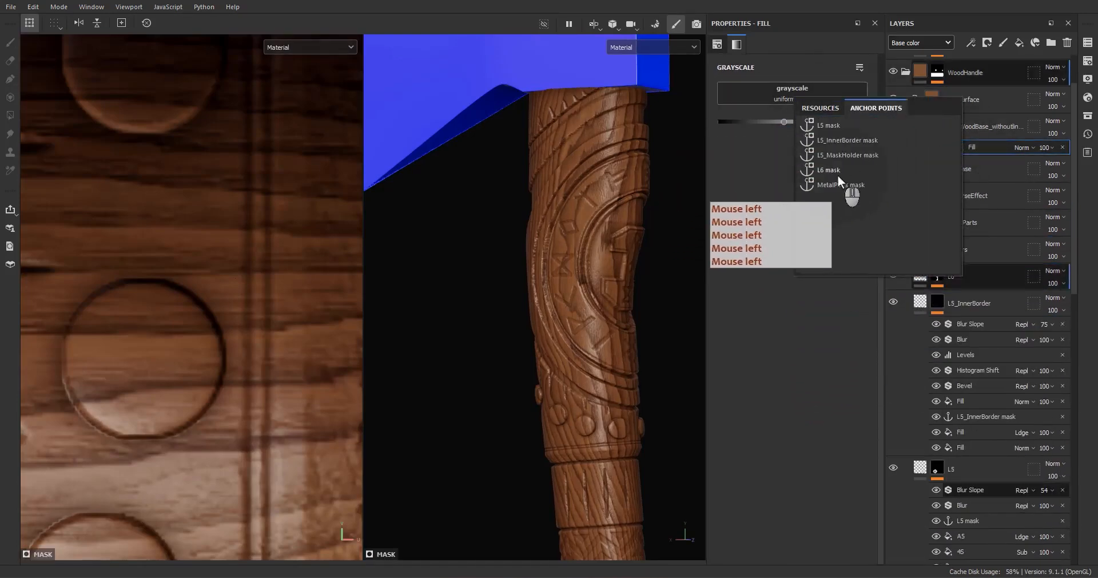
left_click(829, 125)
- Set the Global Distortion of the WoodBase_withoutlines material to 0.71
left_click_drag(664, 319, 613, 331, "alt")
left_click(933, 122)
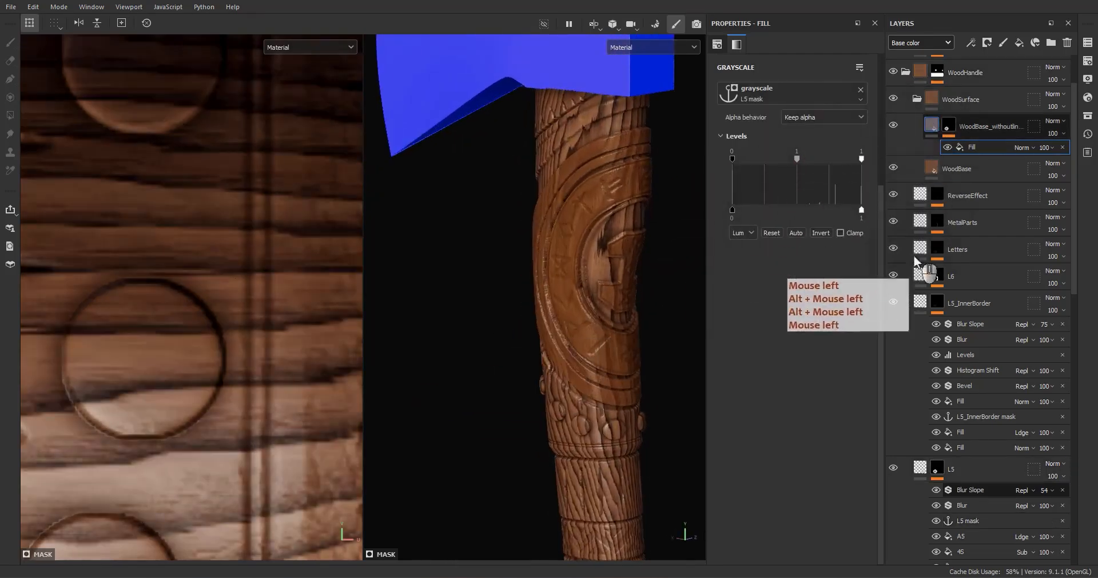
left_click_drag(799, 249, 823, 249)
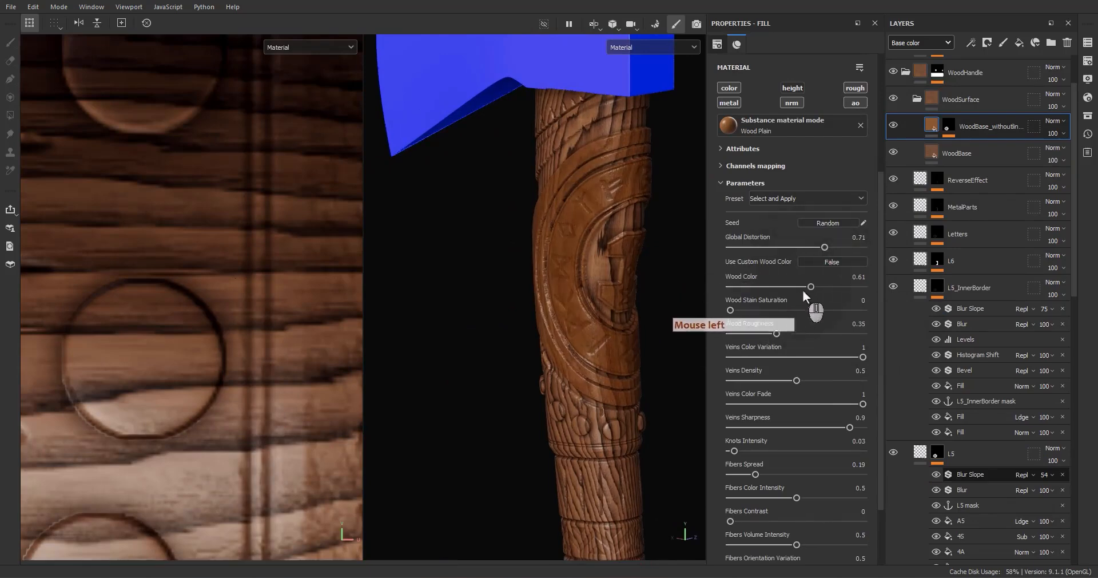
- Match the Wood Color of WoodBase_withoutlines to the WoodBase layer by setting it to 0.71
left_click_drag(808, 286, 840, 287)
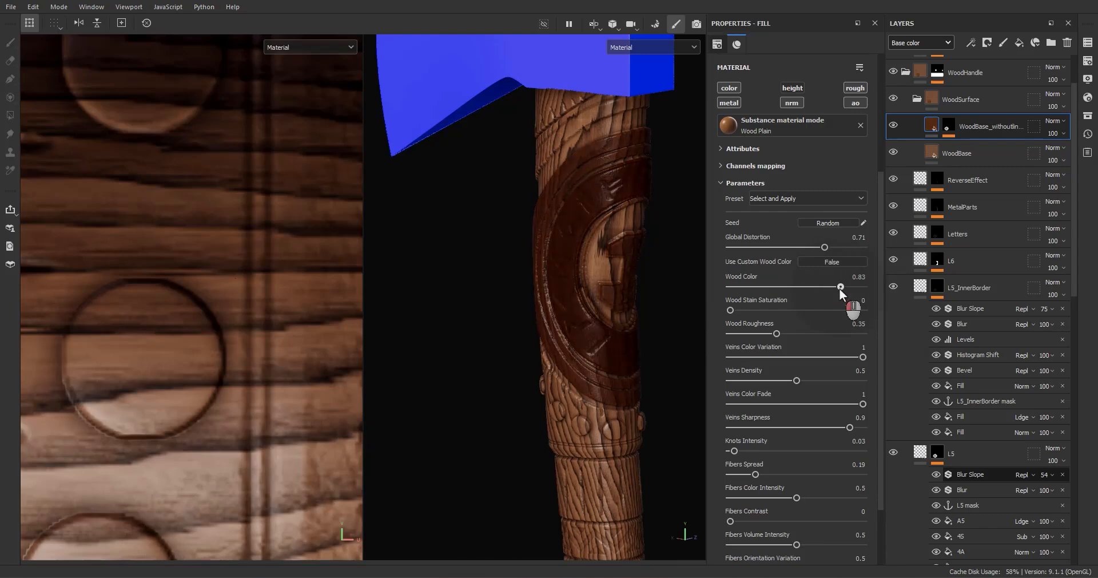
left_click_drag(601, 307, 637, 296, "alt")
left_click(824, 285)
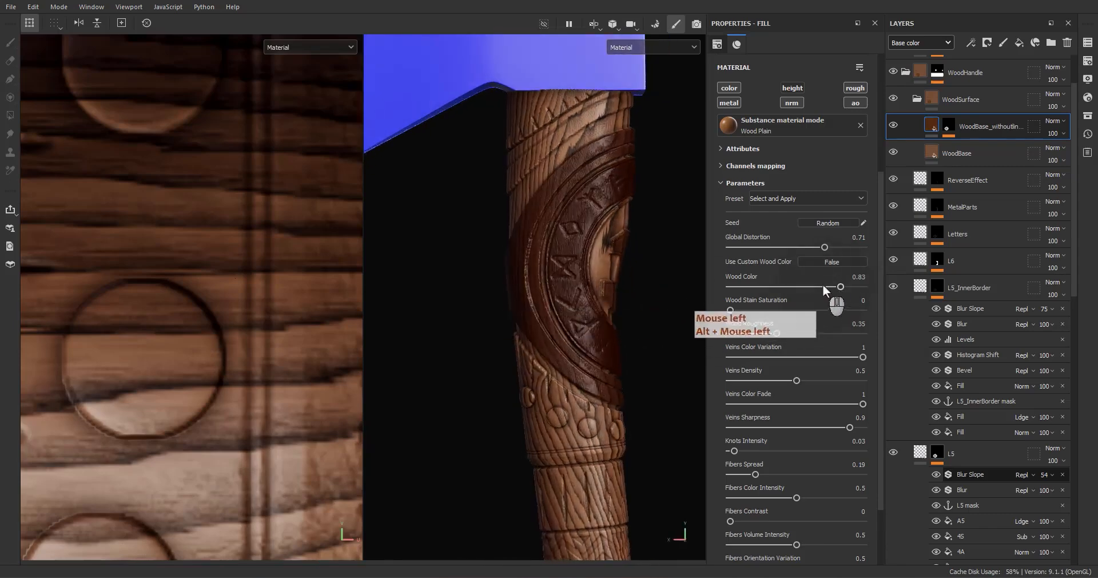
left_click(952, 152)
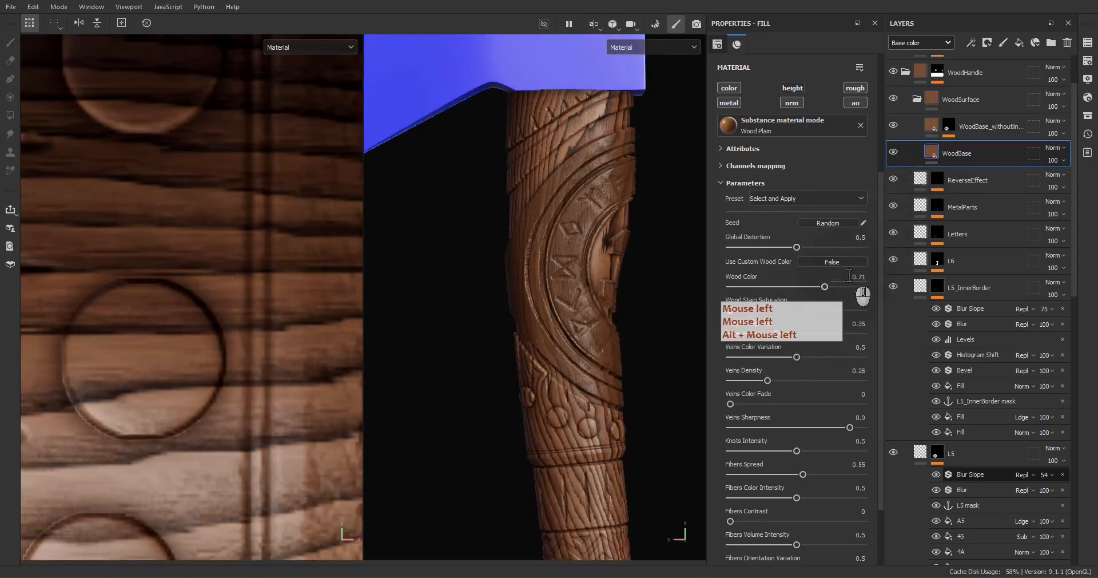
left_click(973, 127)
left_click(972, 125)
left_click(852, 277)
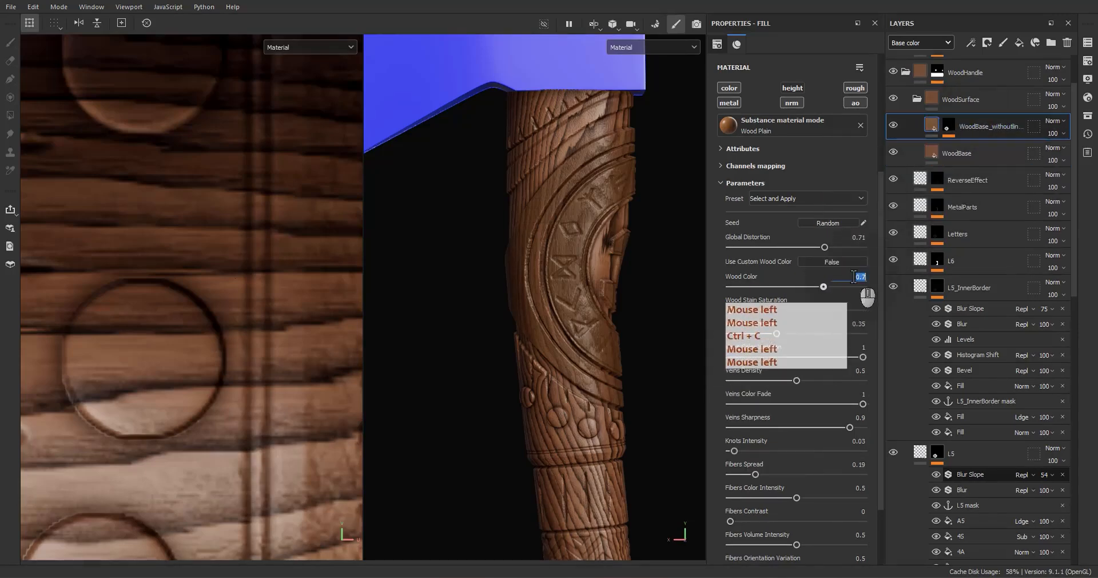
type("0.71")
key("Return")
- Set the Wood Roughness of WoodBase_withoutlines to 0.53 and check the result along the handle
mouse_move(593, 317)
left_mouse_down("alt")
mouse_move(585, 300)
mouse_move(502, 341)
mouse_move(591, 331)
left_mouse_up("alt")
right_click_drag(591, 330, 761, 324, "alt")
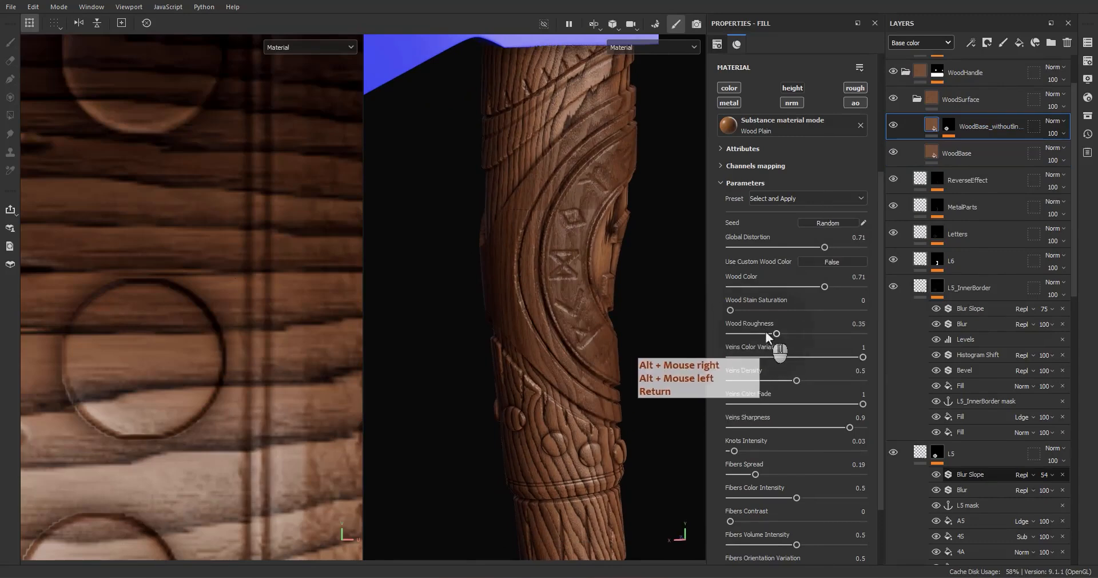
left_click_drag(776, 333, 800, 334)
left_click_drag(572, 321, 515, 172, "alt")
right_click_drag(514, 172, 513, 212, "alt")
middle_click_drag(512, 211, 510, 253, "alt")
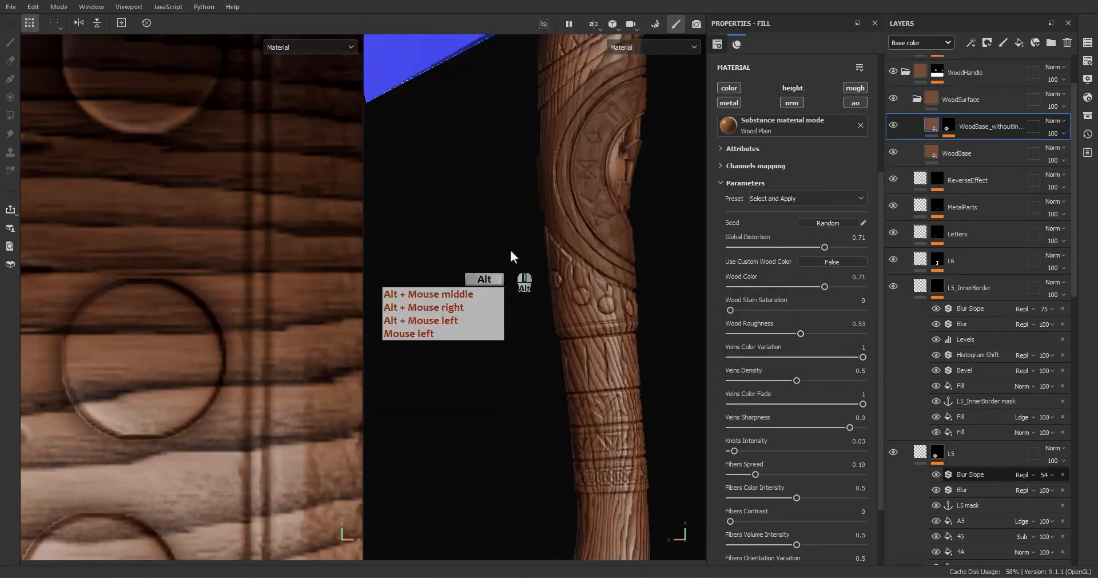
left_click_drag(510, 252, 577, 306, "alt")
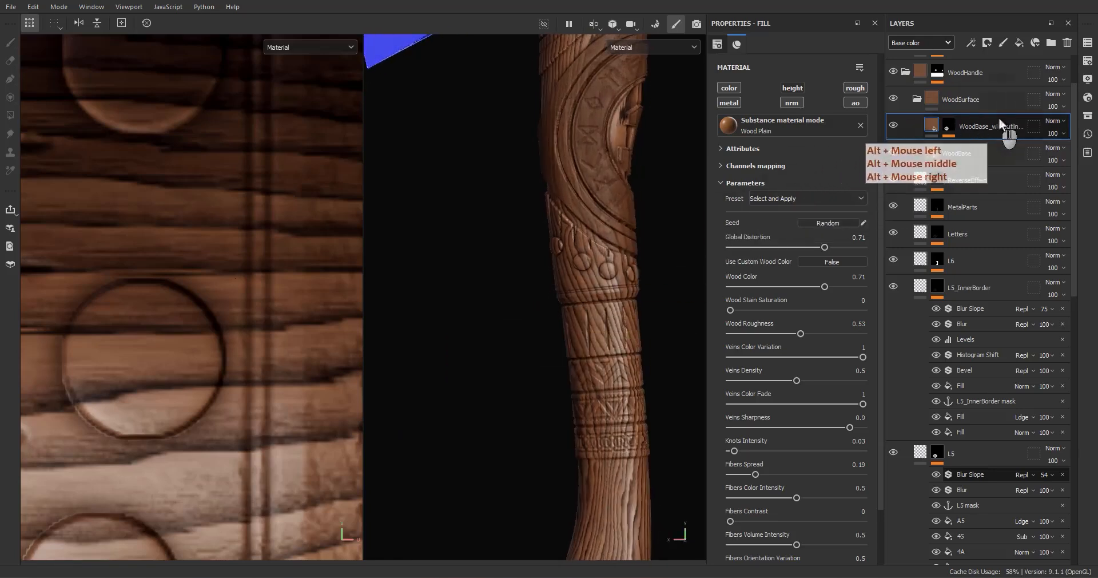
- Add the Bronze Armor smart material to the WoodHandle folder and place it above the WoodSurface folder
left_click(1035, 42)
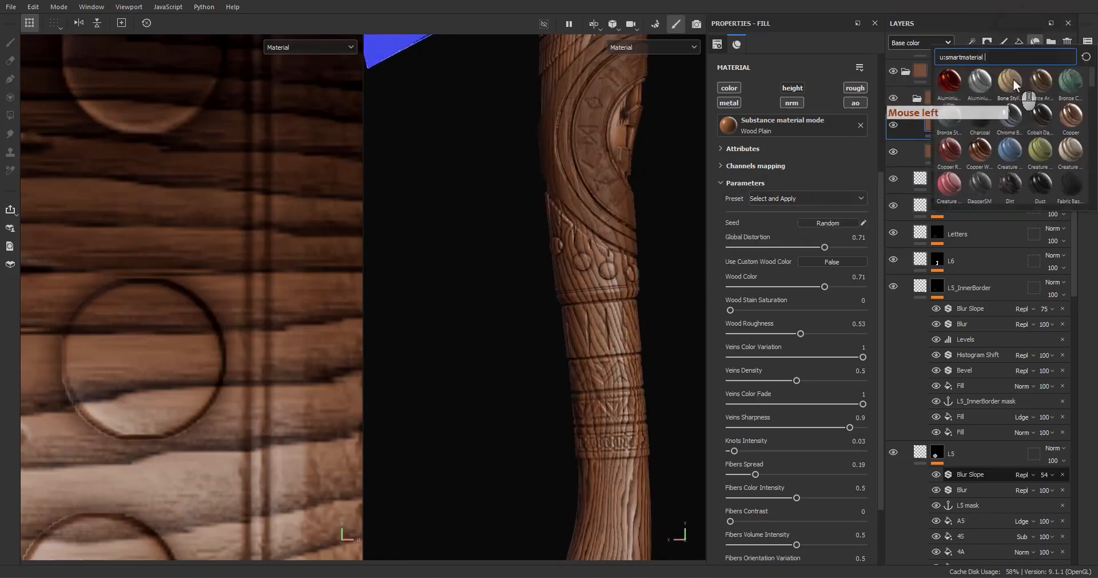
left_click(1045, 87)
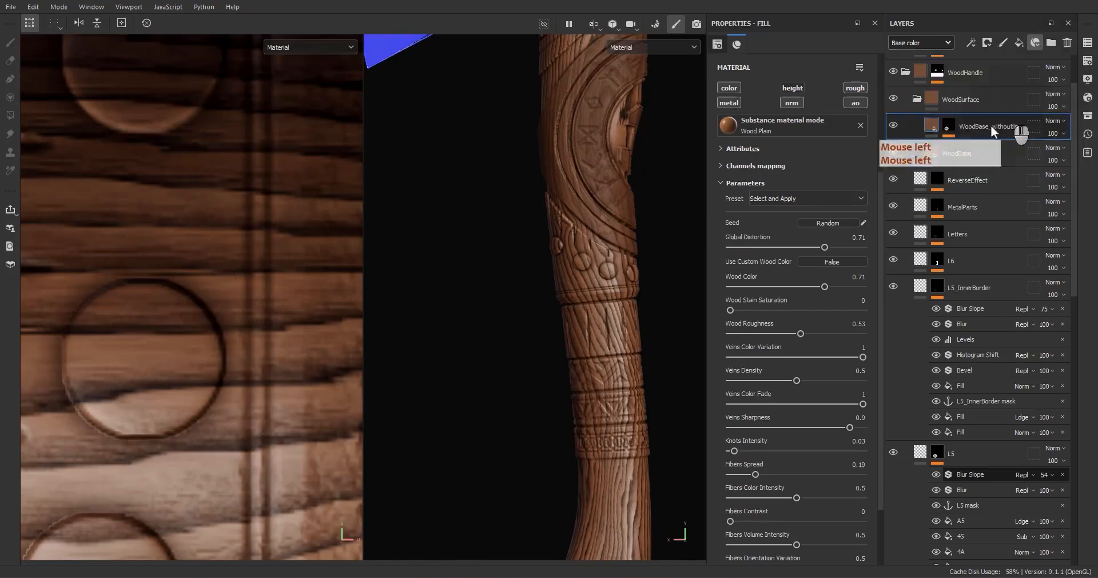
left_click(970, 125)
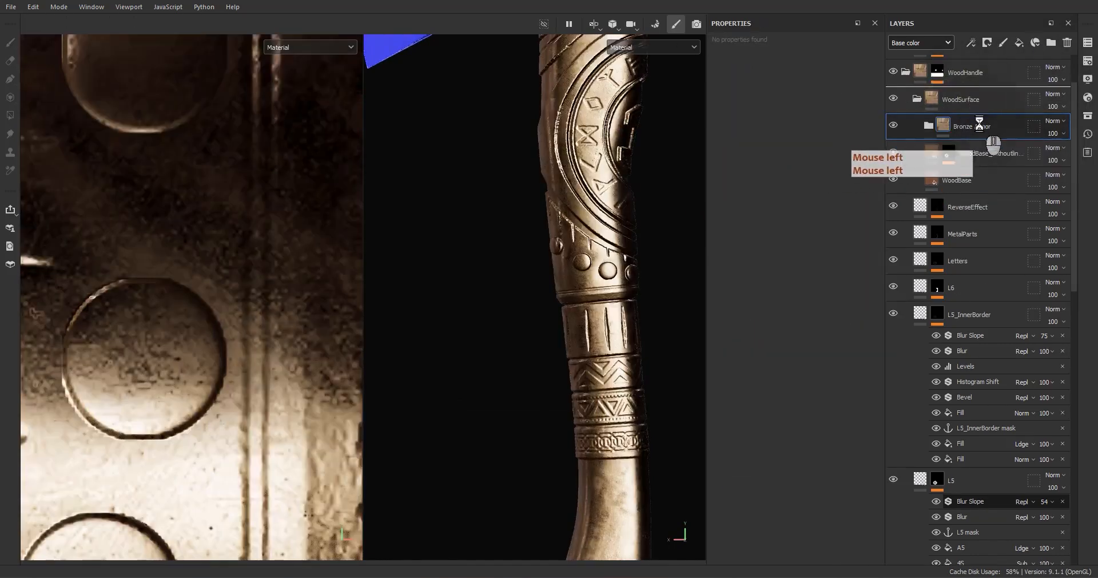
left_click_drag(974, 125, 961, 99)
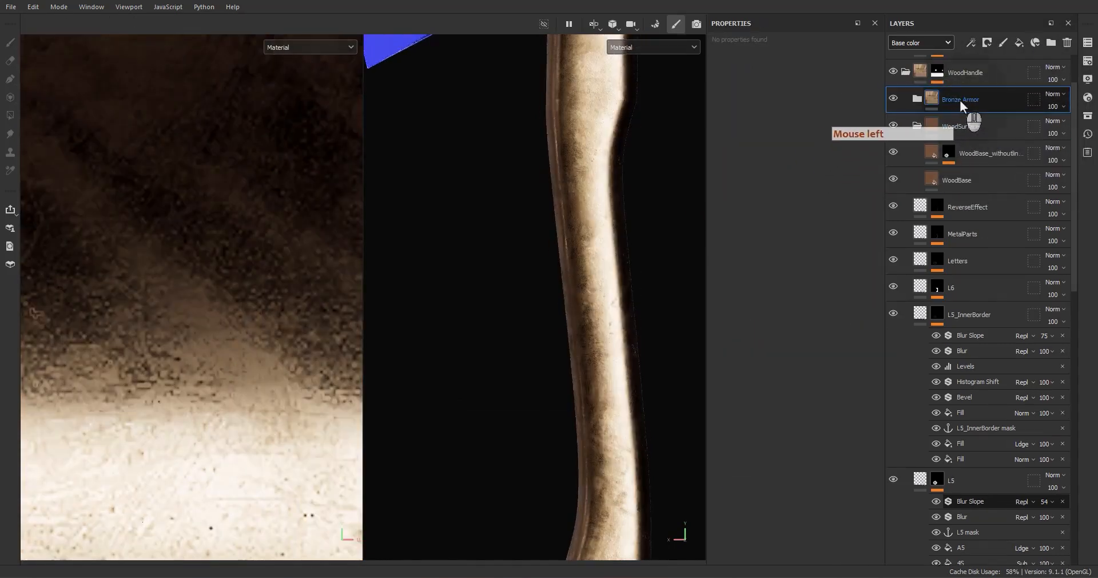
- Add a black mask to the Bronze Armor folder and put a fill effect in that mask
right_click(960, 100)
left_click(966, 9)
right_click(934, 96)
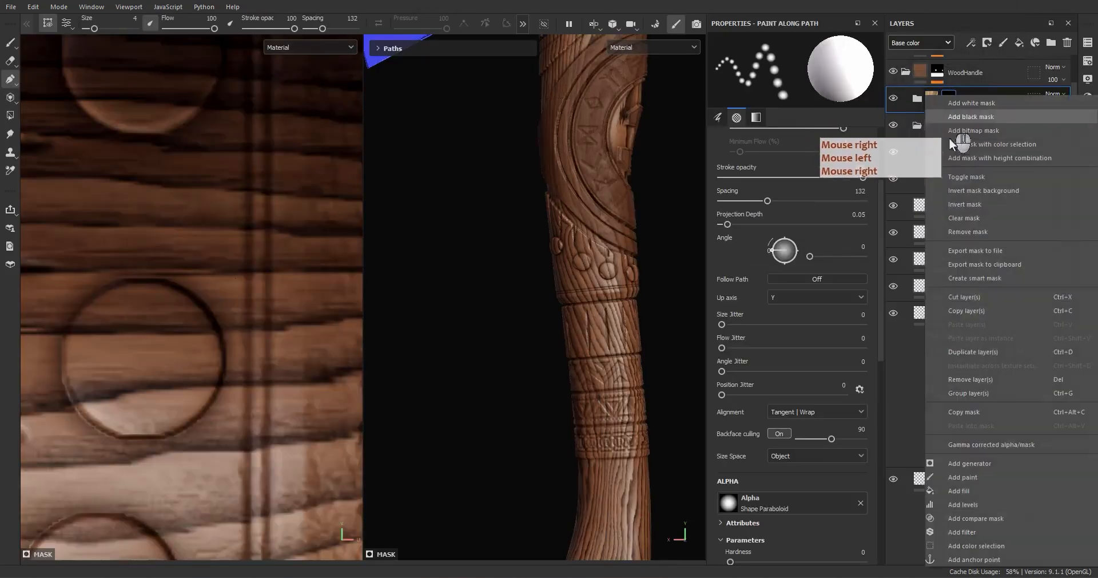
left_click(959, 490)
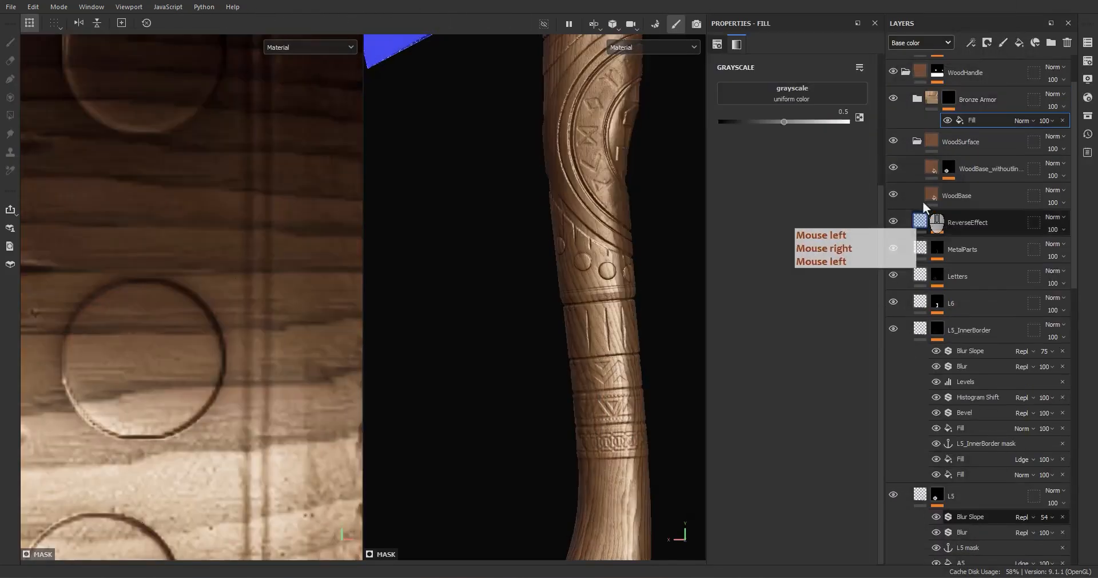
- Use the MetalParts mask anchor point as the grayscale source of the Bronze Armor mask's fill
left_click(758, 90)
left_click(847, 104)
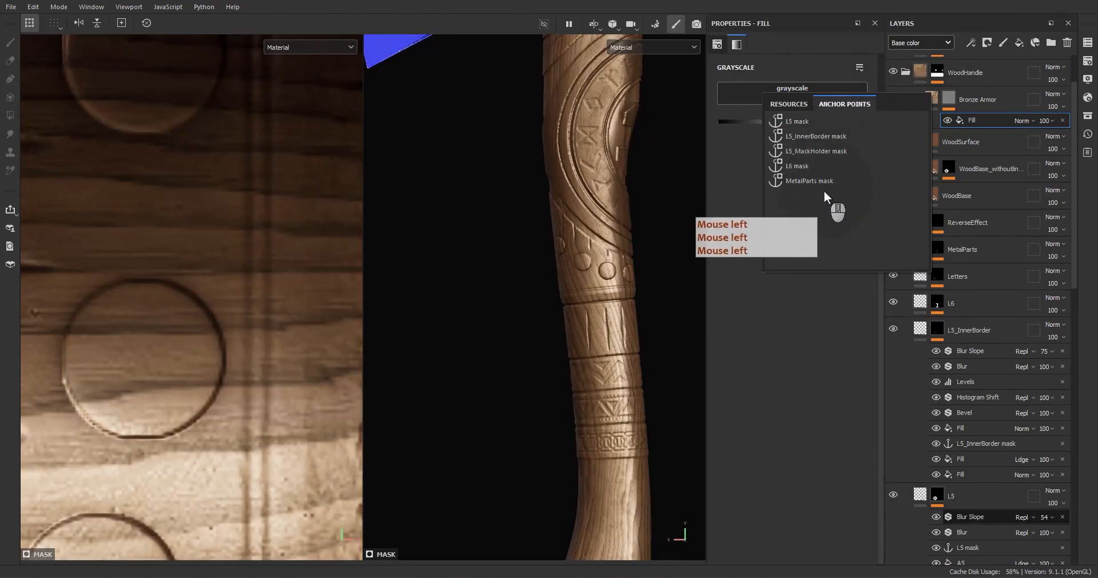
left_click(795, 182)
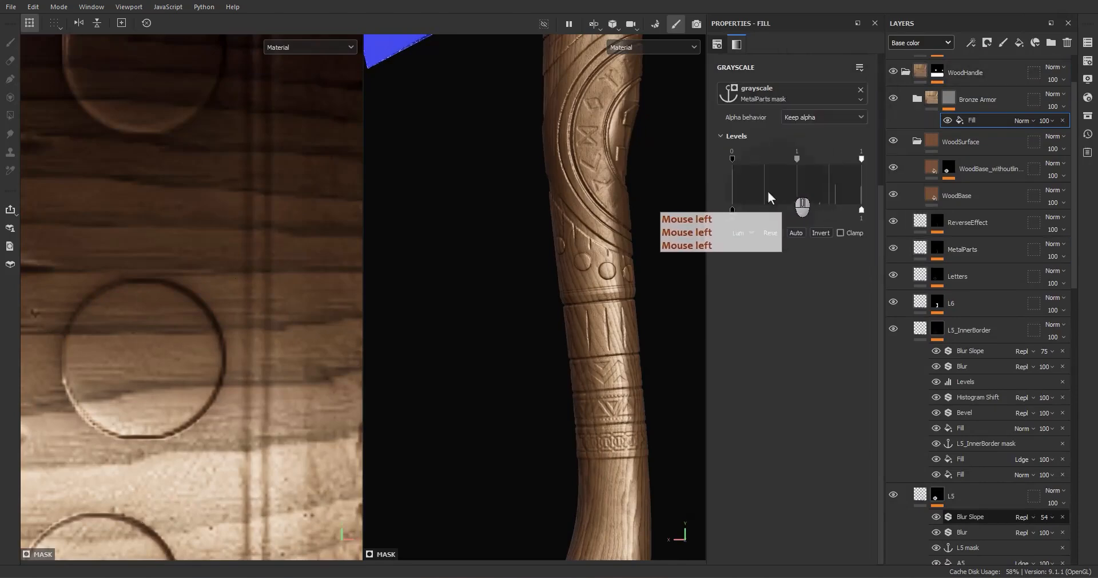
scroll(627, 269, "up", 5)
left_click_drag(568, 294, 492, 304, "alt")
- Disable the height channel on the Base Metal, Surface Details and Edges Damages layers inside Bronze Armor
left_click(917, 98)
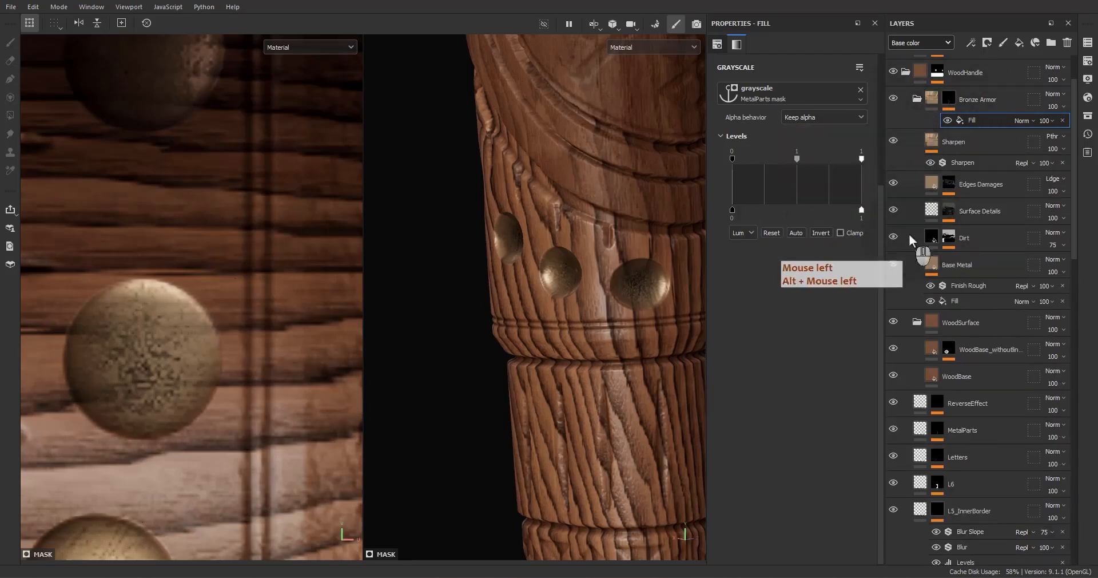
left_click(975, 267)
left_click(737, 189)
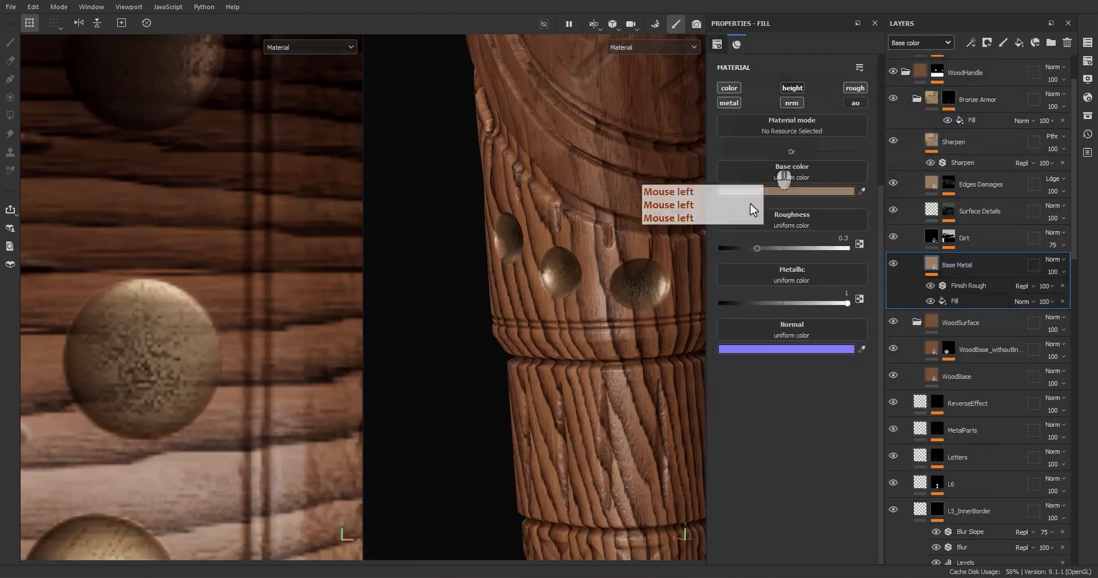
left_click(949, 215)
left_click(801, 88)
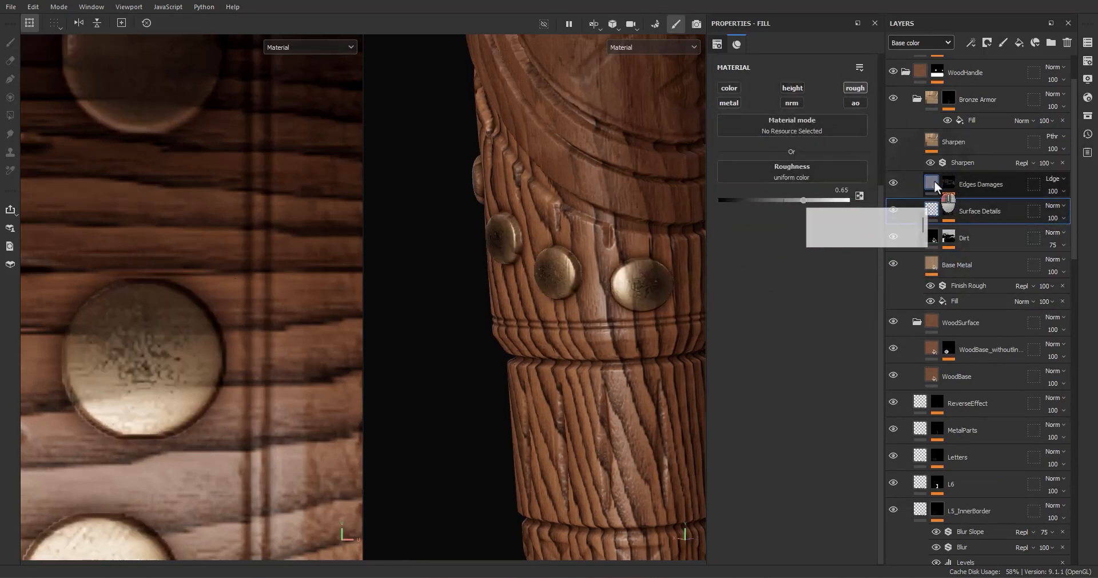
left_click(933, 181)
left_click(793, 88)
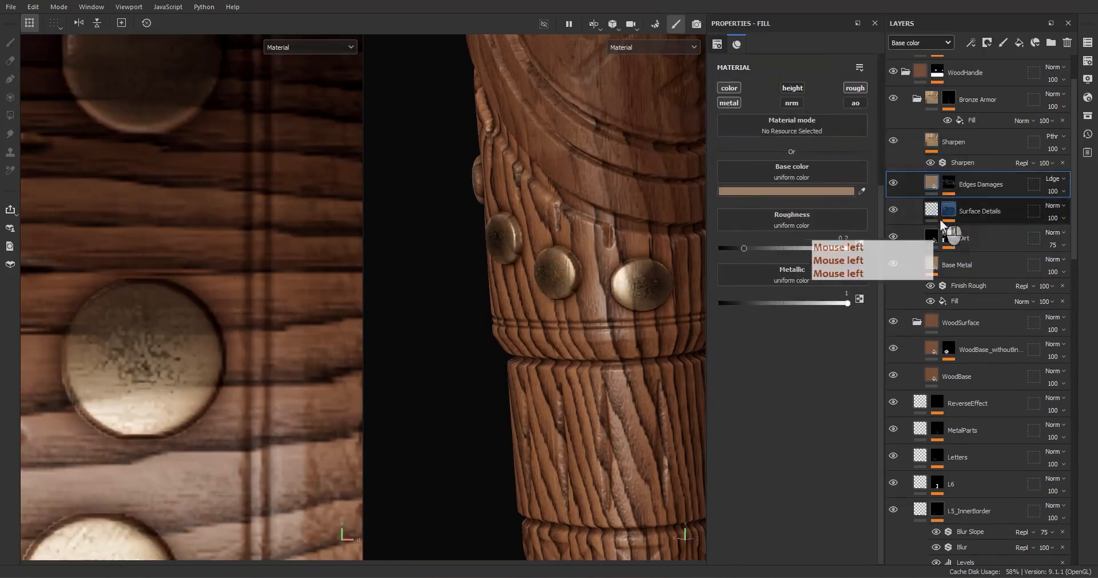
left_click(938, 150)
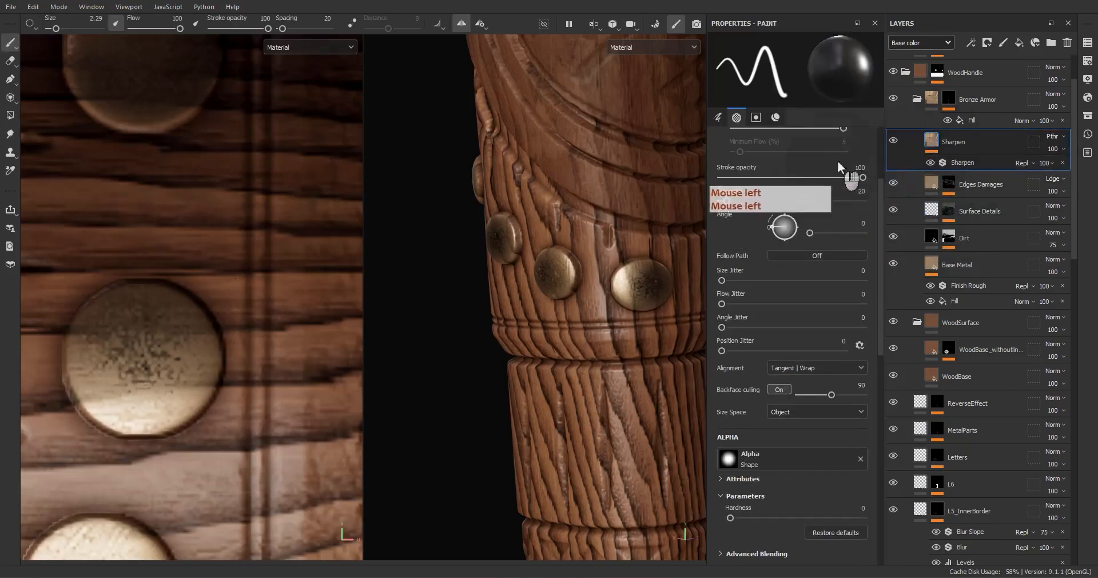
left_click(917, 98)
left_click_drag(566, 298, 862, 278, "alt")
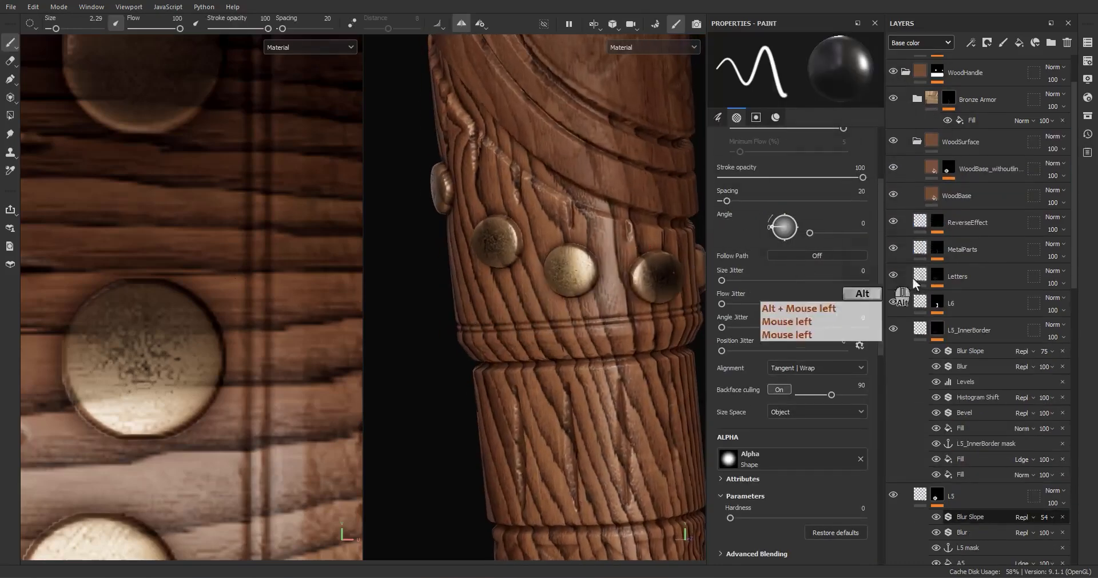
- Enable the ambient occlusion channel on the Base Metal layer of Bronze Armor
left_click(918, 100)
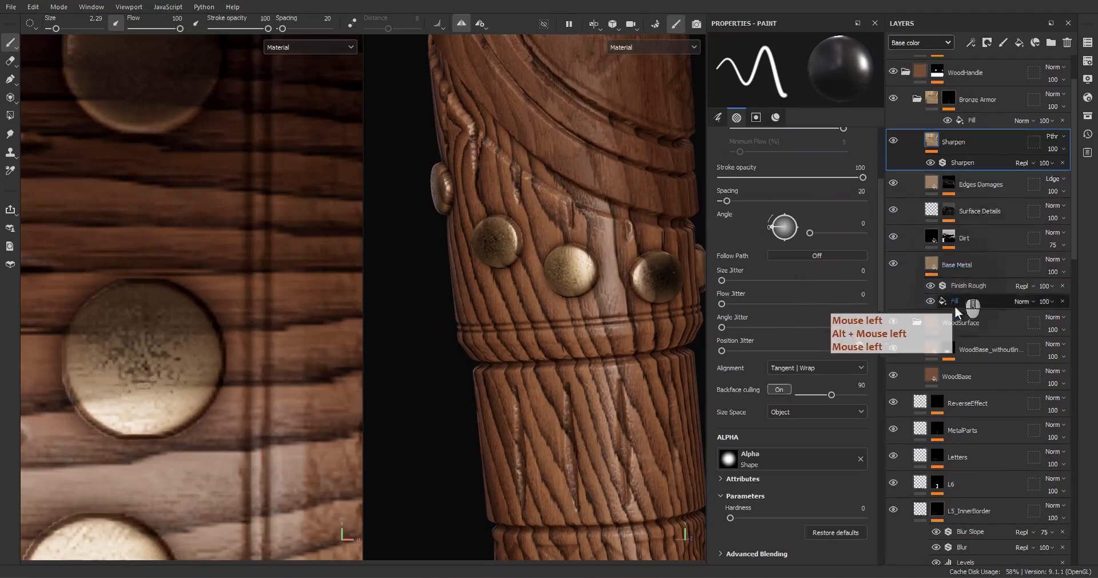
left_click(955, 264)
left_click(855, 102)
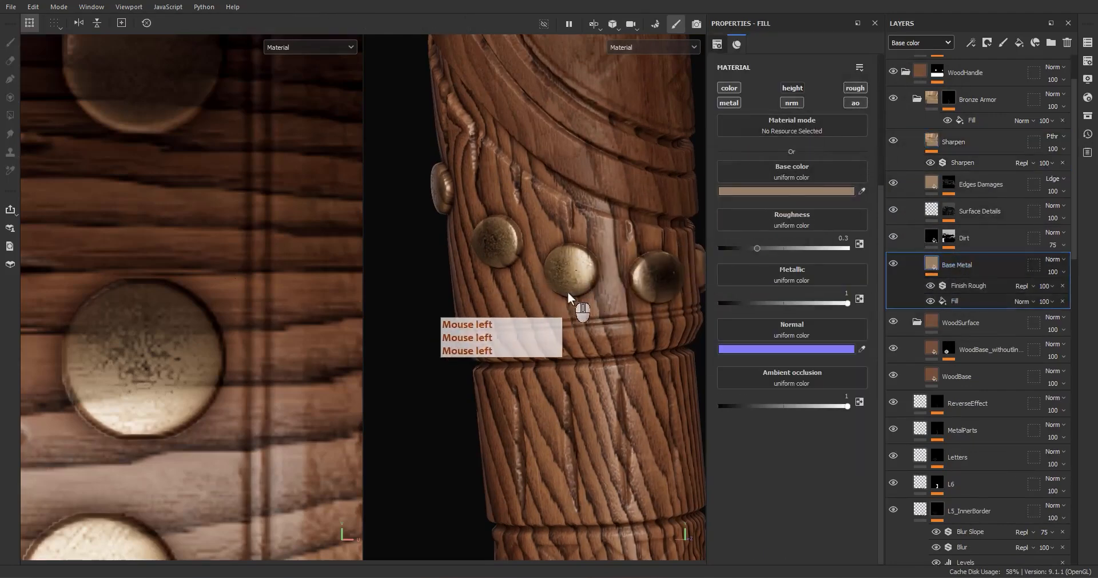
mouse_move(567, 291)
left_mouse_down("alt")
mouse_move(624, 308)
mouse_move(581, 296)
left_mouse_up("alt")
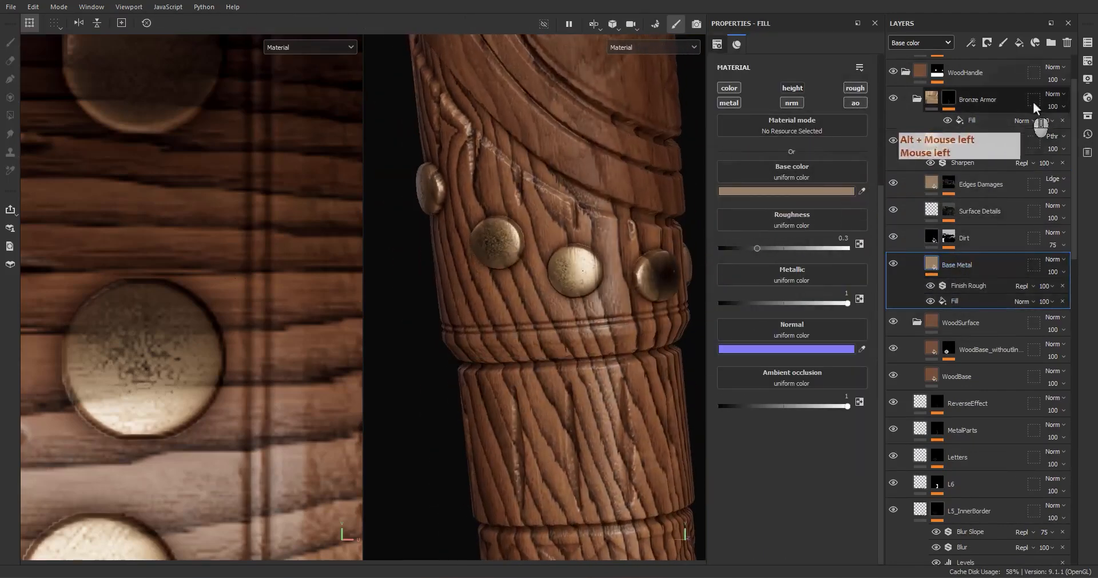
- Apply the Bronze Armor folder's Normal blending mode to all channels and check the metal studs
right_click(1055, 96)
left_click(1057, 102)
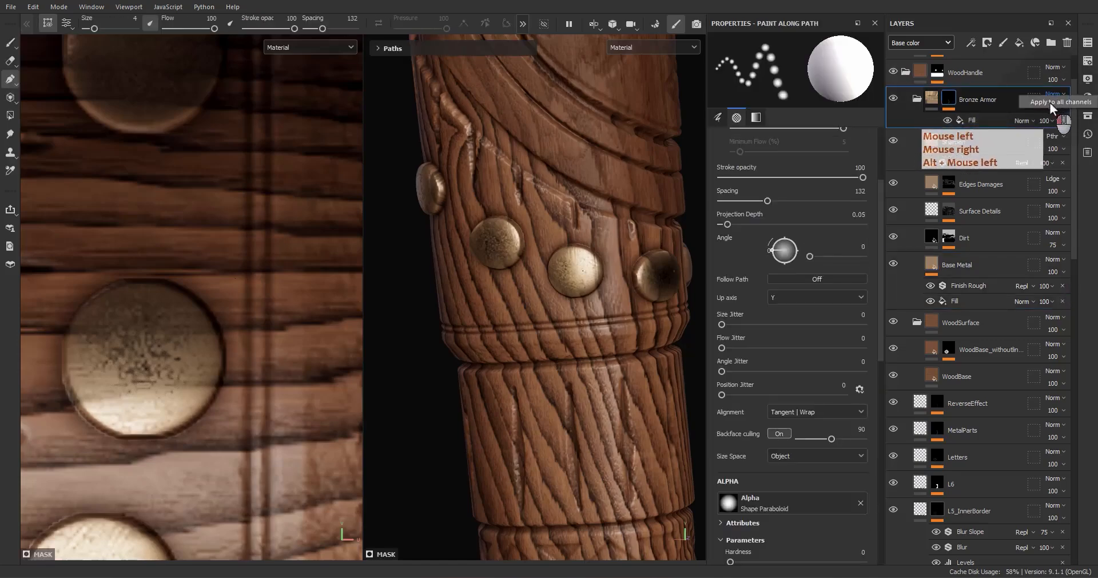
left_click(549, 249, "alt")
left_click_drag(549, 249, 558, 299, "alt")
mouse_move(557, 299)
right_mouse_down("shift")
mouse_move(499, 253)
mouse_move(465, 286)
mouse_move(509, 176)
mouse_move(574, 157)
mouse_move(638, 156)
mouse_move(652, 216)
mouse_move(612, 270)
mouse_move(673, 239)
mouse_move(559, 287)
right_mouse_up("shift")
left_click(979, 288)
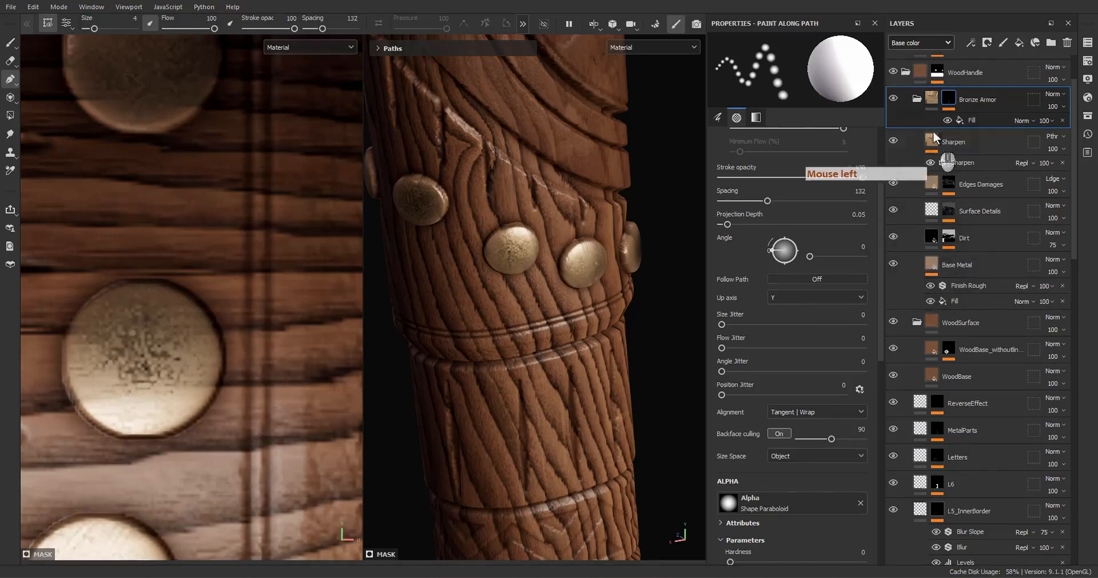
- Set the height of the ReverseEffect layer to -0.5565 to deepen the wood around the studs
left_click(917, 99)
left_click(910, 228)
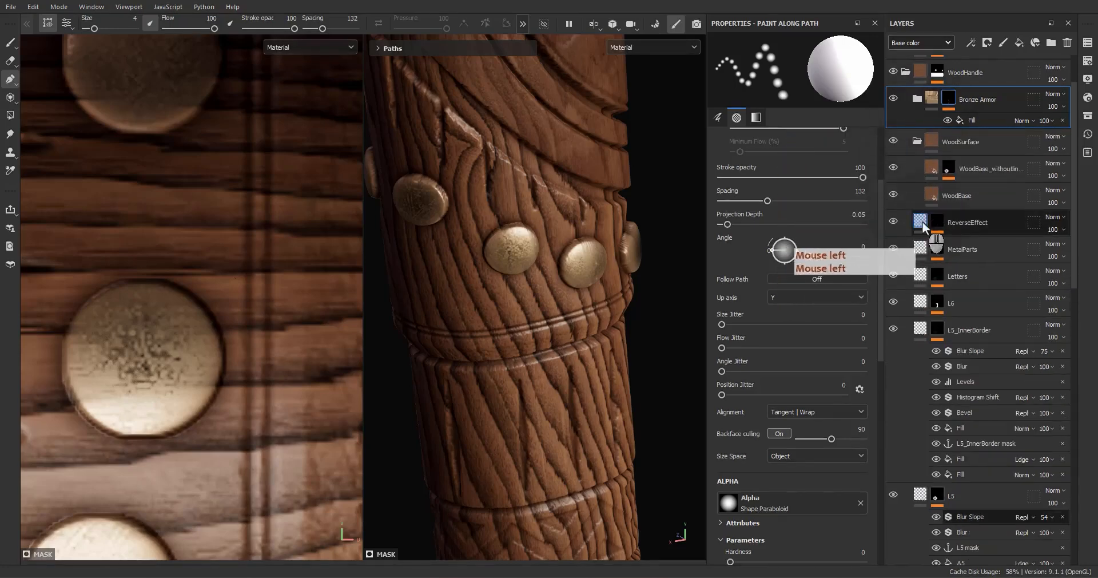
left_click_drag(769, 197, 747, 198)
left_click_drag(686, 246, 658, 243, "alt")
- Inspect the ReverseEffect mask and add a Levels effect above its subtracting MetalParts fill
left_click(939, 222, "alt")
left_click(964, 242)
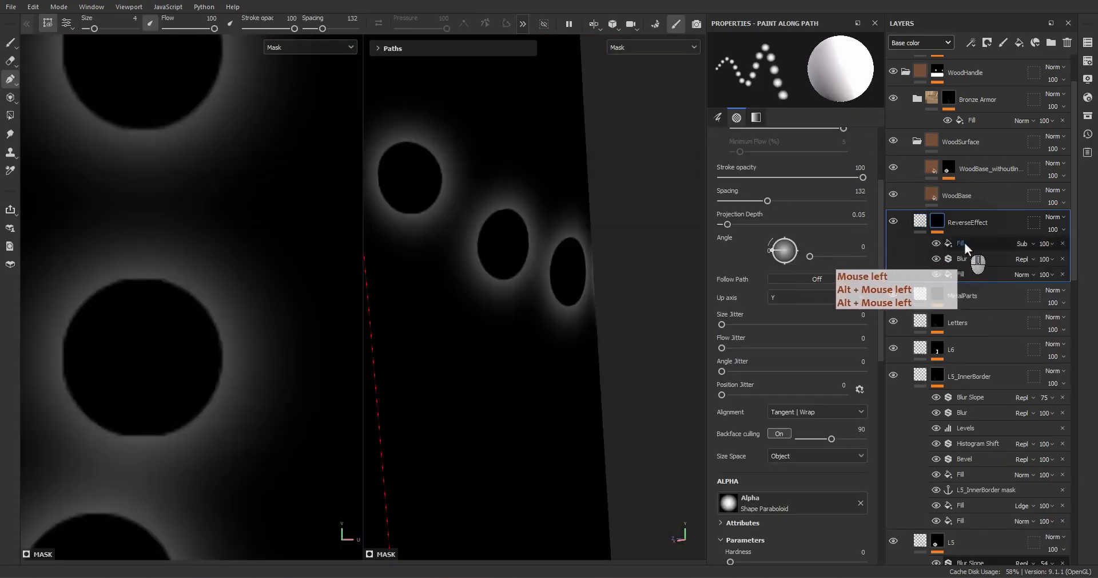
right_click(964, 242)
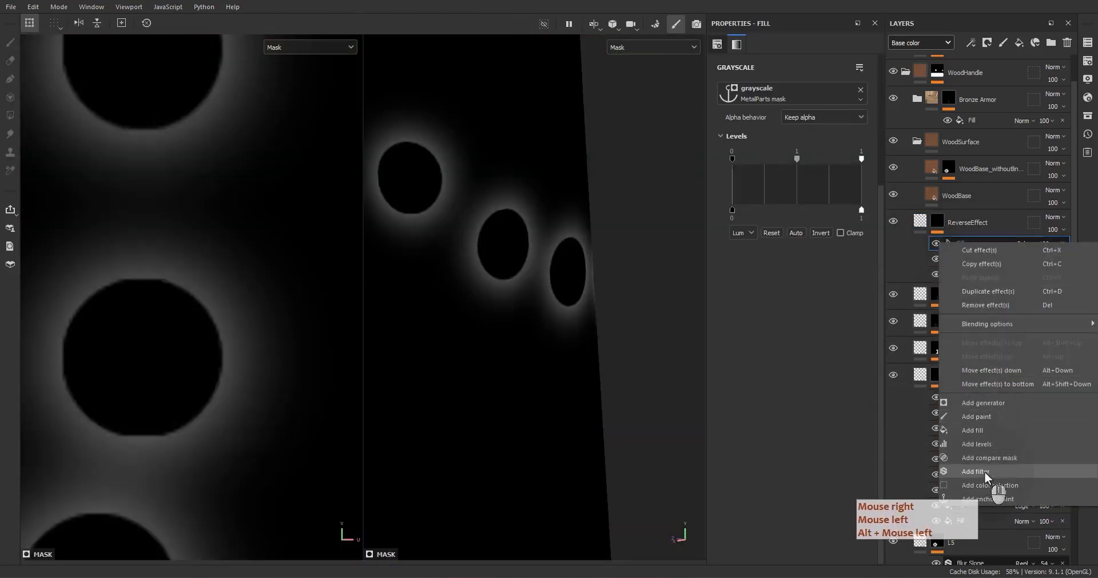
left_click(985, 441)
left_click(921, 222)
left_click(938, 222, "alt")
left_click(963, 260)
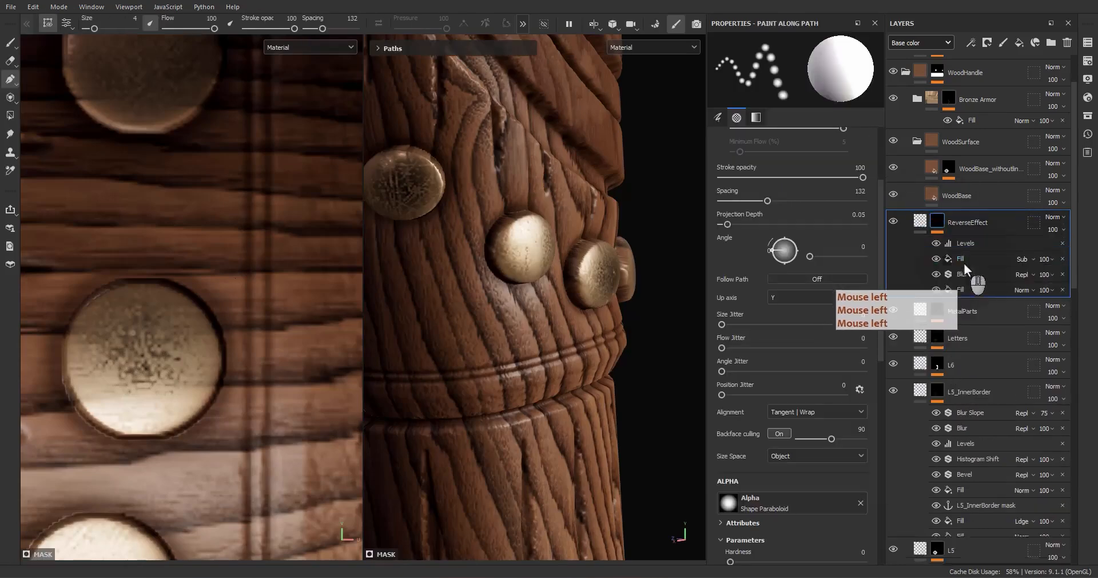
- Set the ReverseEffect mask's Levels to a black point of 0.097, midtone of 1.459 and white point of 0.825
left_click(963, 245)
mouse_move(796, 71)
left_mouse_down()
mouse_move(736, 71)
mouse_move(807, 67)
left_mouse_up()
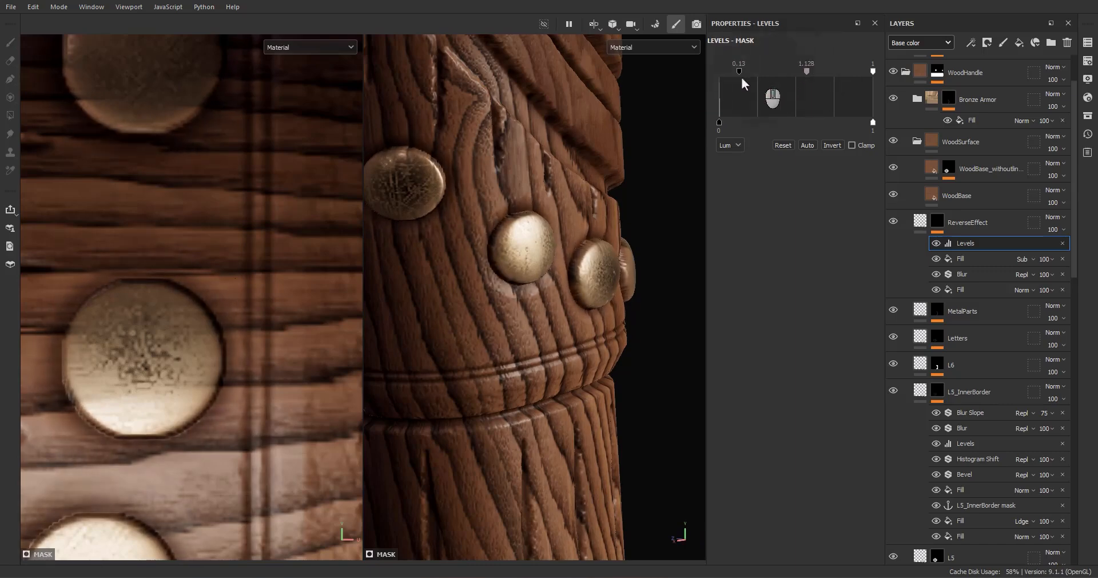
left_click_drag(736, 67, 733, 70)
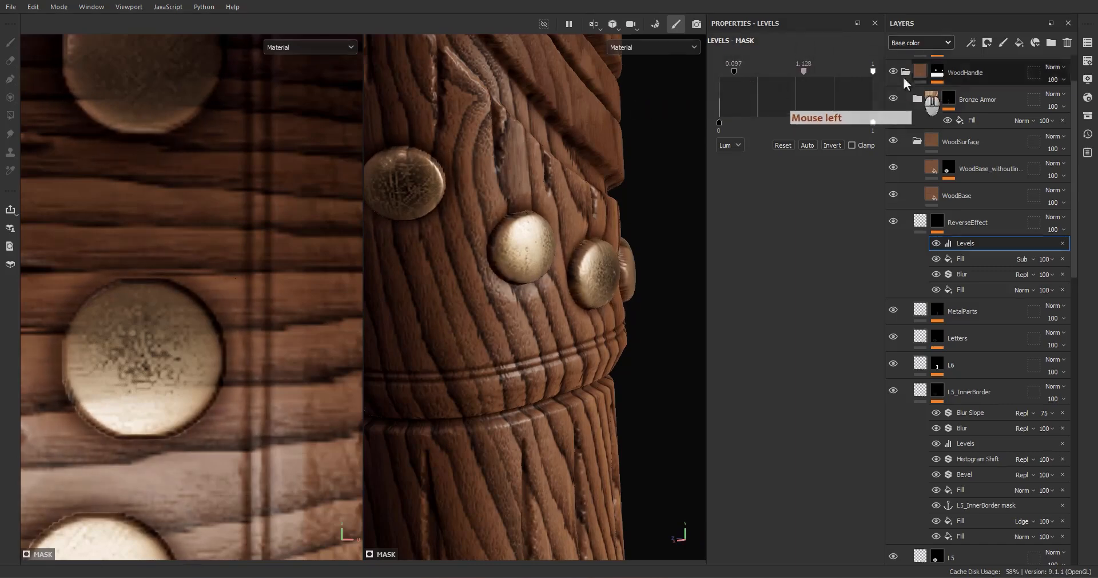
left_click_drag(873, 71, 791, 71)
left_click(843, 68)
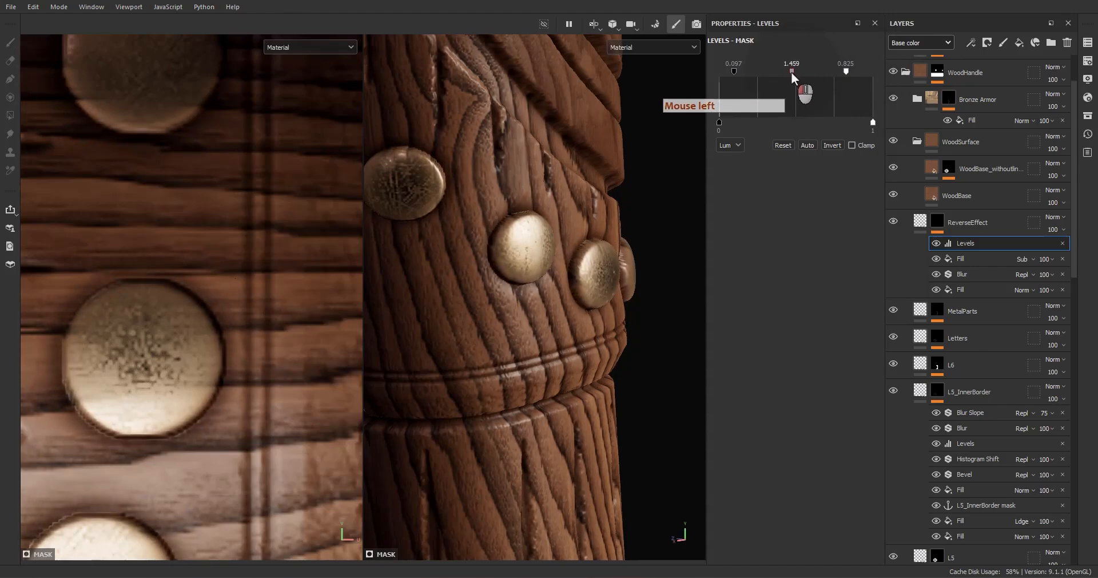
mouse_move(564, 231)
left_mouse_down("alt")
mouse_move(510, 210)
mouse_move(514, 143)
mouse_move(538, 145)
mouse_move(533, 188)
left_mouse_up("alt")
left_click(915, 228)
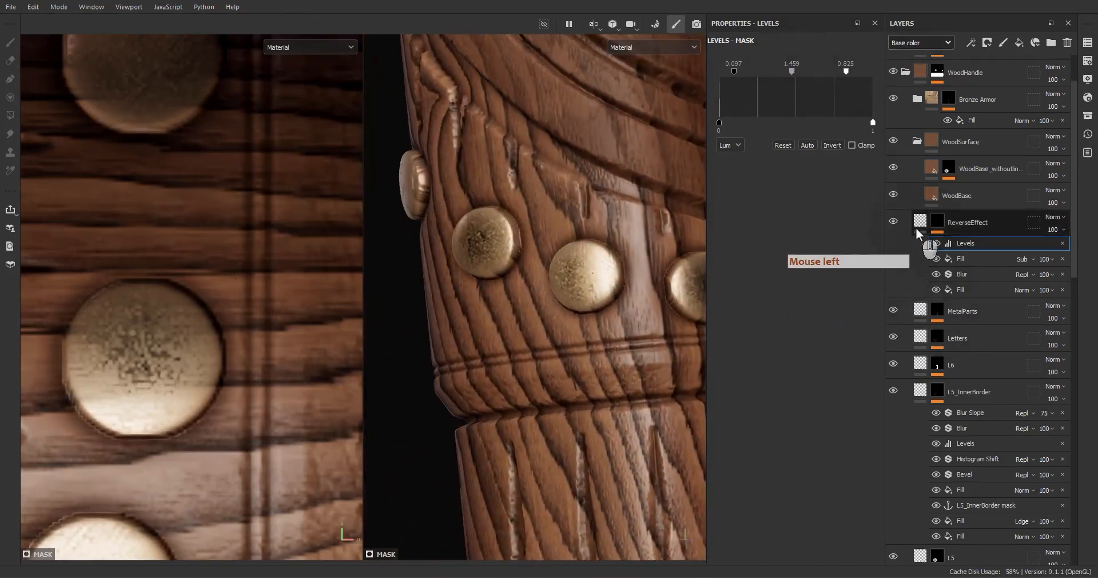
left_click(921, 227)
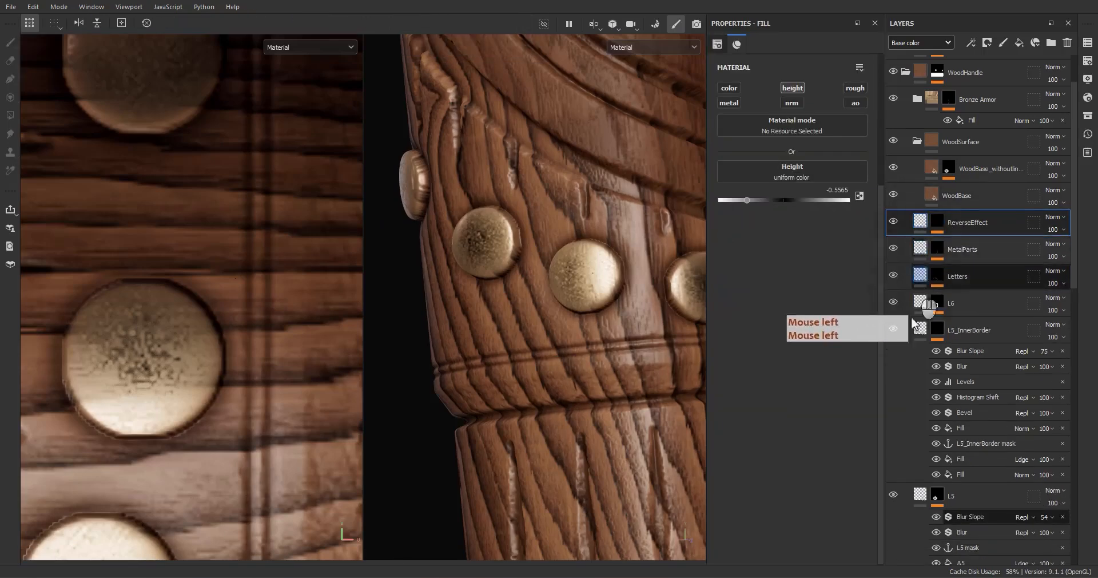
- Check the L6 mask's effects and add a second fill to the WoodBase_withoutlines mask
left_click(921, 335)
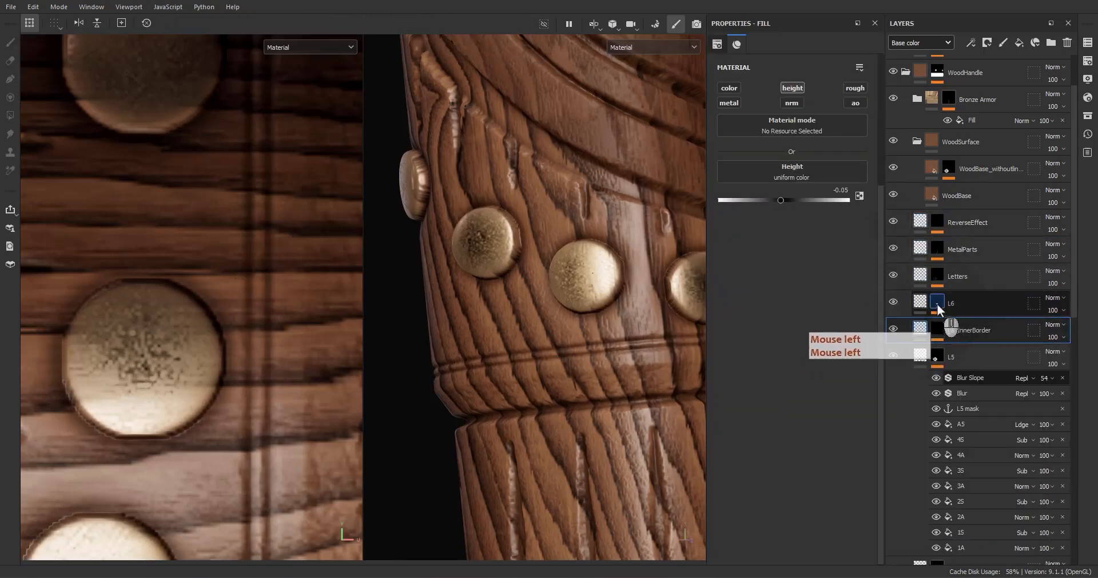
left_click(937, 303)
left_click(966, 170)
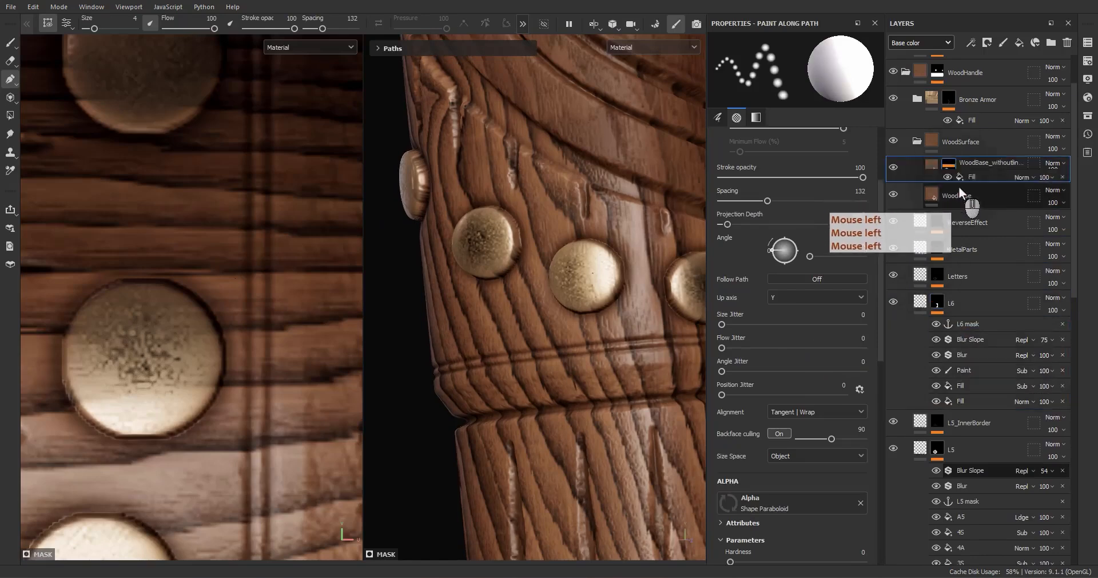
left_click(978, 193)
right_click(978, 192)
left_click(979, 380)
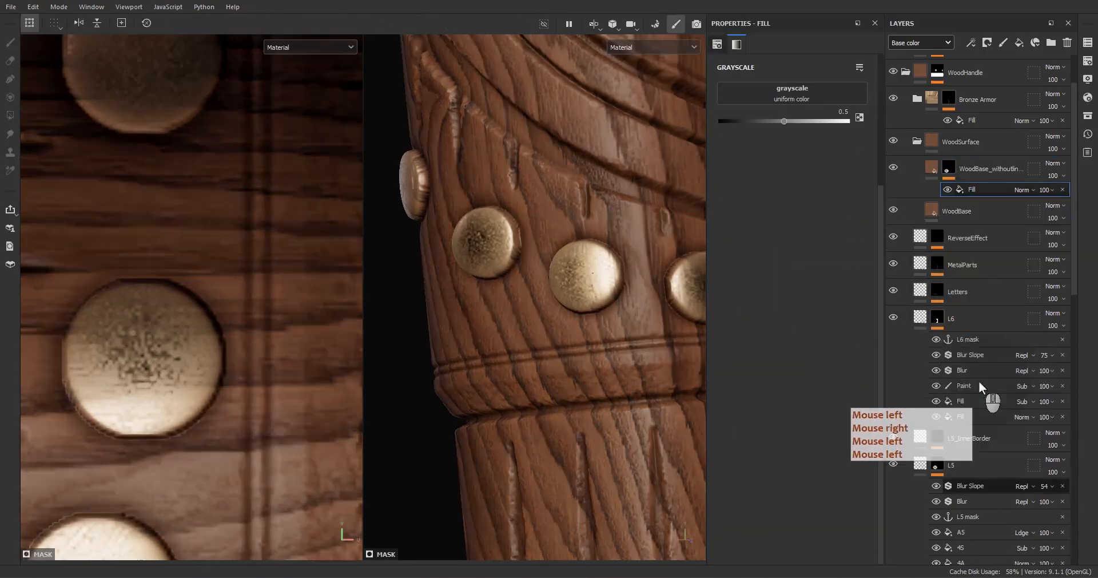
- Drive the new WoodBase_withoutlines mask fill with the L6 mask anchor point and blend it as Linear dodge (Add)
left_click(799, 91)
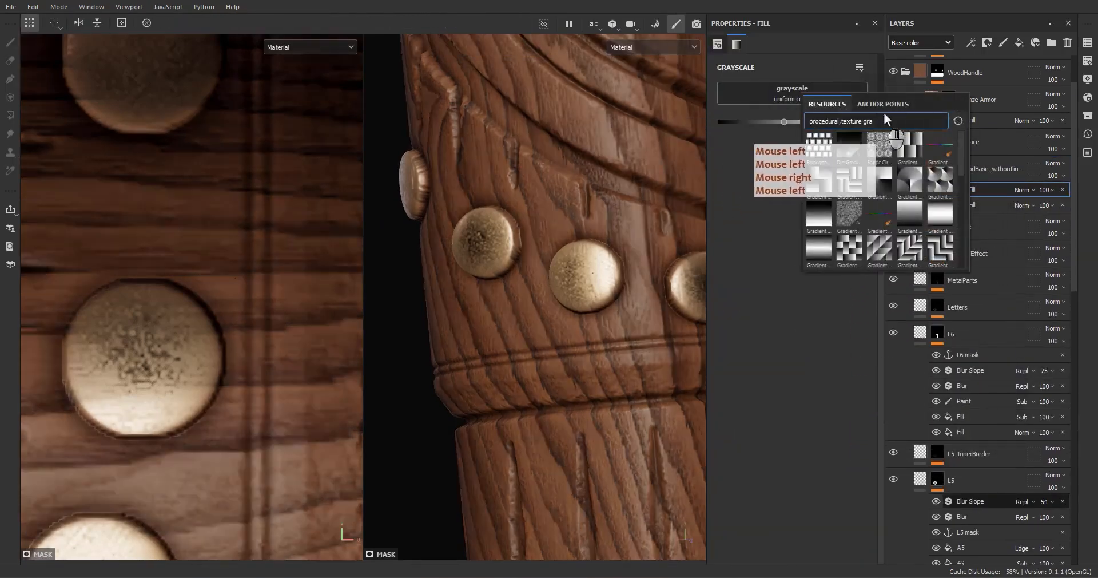
left_click(883, 106)
left_click(835, 166)
left_click(1024, 190)
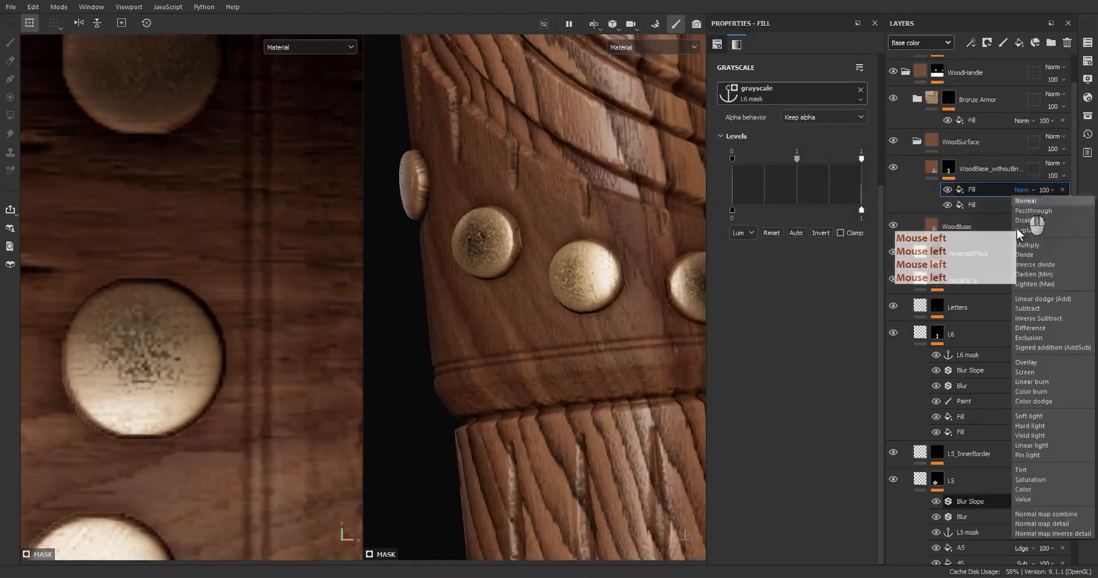
left_click(1032, 300)
scroll(611, 269, "down", 6)
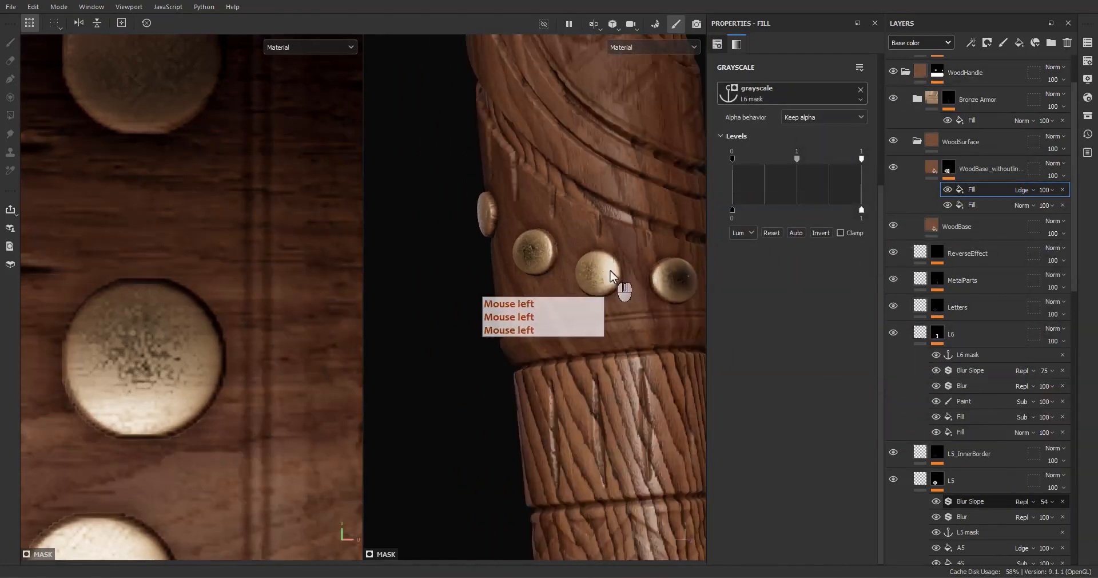
middle_click_drag(612, 262, 538, 326, "alt")
left_click_drag(537, 326, 572, 331, "alt")
middle_click_drag(572, 332, 610, 300, "alt")
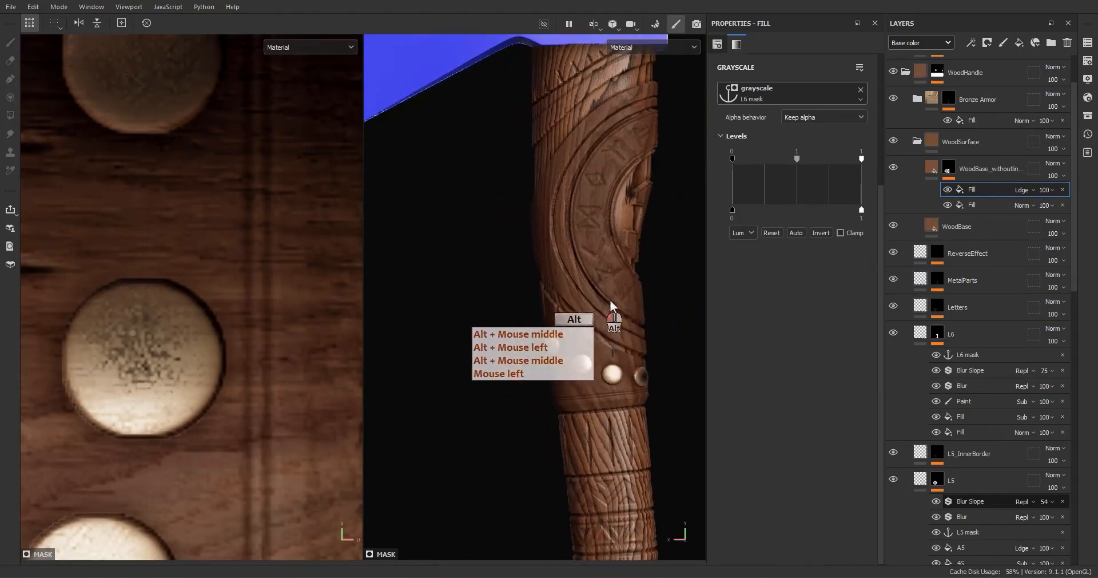
- Open the WoodBase_withoutlines layer's material settings and limit the fill to its color channel only
left_click_drag(609, 300, 569, 315, "alt")
left_click(932, 167)
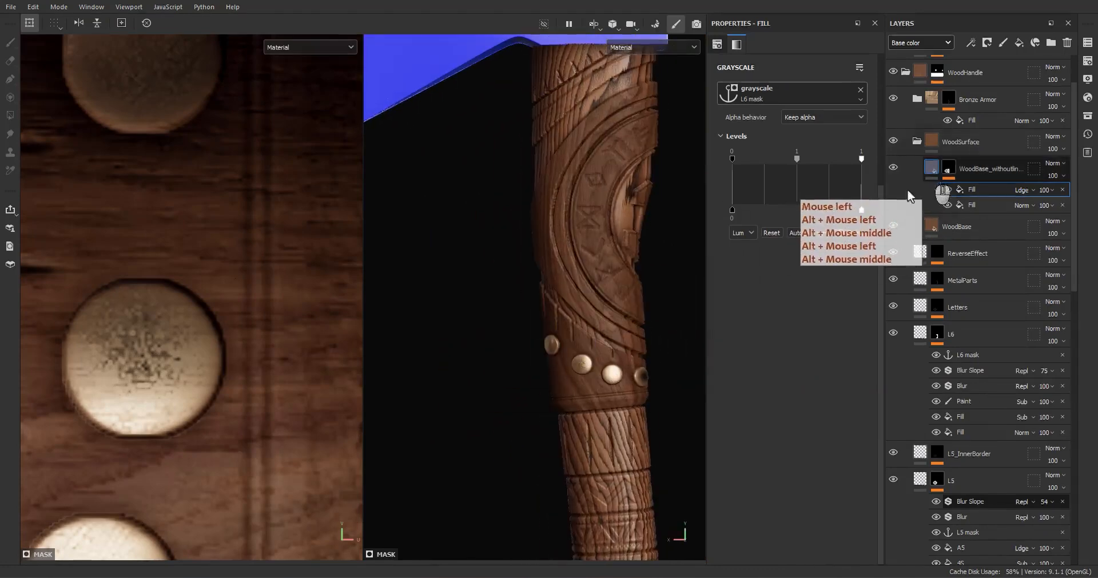
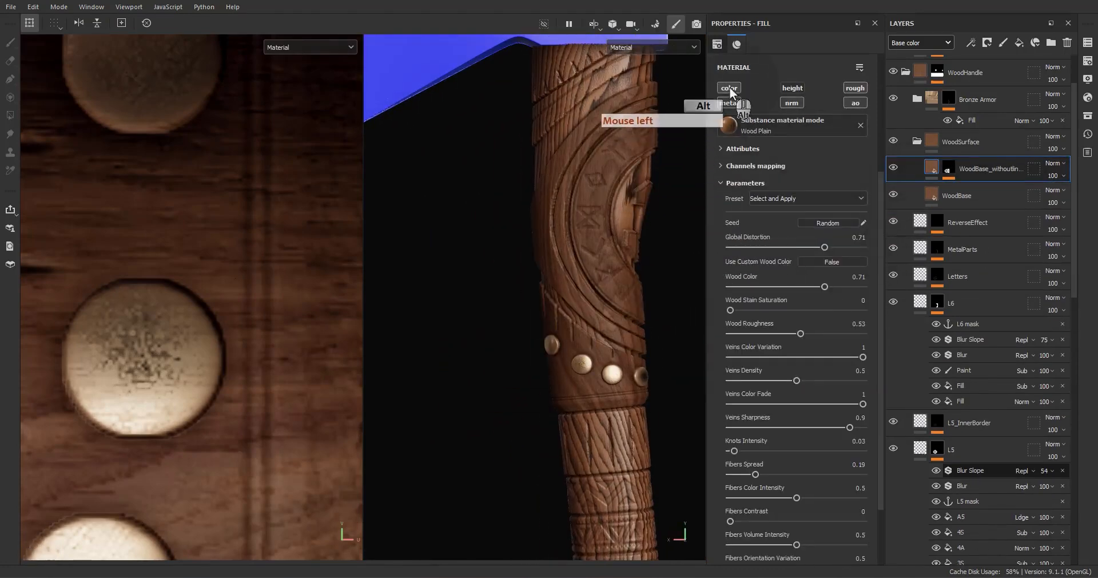
left_click(730, 88, "alt")
scroll(752, 113, "up", 3)
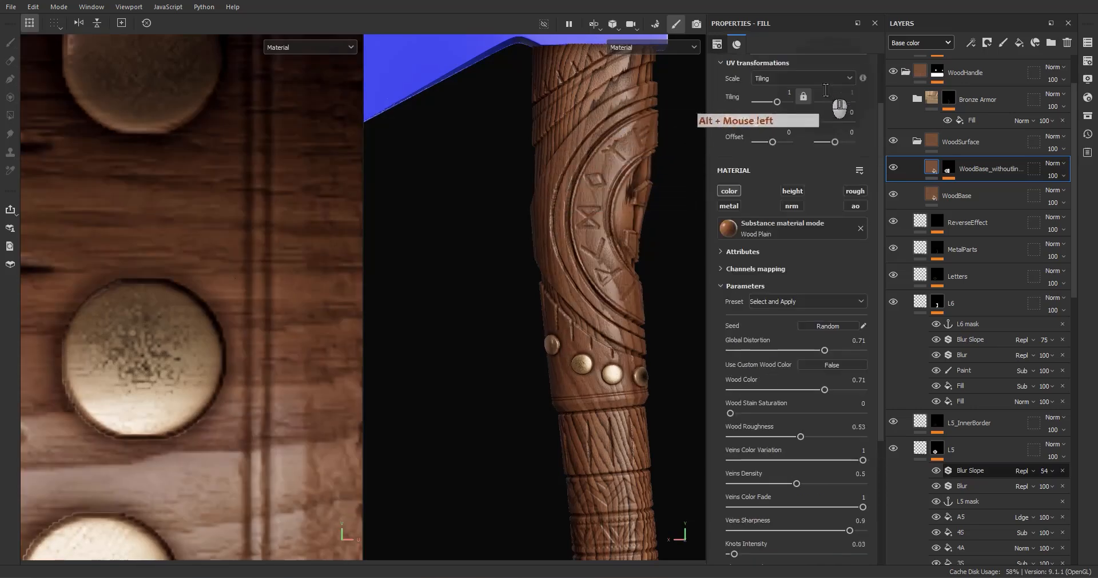
- Try replacing the WoodBase_withoutlines layer's Wood Plain material with a uniform grey base color of 949494
left_click(855, 228)
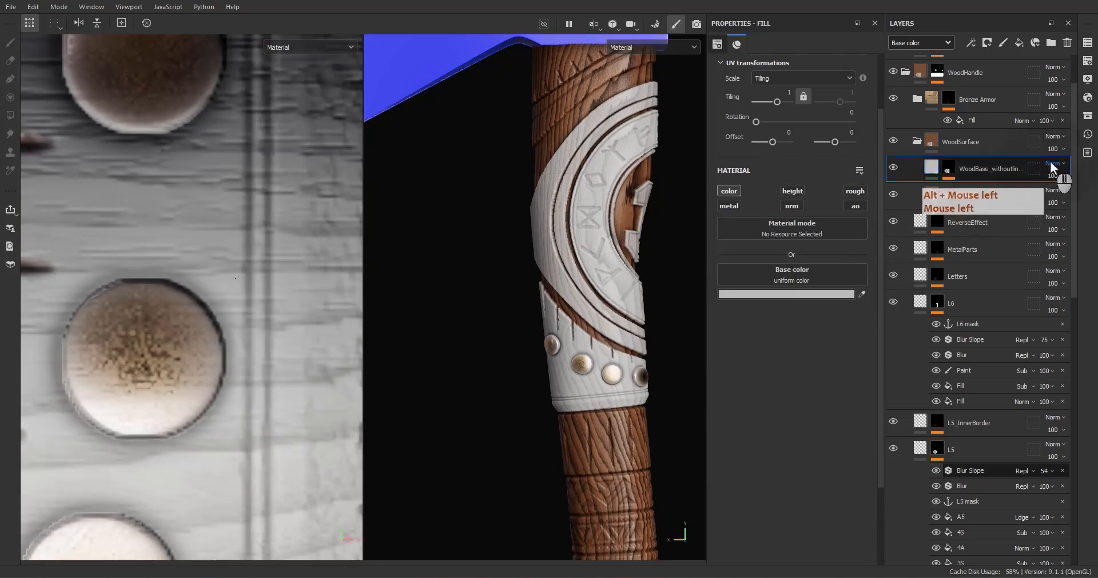
left_click(787, 294)
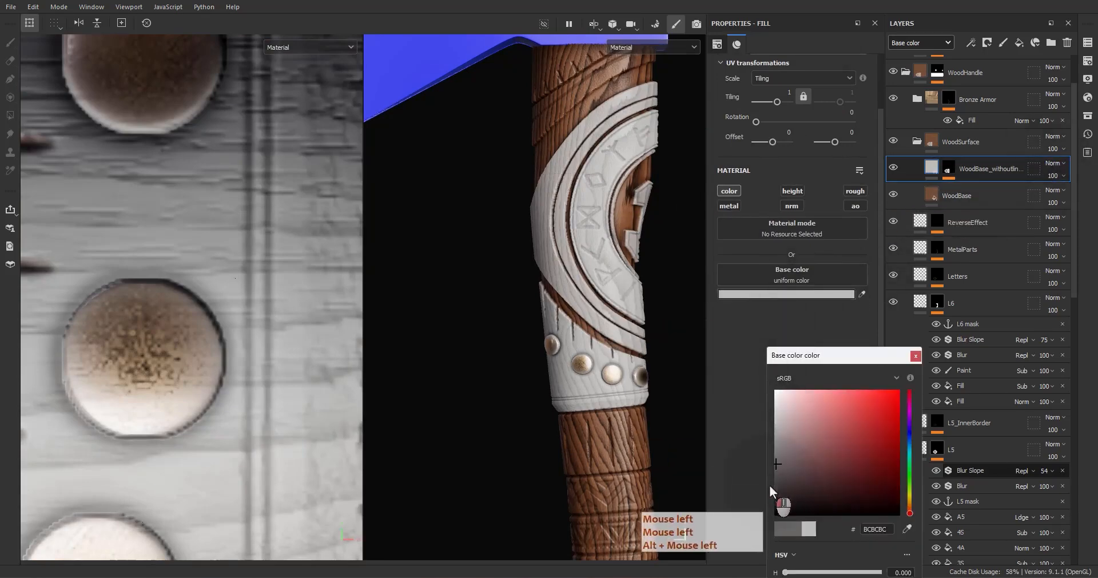
left_click(771, 485)
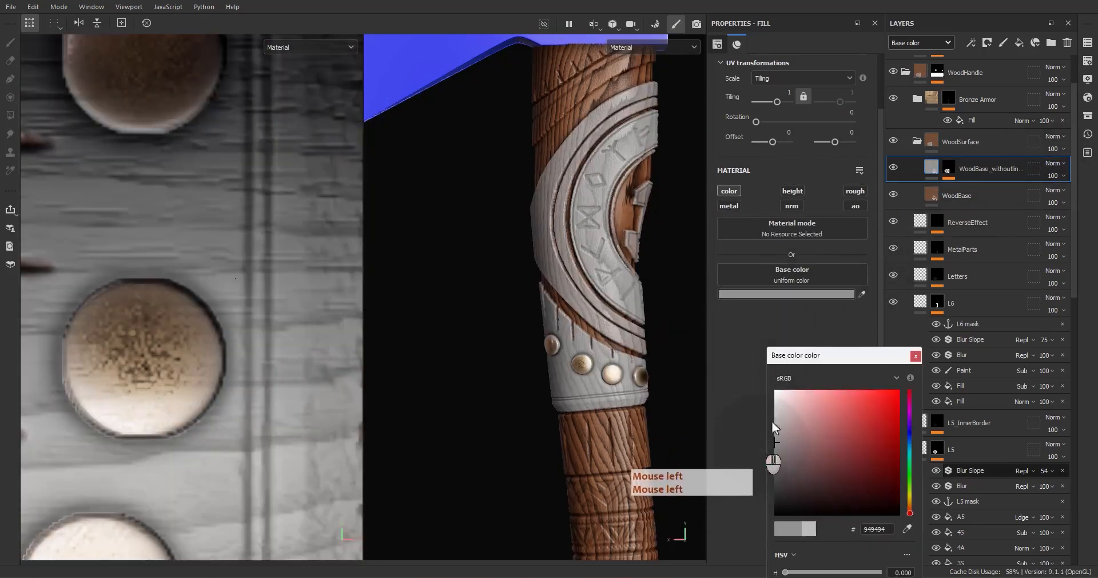
- Try blending the grey WoodBase_withoutlines layer over the wood as Overlay and as Soft light
left_click(1054, 164)
left_click(1021, 335)
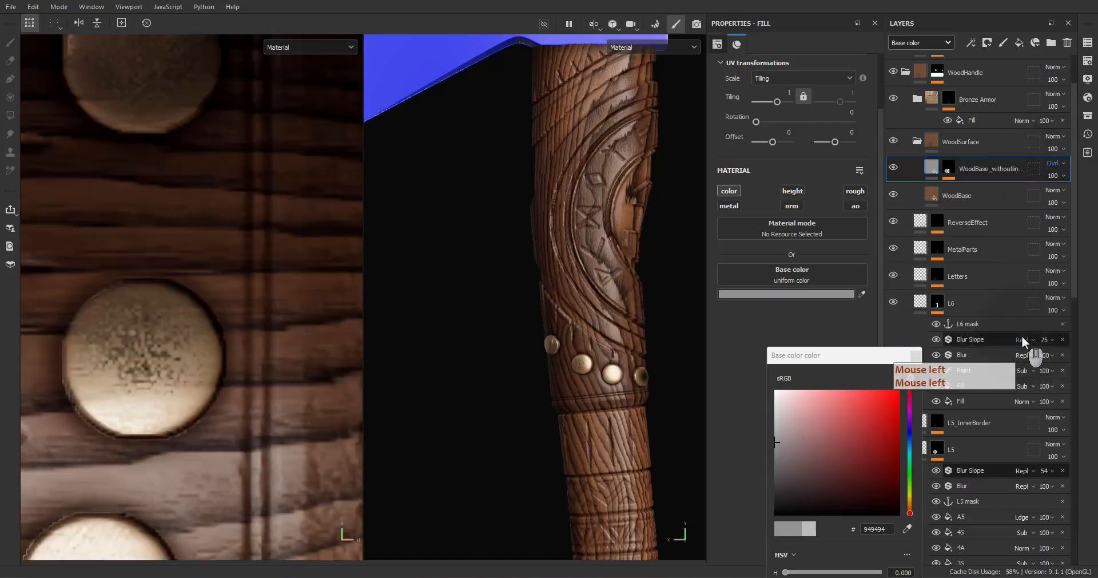
left_click(1057, 163)
left_click(1030, 352)
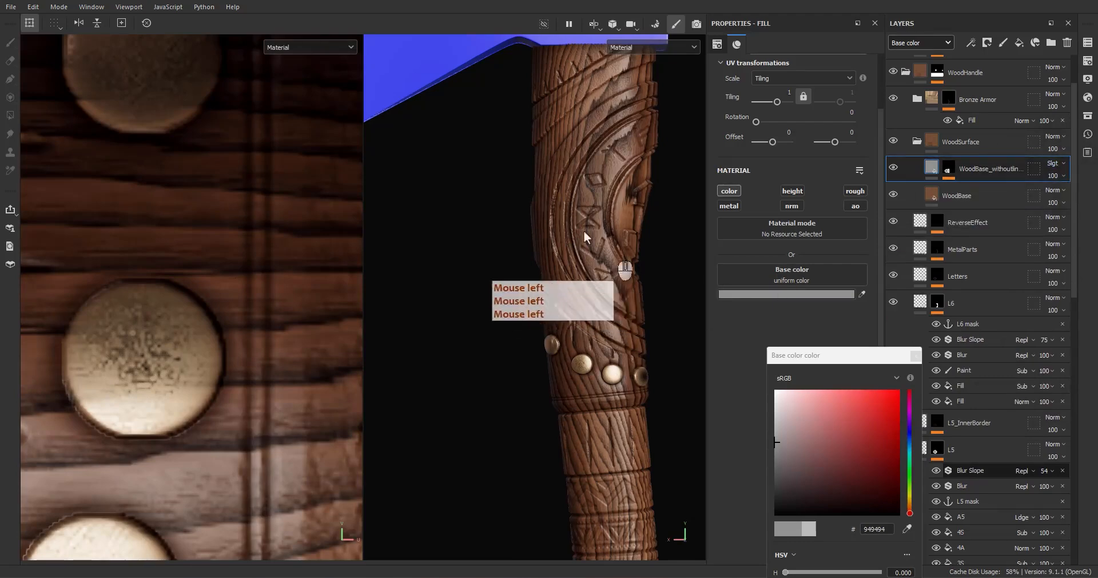
scroll(622, 258, "up", 5)
middle_click_drag(626, 235, 623, 261, "alt")
left_click_drag(622, 261, 572, 266, "alt")
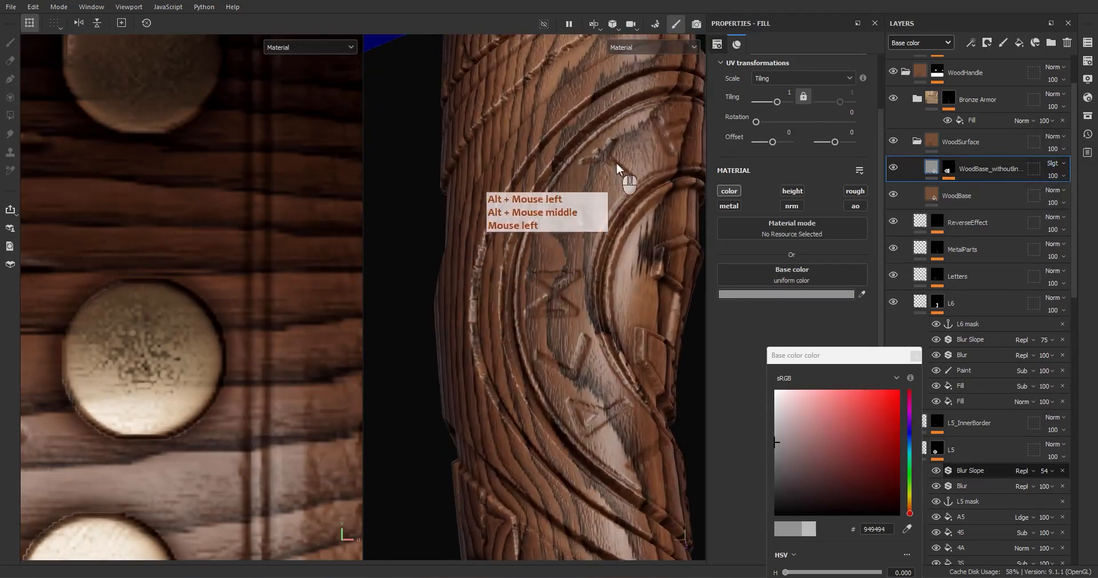
- Undo the blend mode and grey color changes and restore the layer's Wood Plain material
key("ctrl+z")
key("ctrl+z")
key("ctrl+z")
key("ctrl+z")
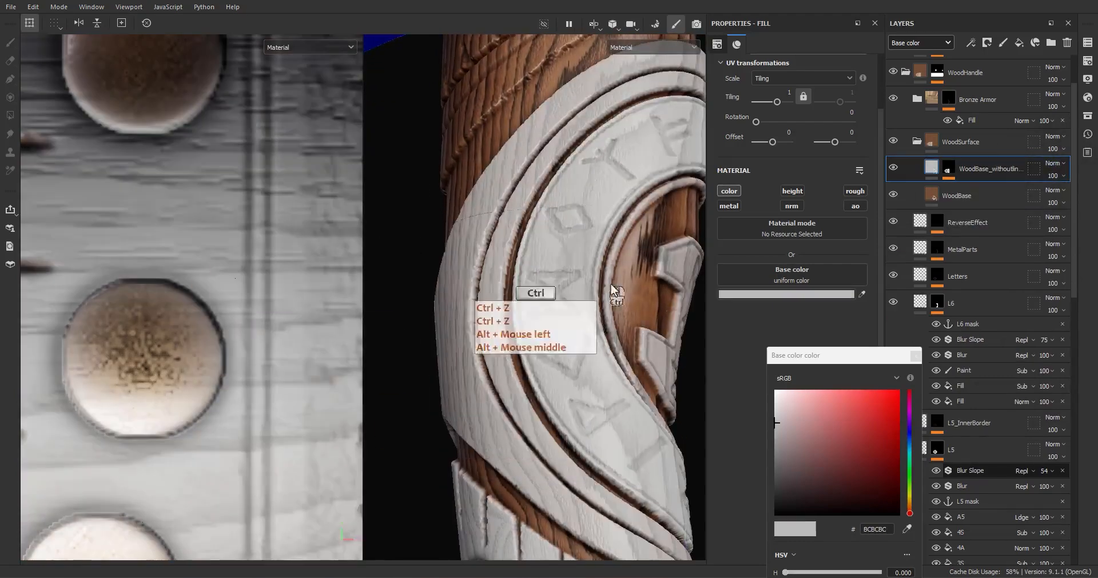
key("ctrl+z")
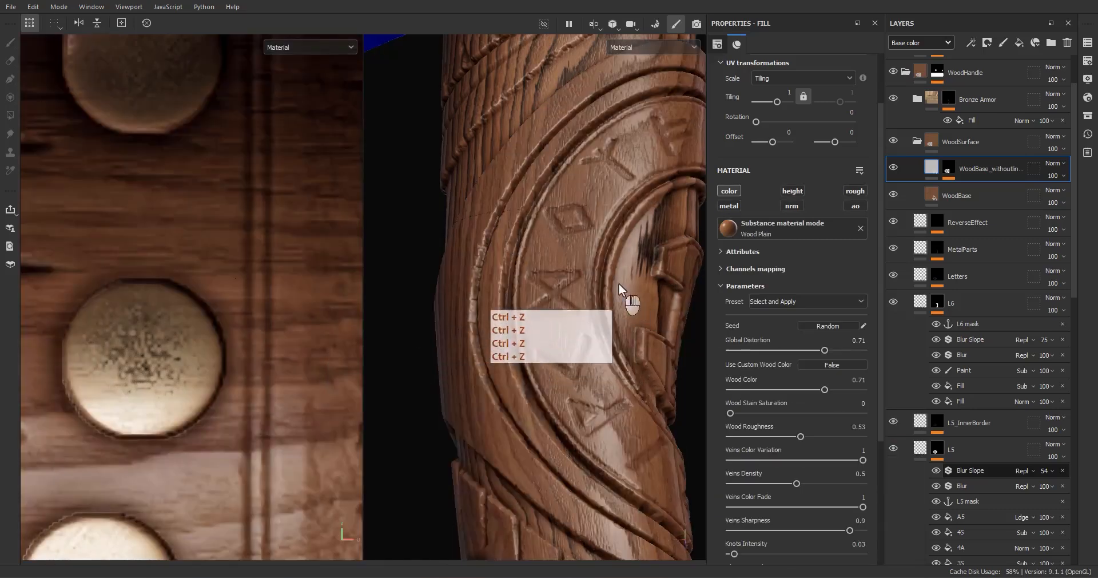
- Inspect the wood material along the handle, from the rune carvings down to the lower carved bands
left_click_drag(619, 283, 613, 317, "alt")
middle_click_drag(612, 316, 586, 270, "alt")
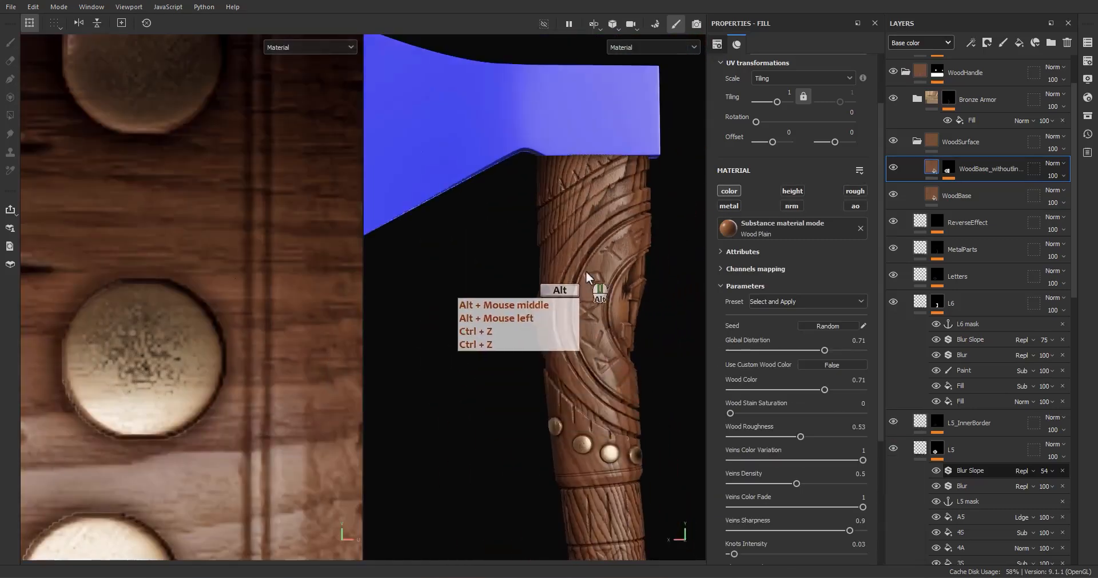
left_click_drag(586, 270, 591, 316, "alt")
middle_click_drag(591, 316, 593, 266, "alt")
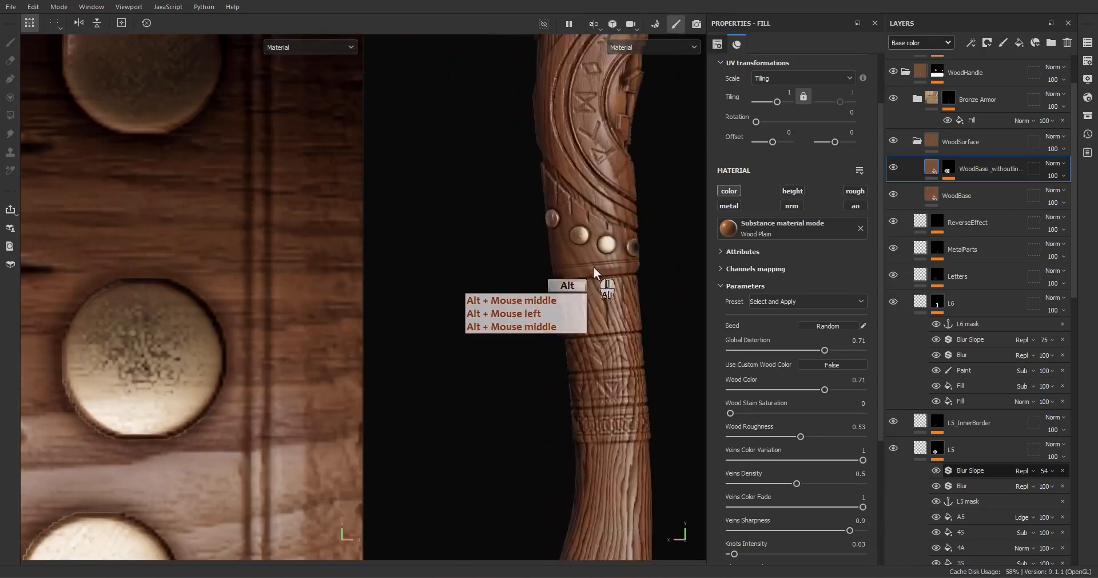
left_click_drag(592, 266, 613, 246, "alt")
middle_click_drag(613, 246, 628, 245, "alt")
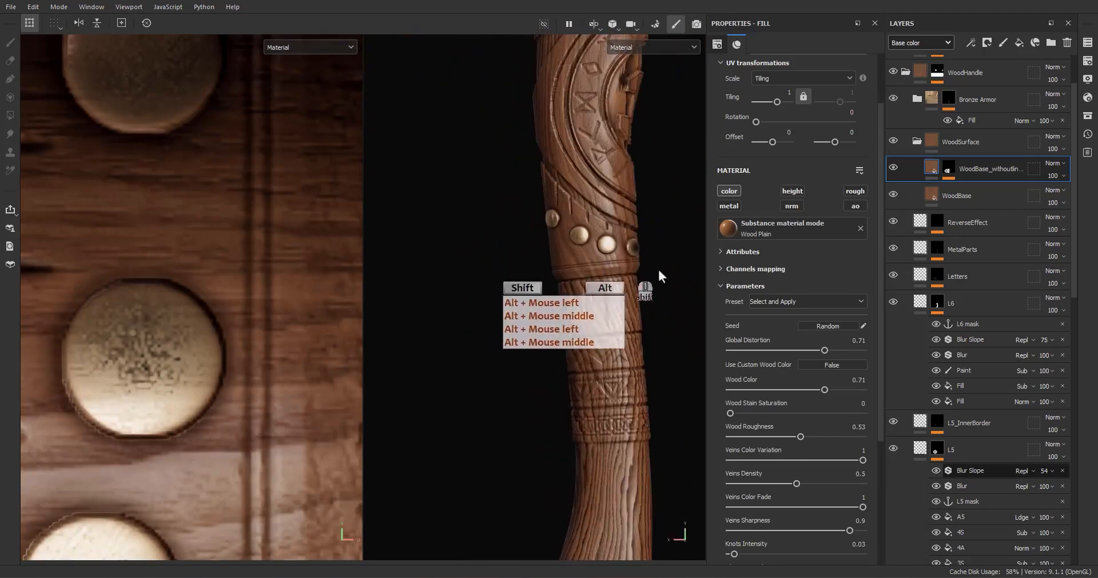
- Collapse the effects of L6, L5 and L5_MaskHolder and examine the L3 mask, toggling its base Fill
left_click(921, 303)
left_click(920, 358)
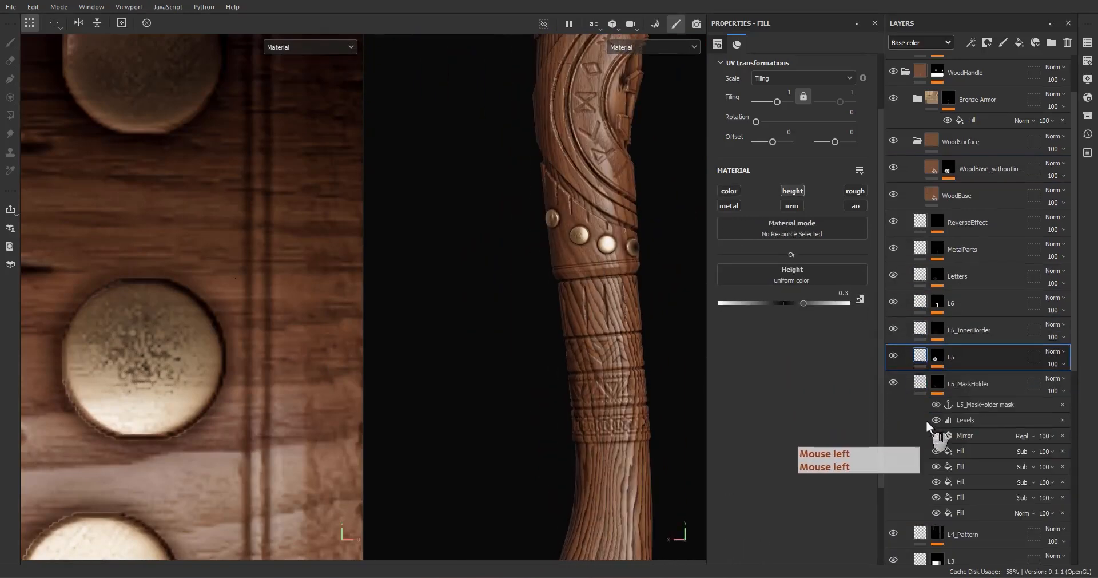
left_click(918, 386)
left_click(937, 437)
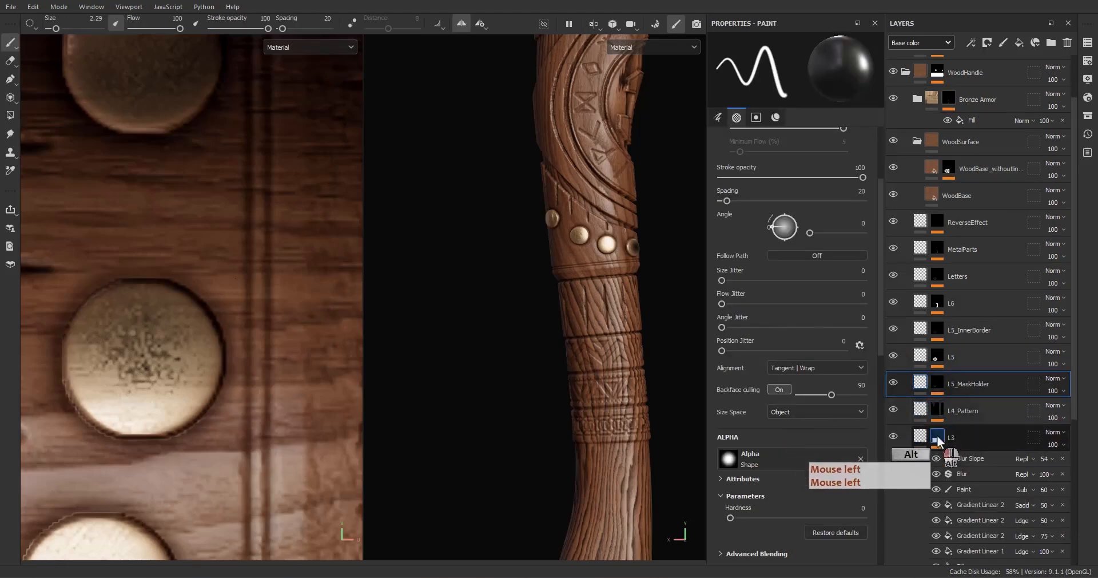
left_click(937, 437, "alt")
middle_click(912, 470, "alt")
scroll(914, 469, "down", 3)
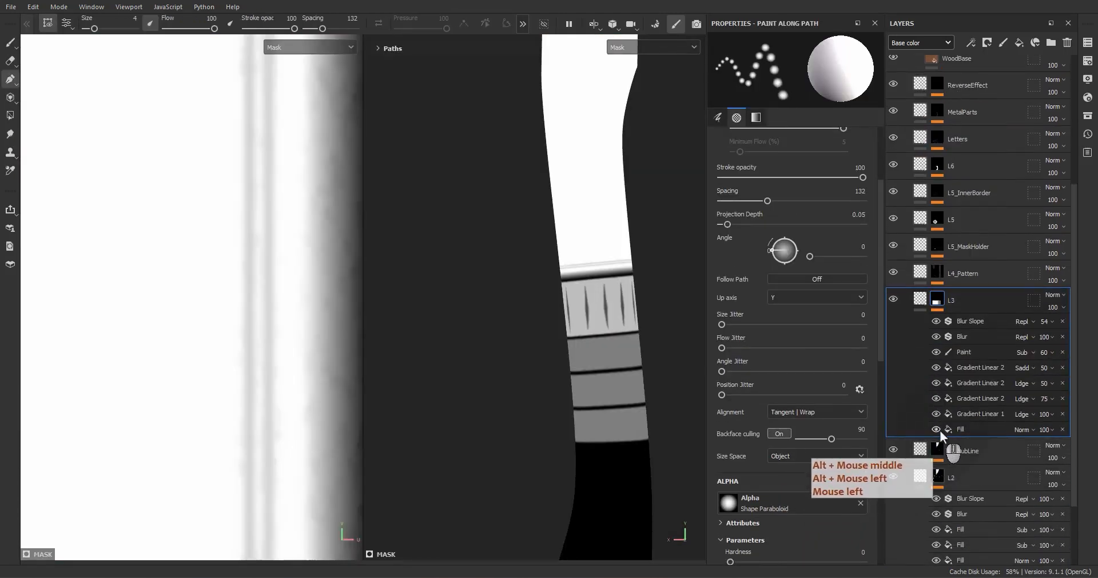
left_click(936, 428)
left_click(936, 428)
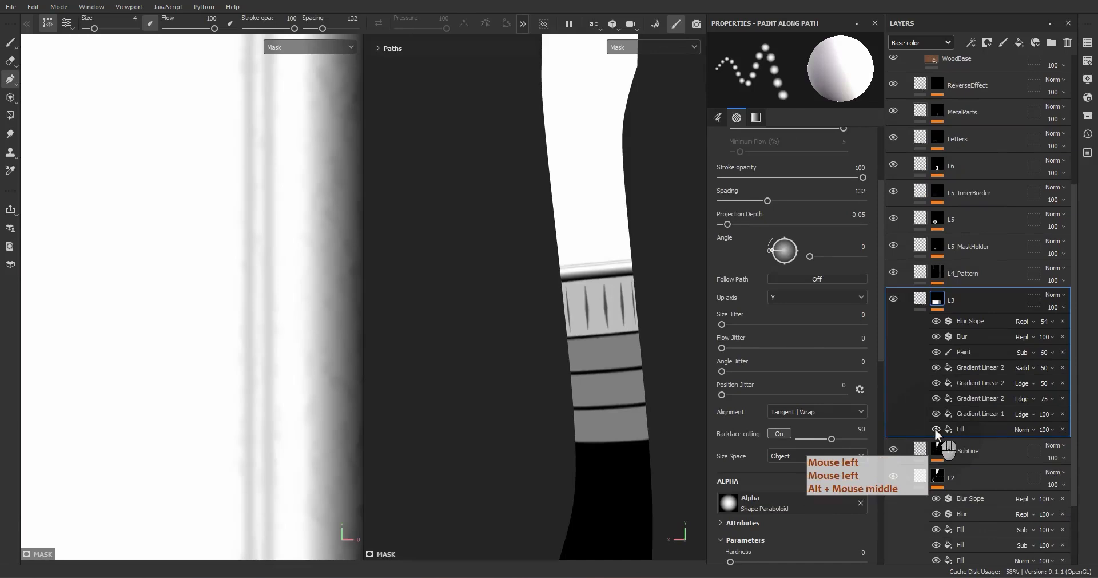
- Check the Gradient Linear 2 effect's contribution and add an anchor point above the L3 mask's effects
right_click(976, 324)
left_click(933, 367)
right_click(967, 321)
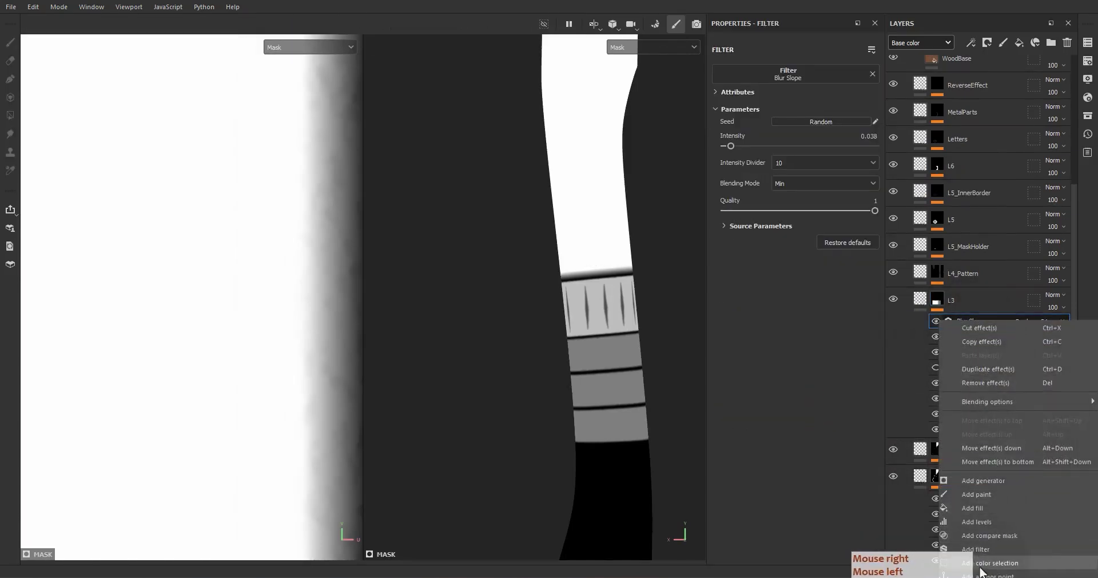
left_click(979, 570)
left_click(938, 384)
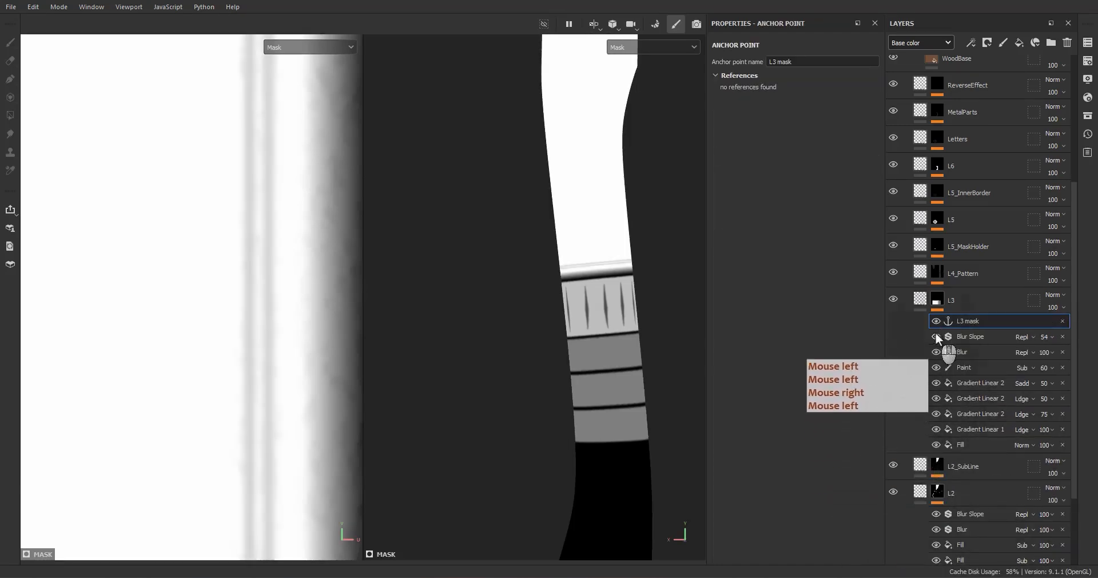
- Add a third fill to the WoodBase_withoutlines mask and blend it as Linear dodge (Add)
scroll(936, 286, "up", 5)
right_click(944, 172)
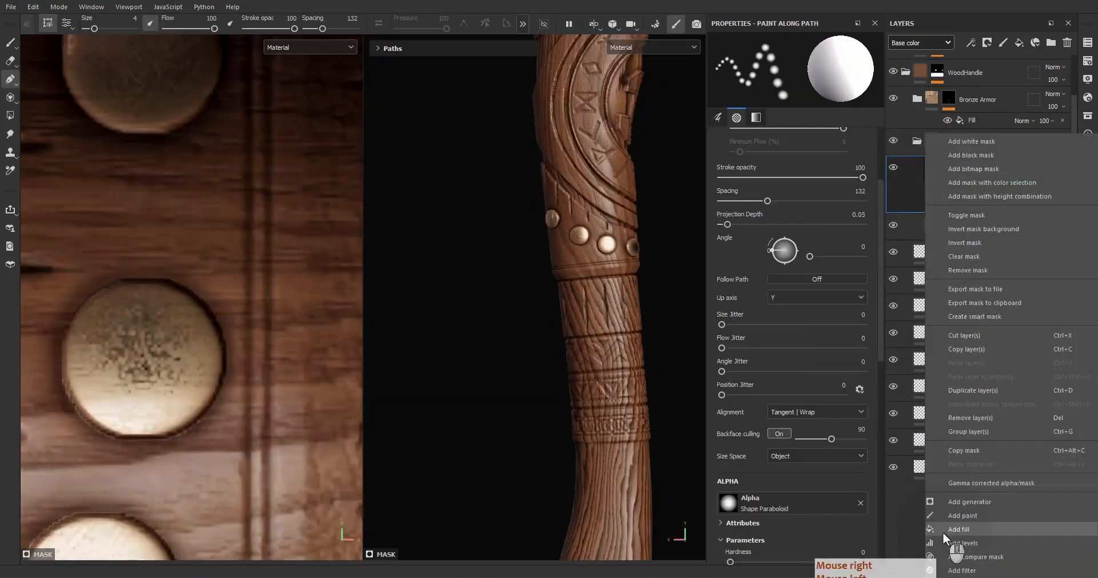
left_click(943, 530)
left_click(1028, 181)
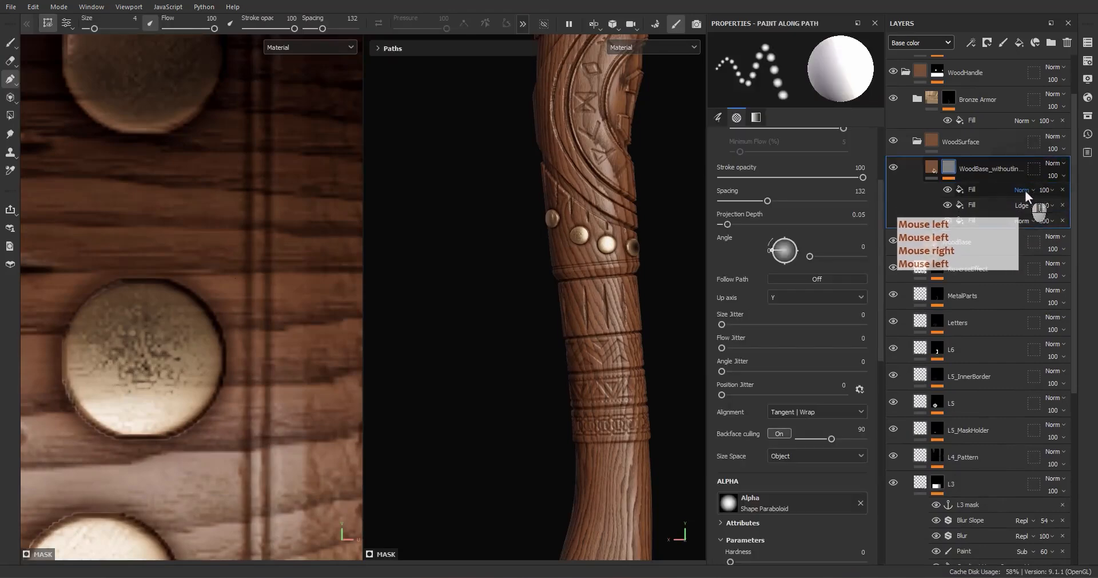
left_click(1024, 190)
left_click(1039, 306)
- Drive the newest WoodBase_withoutlines mask fill with the L3 mask anchor point
left_click(983, 188)
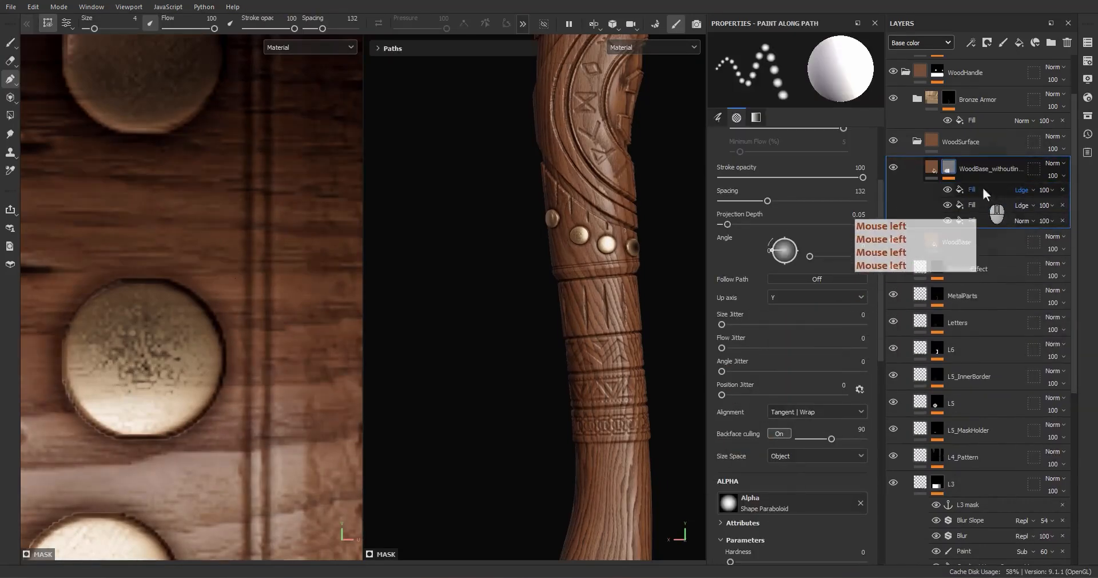
left_click(832, 204)
left_click(883, 208)
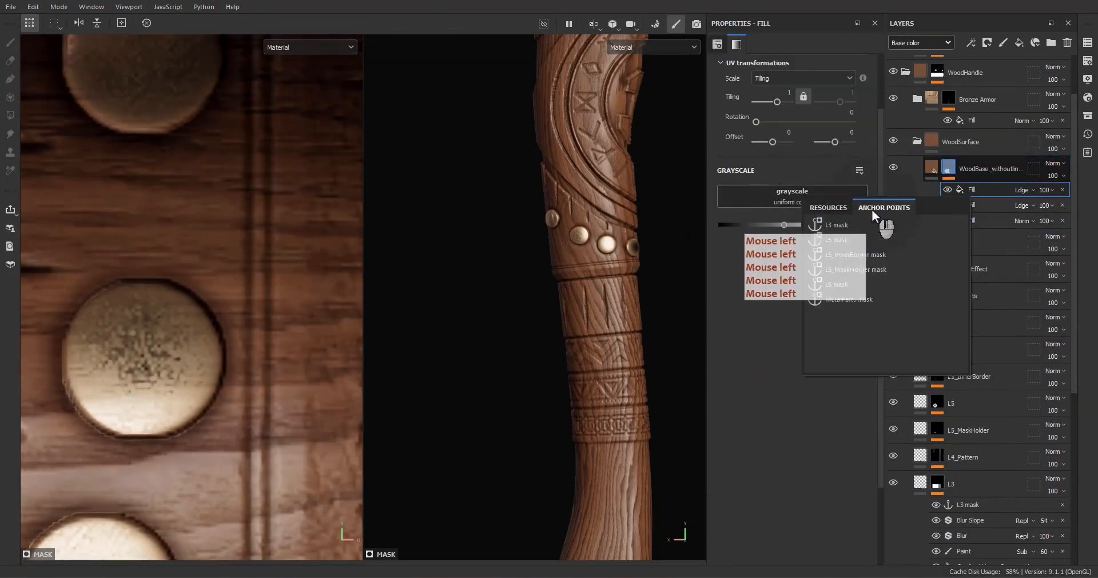
left_click(831, 227)
- Inspect the combined WoodBase_withoutlines mask on the whole handle and return to the layer's material
scroll(560, 327, "down", 5)
middle_click_drag(562, 327, 567, 338, "alt")
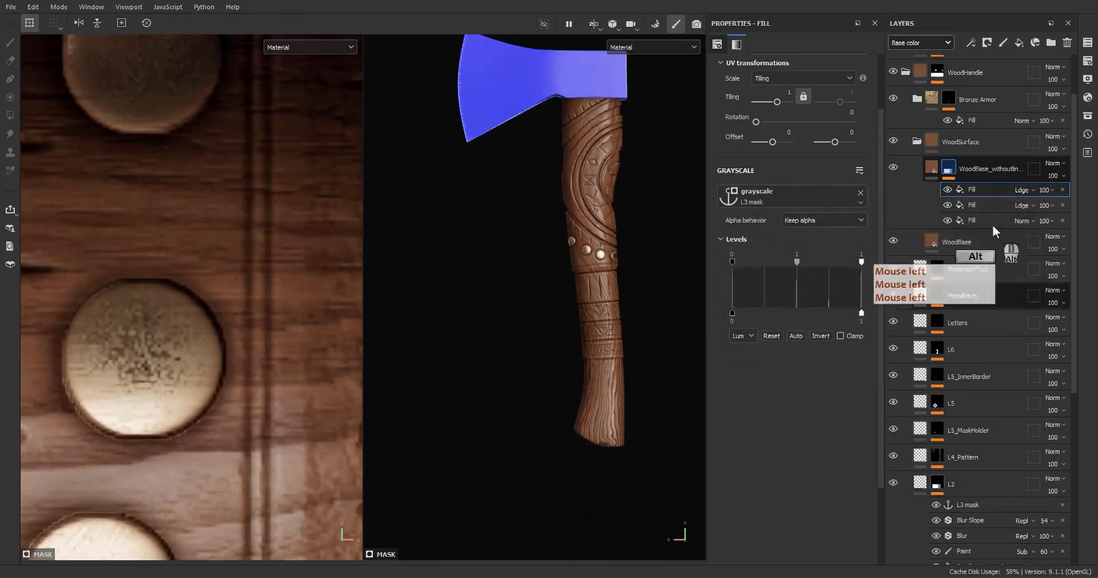
left_click(948, 167, "alt")
left_click_drag(592, 281, 615, 172, "alt")
left_click(932, 168, "alt")
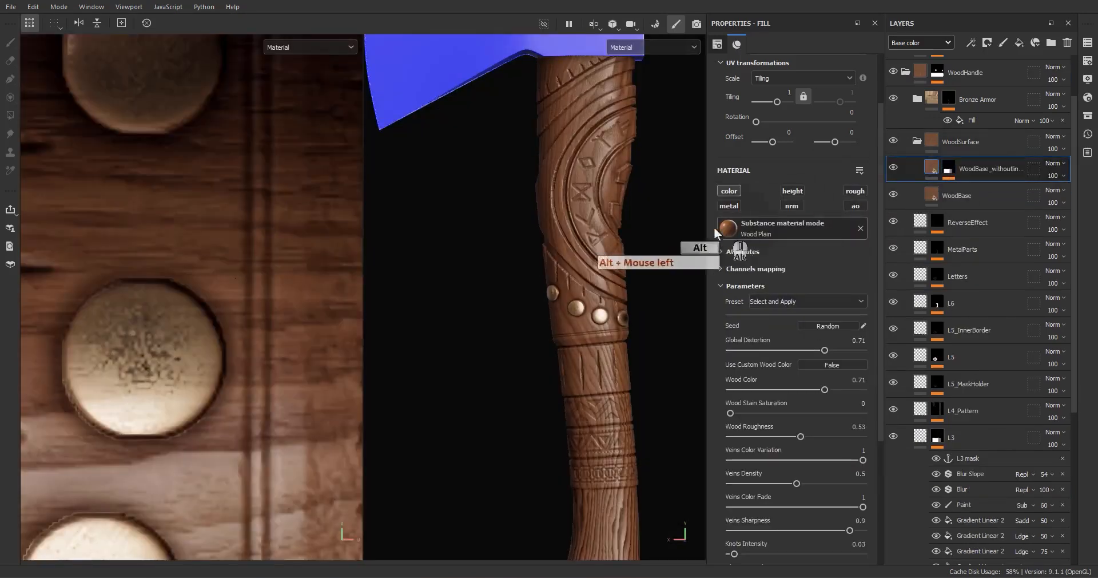
- Display the L3 layer's mask on its own and hide its base Fill effect to see what it contributes along the handle
left_click_drag(629, 143, 581, 198, "alt")
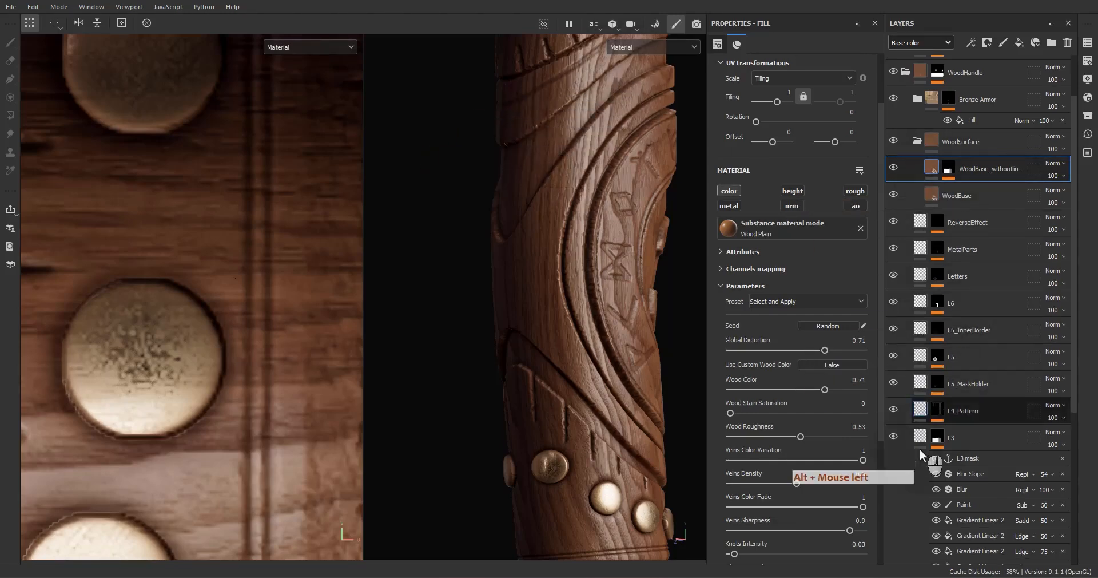
scroll(938, 470, "down", 1)
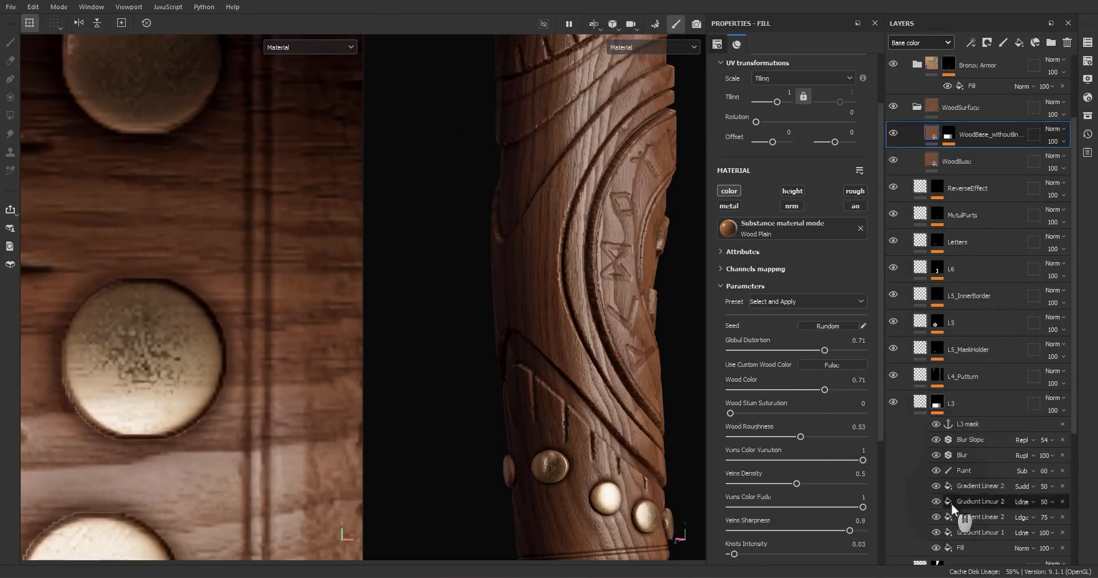
left_click(938, 404, "alt")
left_click(936, 549)
middle_click_drag(559, 378, 601, 444, "alt")
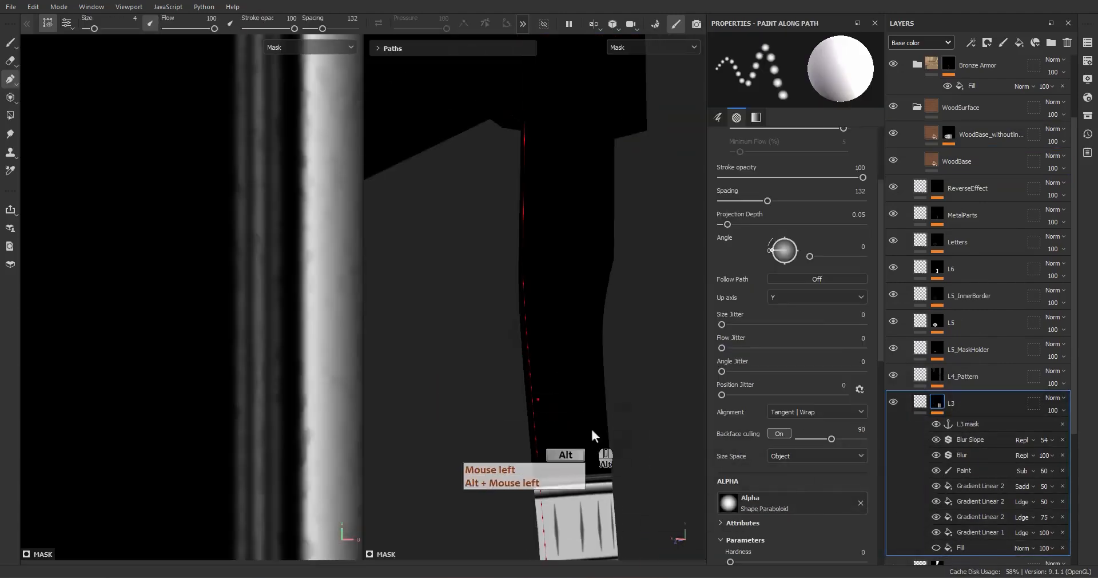
left_click_drag(601, 444, 858, 542, "alt")
left_click(936, 547)
left_click(936, 547)
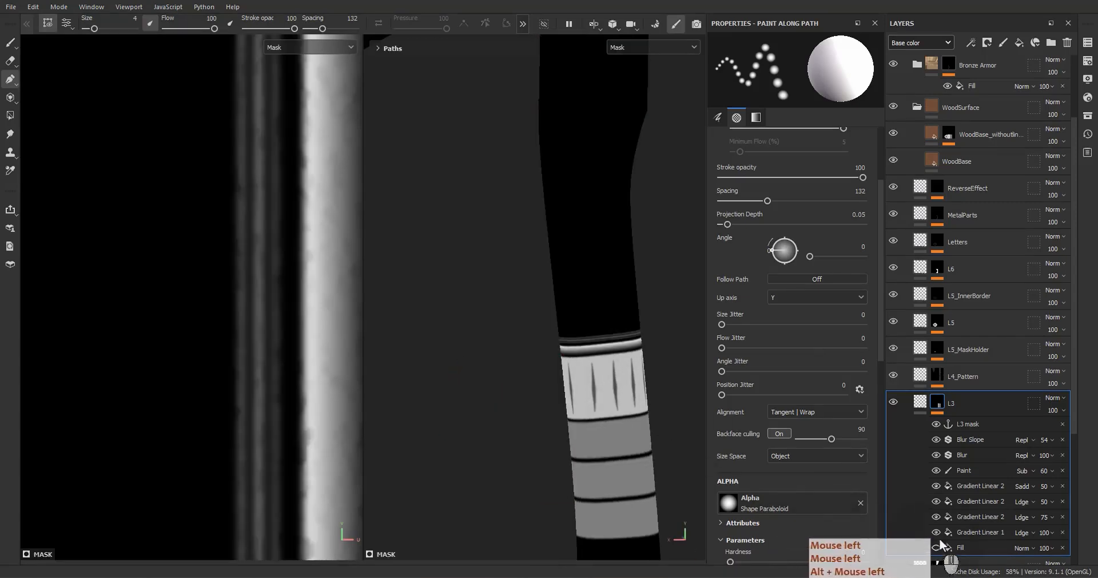
- Toggle L3's gradient effects to compare their contributions, leaving Gradient Linear 1 and the uppermost Gradient Linear 2 hidden
left_click(937, 532)
left_click(936, 532)
left_click(936, 517)
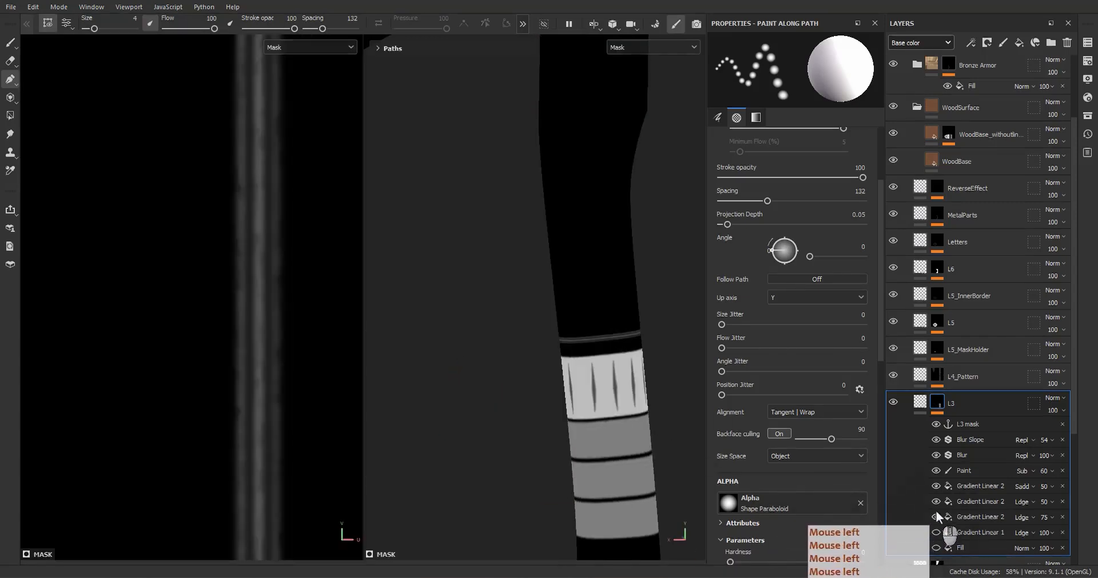
left_click(936, 501)
left_click(937, 486)
left_click(936, 486)
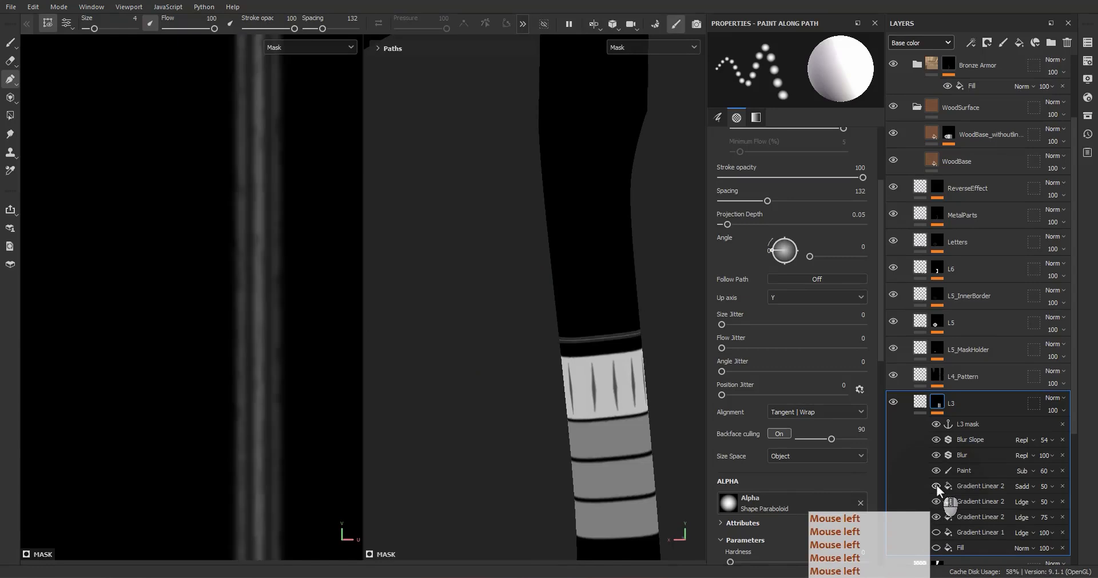
left_click(936, 486)
scroll(938, 489, "down", 2)
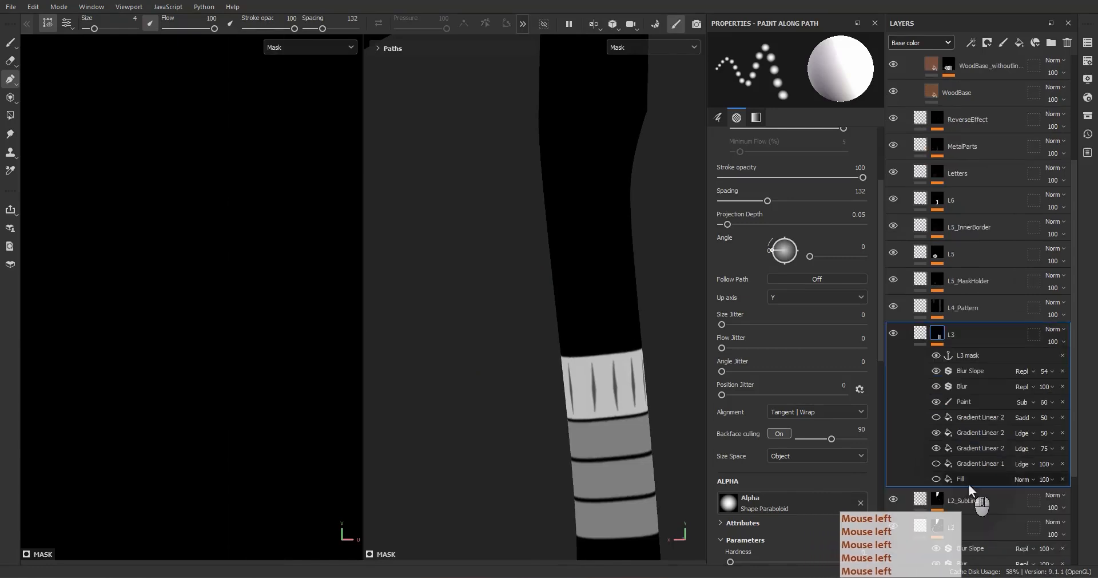
- Copy L3's two linear-dodge Gradient Linear 2 effects into the mask of the WoodBase_withoutlin... layer
left_click(974, 374)
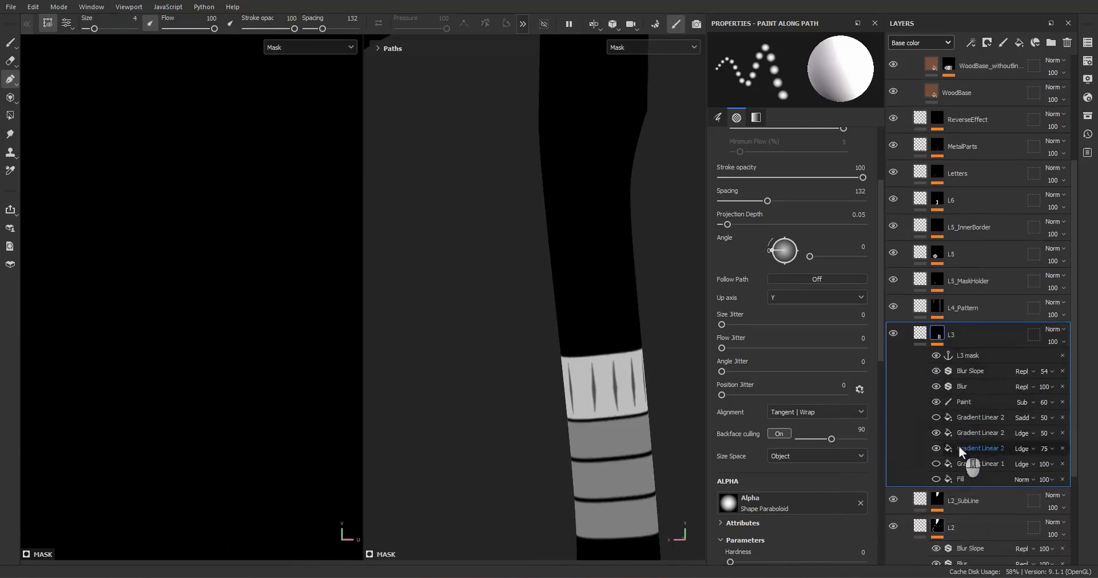
left_click(979, 432)
left_click(966, 448, "ctrl")
scroll(972, 492, "up", 3)
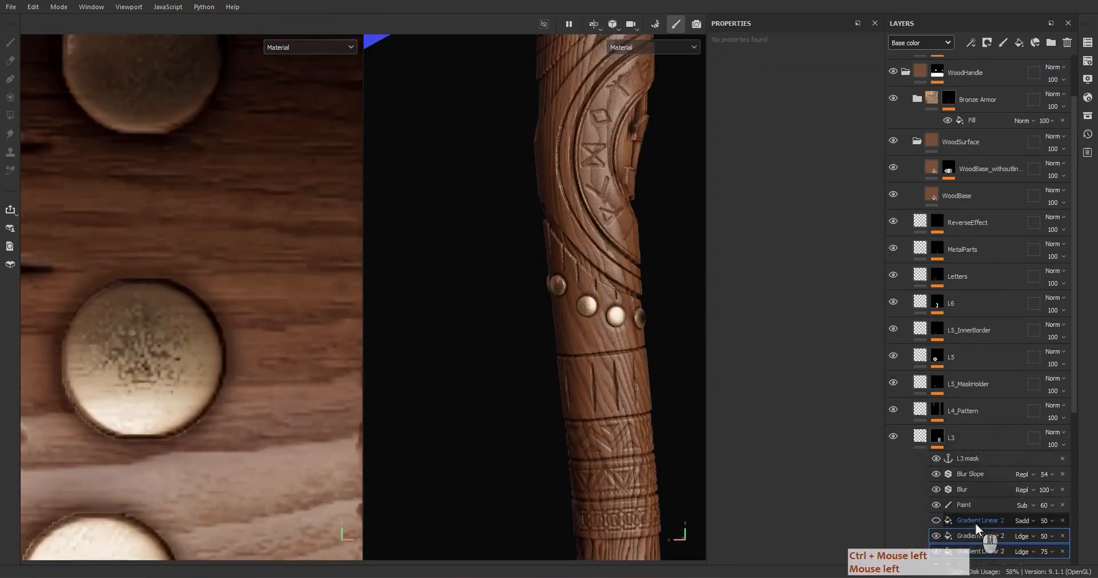
left_click_drag(969, 534, 977, 189, "alt")
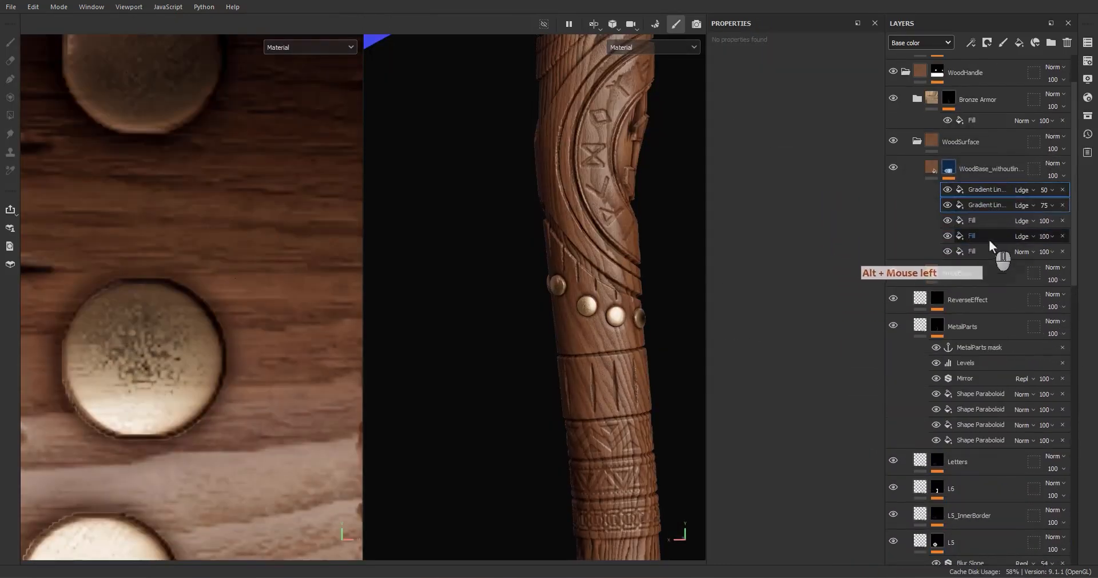
- Remove the upper linear-dodge Fill from the WoodBase_withoutlin... mask and set both copied gradients' opacity to 100
left_click(1068, 218)
left_click(1045, 205)
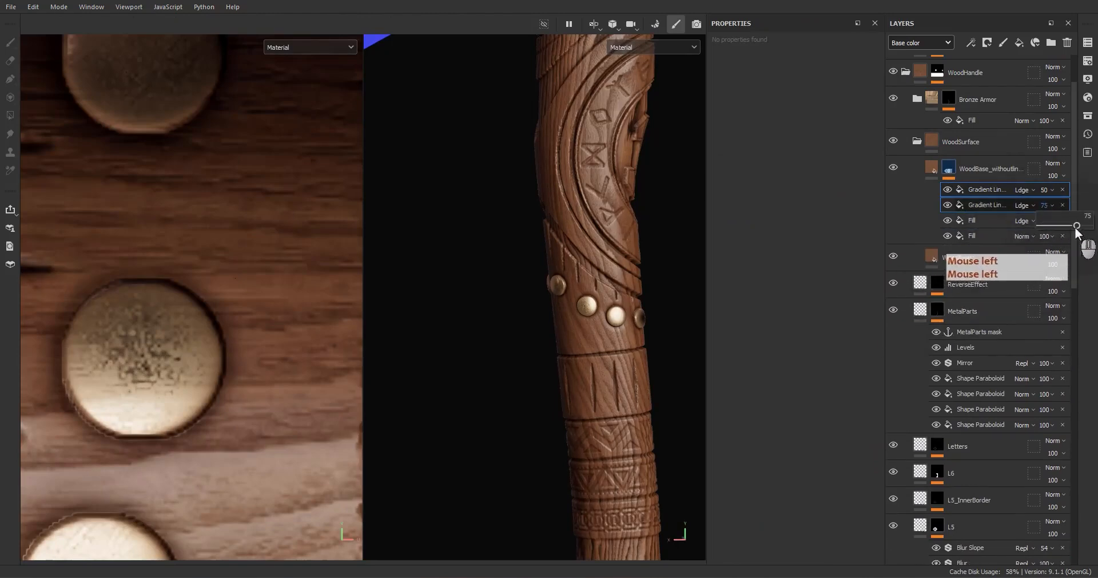
left_click_drag(1078, 225, 1054, 215)
left_click(851, 286)
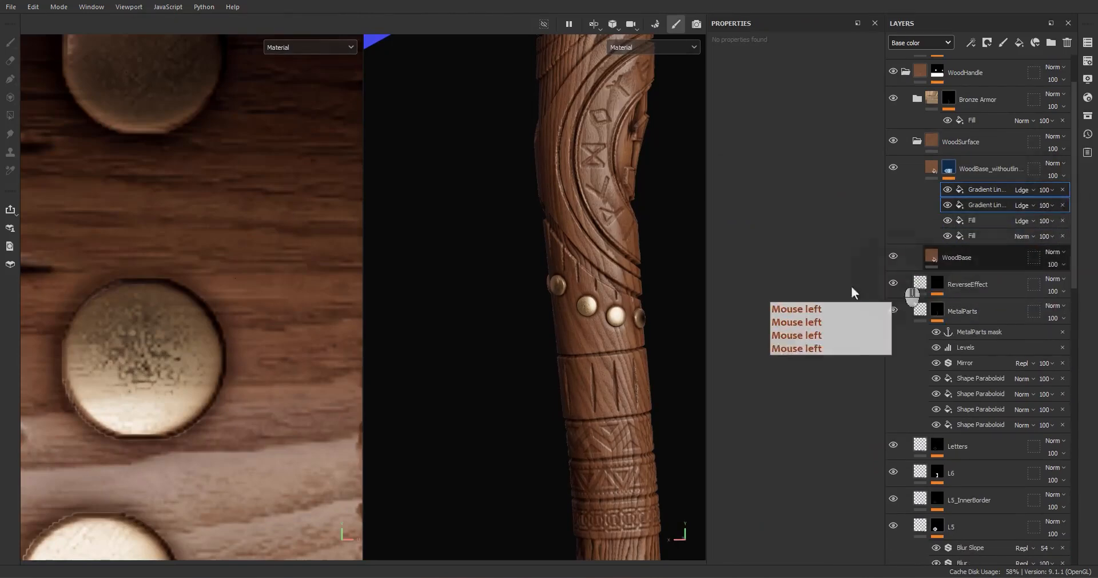
left_click(960, 189, "alt")
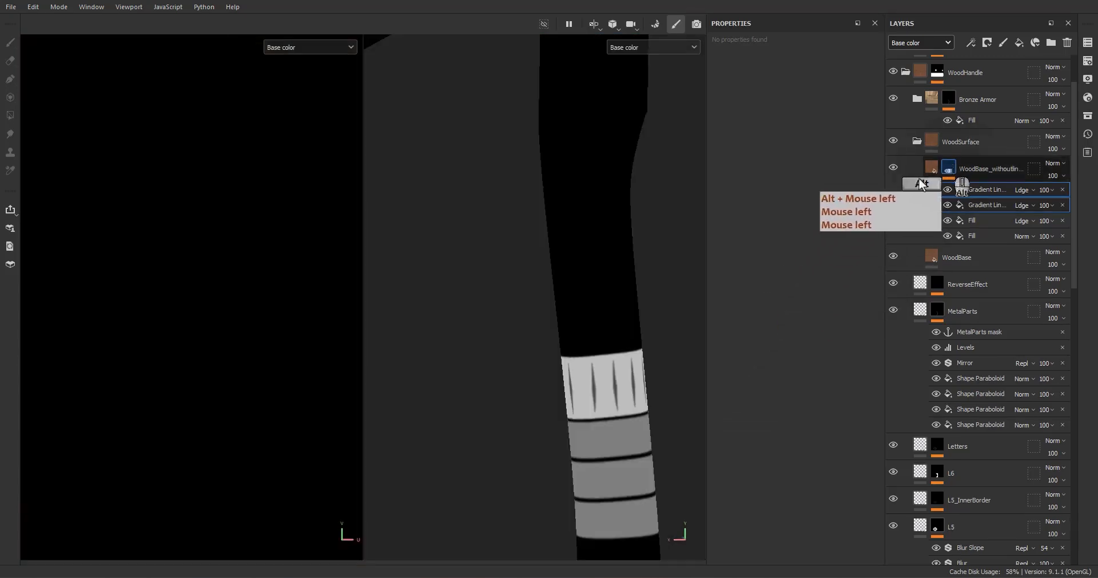
left_click(976, 204)
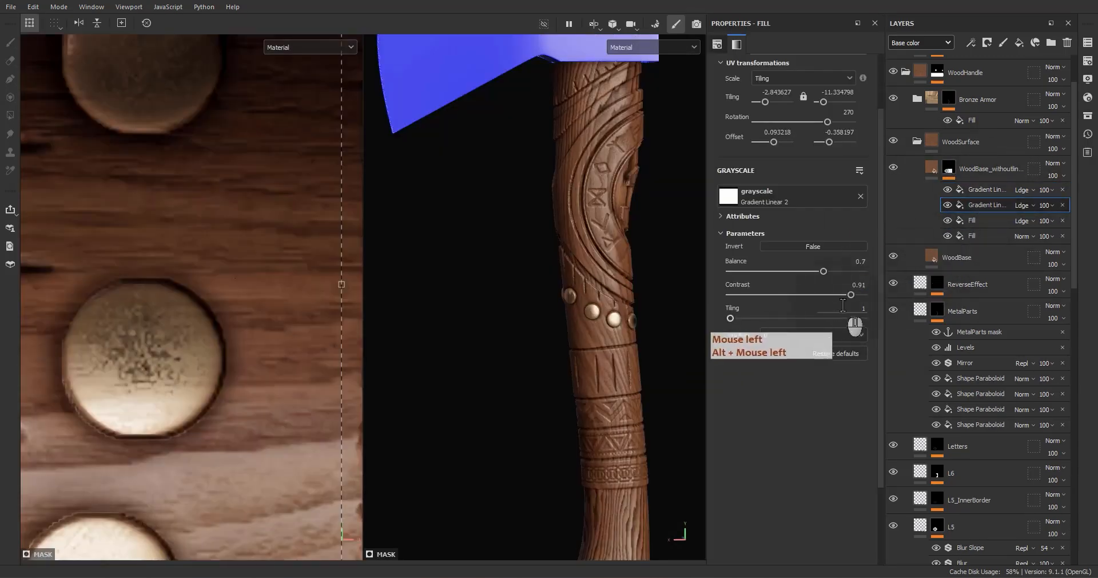
left_click(988, 191, "alt")
left_click(949, 172, "alt")
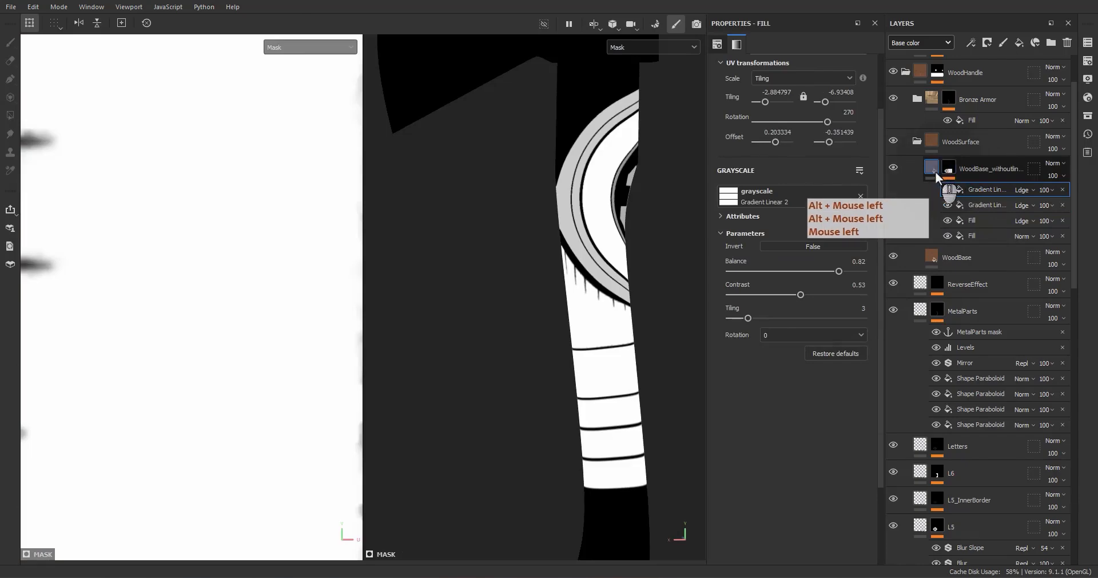
left_click(934, 168)
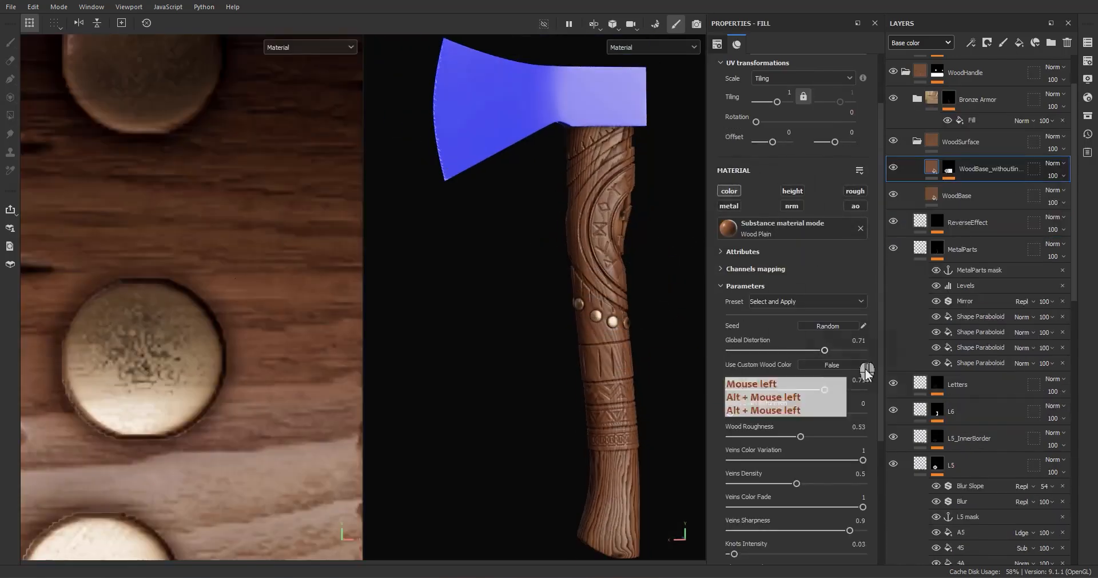
- Turn the hidden Fill and gradient effects in the L3 mask back on and collapse the layer's effect list
scroll(938, 490, "down", 5)
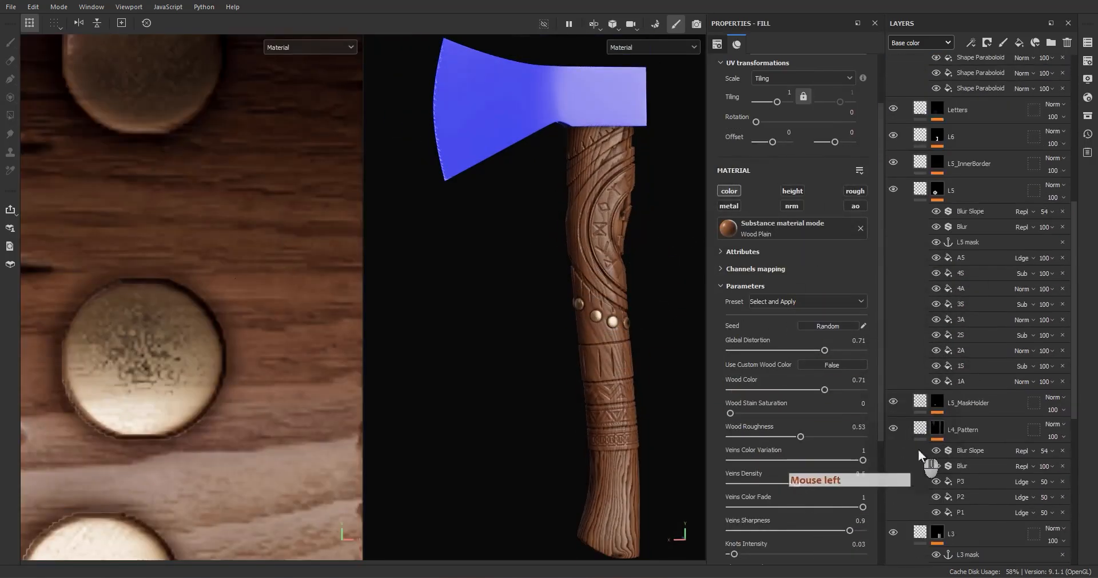
scroll(921, 457, "down", 4)
left_click(937, 438)
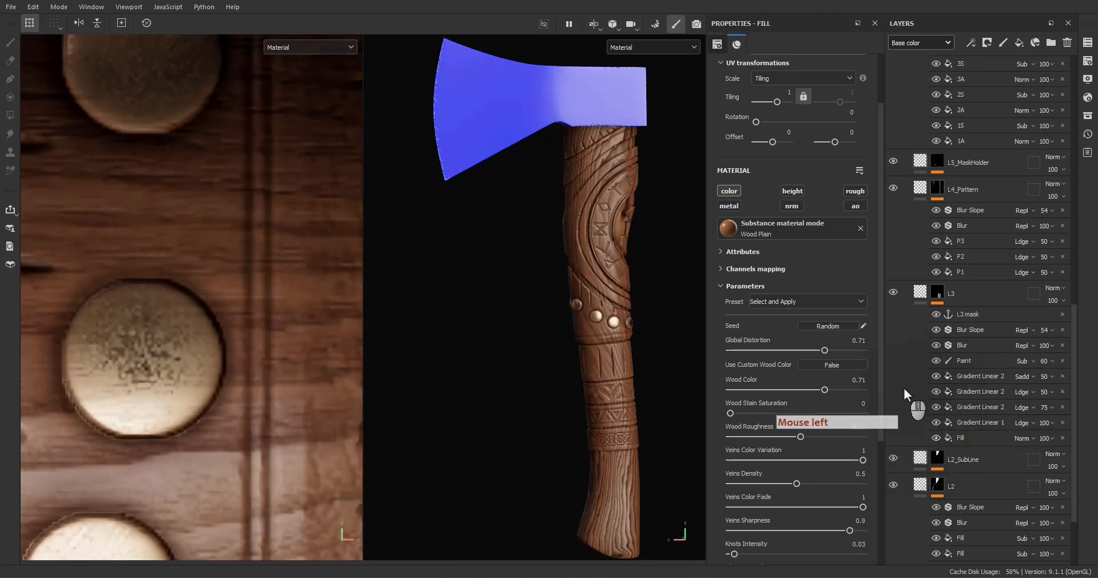
left_click(924, 296)
scroll(652, 390, "up", 4)
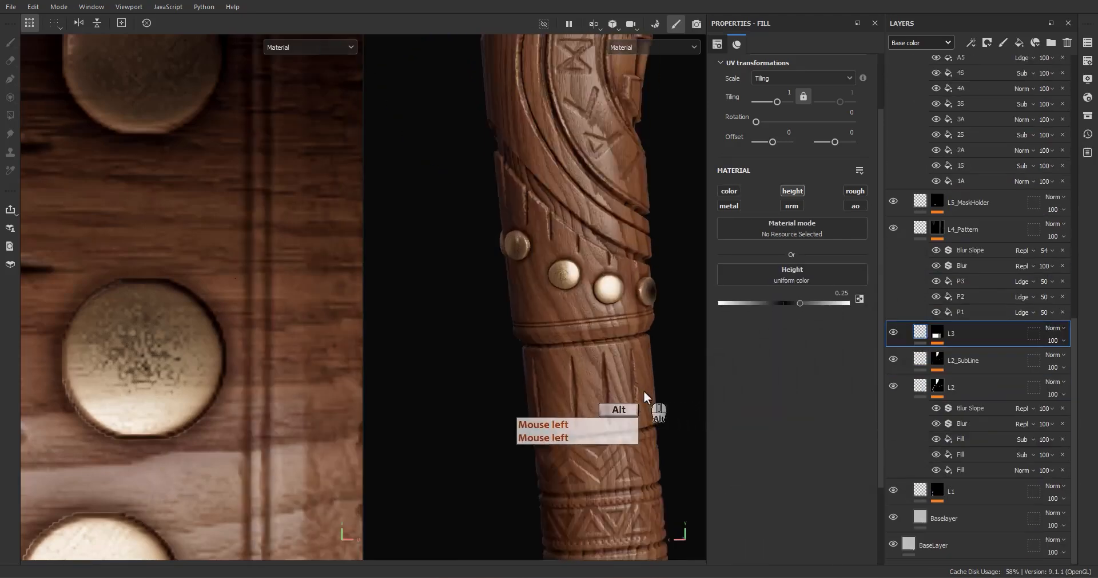
- Add an anchor point above the Blur Slope effect in the L2 layer's mask
left_click_drag(644, 390, 664, 381, "alt")
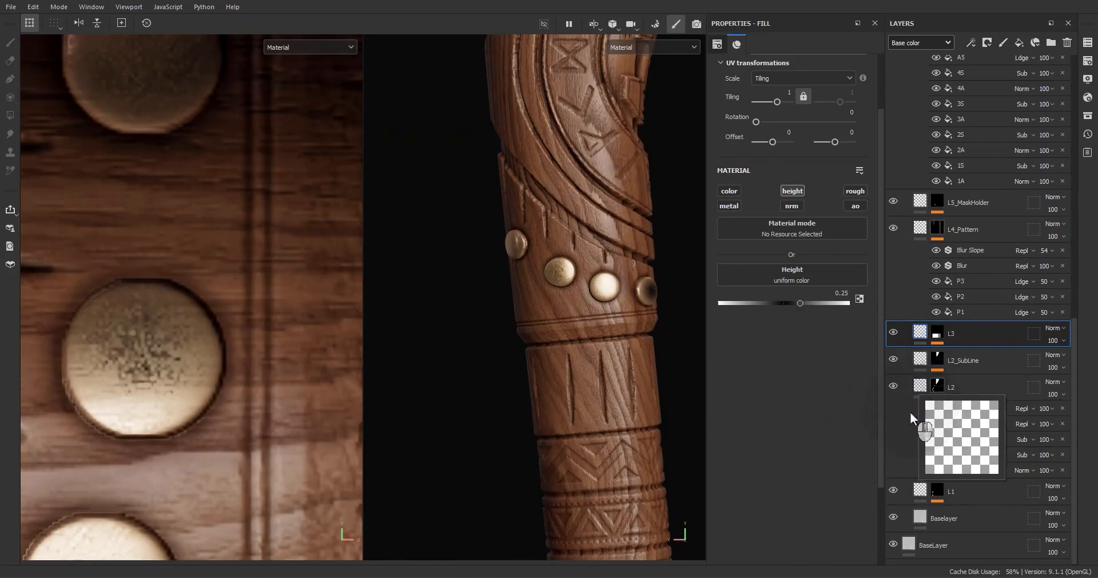
left_click(937, 387, "alt")
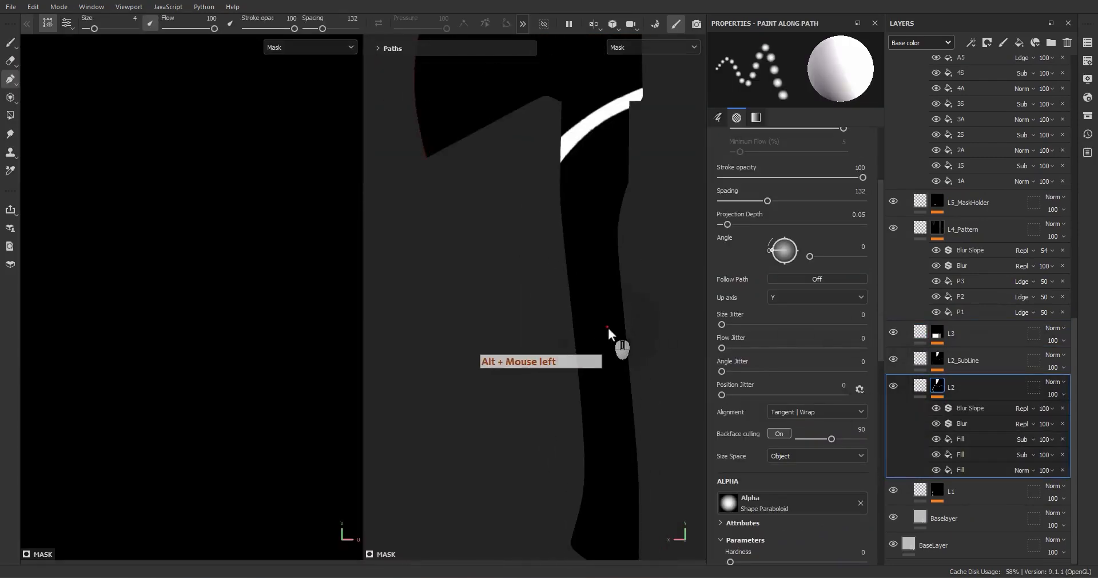
left_click(973, 408)
right_click(972, 407)
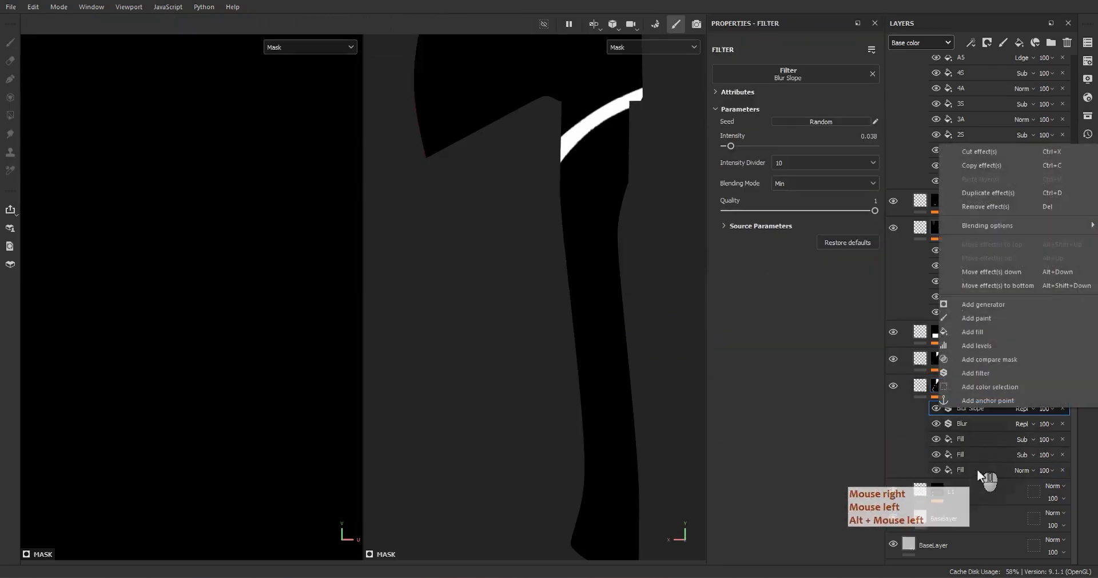
left_click(987, 402)
right_click(988, 402)
left_click(978, 406)
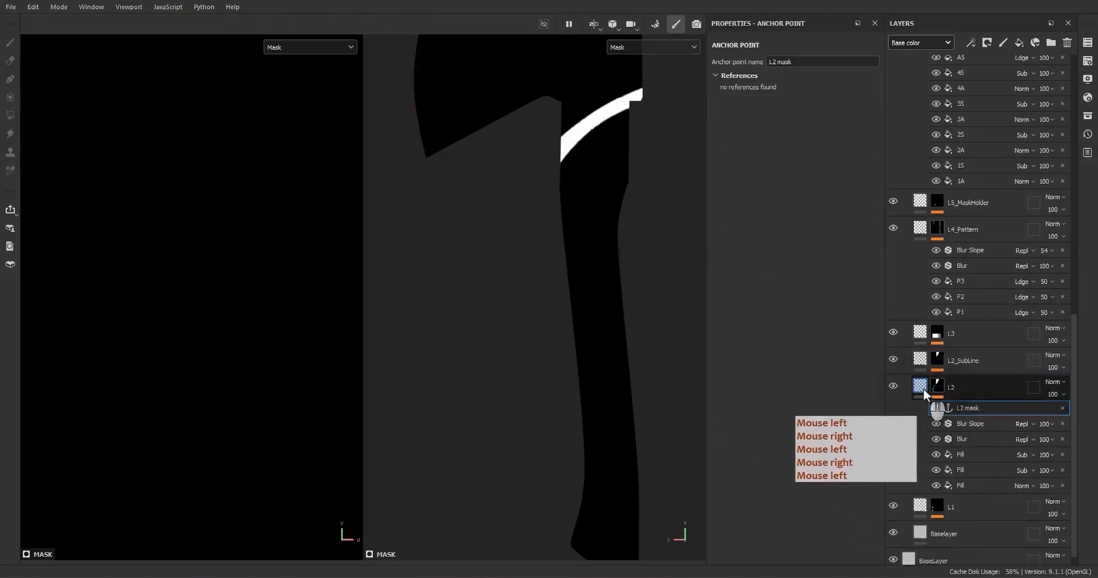
left_click(922, 386)
- Add an anchor point at the top of the L1 layer's mask effects
left_click(937, 503, "alt")
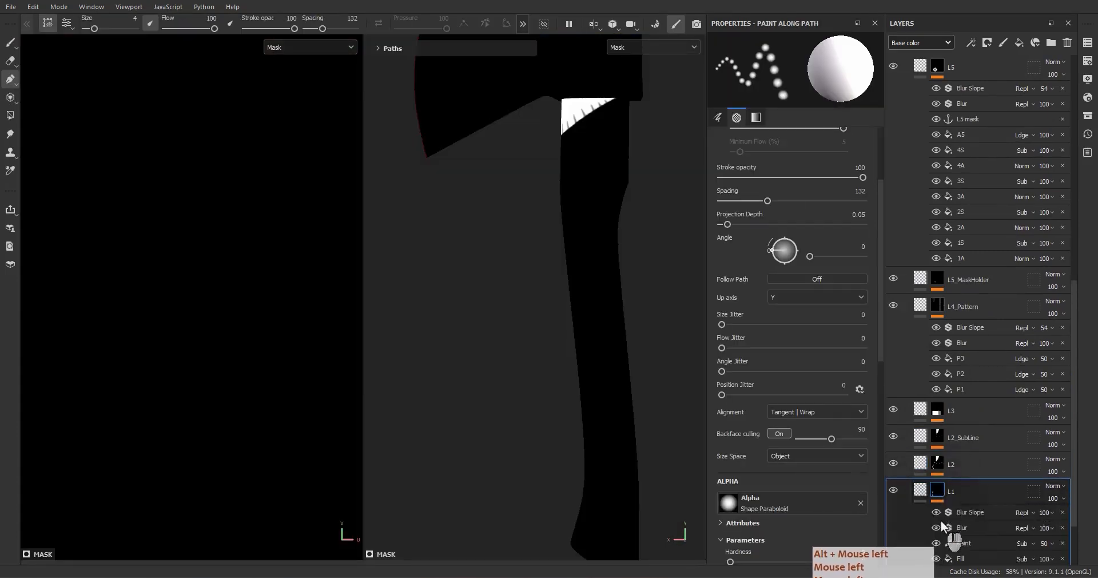
right_click(961, 452)
left_click(977, 442)
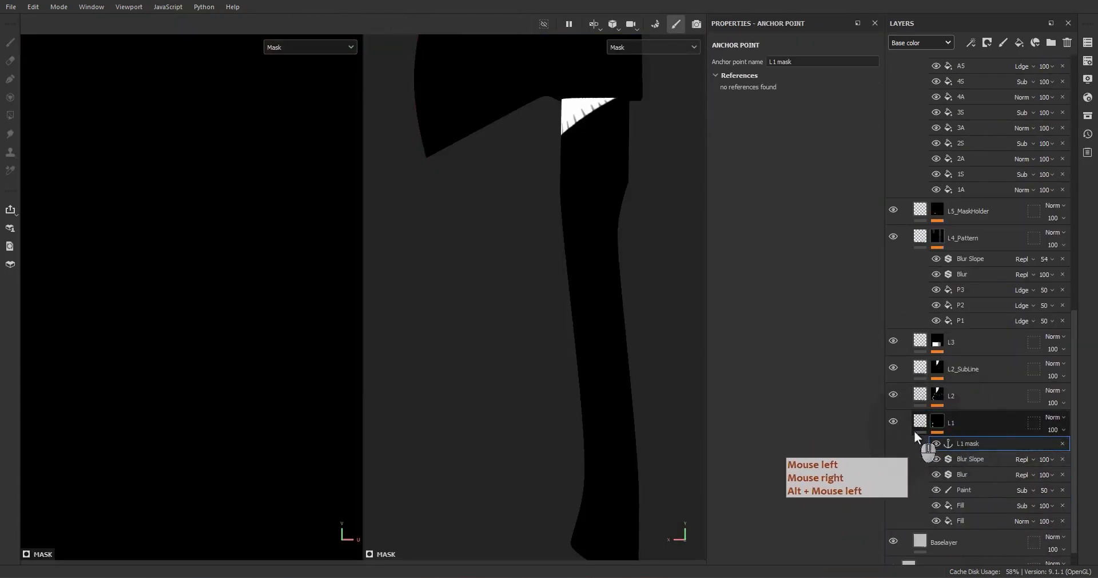
left_click(922, 421)
- Collapse the effect lists of the L5, L4_Pattern and MetalParts layers
scroll(941, 389, "up", 3)
left_click(920, 307)
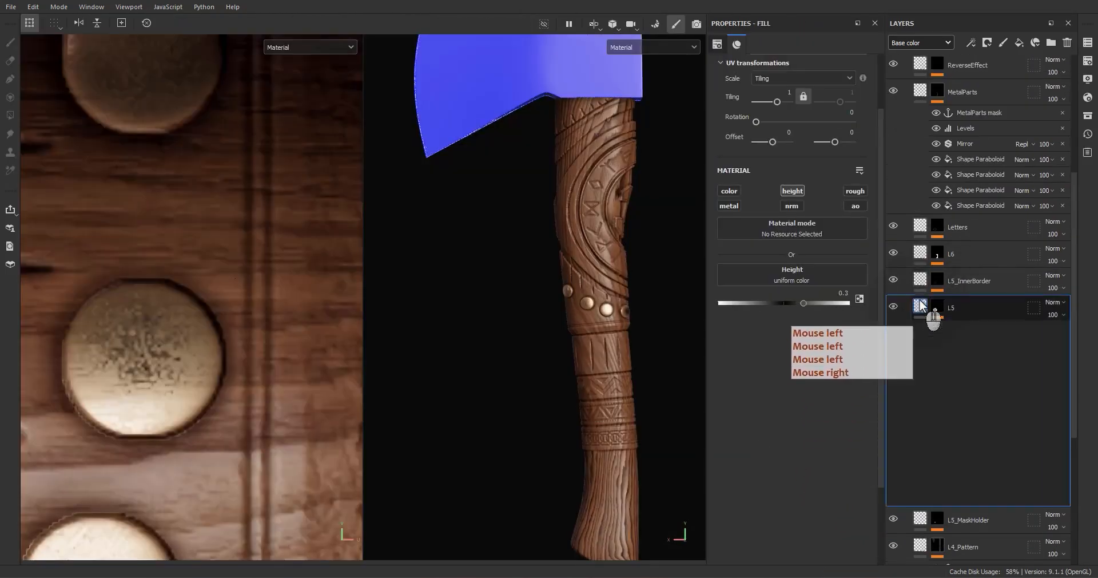
left_click(939, 362)
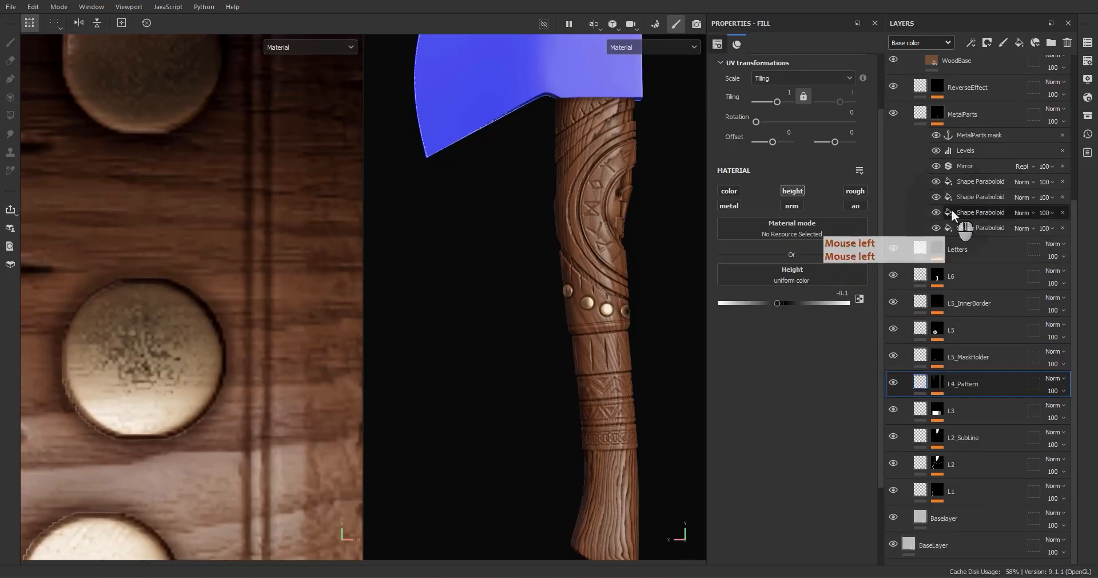
left_click(924, 121)
scroll(949, 187, "up", 3)
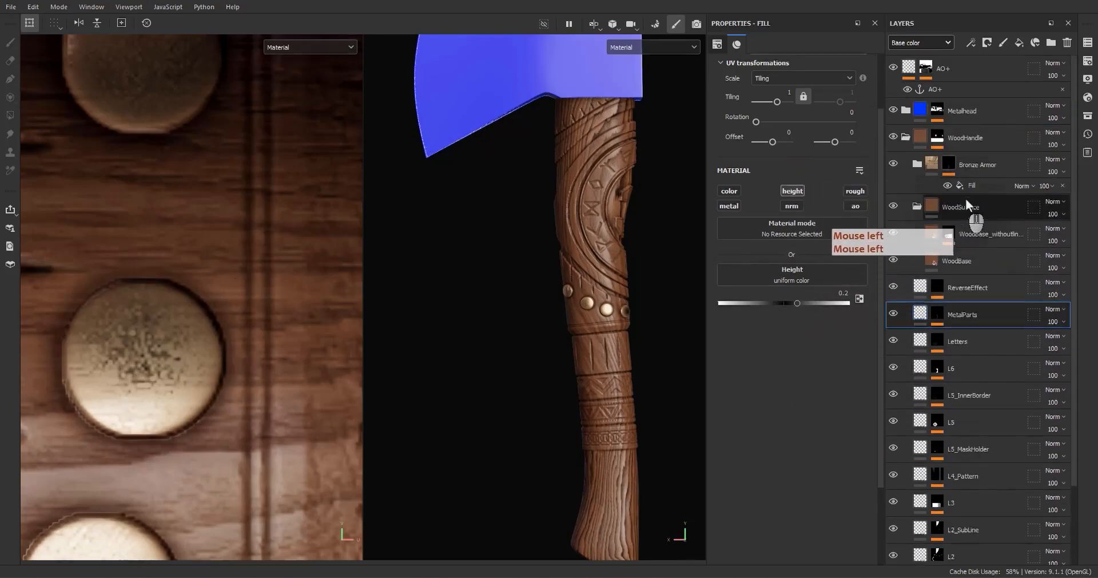
- Add a fill effect to the WoodBase_withoutlin... mask with linear dodge blending and the L1 mask anchor point as its grayscale source
left_click(979, 259)
right_click(979, 253)
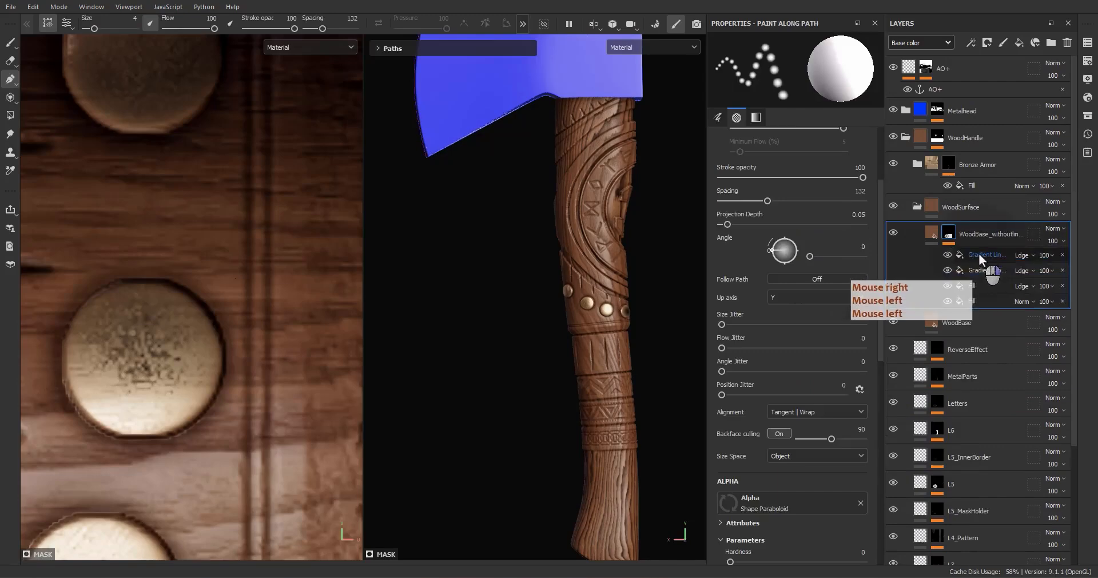
left_click(972, 441)
left_click(1021, 255)
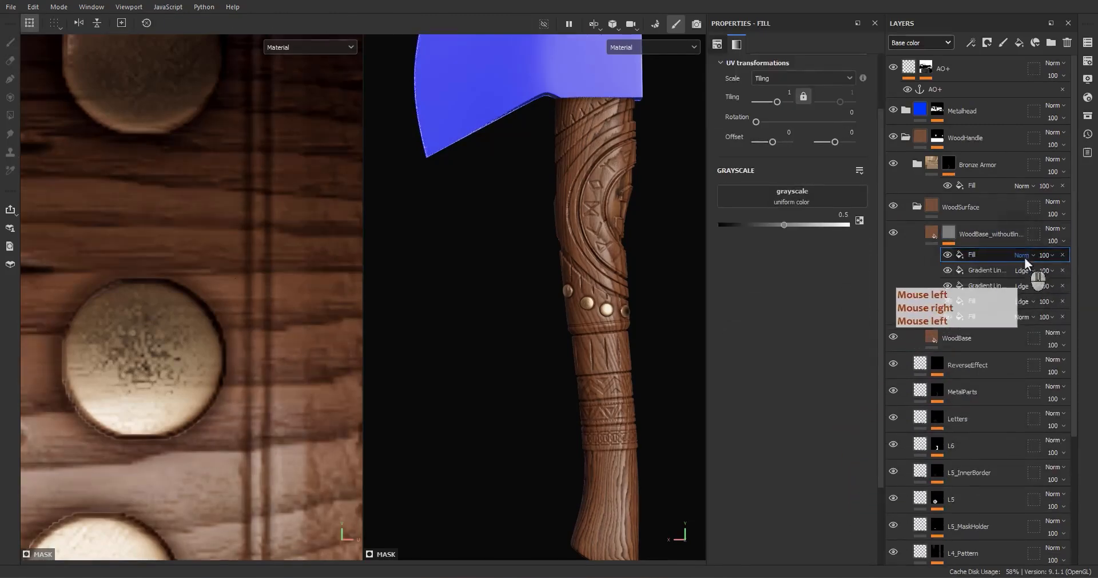
left_click(827, 194)
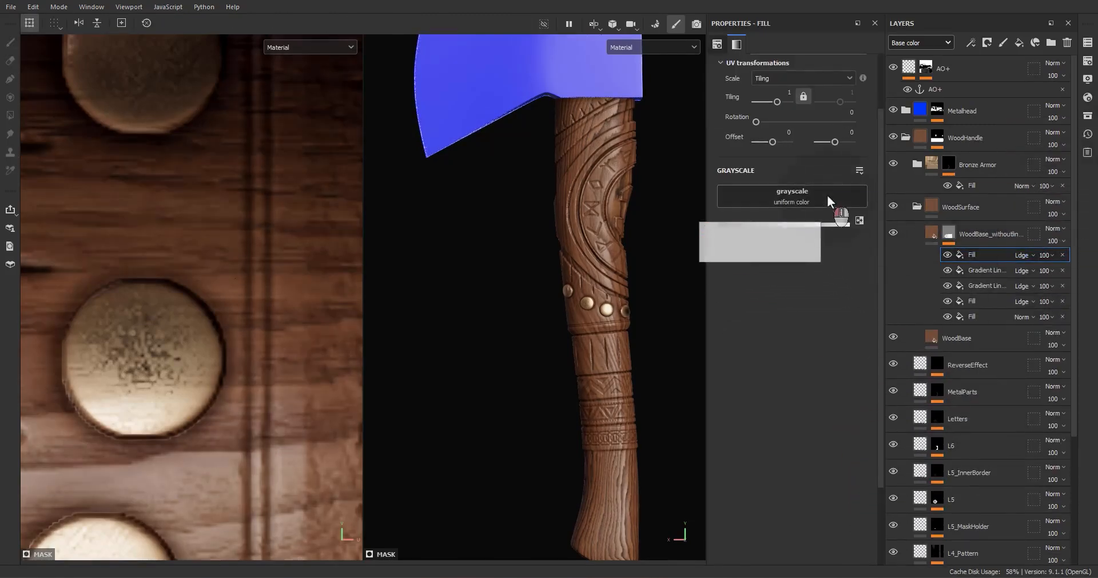
left_click(901, 206)
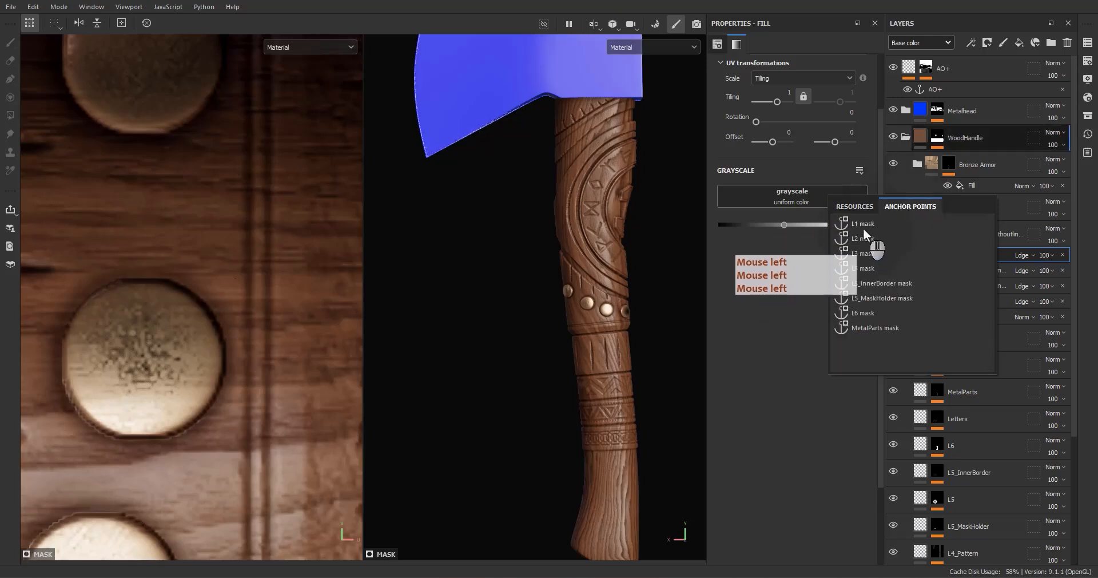
left_click(863, 227)
- Duplicate the L1 mask fill effect, switch the copy's source to the L2 mask anchor point, and display the resulting mask
left_click(972, 258)
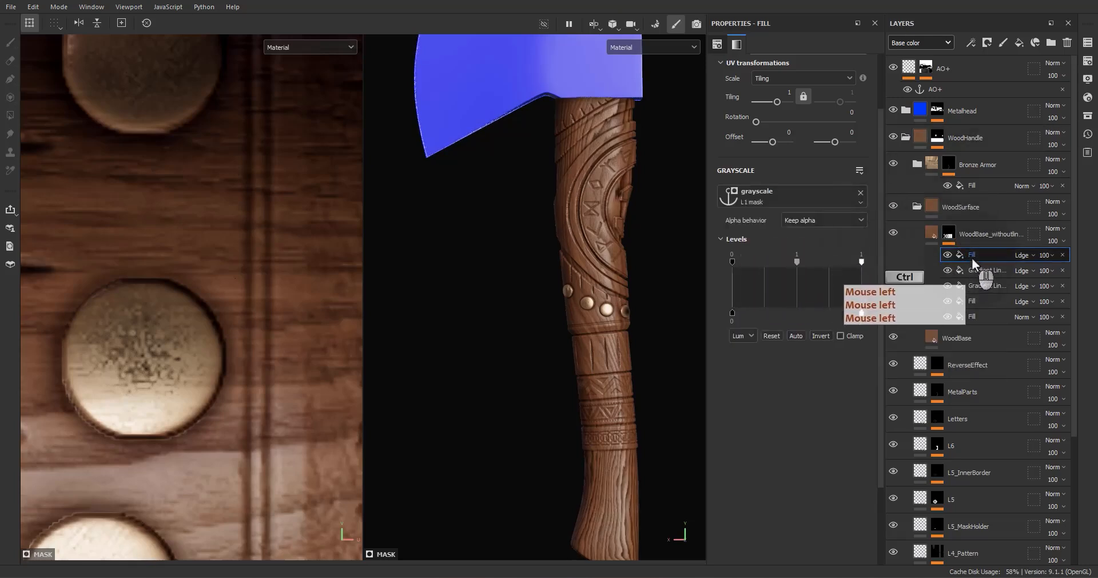
key("ctrl+d")
left_click(780, 192)
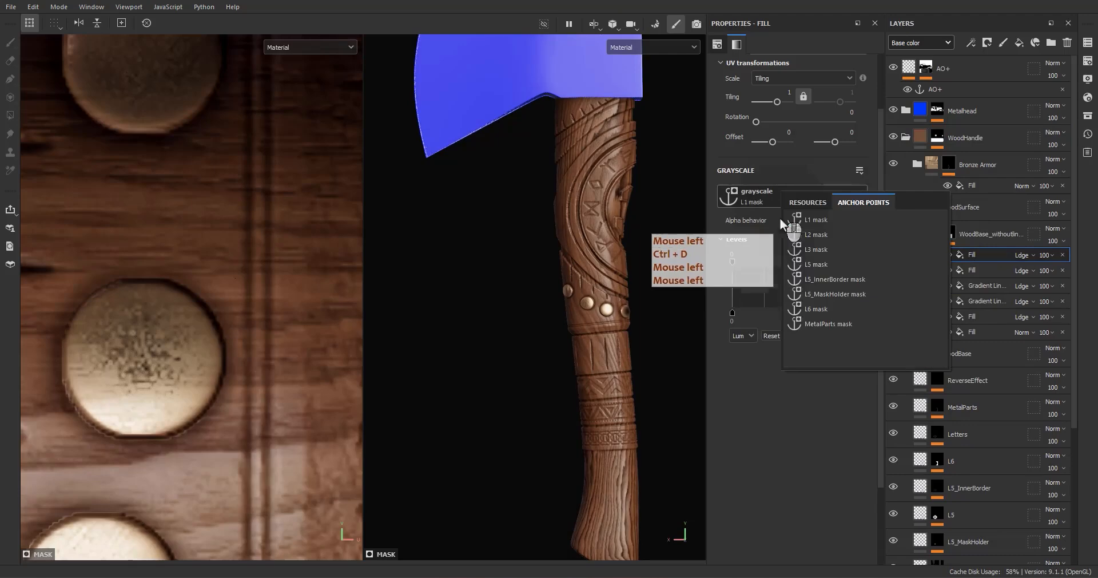
left_click(815, 240)
left_click(948, 233, "alt")
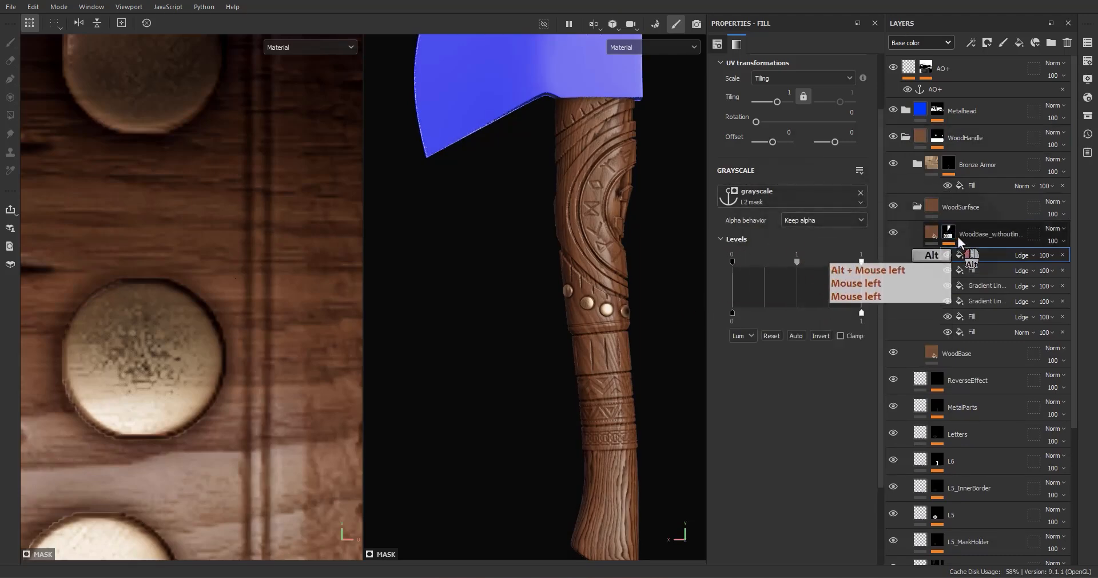
- Check the fills in the WoodBase_withoutlin... mask, then lower the levels' white input of the L5 mask anchor fill to 0.119
left_click(949, 232, "alt")
left_click_drag(637, 249, 709, 279, "alt")
left_click(994, 287, "alt")
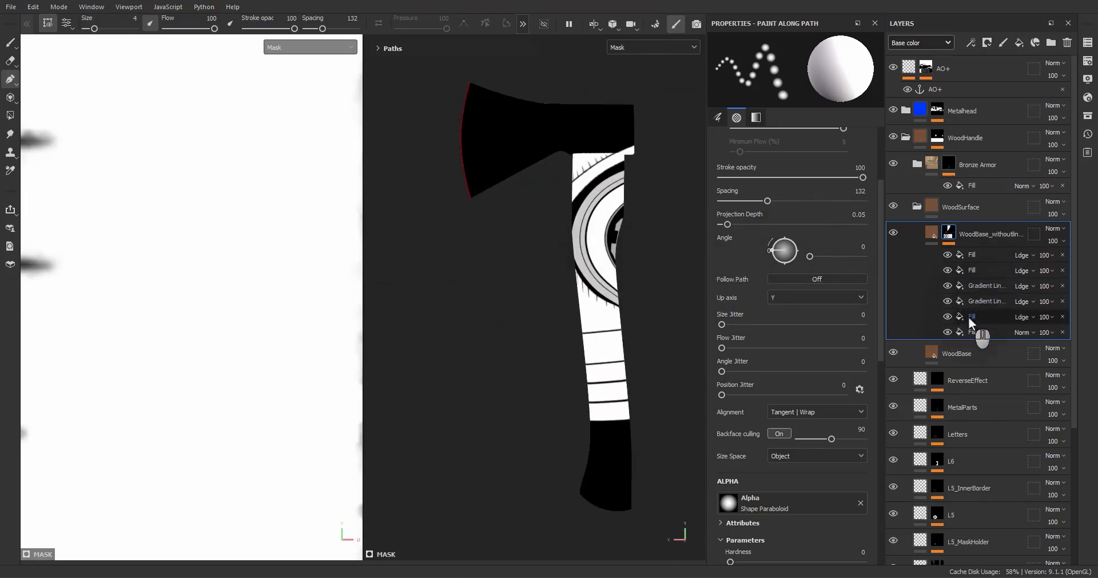
left_click(971, 317)
left_click(947, 317)
left_click(947, 317)
left_click(946, 332)
left_click(946, 331)
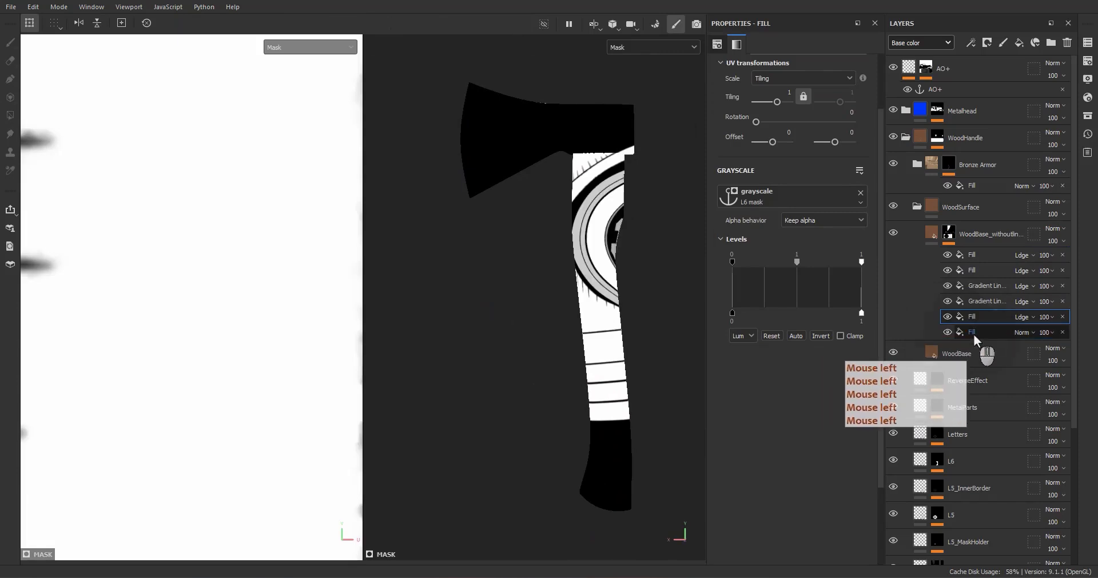
left_click(973, 334)
left_click_drag(859, 269, 749, 268)
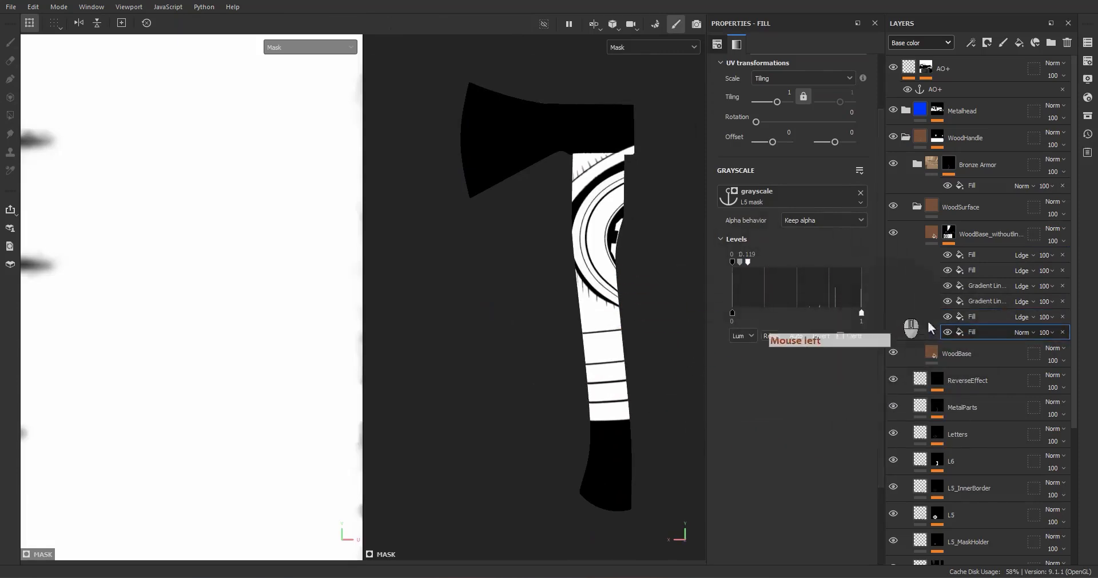
- Randomize the seed of the Wood Plain material on the WoodBase_withoutlin... layer several times
scroll(615, 303, "up", 5)
left_click_drag(615, 305, 517, 326, "alt")
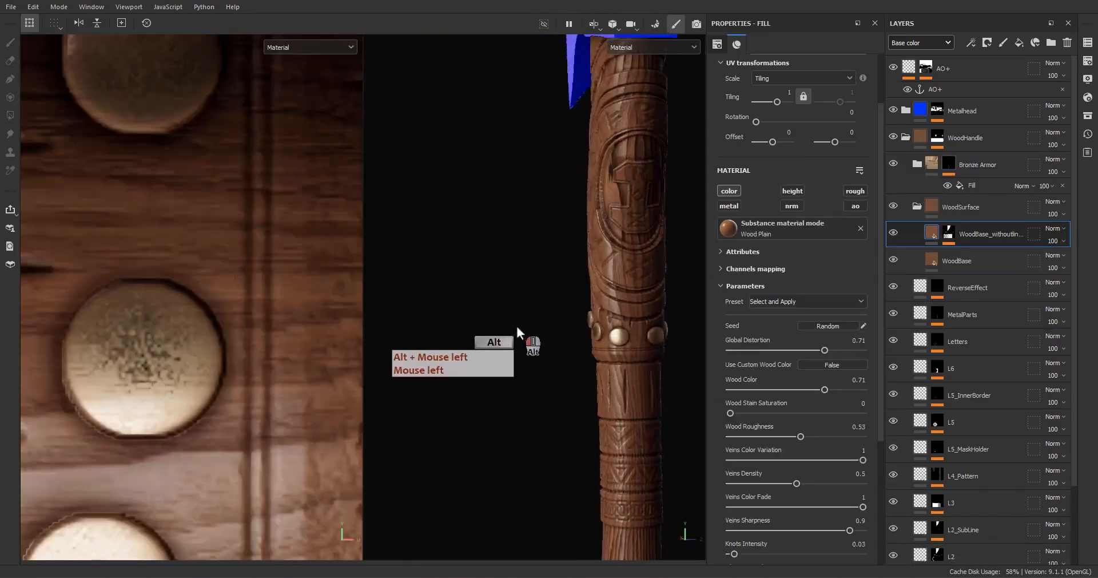
left_click(831, 325)
left_click(831, 324)
left_click(830, 325)
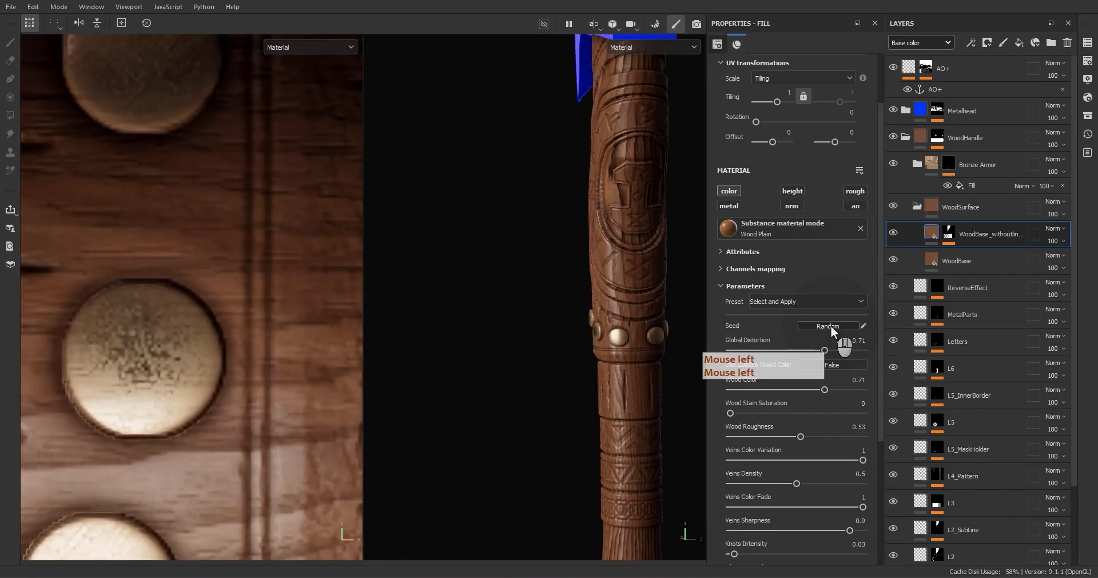
left_click(829, 325)
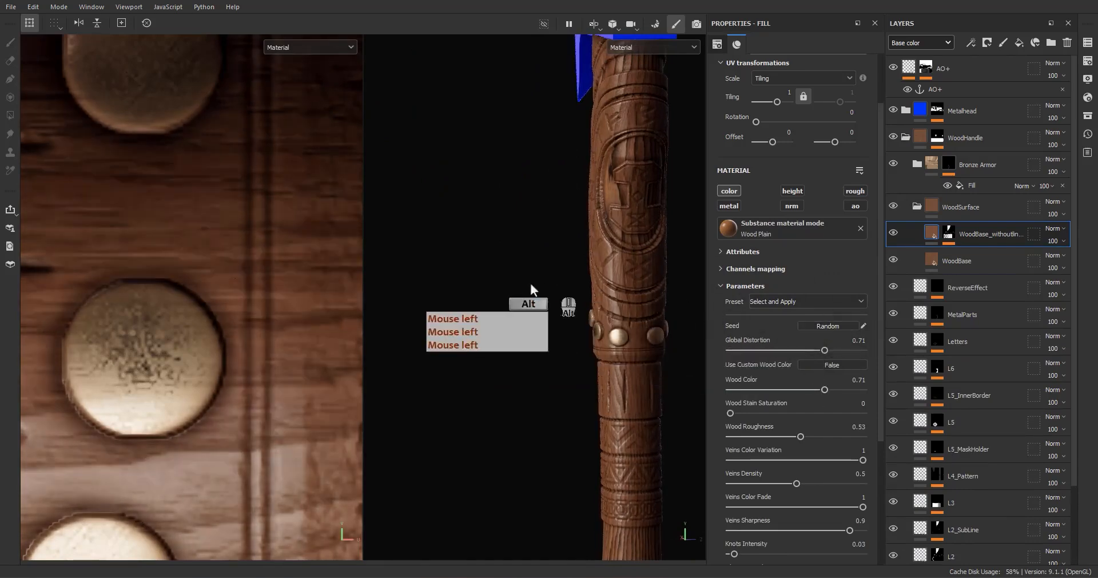
- Toggle the WoodBase_withoutlin... layer's visibility to compare its wood grain with the base wood on the handle
left_click_drag(531, 282, 560, 283, "alt")
left_click(893, 233)
left_click(894, 233)
left_click(893, 233)
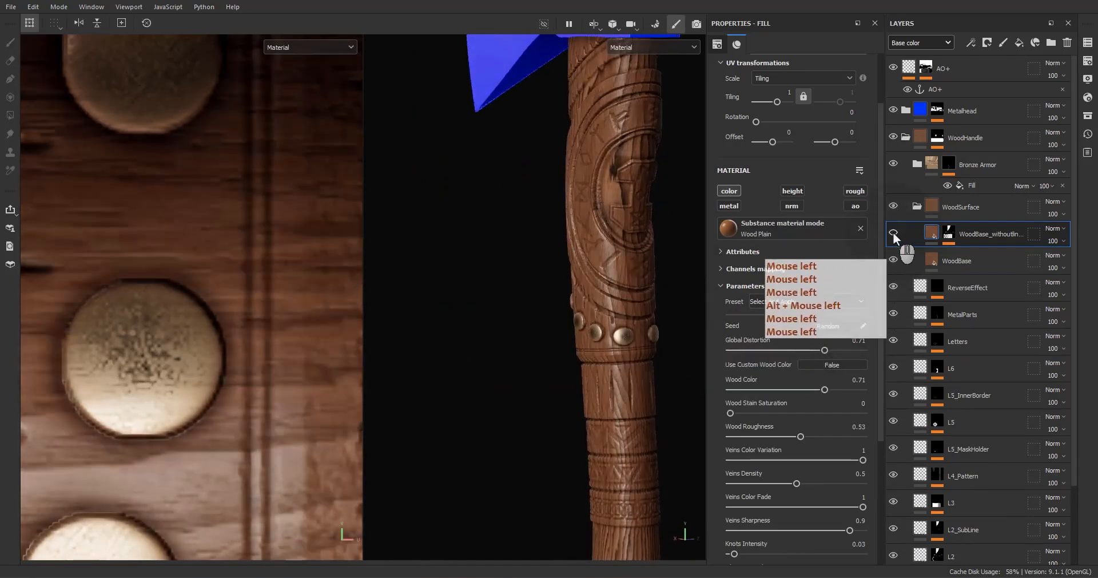
left_click(893, 233)
left_click_drag(627, 220, 658, 248, "alt")
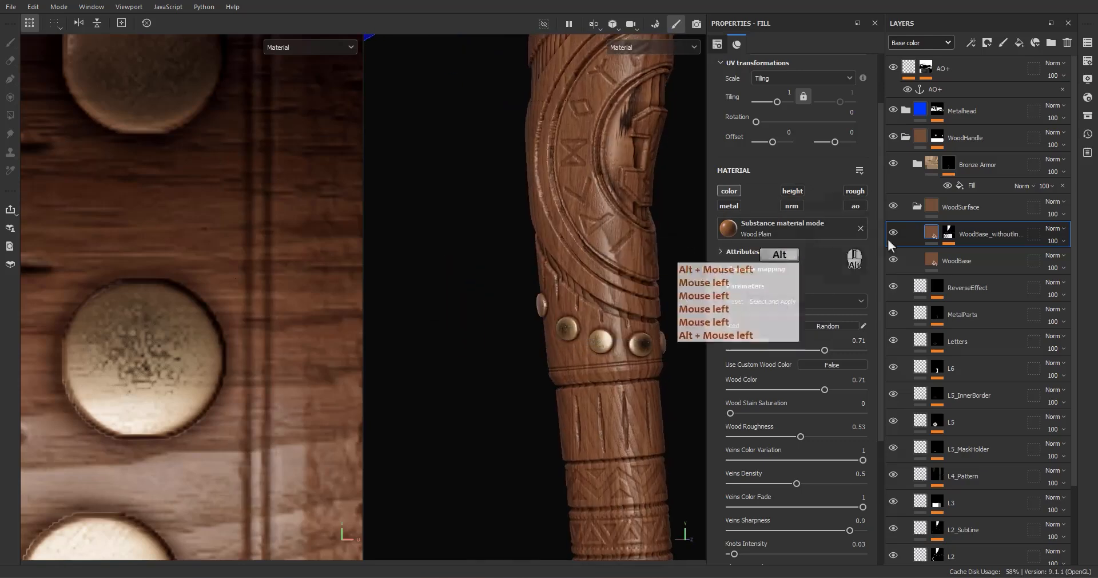
left_click(1052, 235)
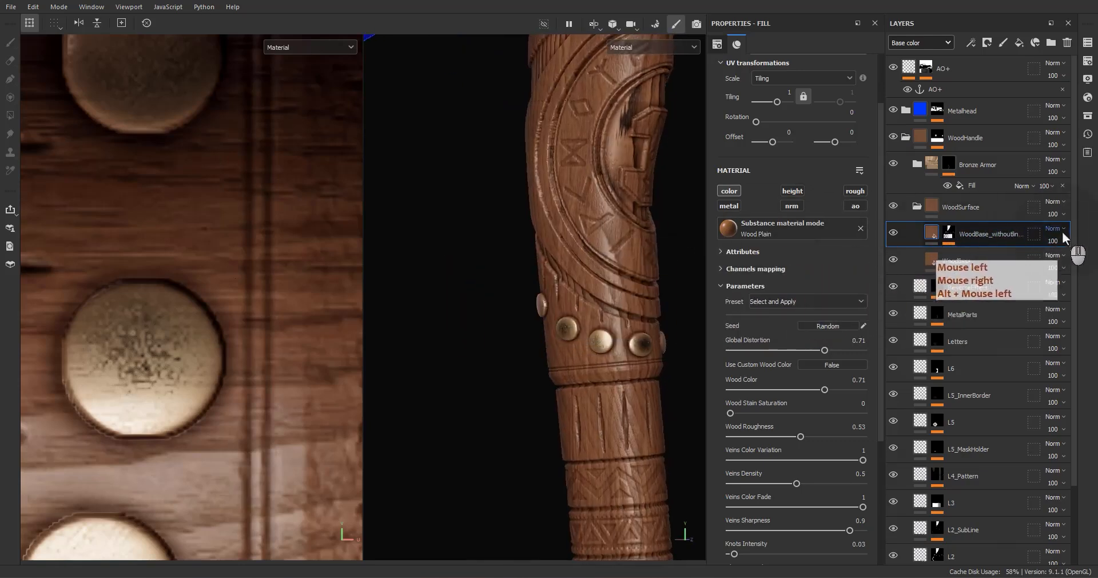
right_click(1058, 247)
left_click(1052, 233)
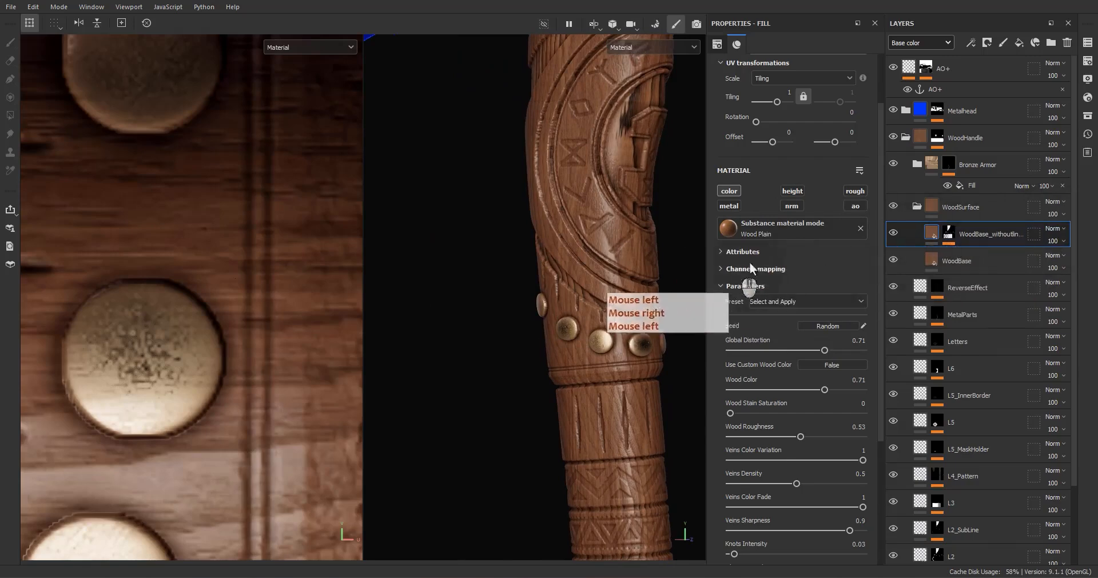
- Enable the rough, metal, nrm and ao channels on the WoodBase_withoutlin... layer's fill material
left_click(852, 190)
left_click(735, 206)
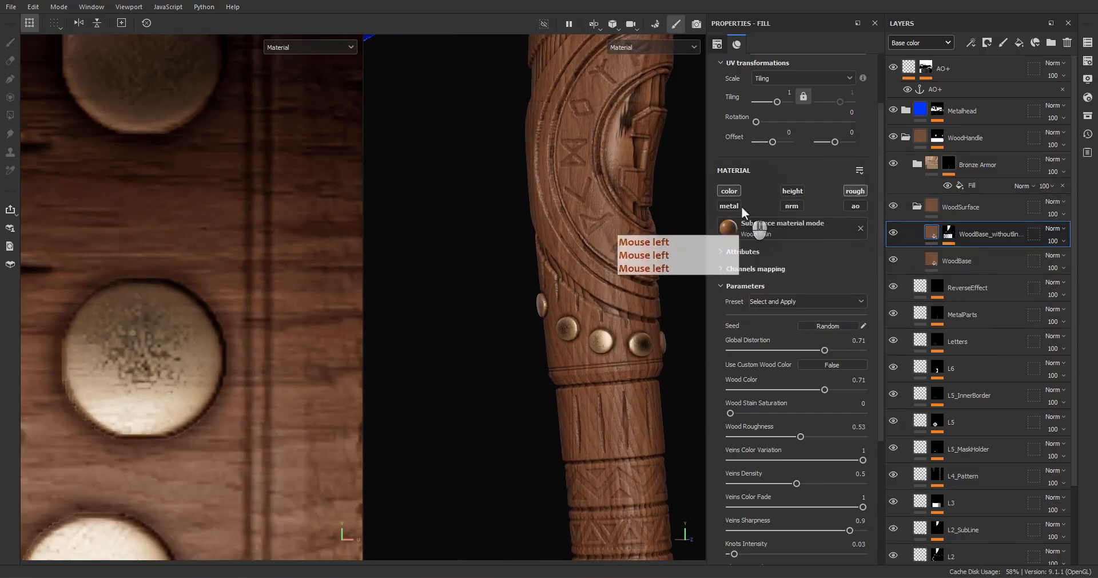
left_click(791, 206)
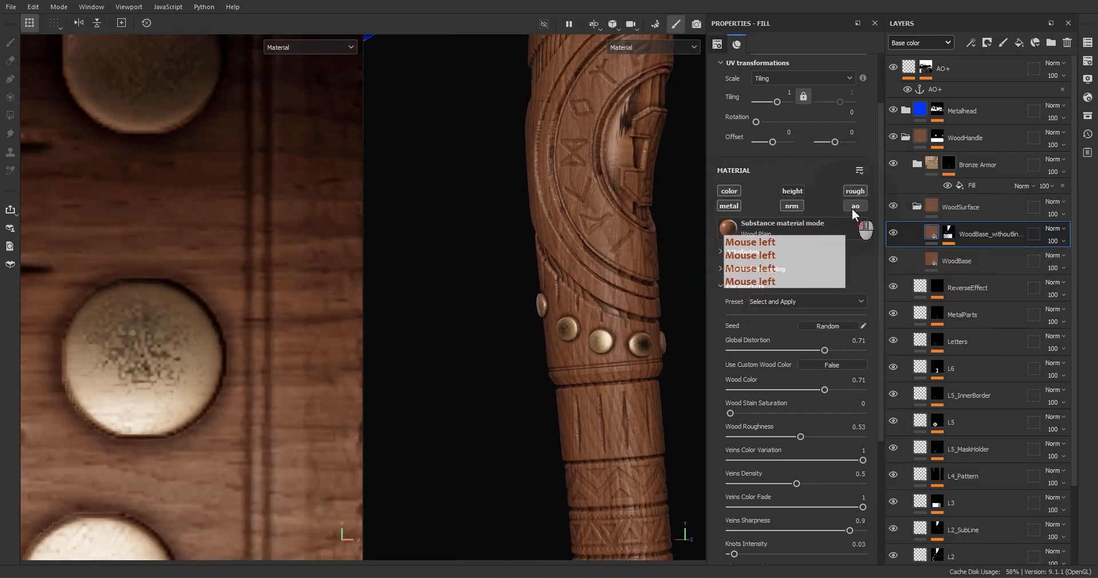
- Set the WoodBase_withoutlin... material's Global Distortion to 1 and Veins Density to 0.19
middle_click_drag(606, 219, 598, 296, "alt")
left_click_drag(599, 297, 600, 325, "alt")
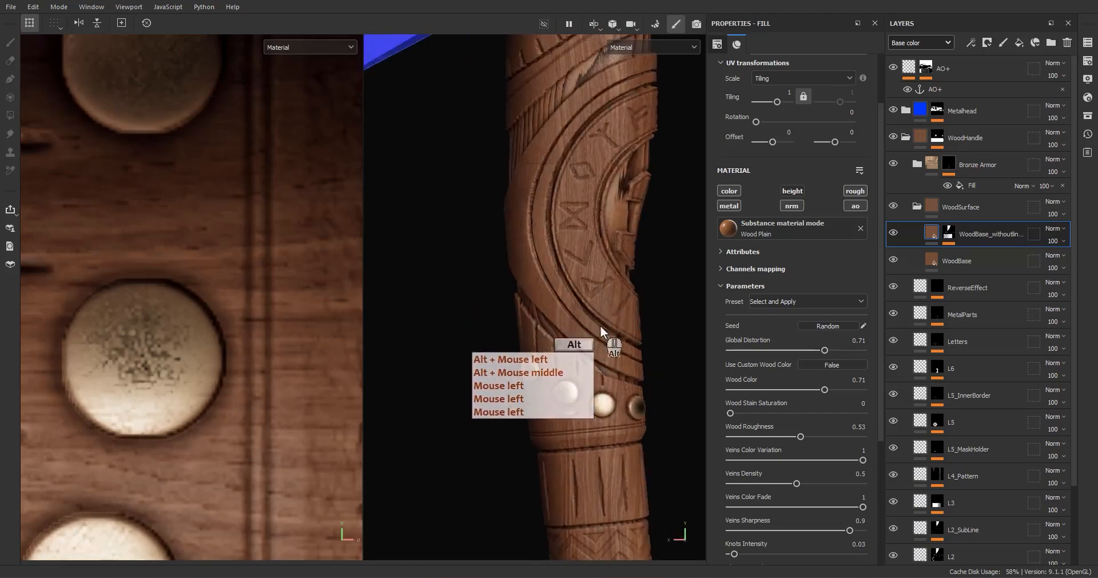
middle_click_drag(600, 325, 634, 260, "alt")
left_click_drag(634, 260, 669, 349, "alt")
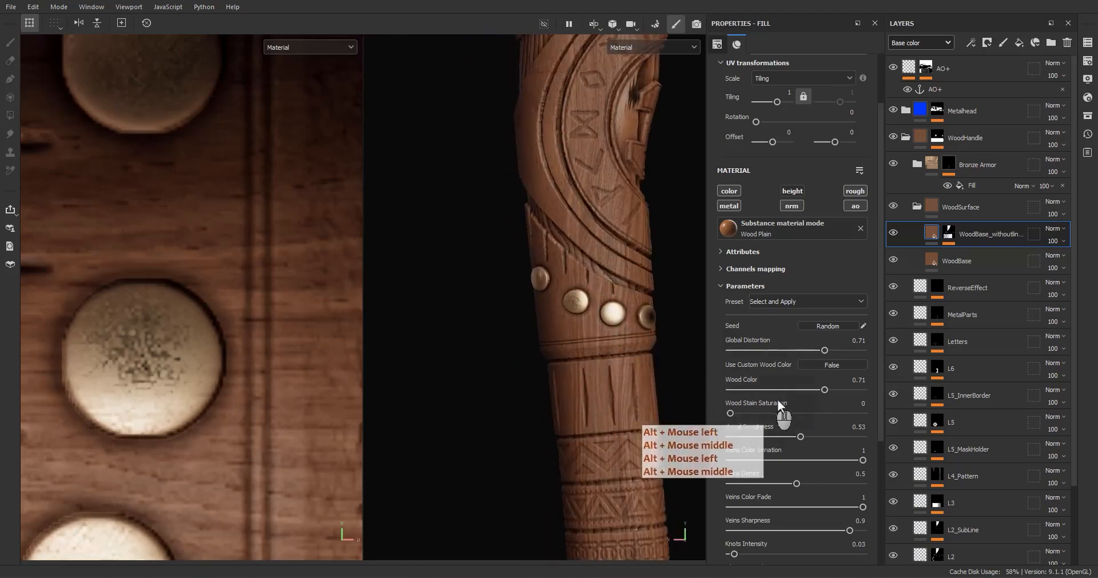
scroll(779, 372, "down", 3)
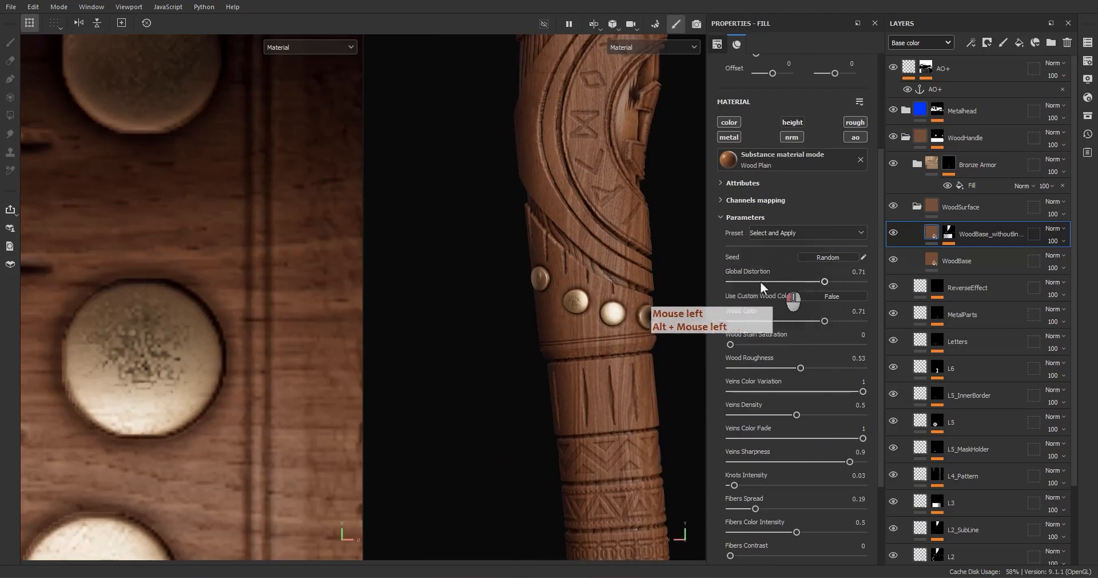
left_click_drag(746, 282, 911, 288)
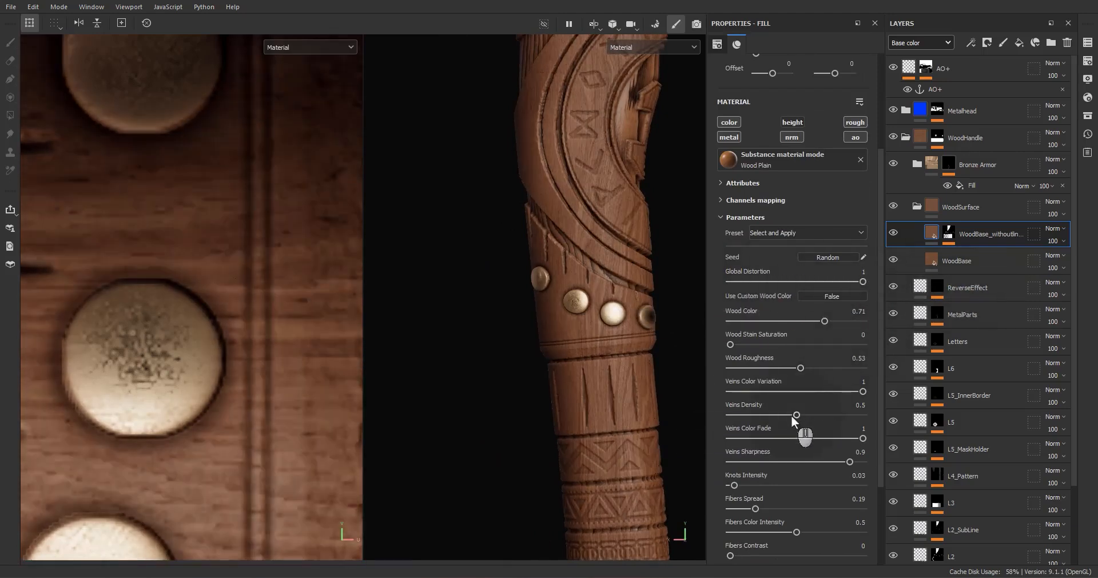
left_click_drag(793, 414, 755, 414)
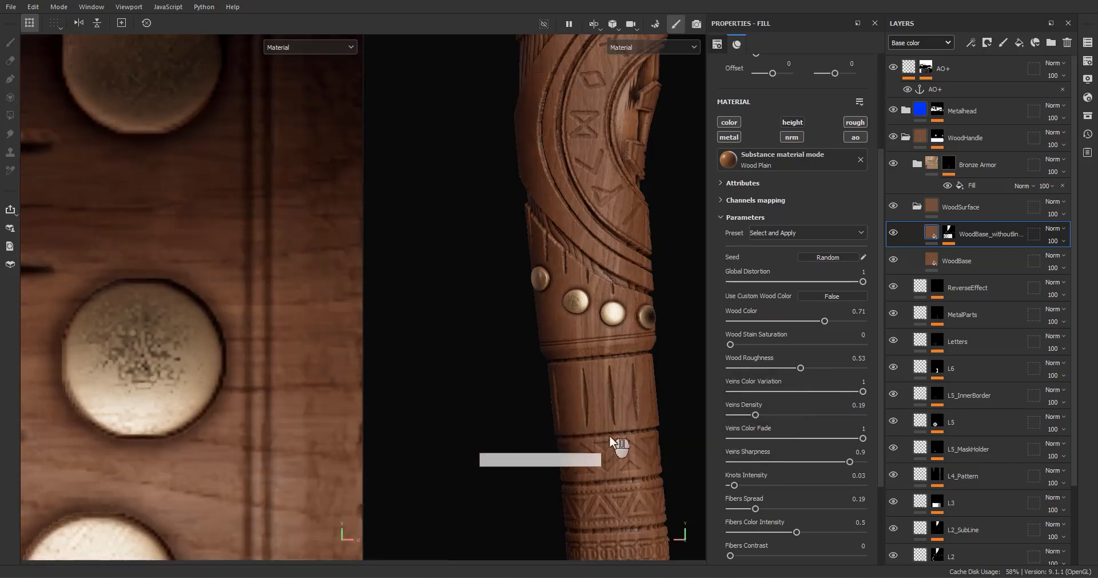
- Examine the wood grain along the axe handle from close up and as a whole
middle_click_drag(615, 441, 598, 460, "alt")
left_click_drag(597, 461, 619, 432, "alt")
right_click_drag(615, 400, 538, 197, "alt")
middle_click_drag(572, 366, 585, 278, "alt")
left_click_drag(585, 278, 616, 287, "alt")
middle_click_drag(616, 287, 601, 389, "alt")
right_click_drag(597, 383, 572, 318, "alt")
mouse_move(572, 318)
left_mouse_down("alt")
mouse_move(469, 315)
mouse_move(558, 322)
left_mouse_up("alt")
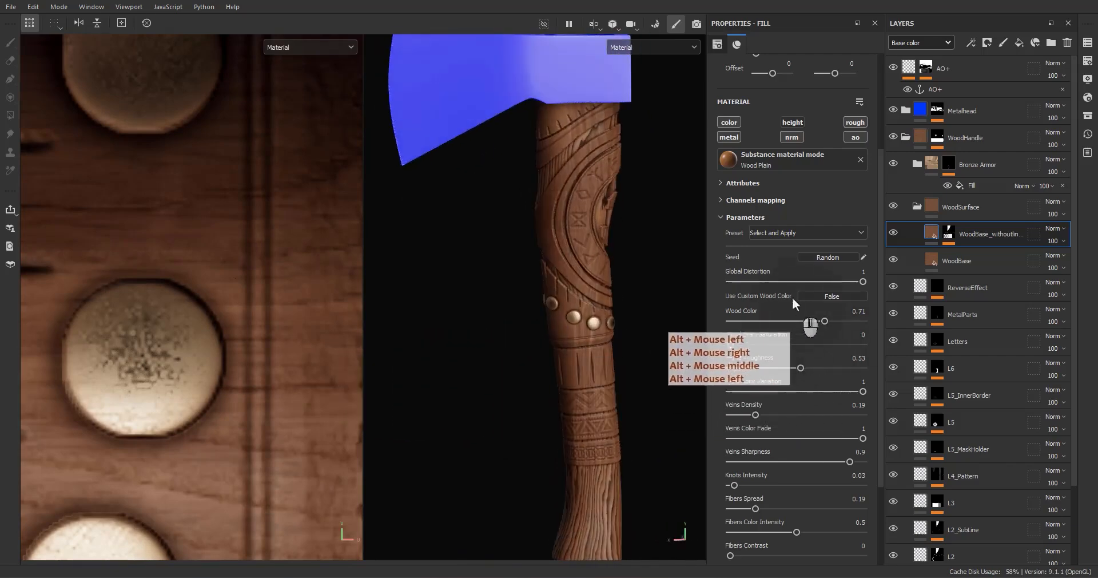
- Try a custom wood color on the WoodBase_withoutlin... layer, using the greyish brown 7F7369
left_click(829, 296)
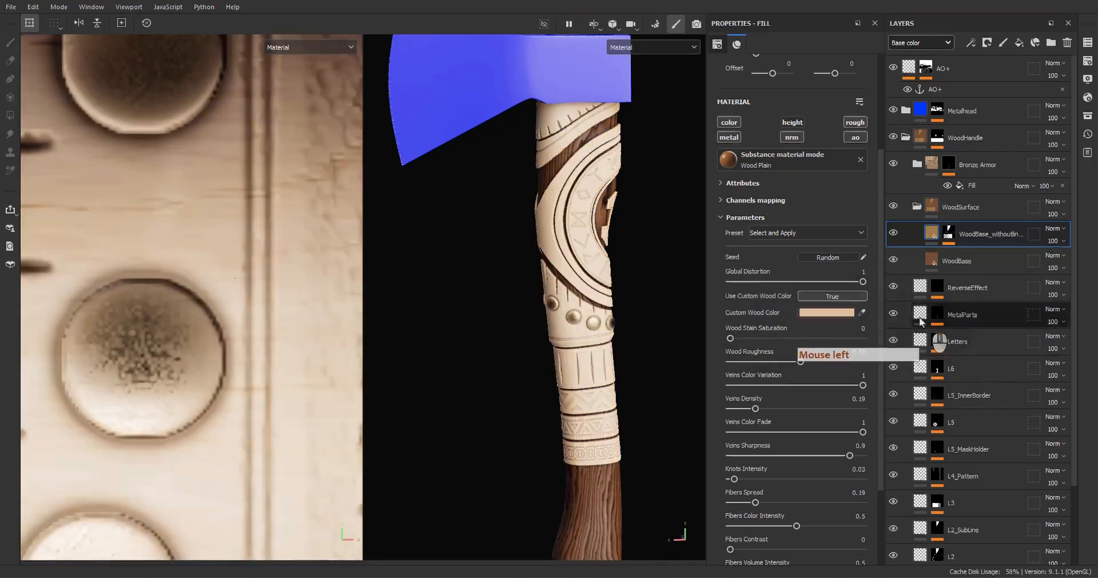
left_click(828, 312)
left_click_drag(804, 413, 816, 451)
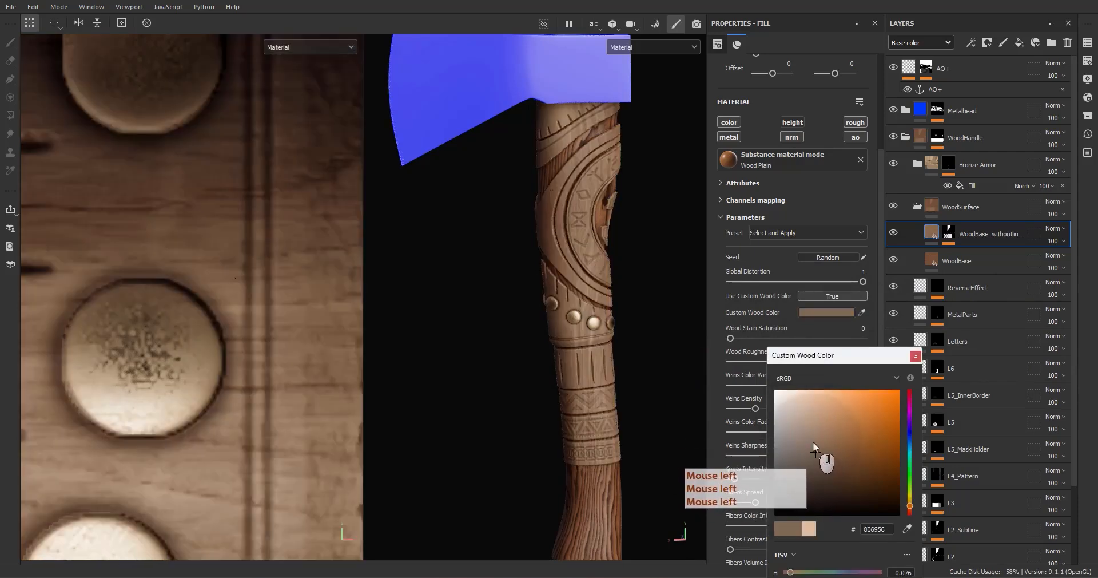
left_click(807, 443)
left_click(795, 453)
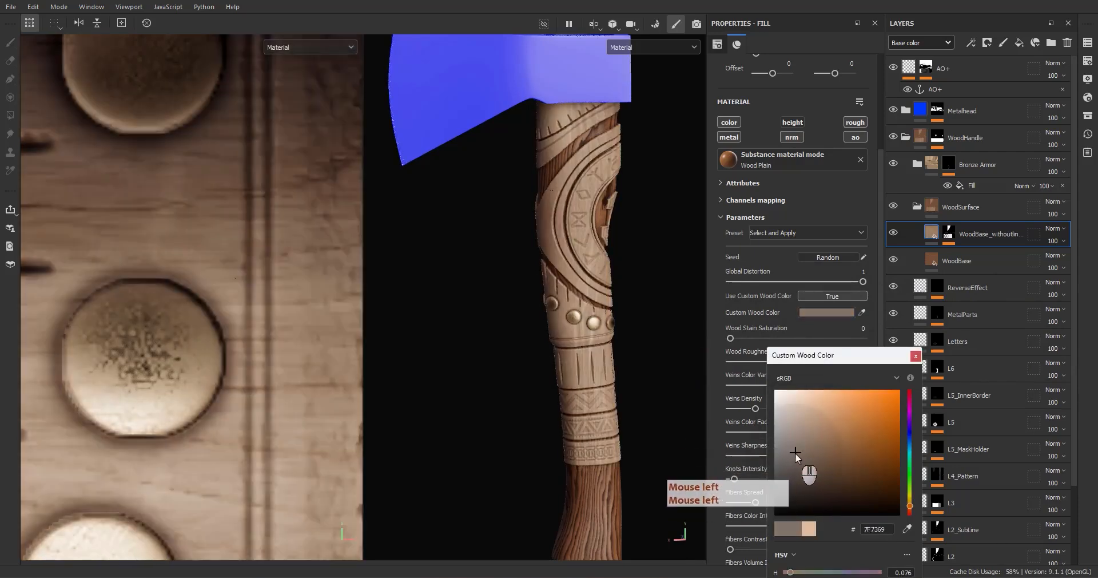
left_click(916, 357)
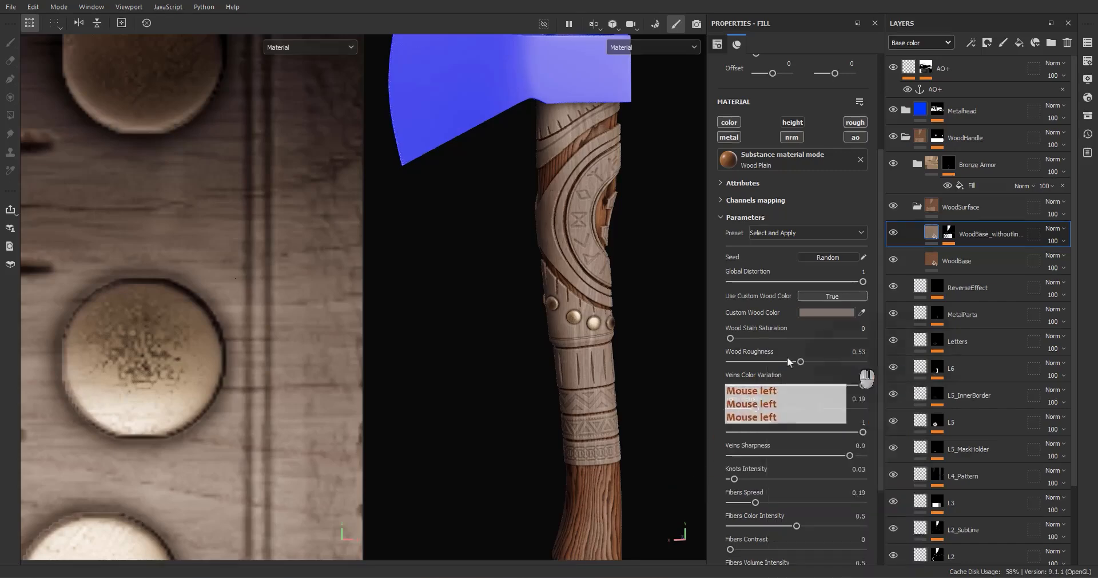
- Enable a custom wood color on the WoodBase layer and darken it to 4E3F28
mouse_move(584, 324)
left_mouse_down("alt")
mouse_move(547, 301)
mouse_move(579, 327)
left_mouse_up("alt")
middle_click_drag(579, 328, 600, 230, "alt")
left_click_drag(600, 235, 632, 245, "alt")
left_click(938, 261)
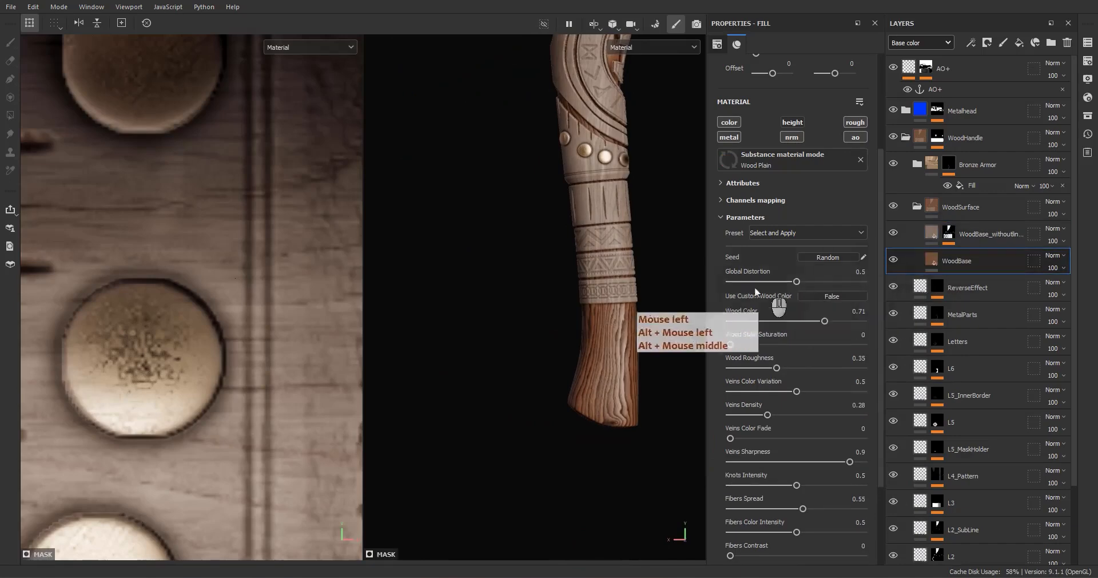
left_click(815, 295)
left_click(820, 313)
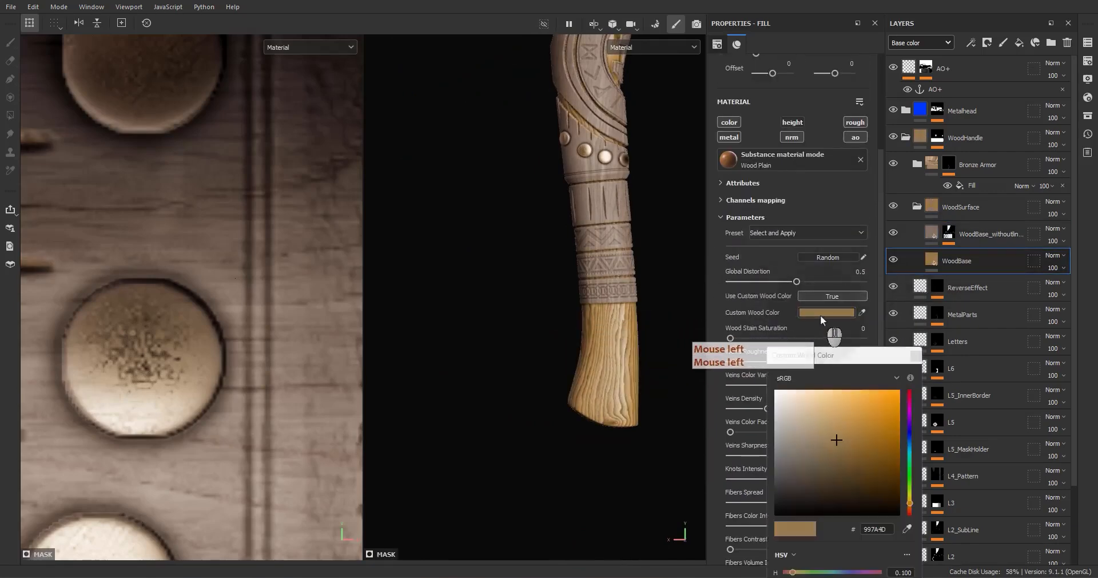
left_click(836, 478)
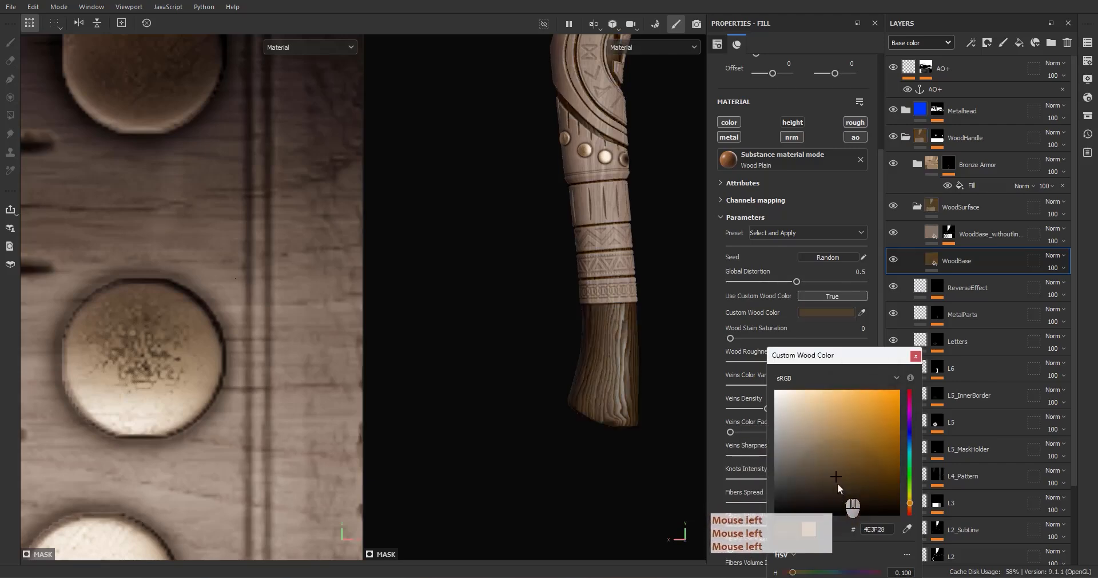
- Sample the reddish tone C0856C for the WoodBase layer's custom wood color and darken it to 553F35
middle_click_drag(506, 203, 508, 308, "alt")
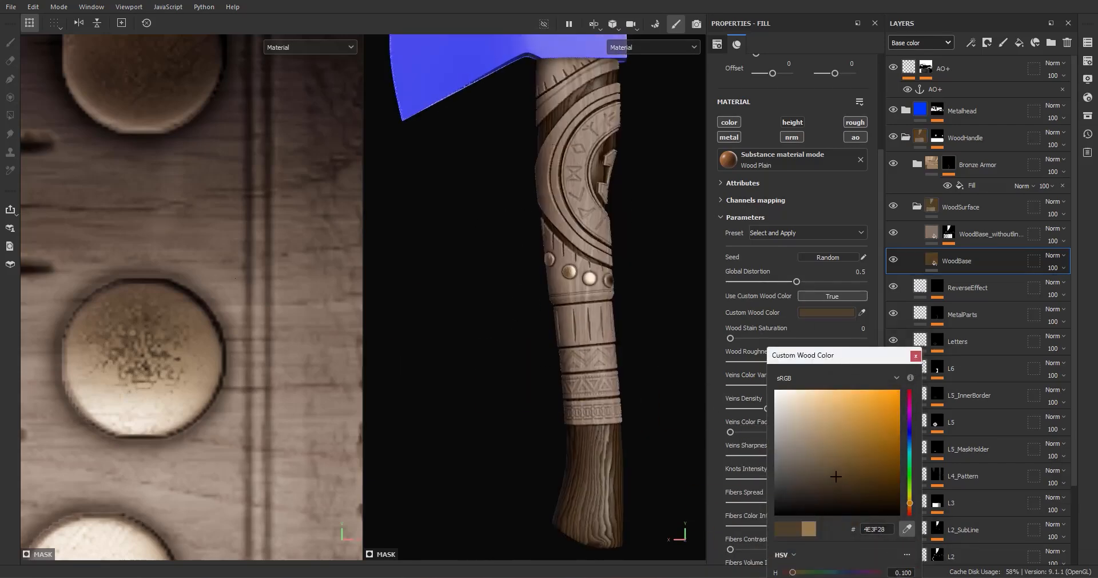
left_click(1030, 415)
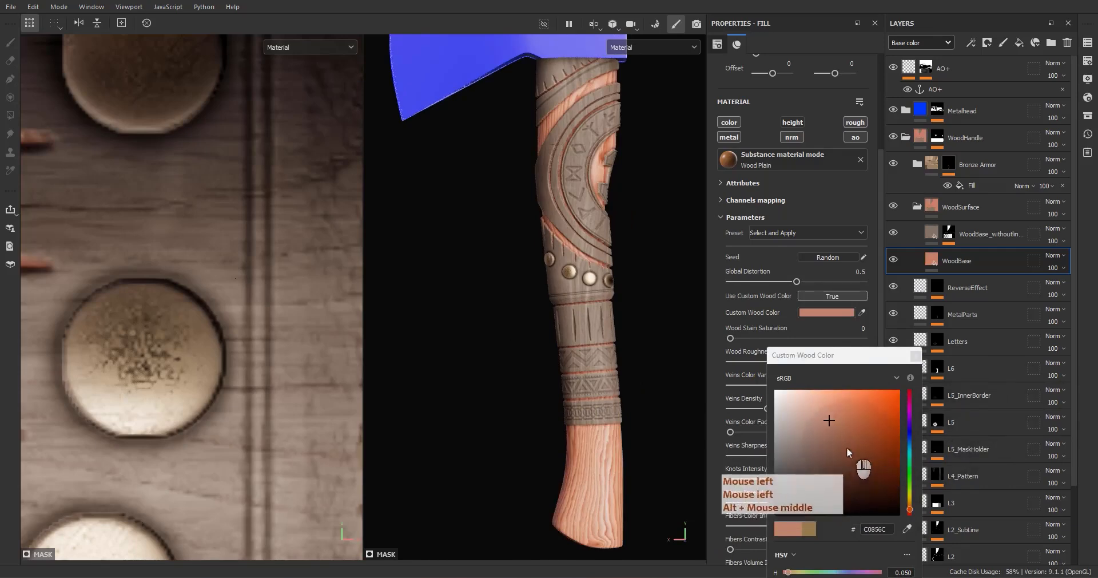
left_click_drag(840, 450, 824, 475)
left_click(823, 475)
- Resample the WoodBase layer's custom wood color as beige EDD2B7 and darken it to the muted brown 5B5046
left_click(906, 529)
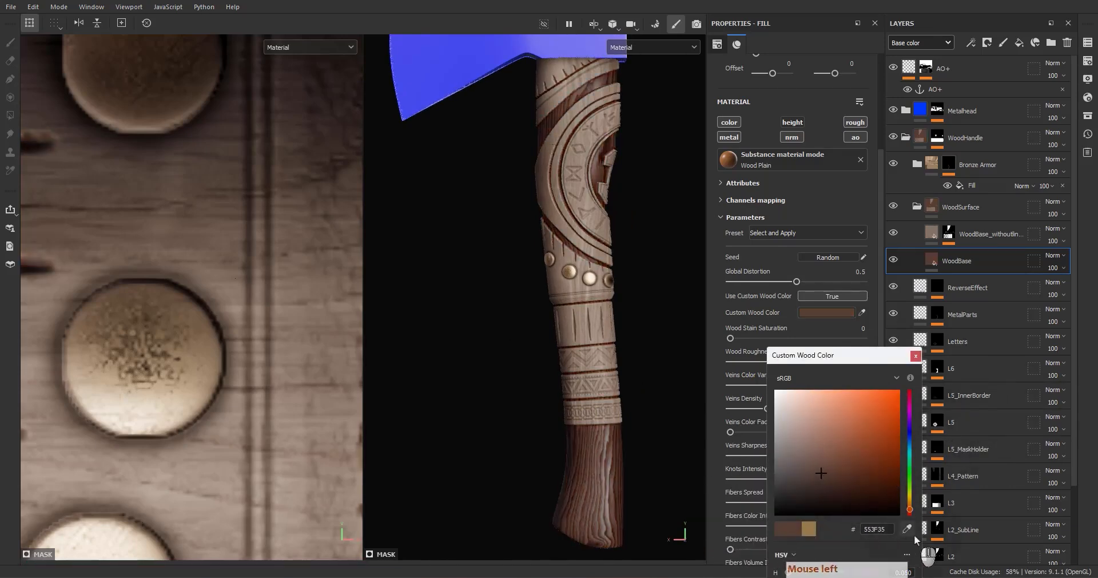
left_click(902, 438)
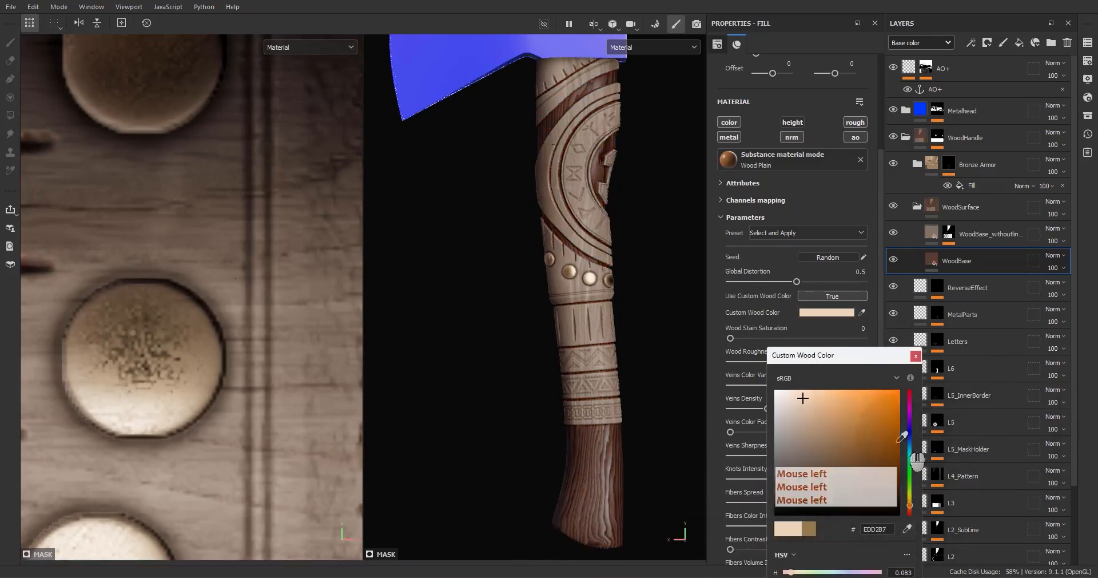
left_click(818, 470)
left_click(793, 468)
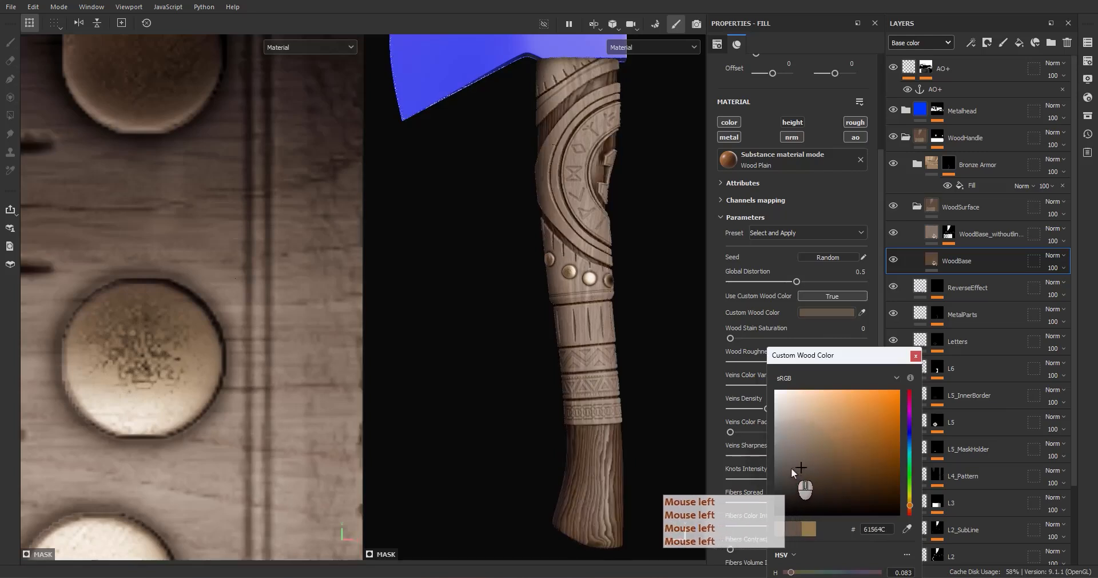
left_click(792, 480)
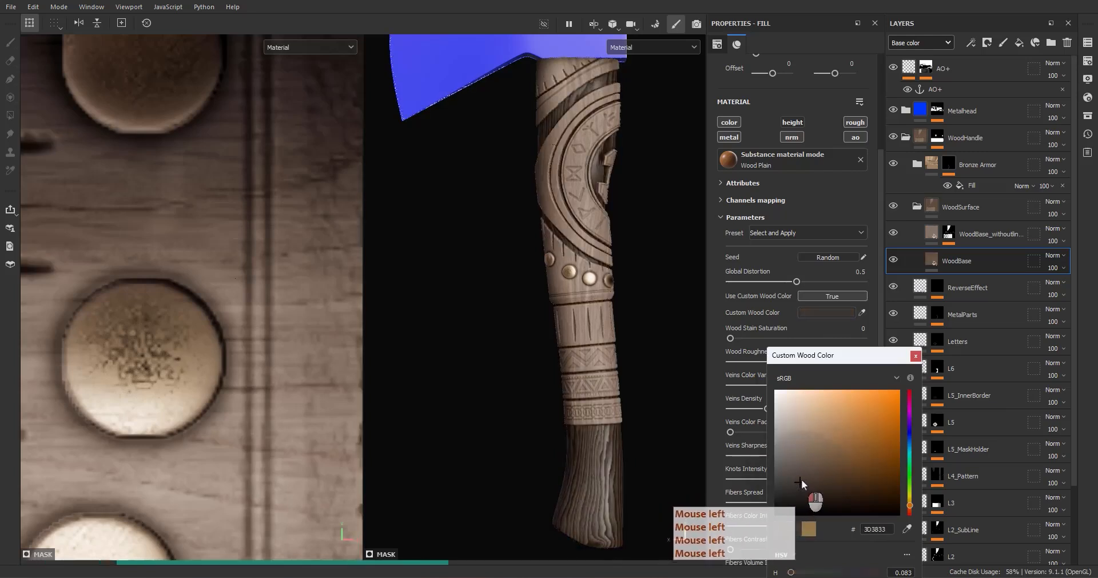
left_click(803, 470)
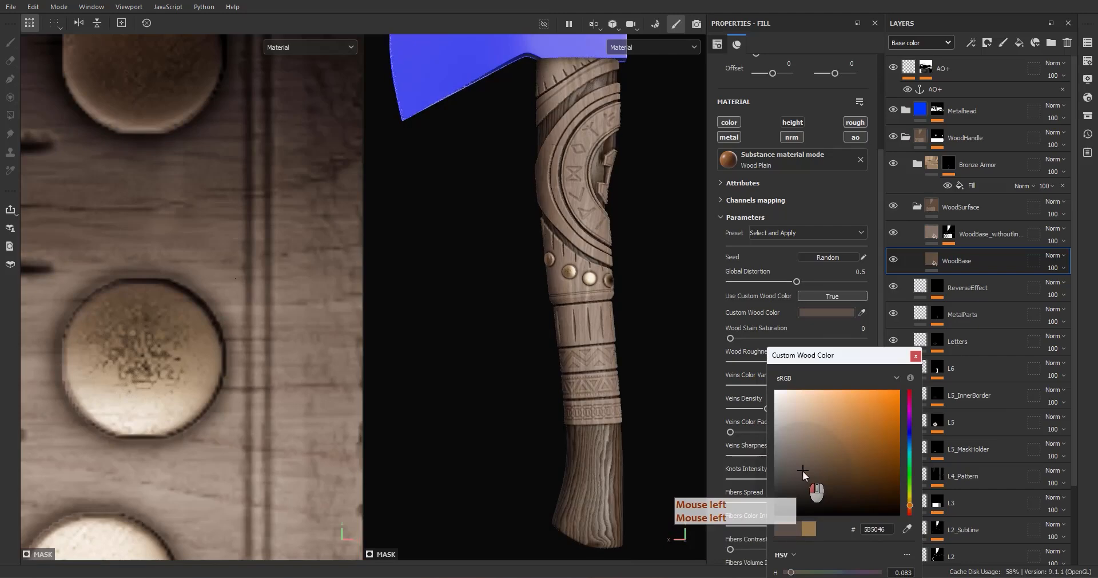
left_click(915, 355)
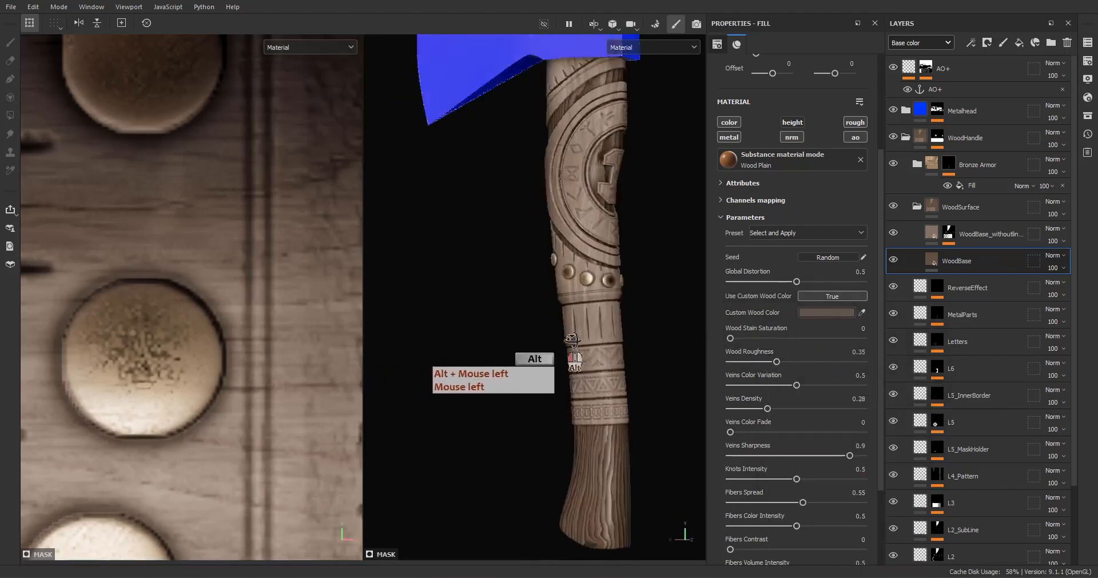
- Turn off the custom wood color on both the WoodBase and WoodBase_withoutlin... layers
left_click(832, 296)
left_click(932, 237)
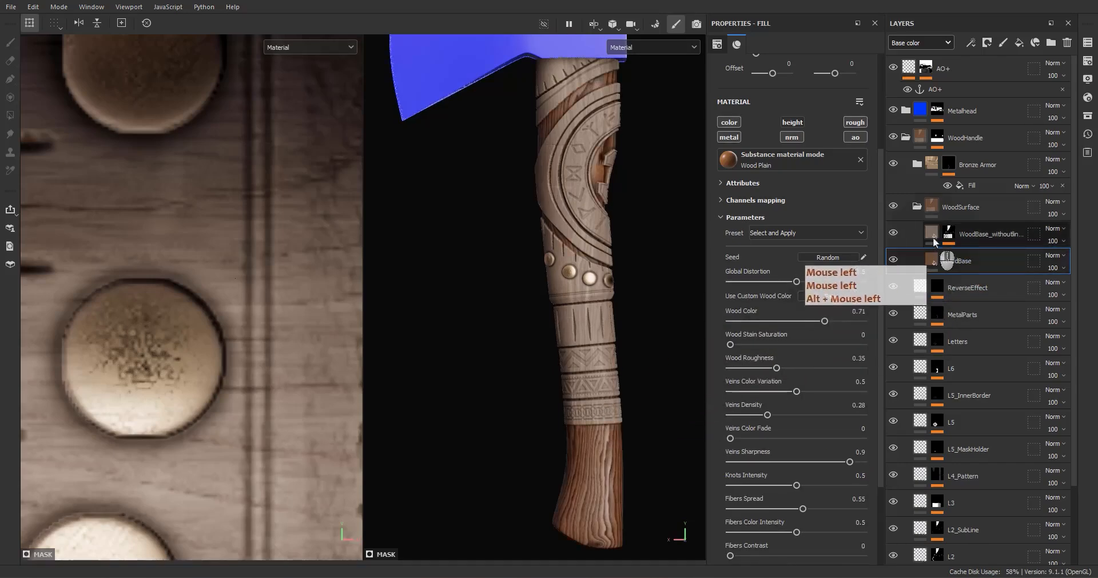
left_click(811, 290)
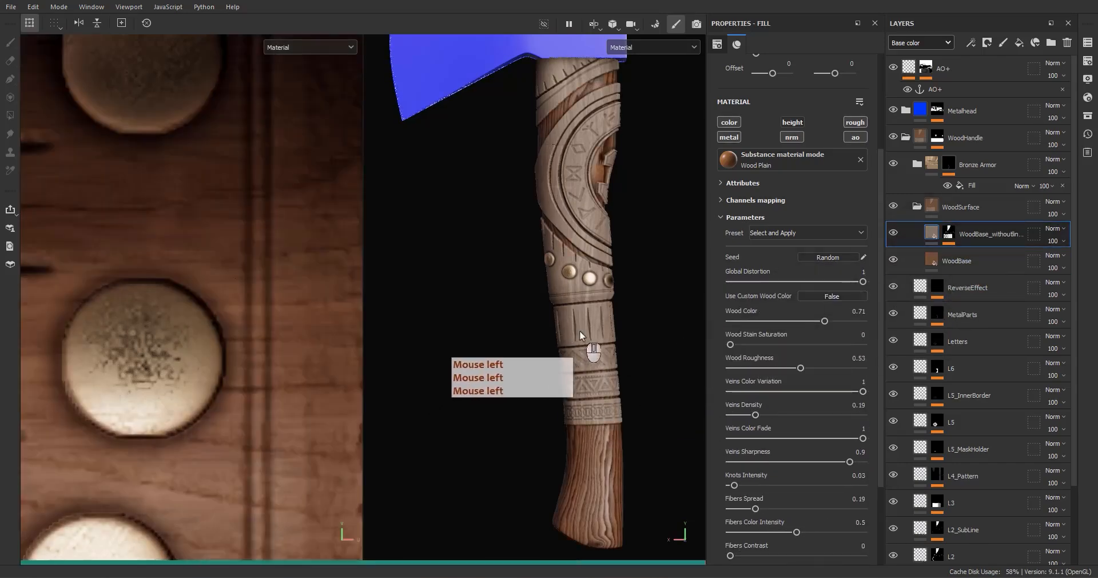
- Set the Wood Color of the WoodBase_withoutlin... layer to 0.68
middle_click_drag(579, 331, 589, 386, "alt")
left_click_drag(589, 387, 474, 414, "alt")
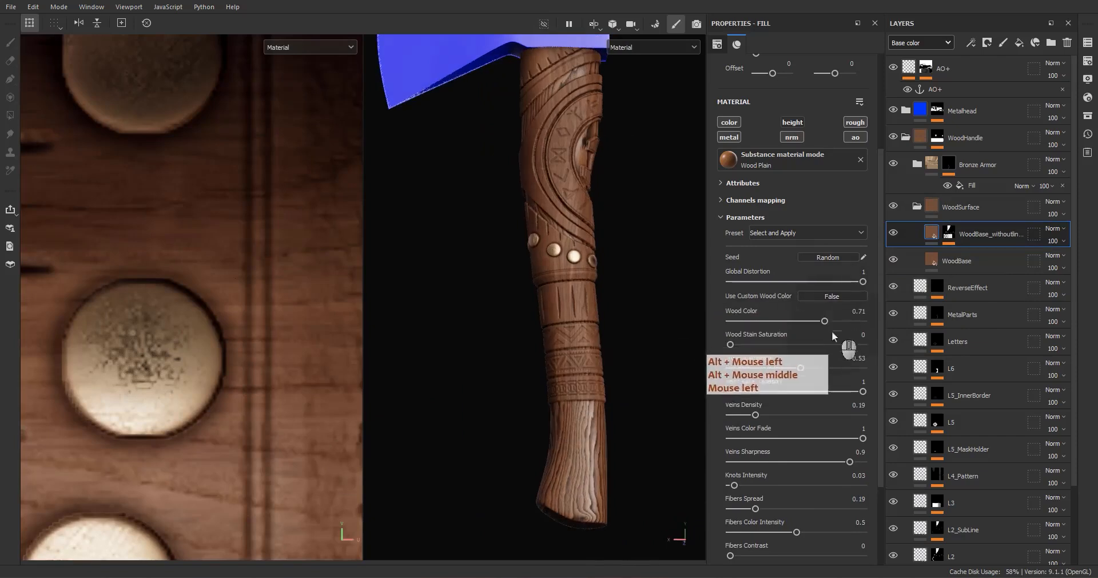
left_click(858, 311)
type(".68")
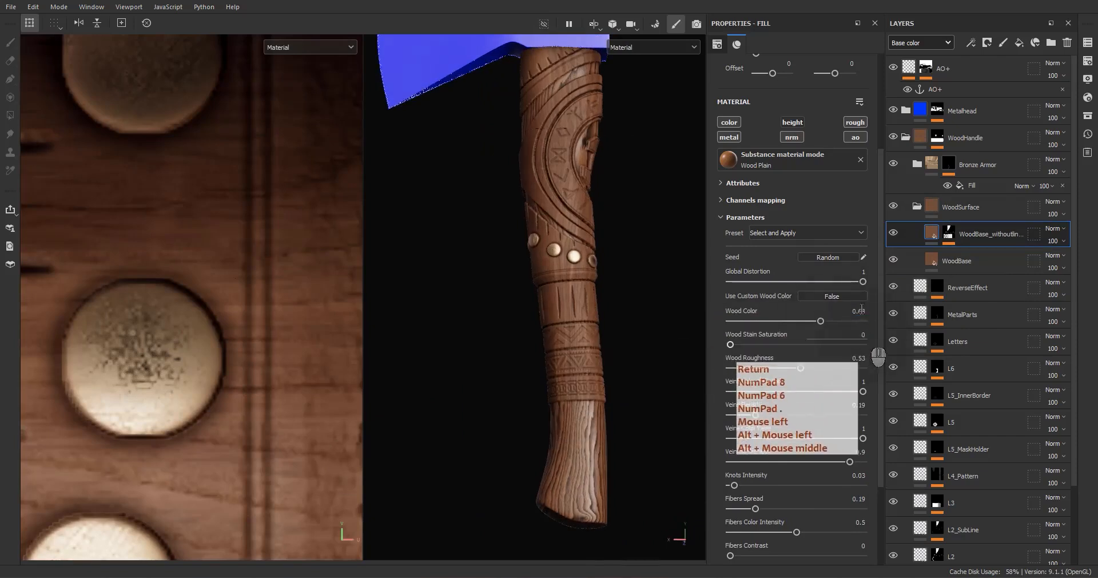
mouse_move(607, 298)
left_mouse_down("alt")
mouse_move(566, 288)
mouse_move(618, 295)
left_mouse_up("alt")
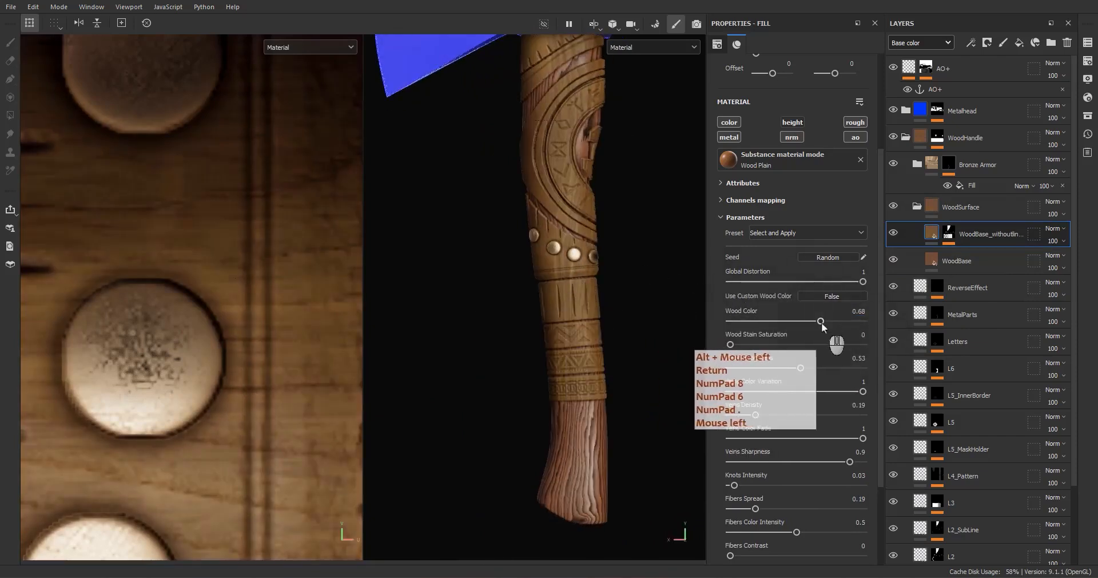
- Try darker and lighter Wood Color values on the WoodBase_withoutlin... layer and settle on 0.26
left_click_drag(825, 324, 833, 325)
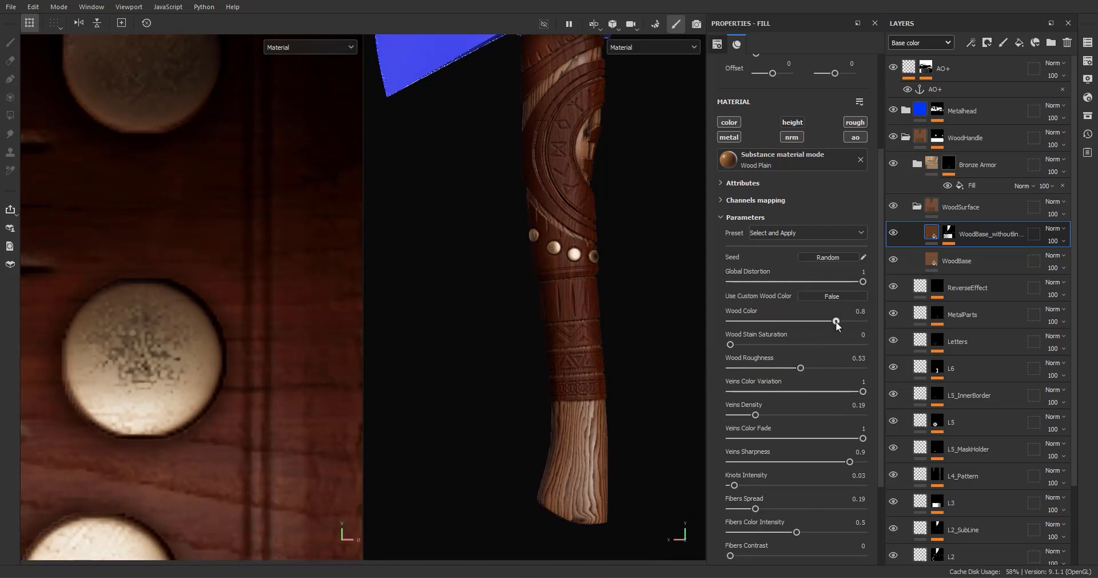
left_click_drag(836, 321, 839, 323)
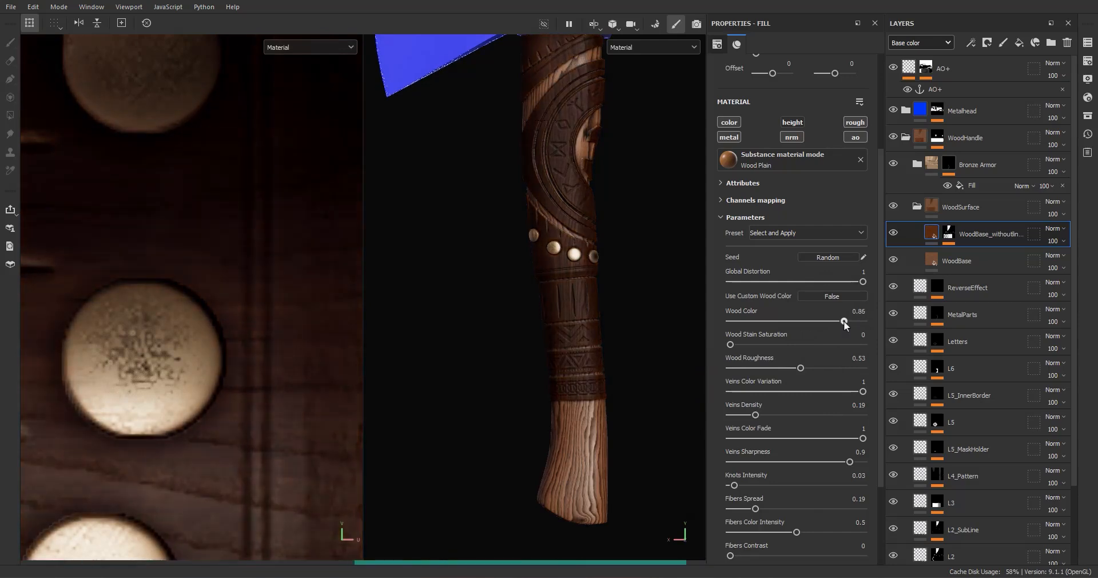
left_click_drag(845, 324, 796, 326)
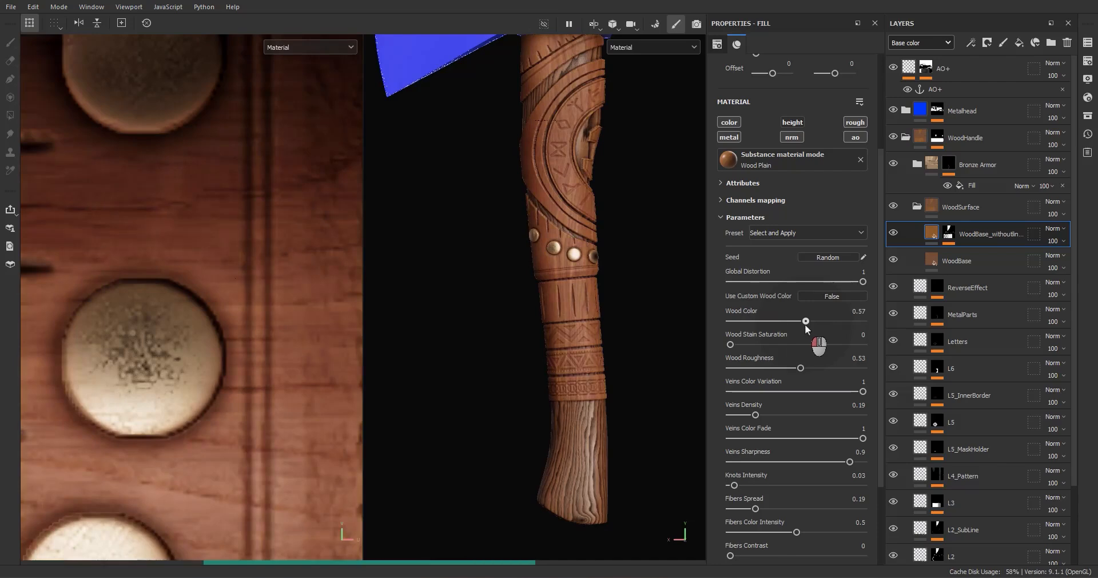
left_click_drag(775, 329, 763, 326)
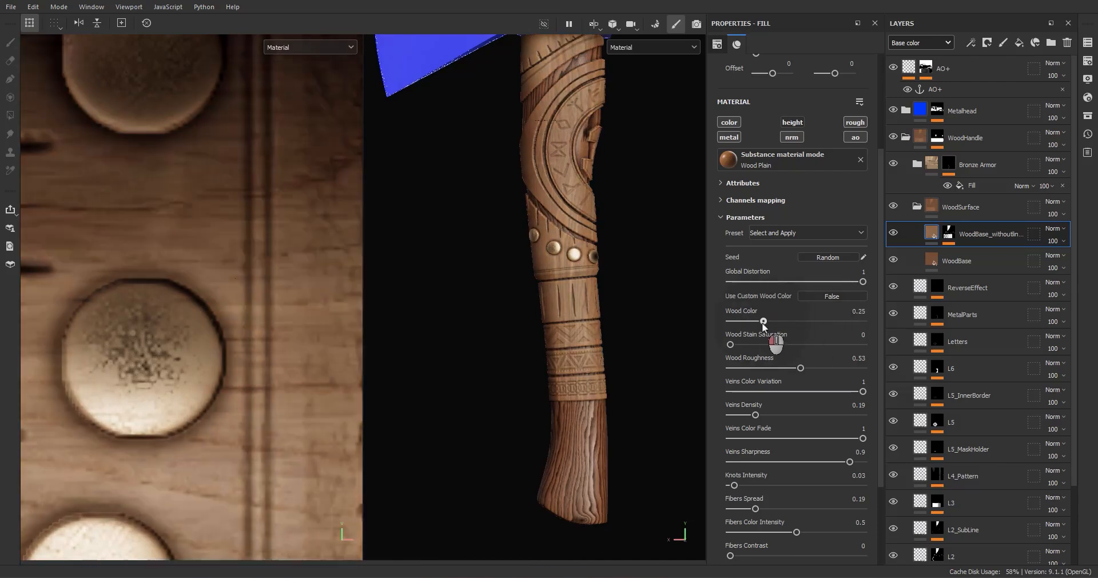
left_click_drag(753, 323, 720, 321)
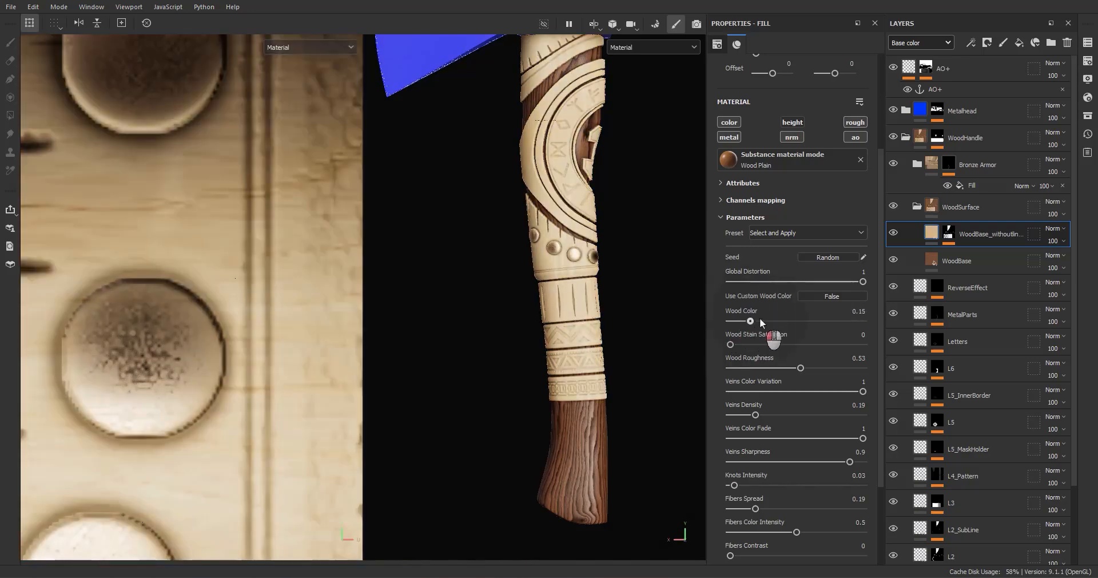
left_click_drag(762, 322, 765, 322)
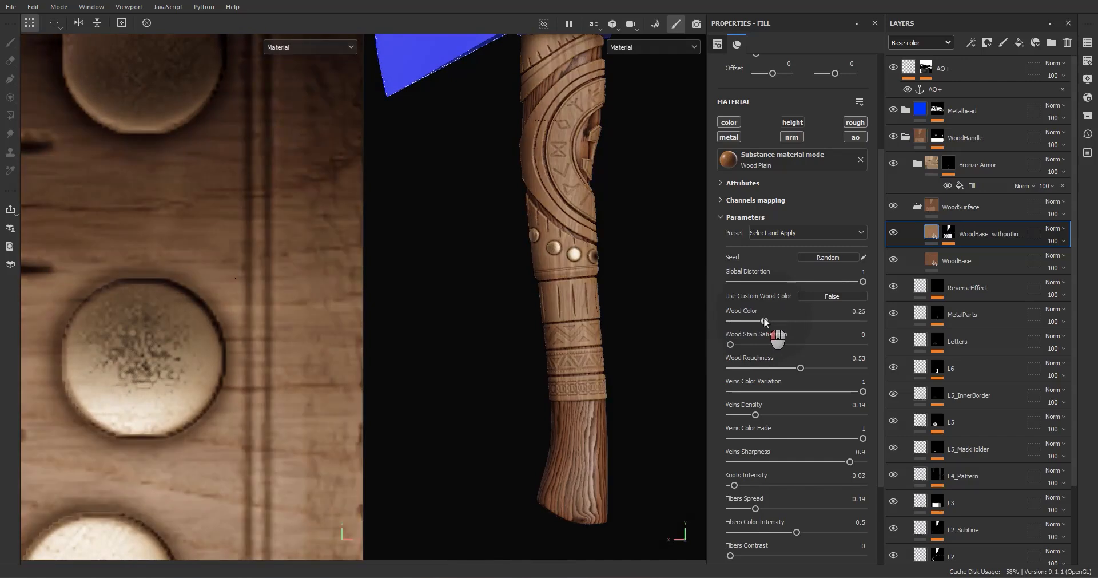
left_click_drag(628, 251, 588, 264, "alt")
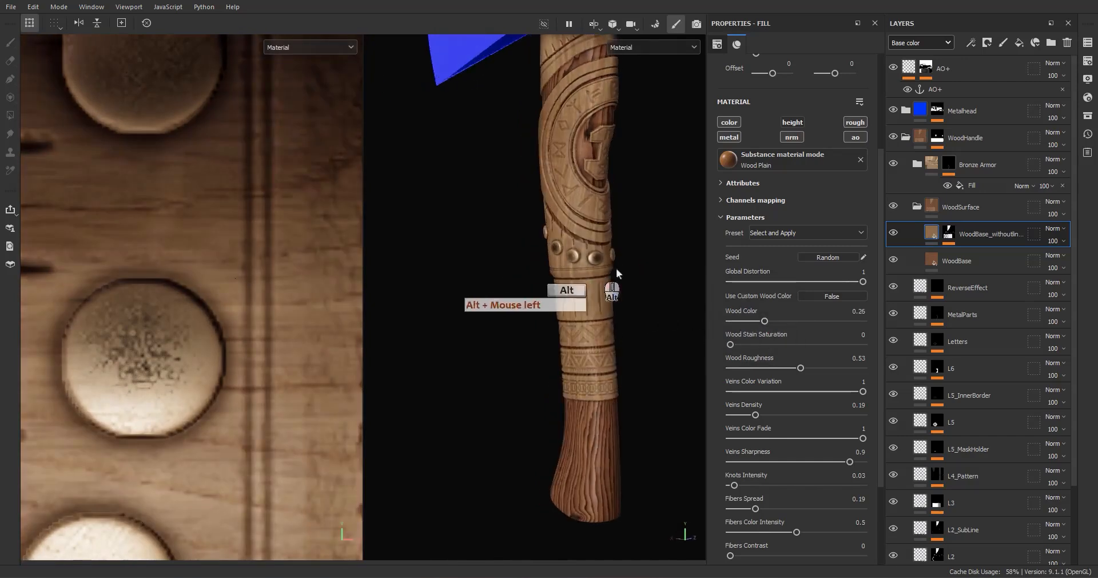
- Copy the Wood Color value 0.26 to the WoodBase layer and check the match along the handle
left_click(852, 311)
key("ctrl+c")
key("c")
left_click(936, 255)
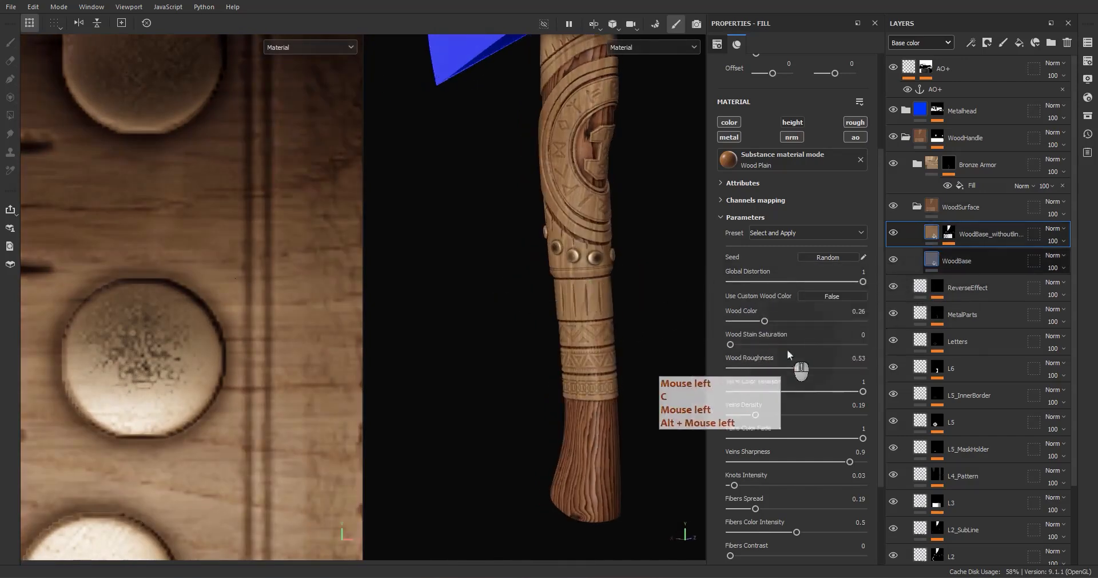
left_click(854, 311)
key("ctrl+v")
key("Return")
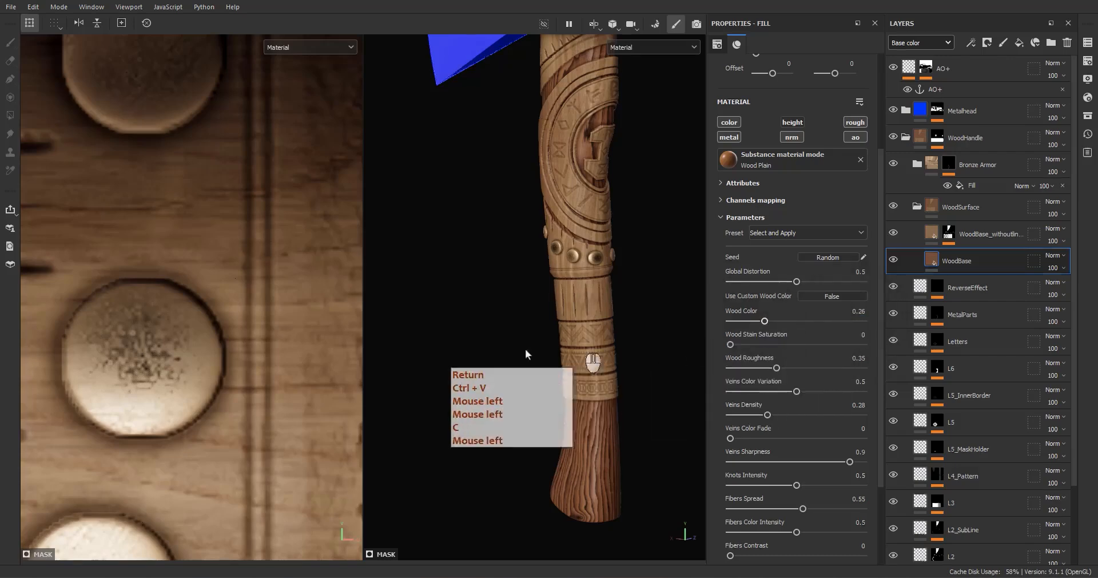
left_click_drag(532, 410, 570, 353, "alt")
right_click_drag(568, 430, 572, 366, "alt")
middle_click_drag(572, 366, 579, 293, "alt")
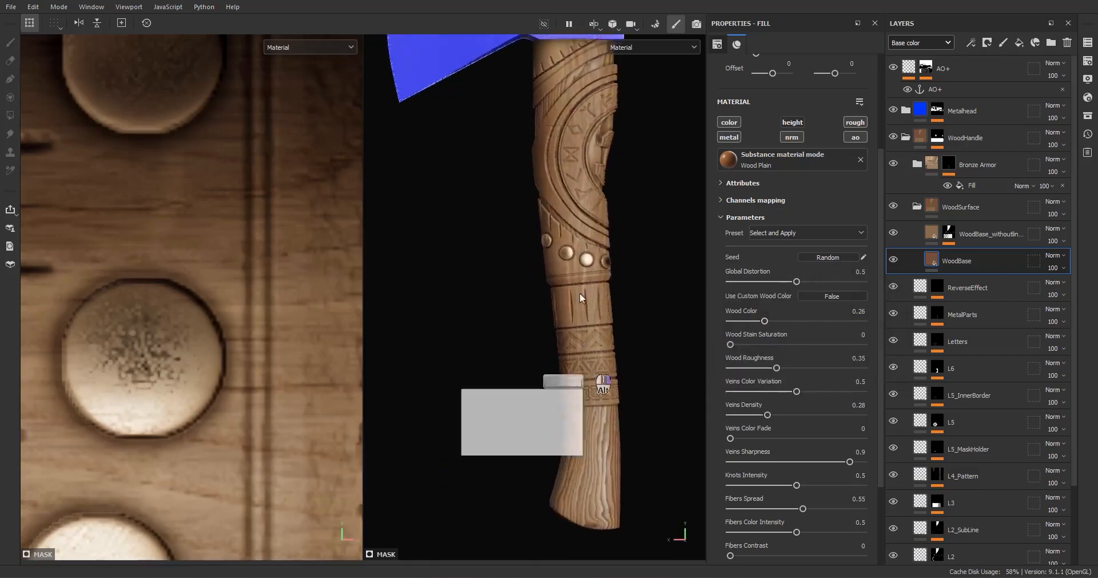
left_click_drag(579, 292, 634, 275, "alt")
scroll(589, 304, "up", 3)
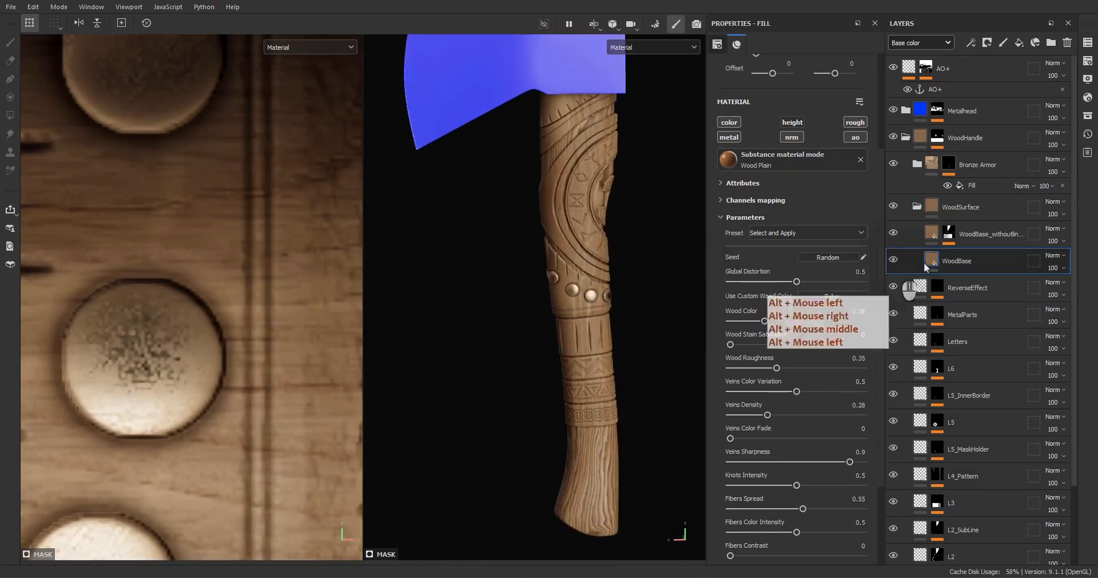
- Add a fill layer named ColorVar1 at the top of the WoodSurface folder, with only its color channel enabled
left_click(1030, 10)
left_click(1019, 42)
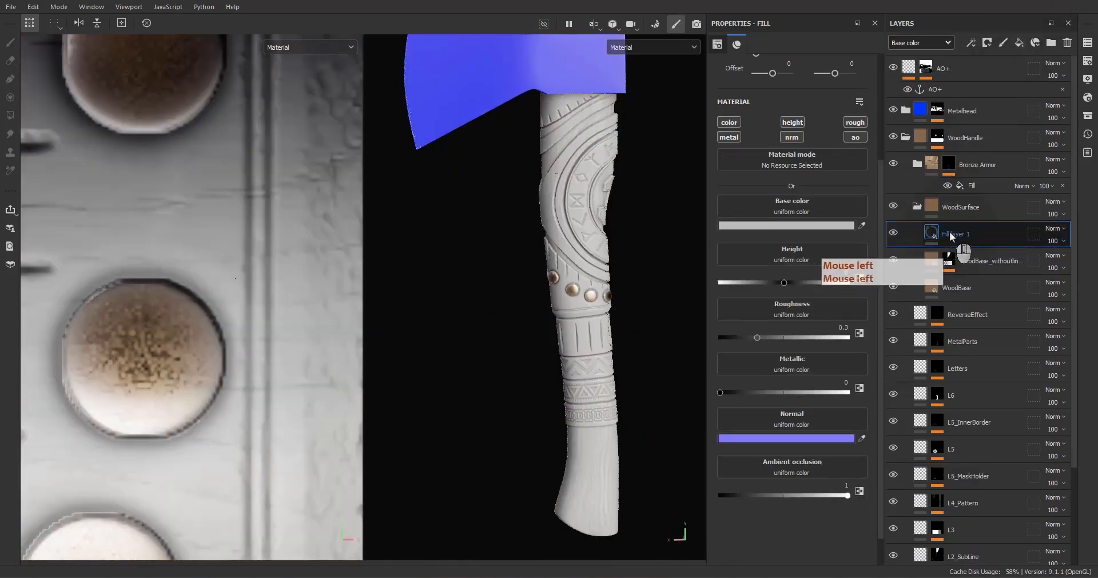
double_click(950, 231)
type("ColorVar1")
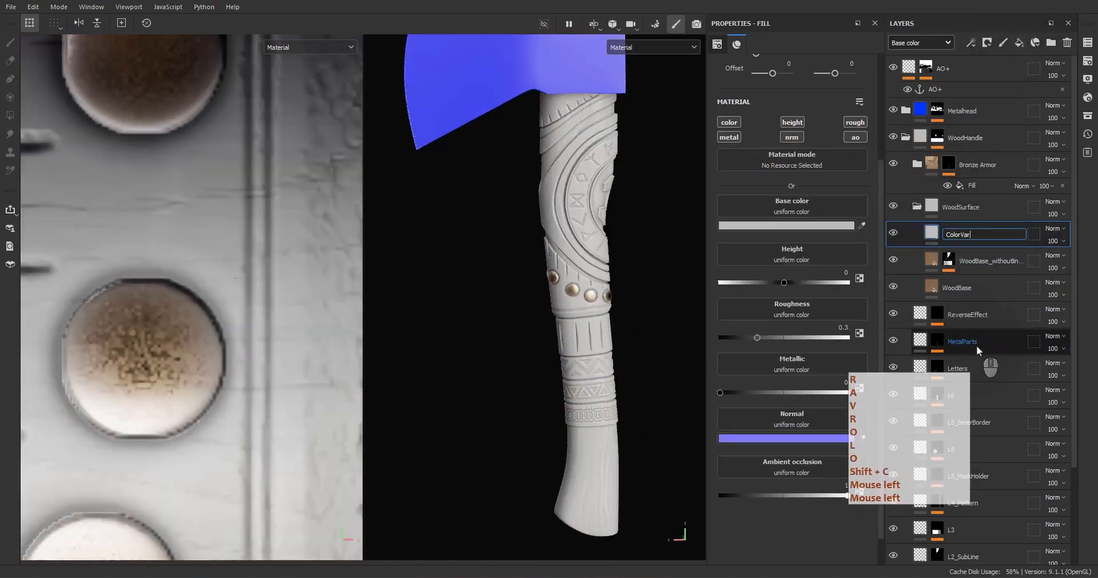
key("Return")
left_click(729, 122, "alt")
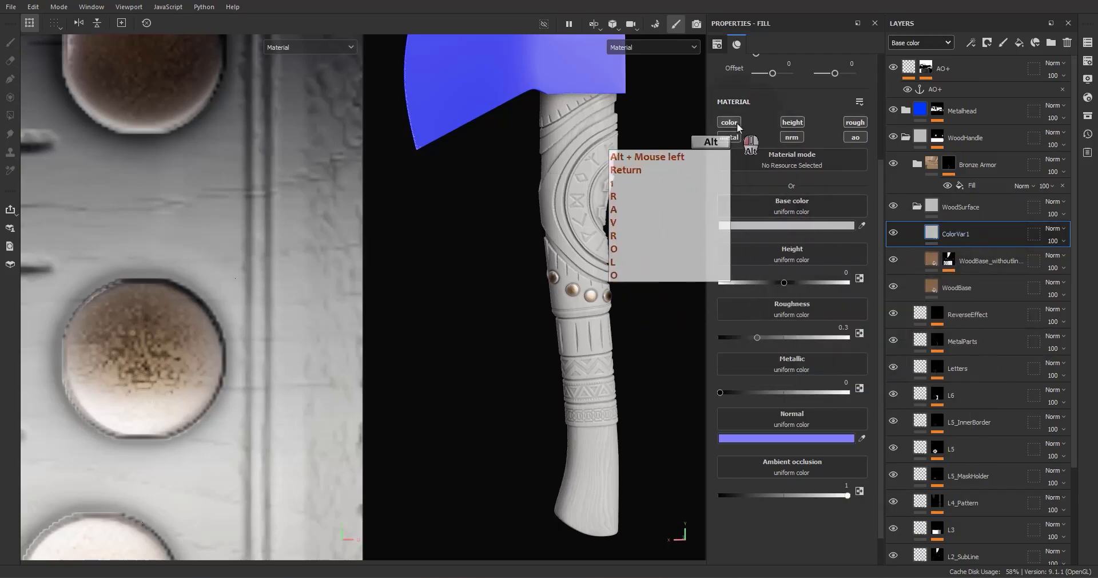
- Give ColorVar1 a black mask with a fill effect that references the L1 mask anchor point
right_click(950, 243)
left_click(963, 8)
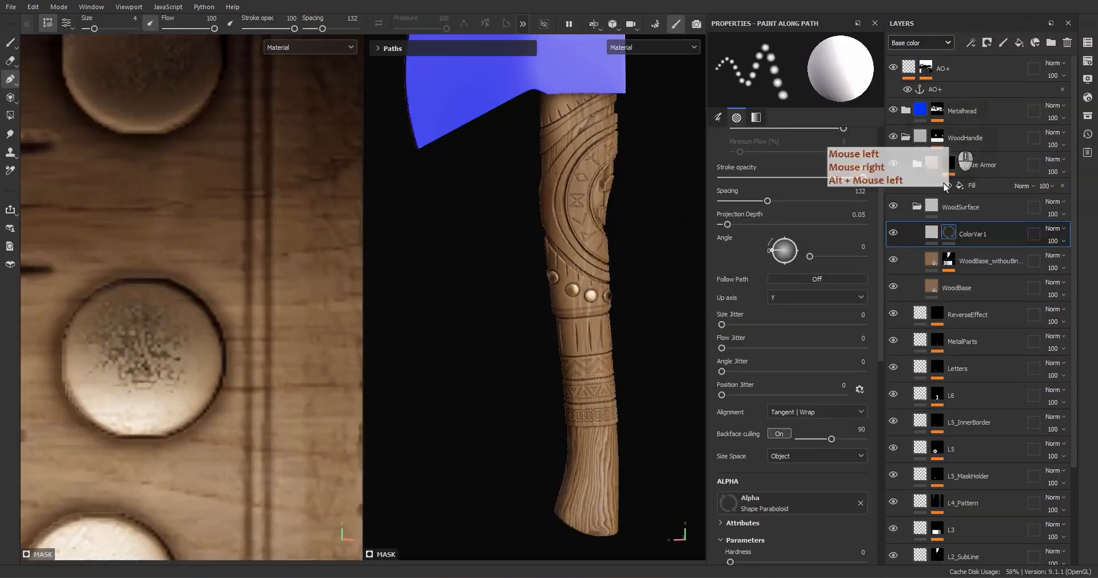
right_click(950, 240)
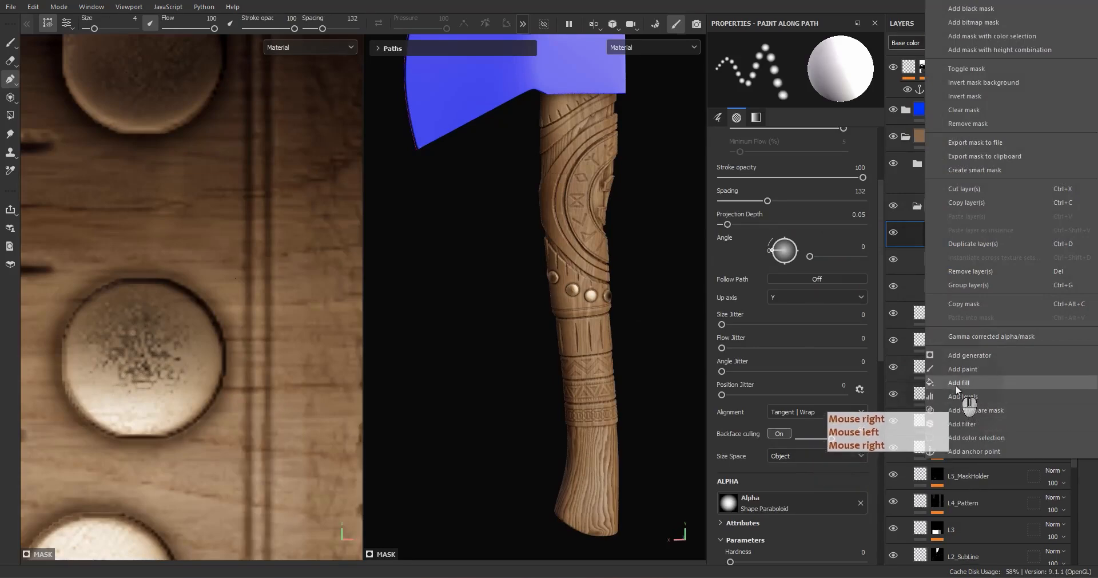
left_click(959, 383)
left_click(792, 127)
left_click(886, 141)
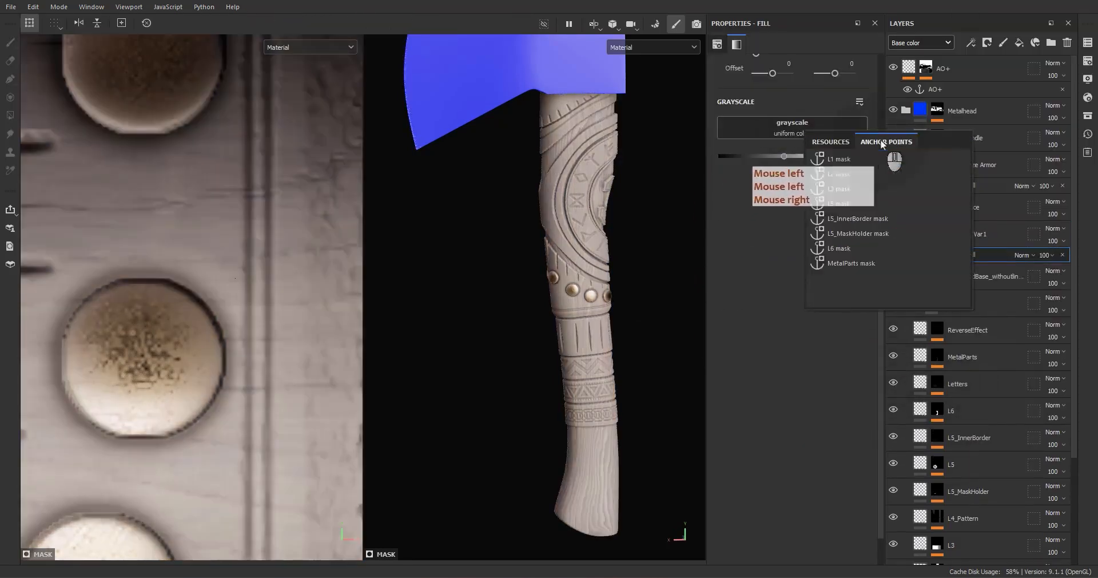
left_click(840, 165)
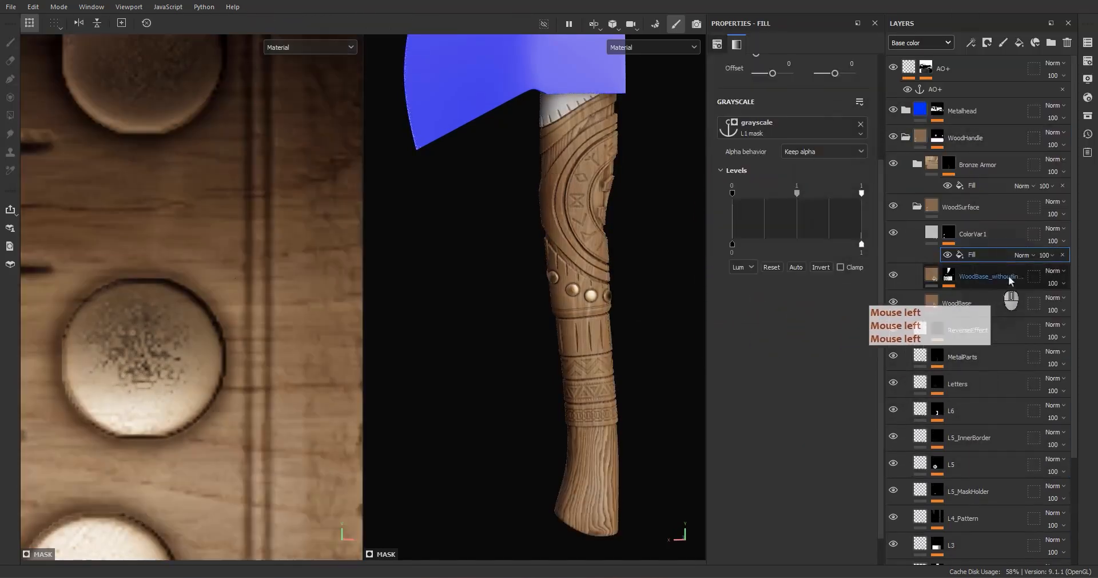
- Set ColorVar1's base color to the near-black 1A1A1A and its blending mode to Overlay
left_click(931, 241)
left_click(801, 224)
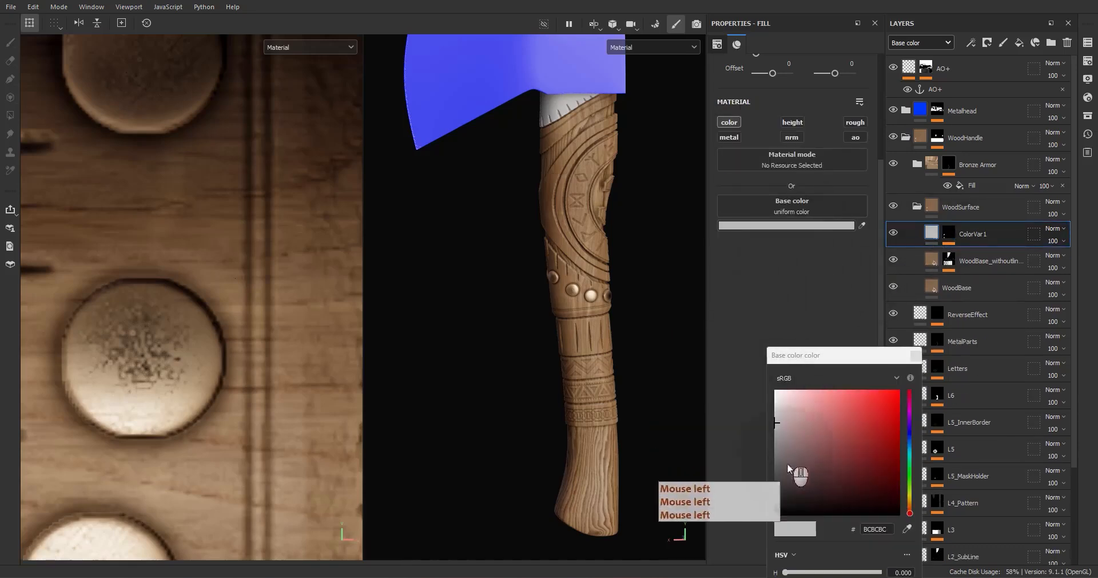
left_click(775, 507)
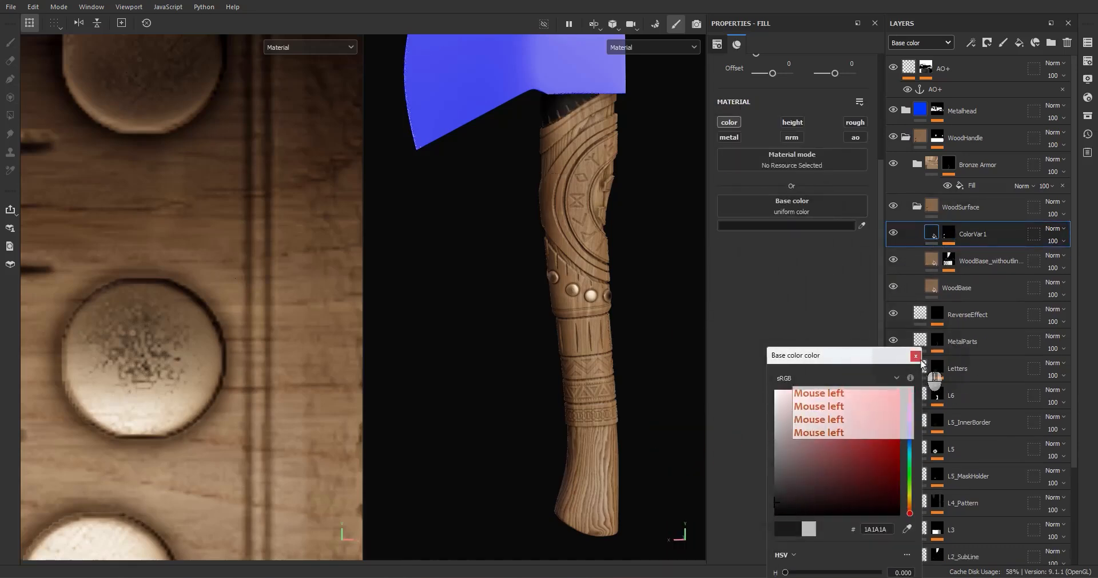
left_click(1057, 227)
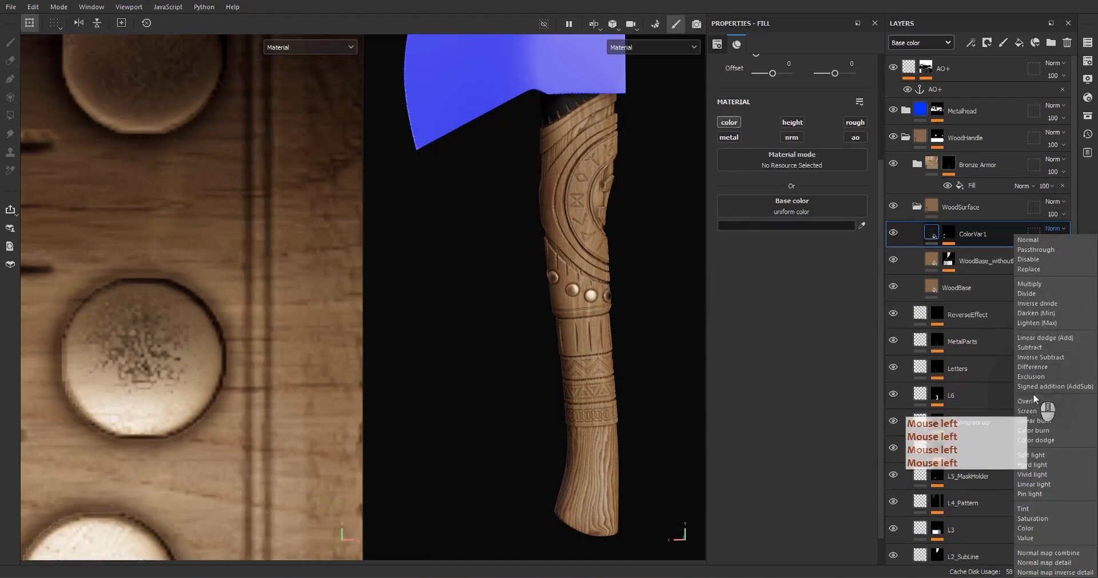
left_click(1049, 415)
scroll(581, 109, "up", 2)
scroll(581, 108, "up", 3)
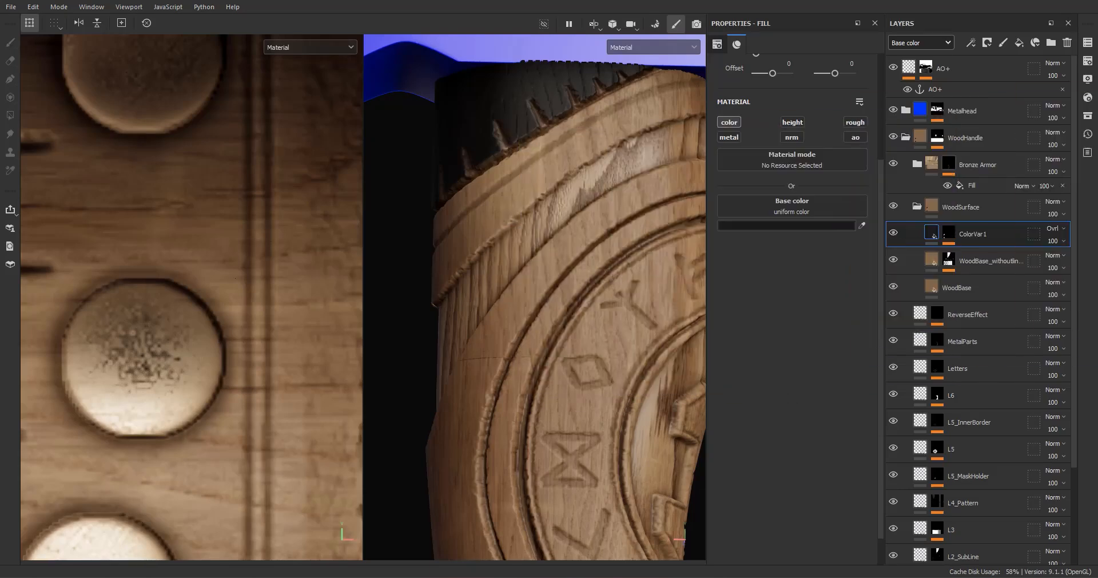
right_click_drag(565, 316, 537, 303, "alt")
left_click_drag(536, 303, 559, 343, "alt")
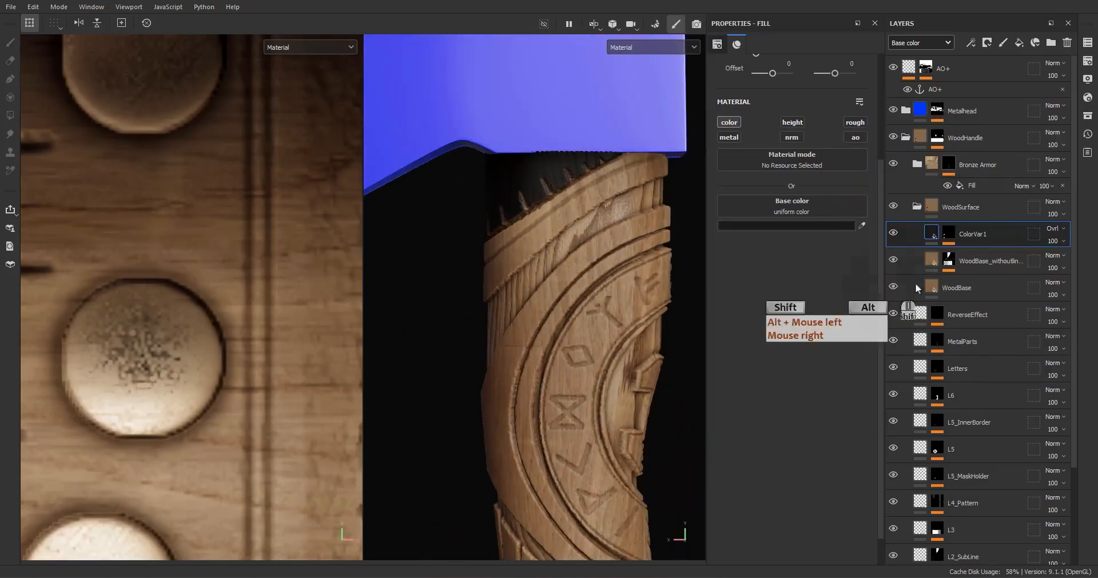
- Add a second fill effect to ColorVar1's mask and link it to the L2 mask anchor point
left_click(949, 233, "alt")
left_click(972, 255)
right_click(941, 257)
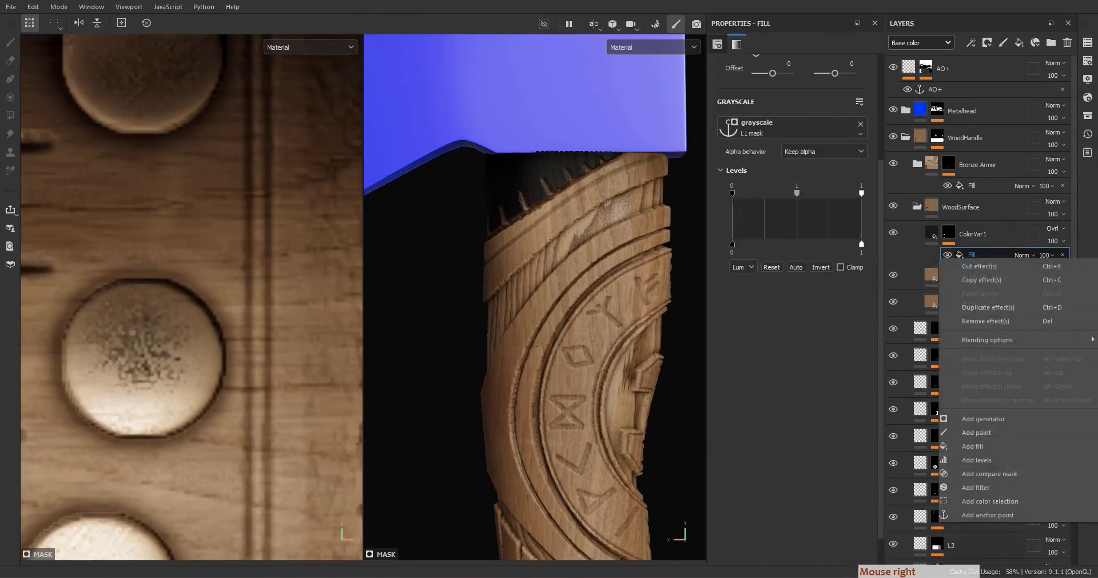
left_click(981, 488)
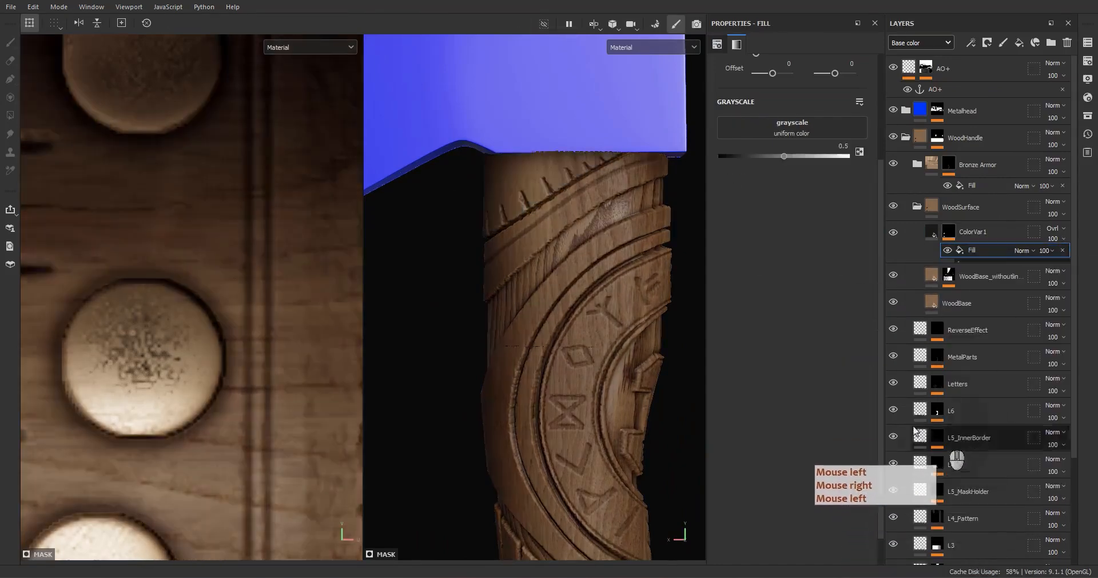
left_click(803, 137)
left_click(883, 148)
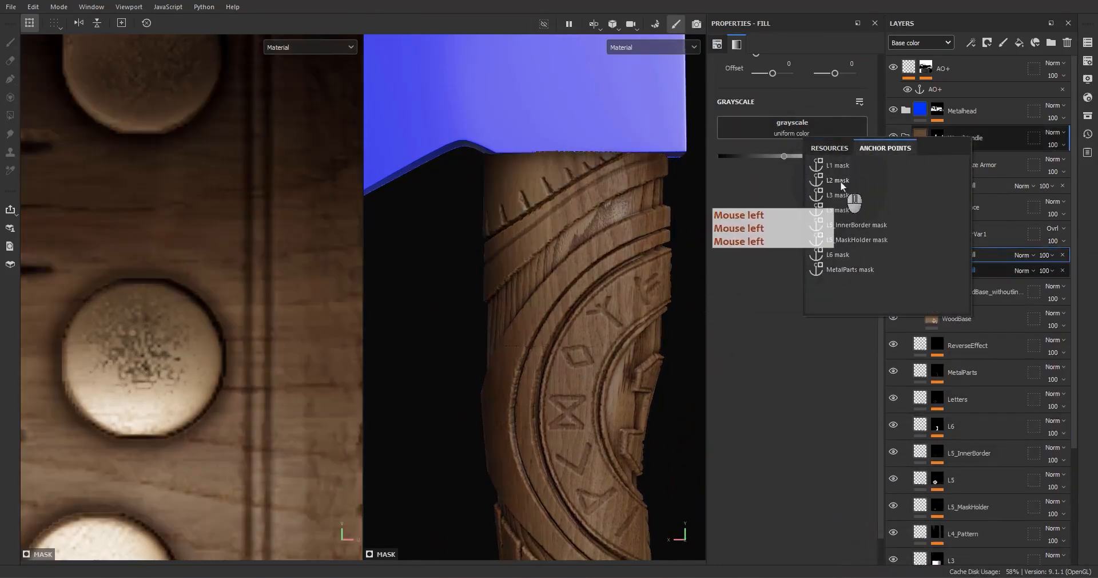
left_click(852, 202)
- Set the L2 fill's blending mode to Linear dodge (Add) so the L1 and L2 masks combine
left_click(1024, 254)
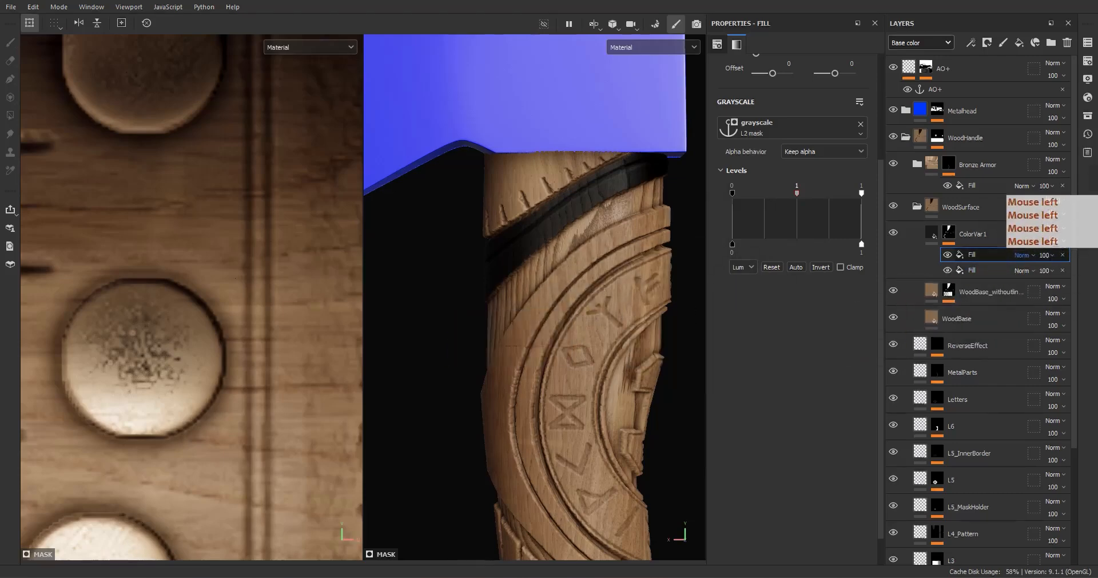
left_click(1029, 115)
scroll(520, 287, "down", 3)
left_click_drag(520, 287, 541, 242, "alt")
scroll(541, 242, "up", 3)
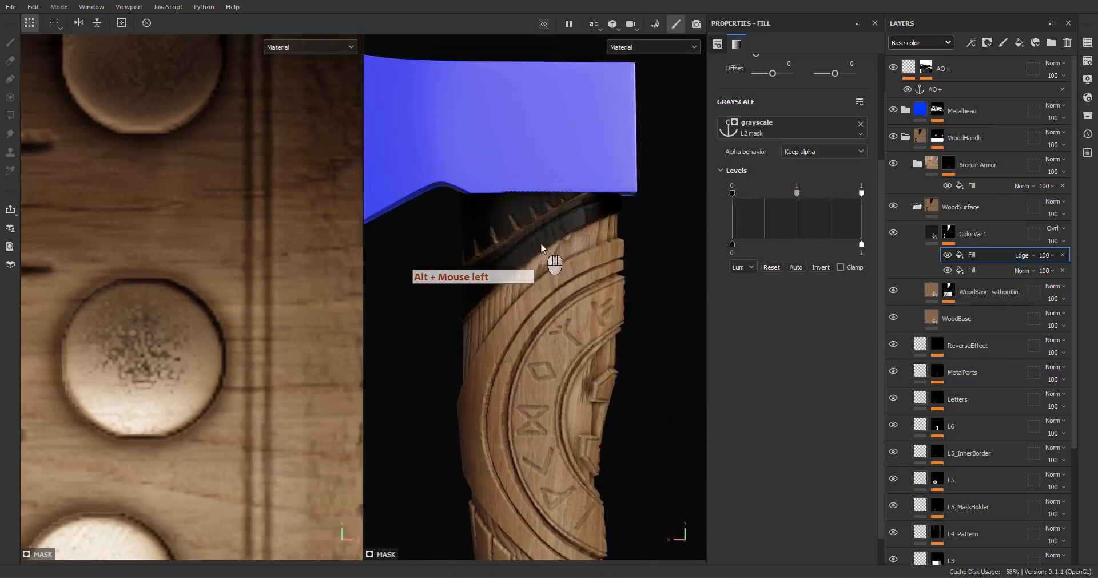
- Examine the L3 layer's mask and its gradient effects to identify which gradient covers which handle band
scroll(941, 270, "down", 3)
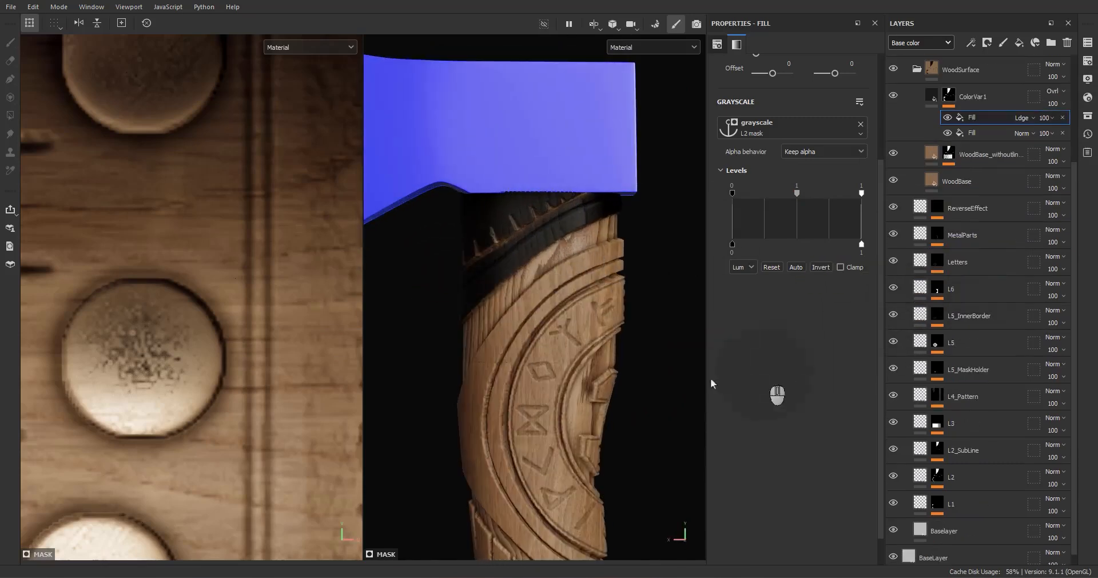
scroll(552, 427, "down", 3)
scroll(552, 427, "up", 3)
middle_click_drag(551, 426, 511, 253, "alt")
scroll(510, 252, "up", 5)
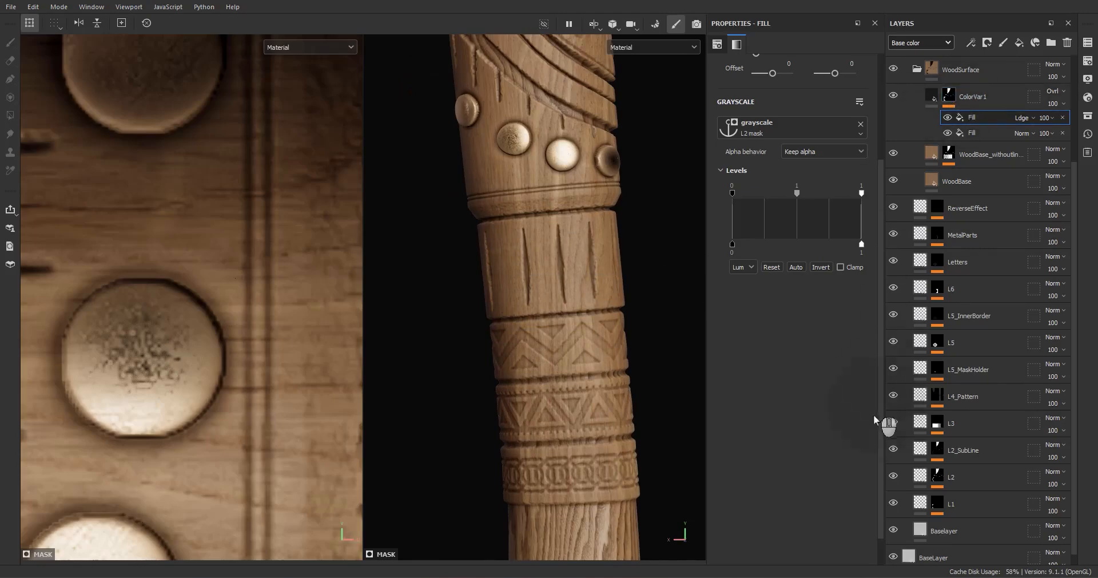
scroll(888, 427, "down", 1)
left_click(938, 468)
left_click(937, 408)
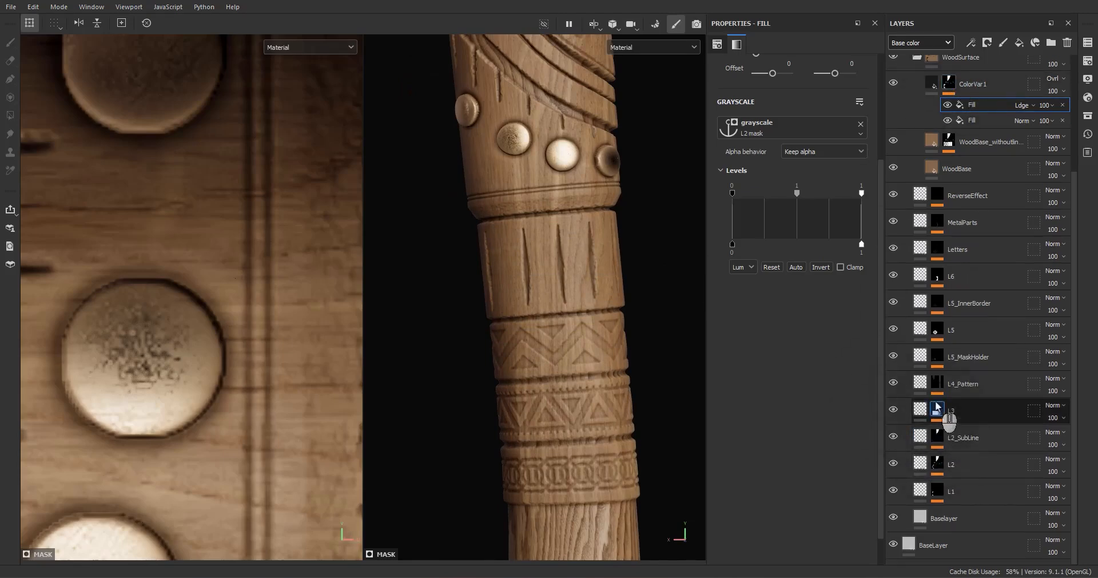
left_click(973, 524, "alt")
left_click(973, 508)
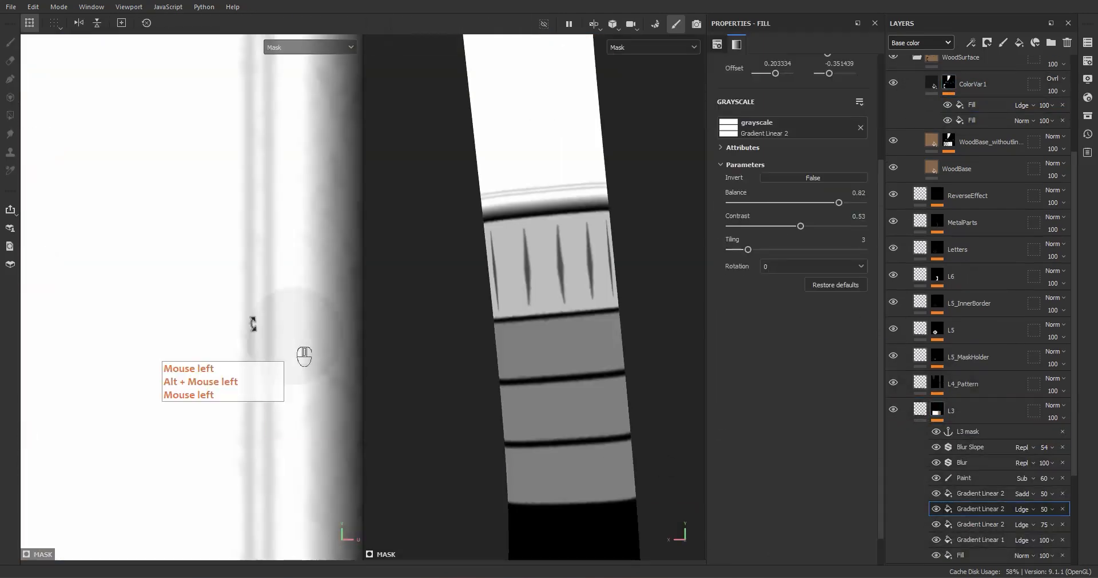
scroll(250, 324, "down", 3)
middle_click_drag(251, 323, 350, 351, "alt")
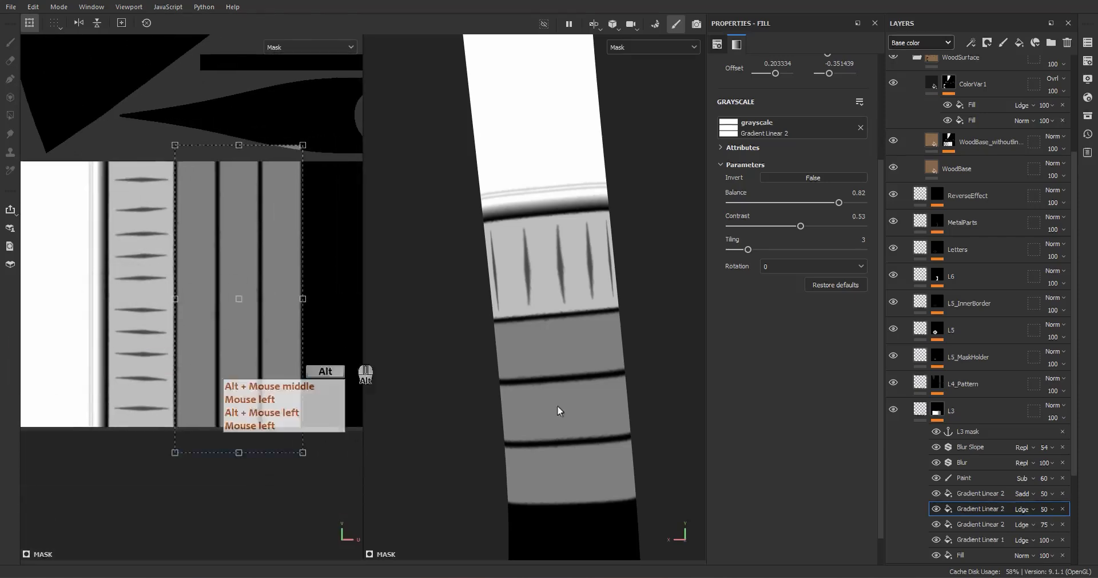
left_click(976, 524)
mouse_move(969, 526)
left_mouse_down("alt")
mouse_move(997, 400)
mouse_move(965, 513)
left_mouse_up("alt")
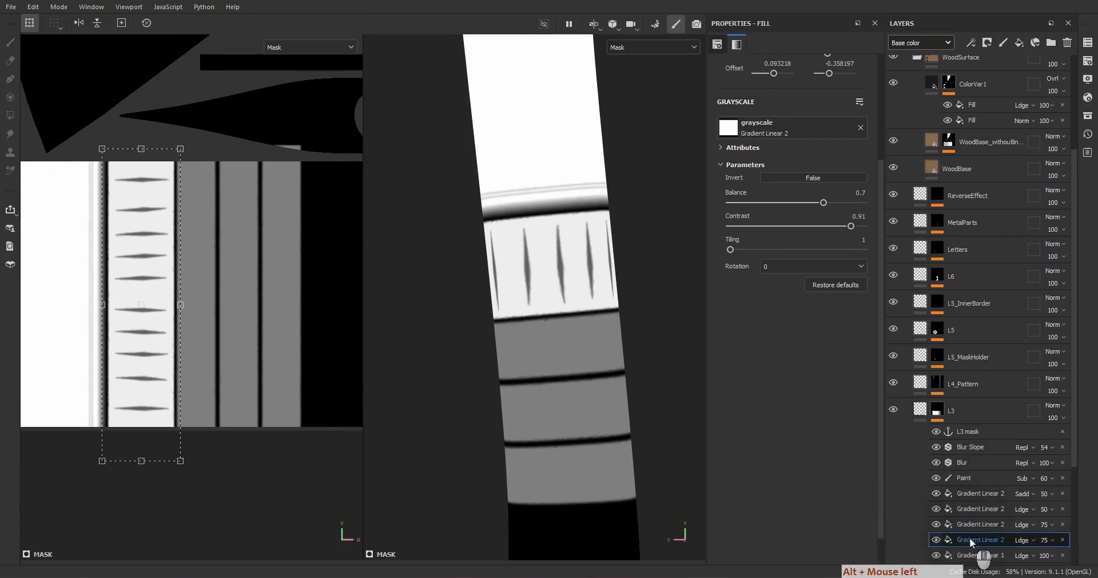
left_click(976, 547)
key("ctrl+z")
- Copy the notched band's Gradient Linear 2 effect from L3's mask into ColorVar1's mask and set its opacity to 100
left_click(969, 524)
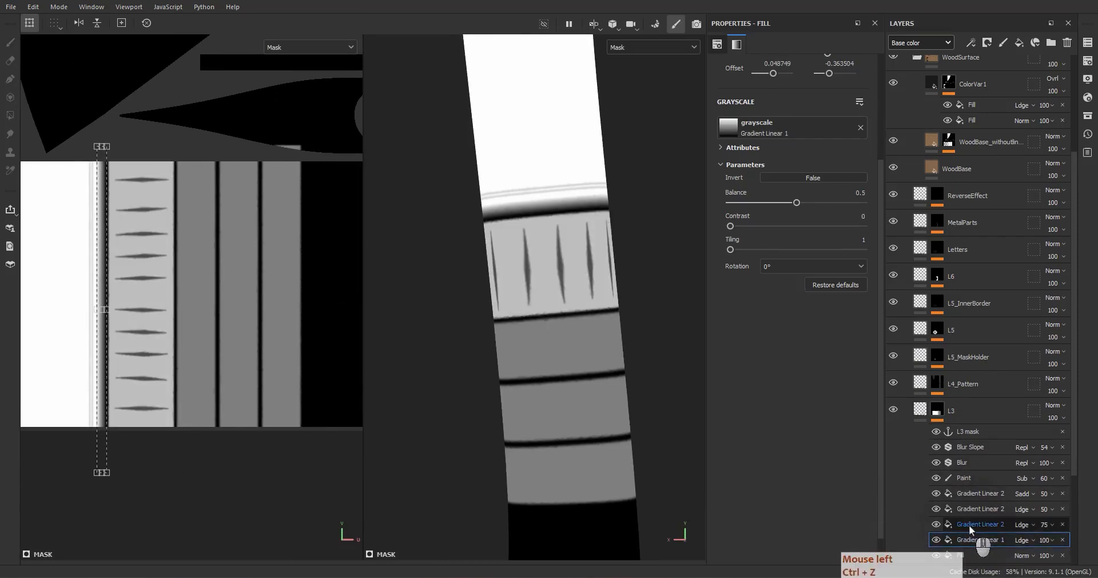
left_click_drag(969, 524, 973, 99, "alt")
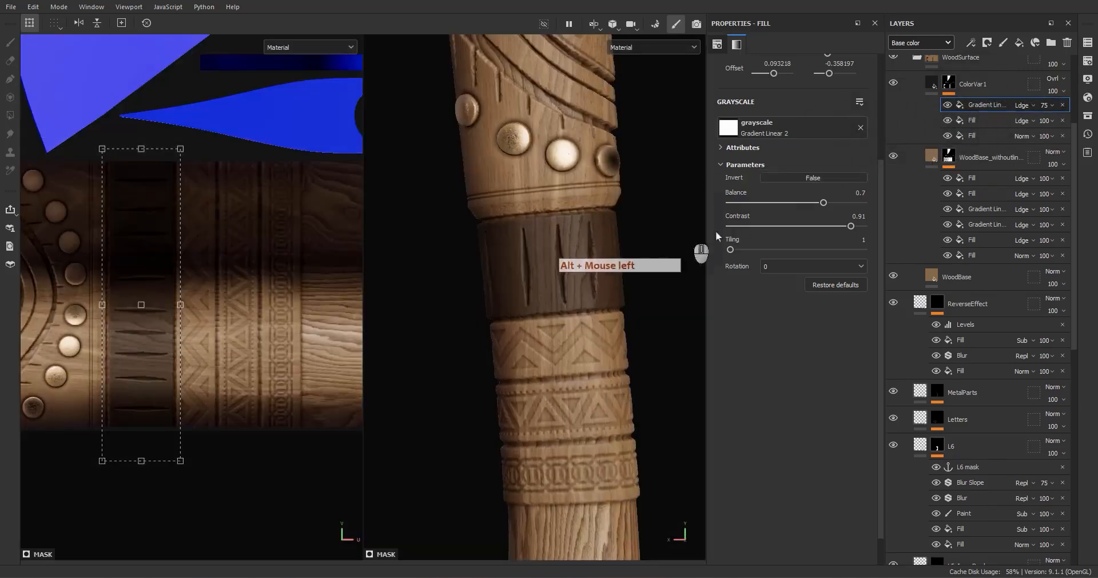
left_click(1077, 125)
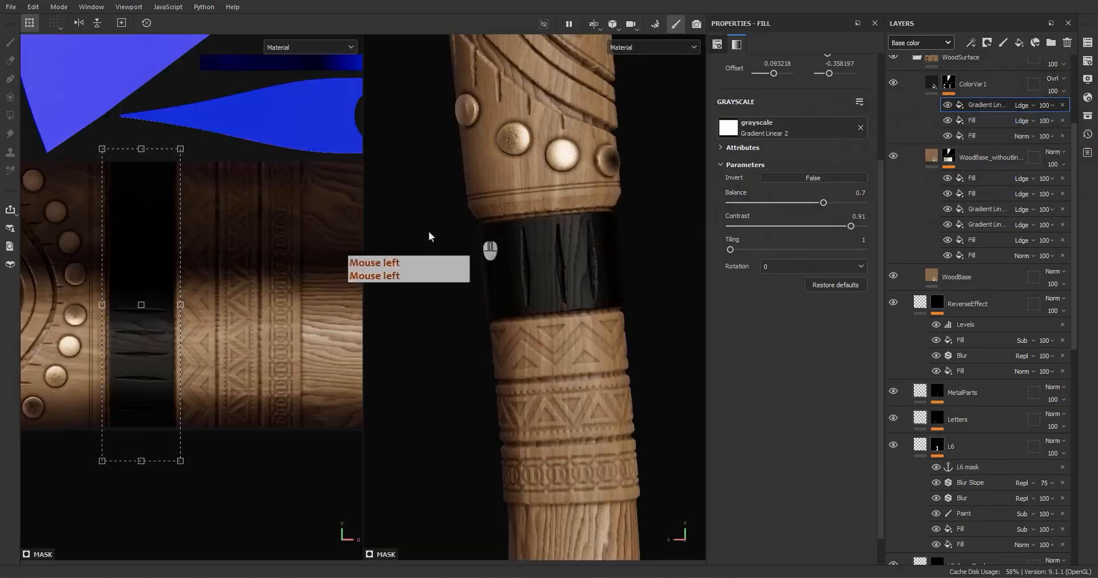
left_click_drag(485, 265, 524, 231, "alt")
middle_click_drag(523, 231, 524, 298, "alt")
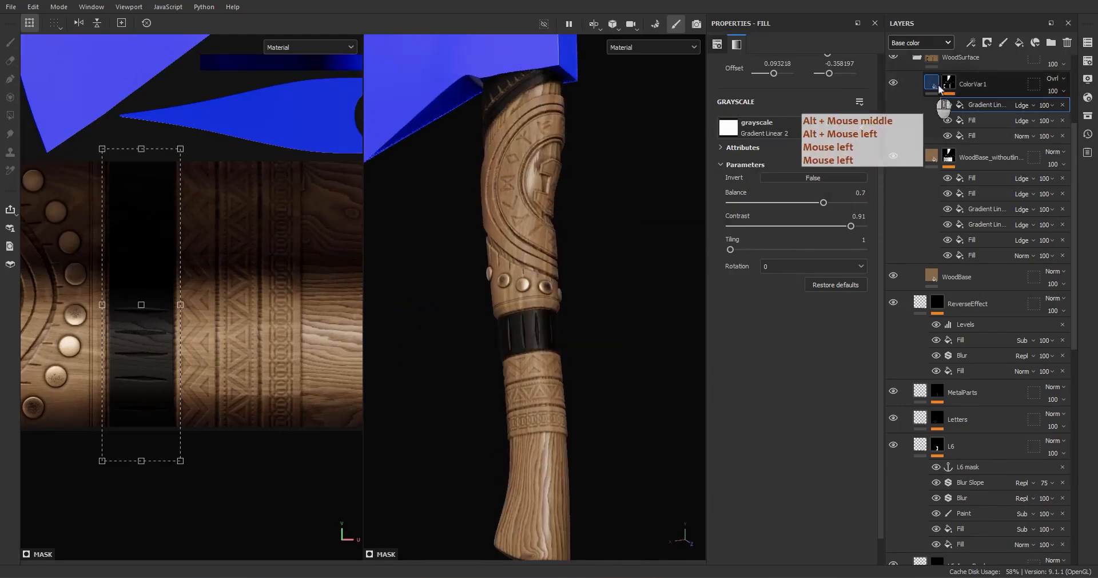
- Lower the ColorVar1 layer's opacity to 95 so some wood color shows through the dark areas
left_click(1054, 92)
left_click(1055, 91)
mouse_move(1087, 111)
left_mouse_down()
mouse_move(1074, 111)
mouse_move(1083, 112)
left_mouse_up()
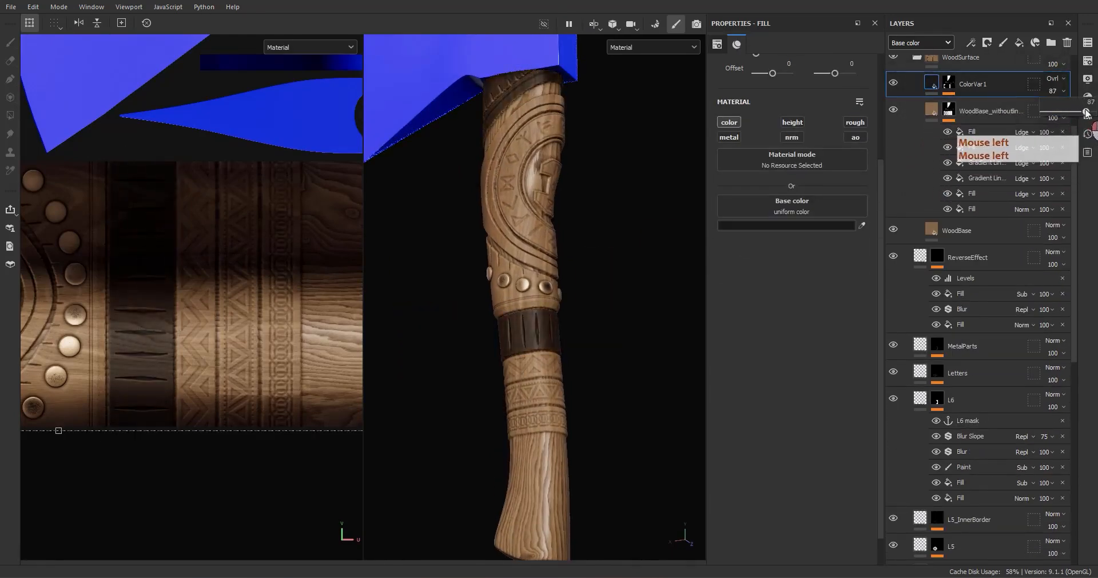
left_click_drag(478, 213, 629, 320, "alt")
left_click(1056, 93)
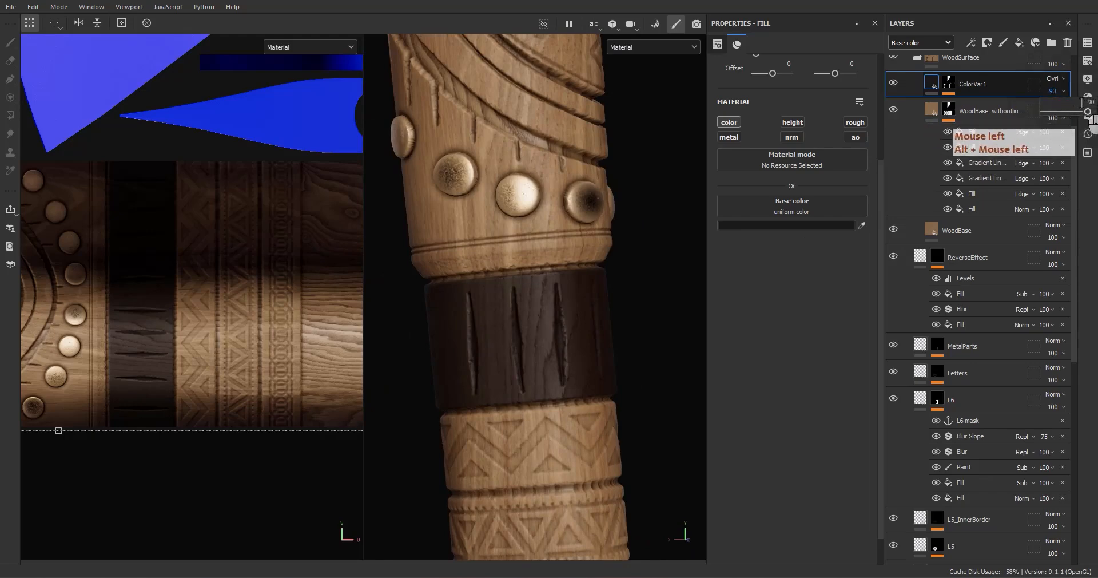
type("95")
key("Return")
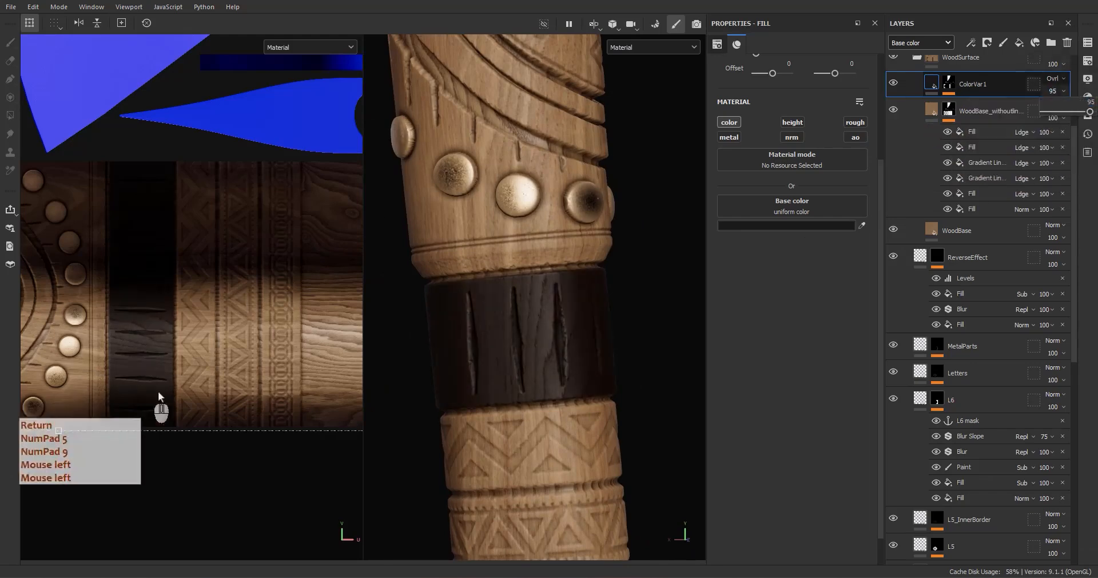
left_click_drag(544, 321, 550, 332)
left_click_drag(584, 397, 592, 438, "alt")
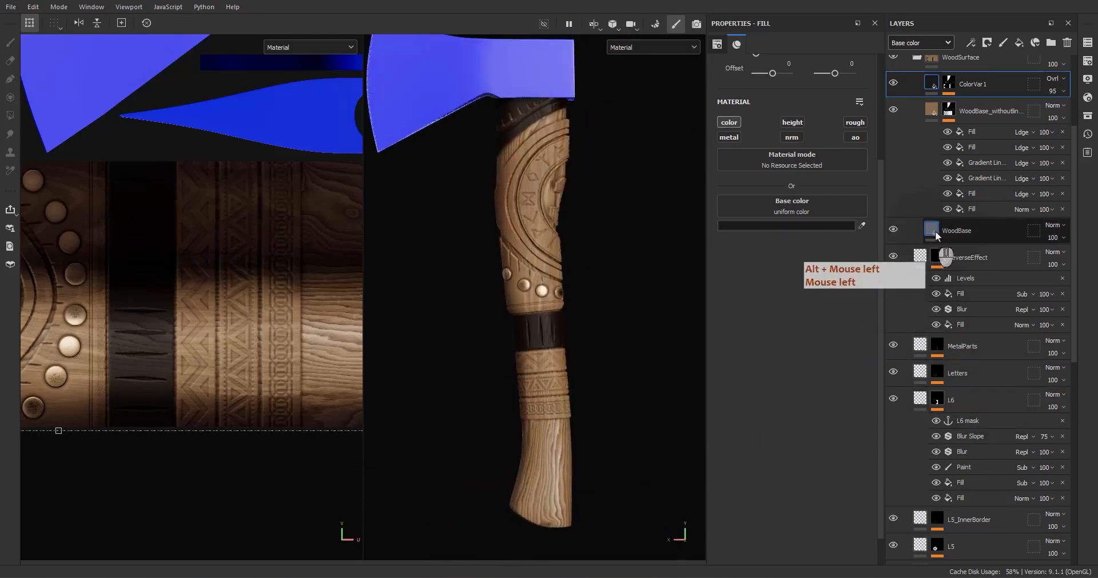
- Set the Knots Intensity of the WoodBase material to 0.66
left_click(938, 230)
scroll(787, 369, "down", 5)
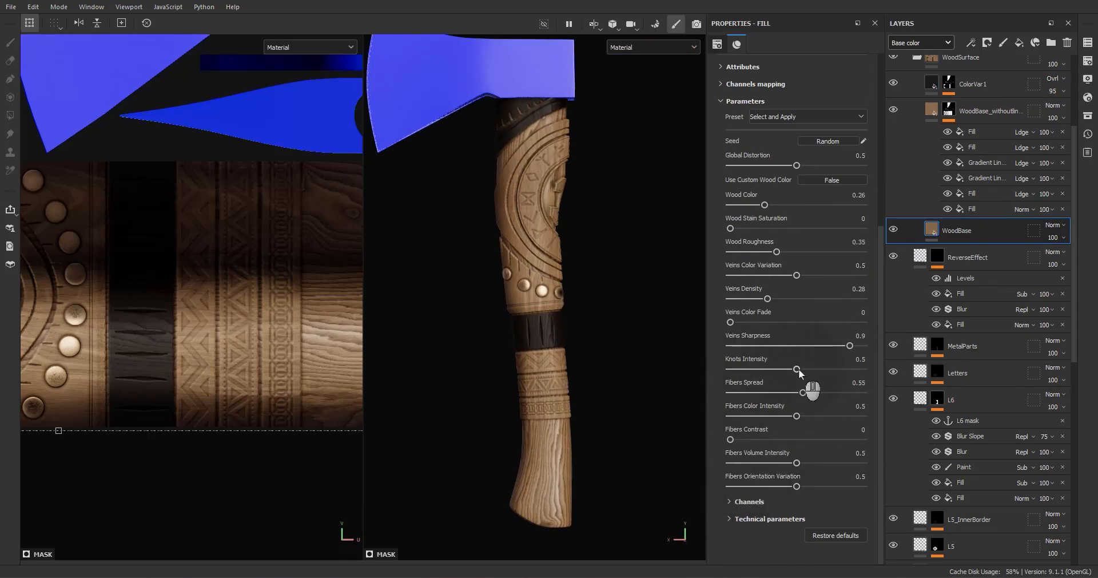
left_click_drag(825, 370, 846, 370)
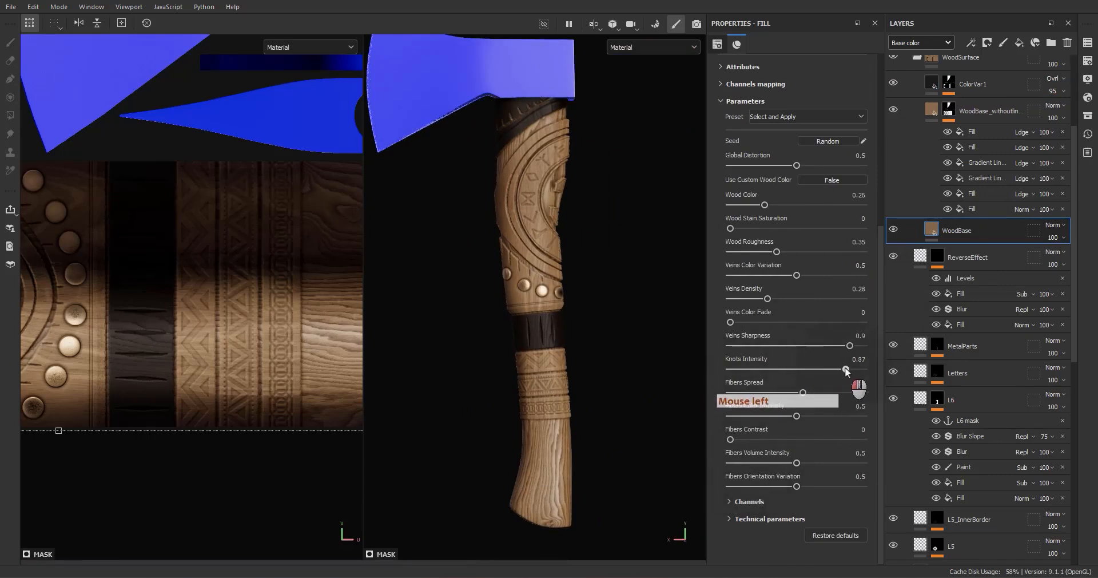
- Try the Warm, Dark Ribbed and Light Wood Type presets on WoodBase and undo them
scroll(804, 352, "up", 5)
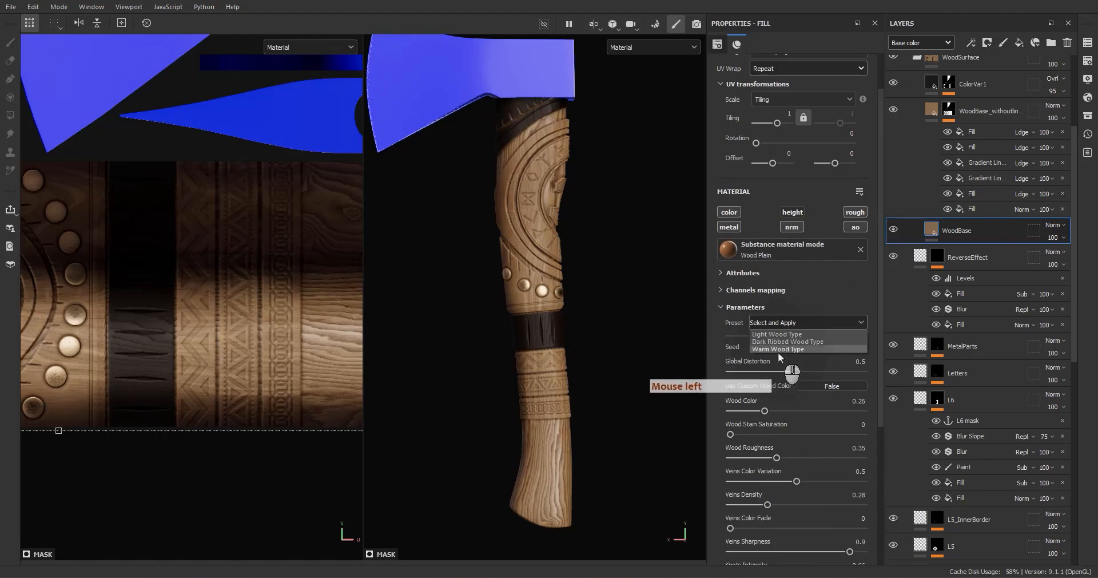
left_click(778, 349)
left_click(776, 324)
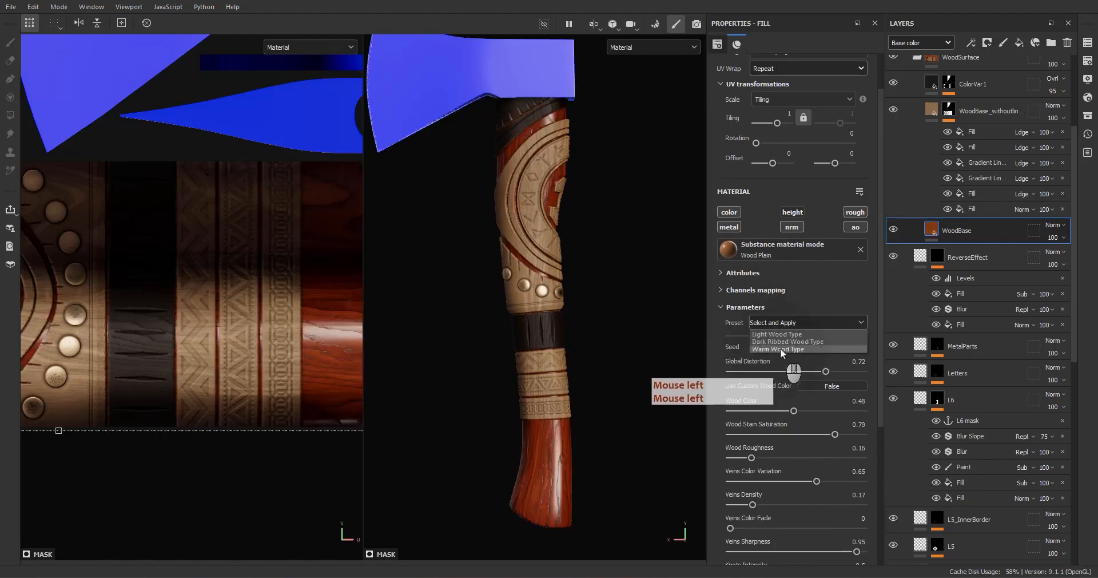
left_click(780, 341)
left_click(778, 324)
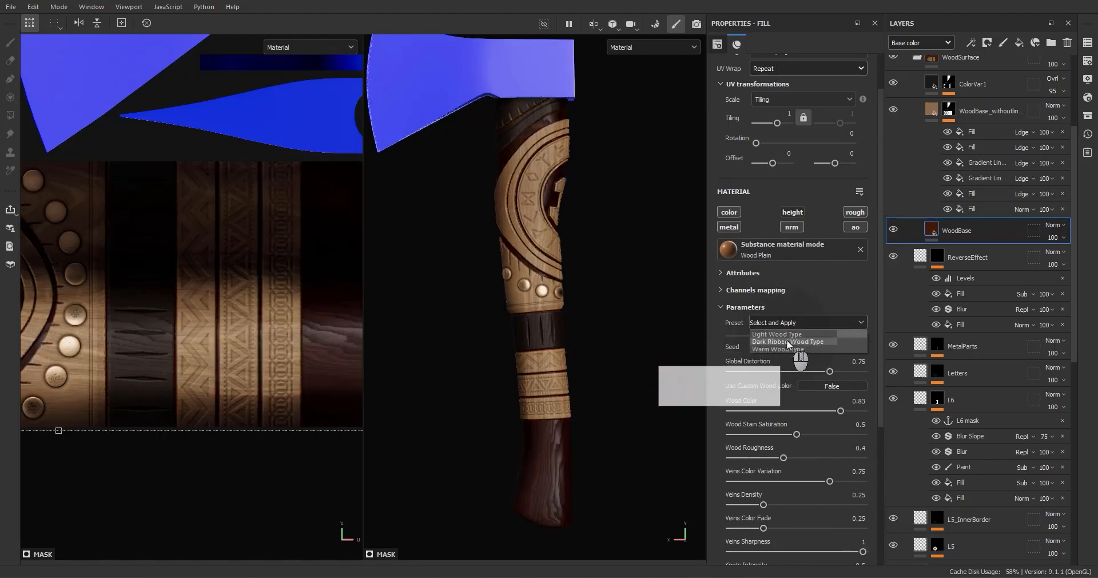
left_click(784, 335)
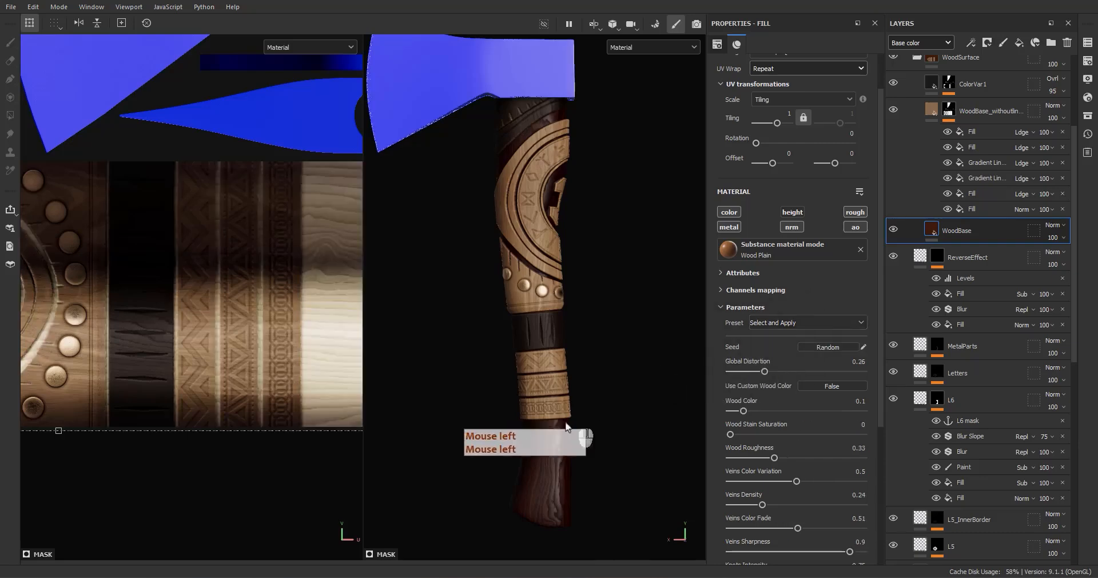
left_click_drag(566, 426, 525, 485, "alt")
key("ctrl+z")
key("ctrl+z")
key("ctrl+z")
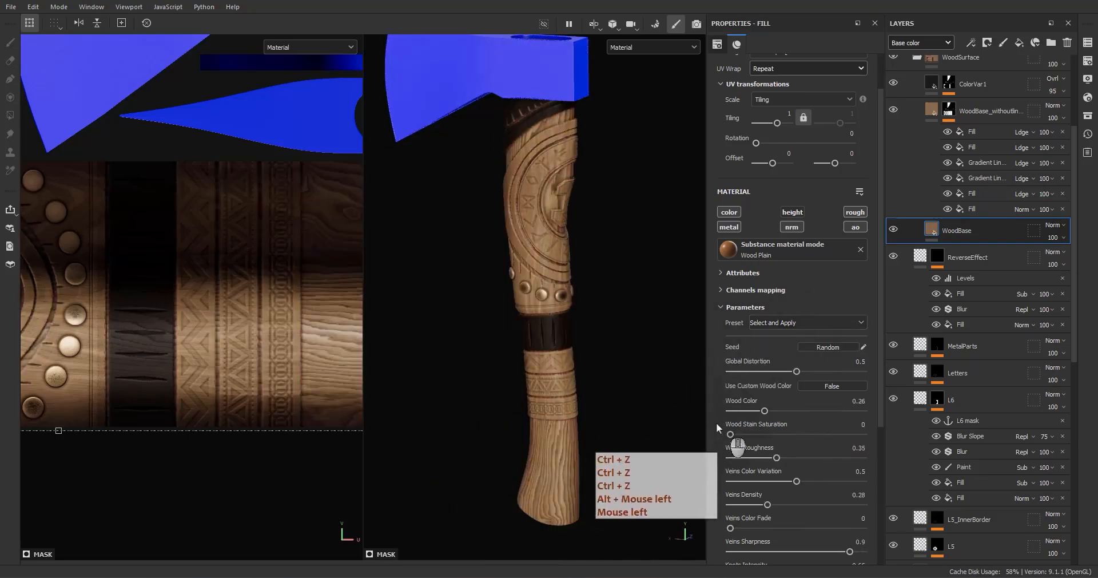
- Set the Veins Density of the WoodBase material to 0.16
scroll(738, 515, "down", 5)
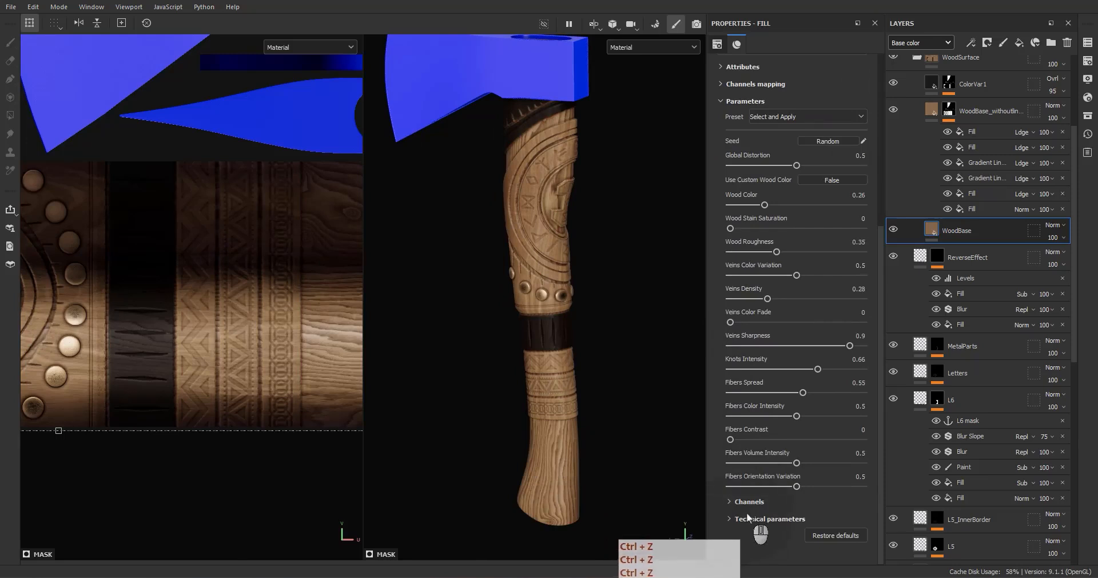
left_click(749, 520)
left_click(748, 520)
left_click(748, 501)
left_click(750, 501)
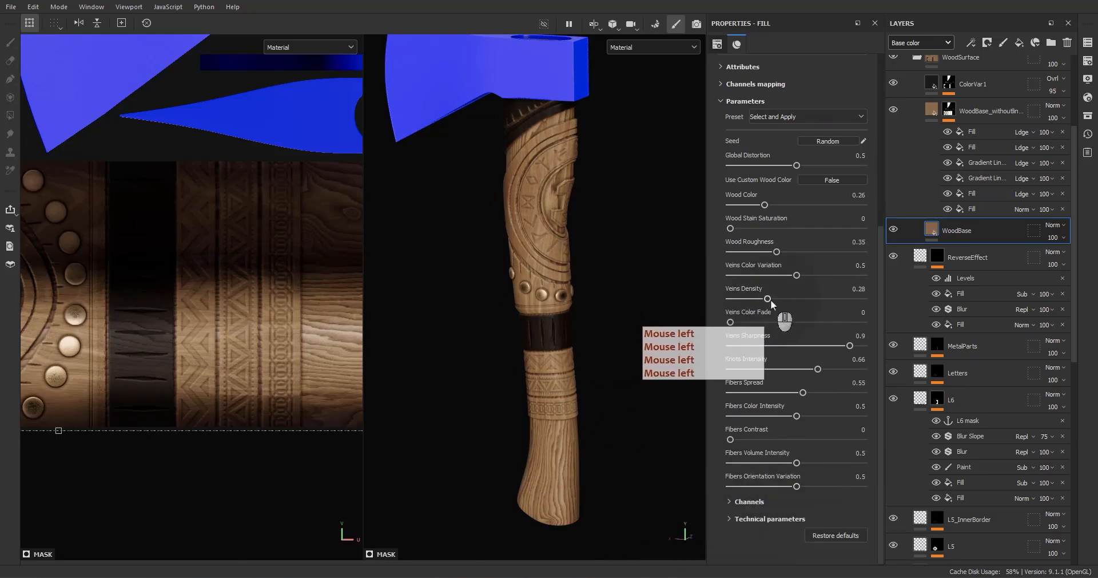
mouse_move(771, 299)
left_mouse_down()
mouse_move(737, 291)
mouse_move(752, 289)
left_mouse_up()
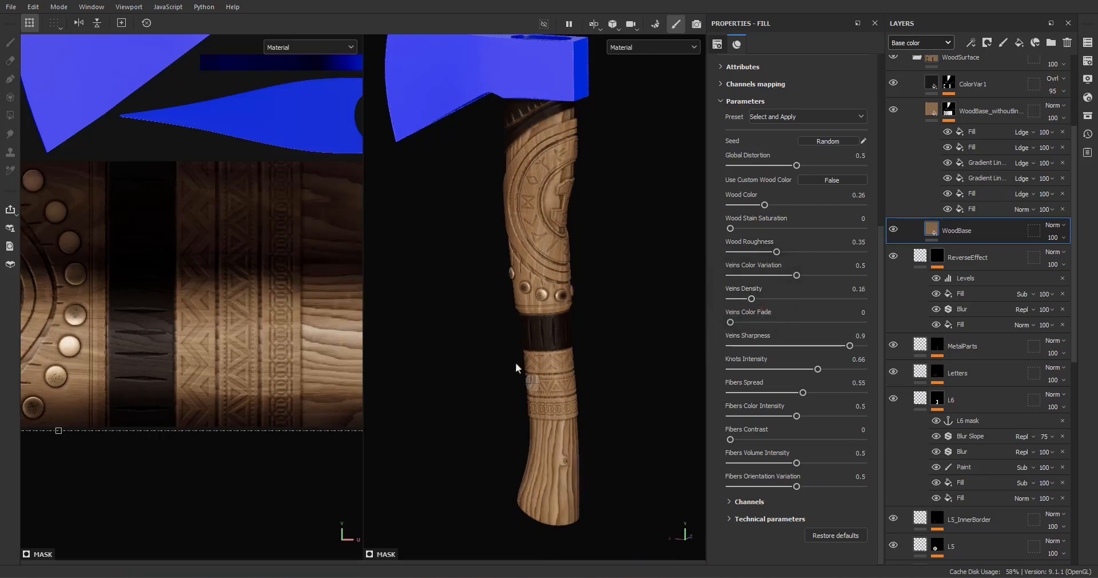
left_click_drag(516, 362, 558, 329, "alt")
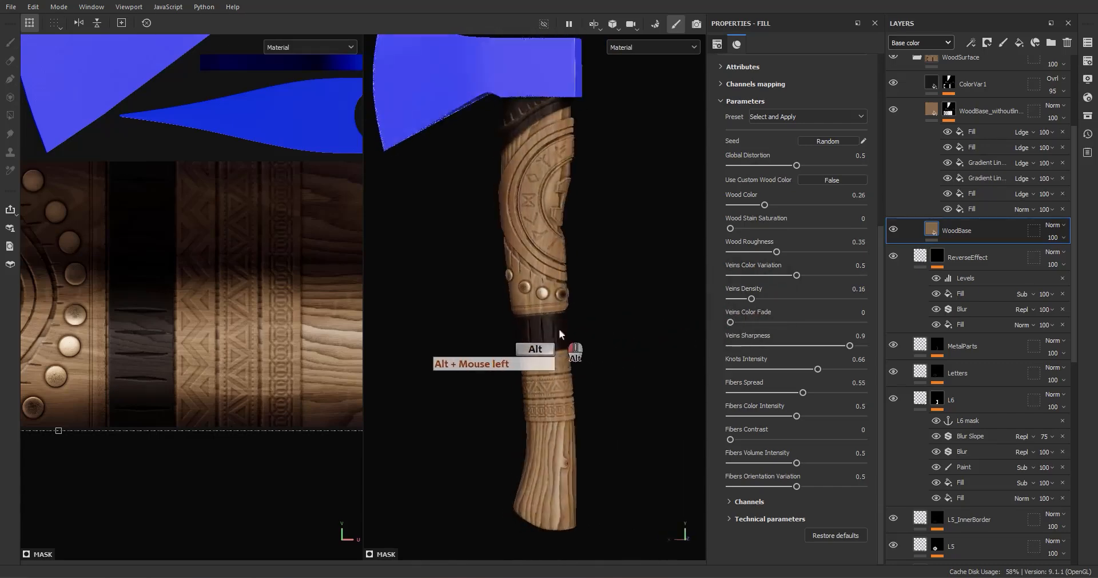
- Randomize the WoodBase material's seed several times to choose a different grain pattern, and check it on the handle
scroll(796, 235, "up", 4)
left_click(821, 277)
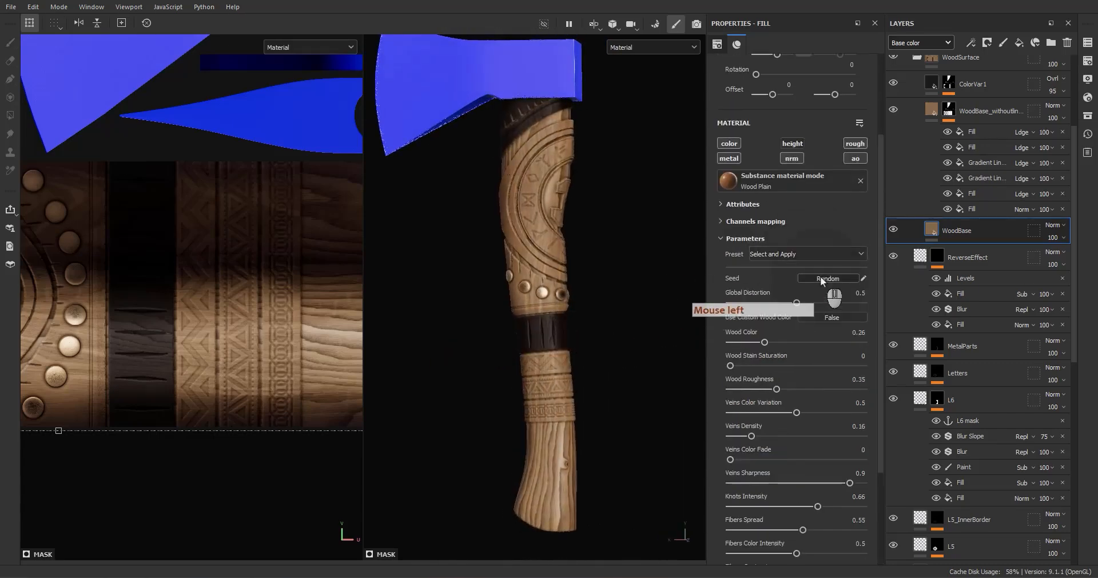
left_click(820, 277)
left_click(820, 278)
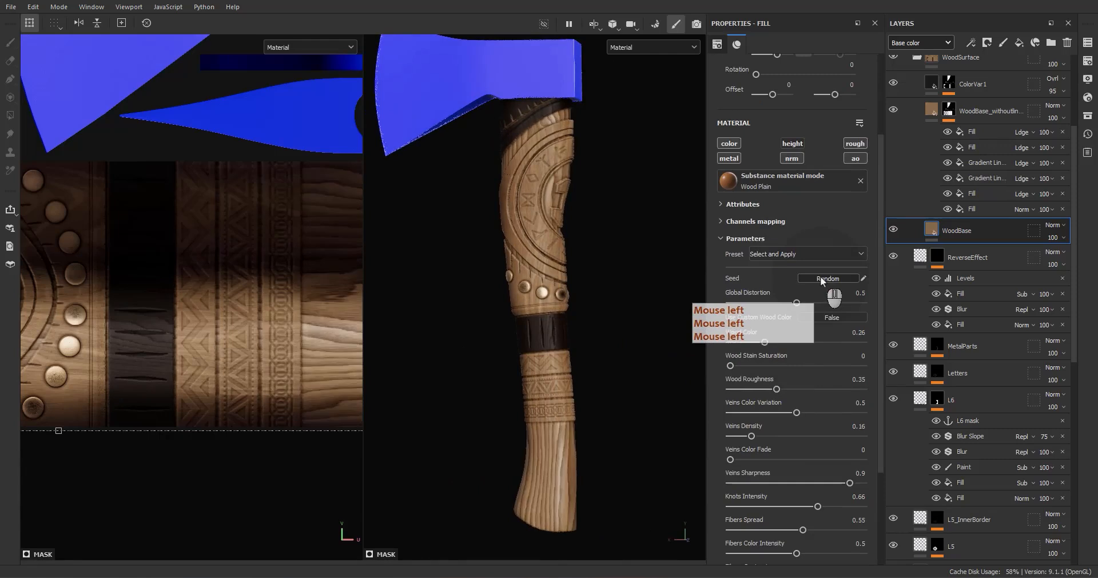
left_click(822, 278)
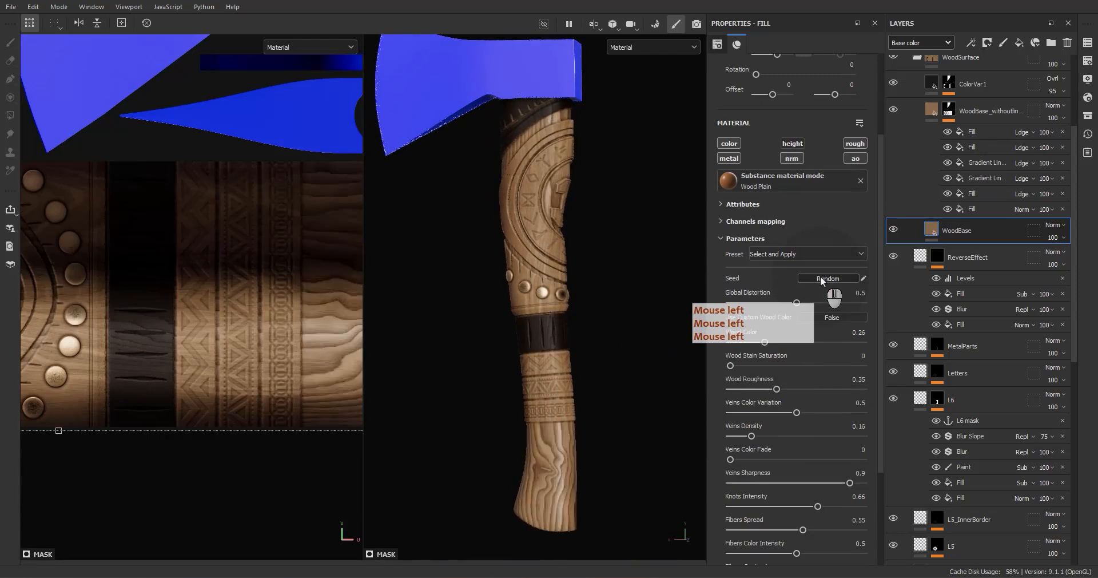
left_click_drag(572, 472, 598, 462, "alt")
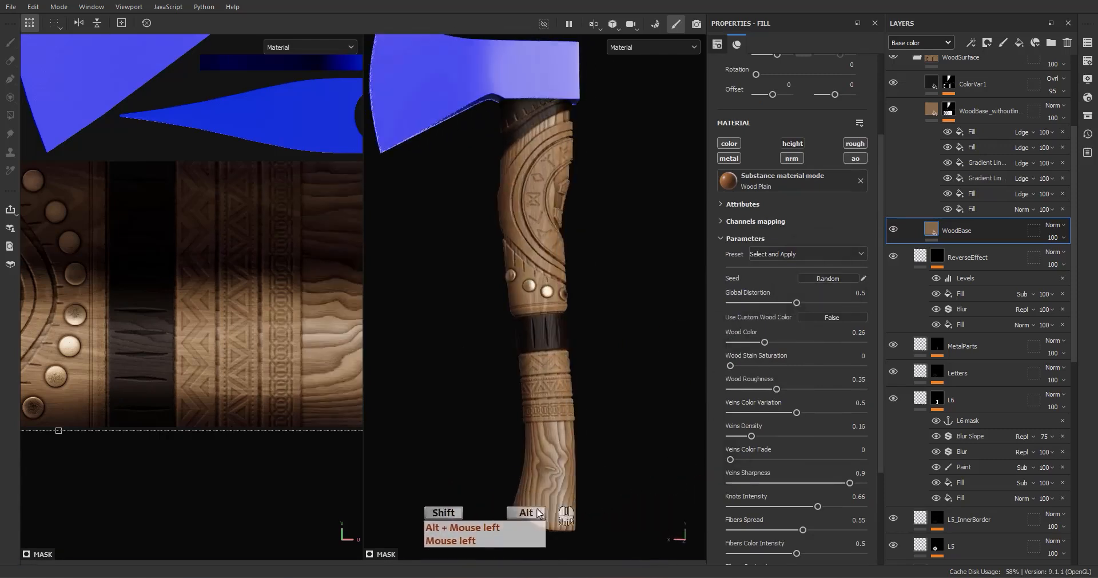
scroll(542, 502, "up", 5)
left_click_drag(505, 391, 560, 277, "alt")
scroll(559, 273, "down", 2)
middle_click_drag(526, 220, 526, 385, "alt")
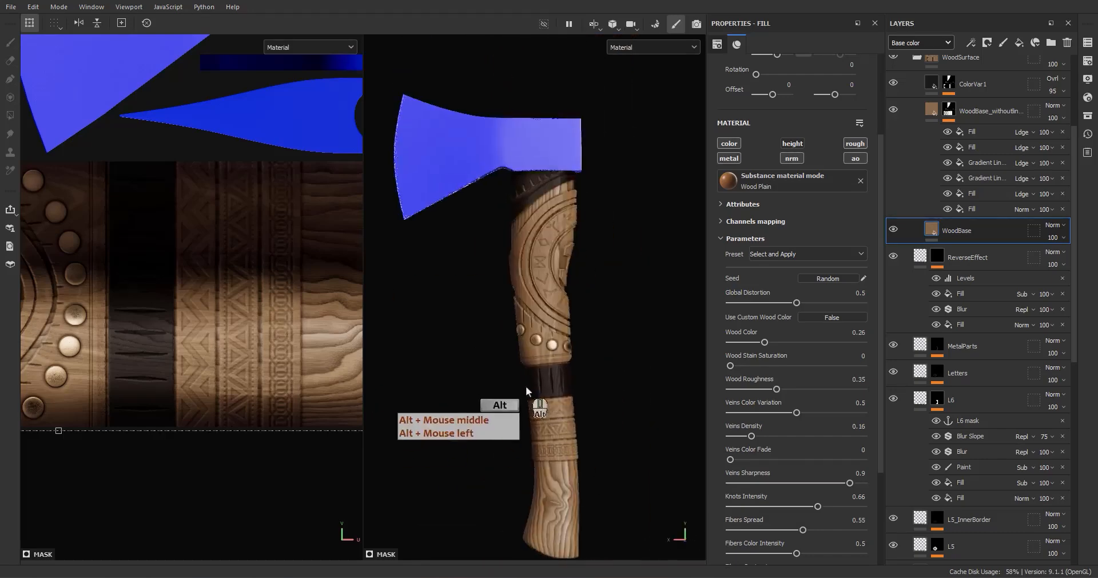
mouse_move(531, 322)
left_mouse_down("alt")
mouse_move(476, 350)
mouse_move(530, 323)
left_mouse_up("alt")
- Add a fill layer above ColorVar1 in the WoodSurface folder and rename it ColorVar2
left_click(930, 105)
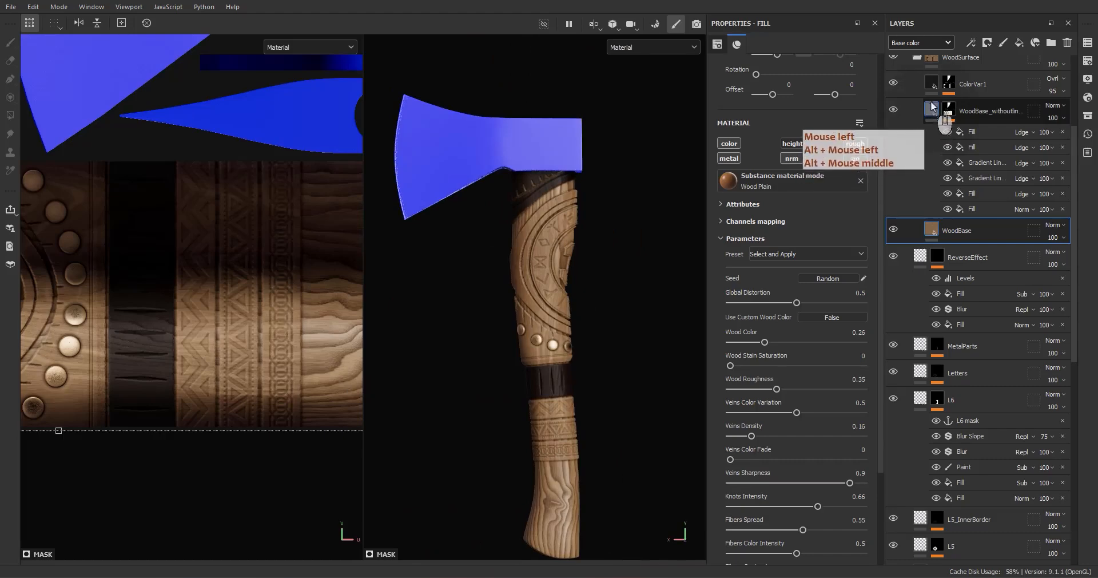
left_click(925, 85)
scroll(924, 206, "up", 3)
scroll(923, 204, "up", 1)
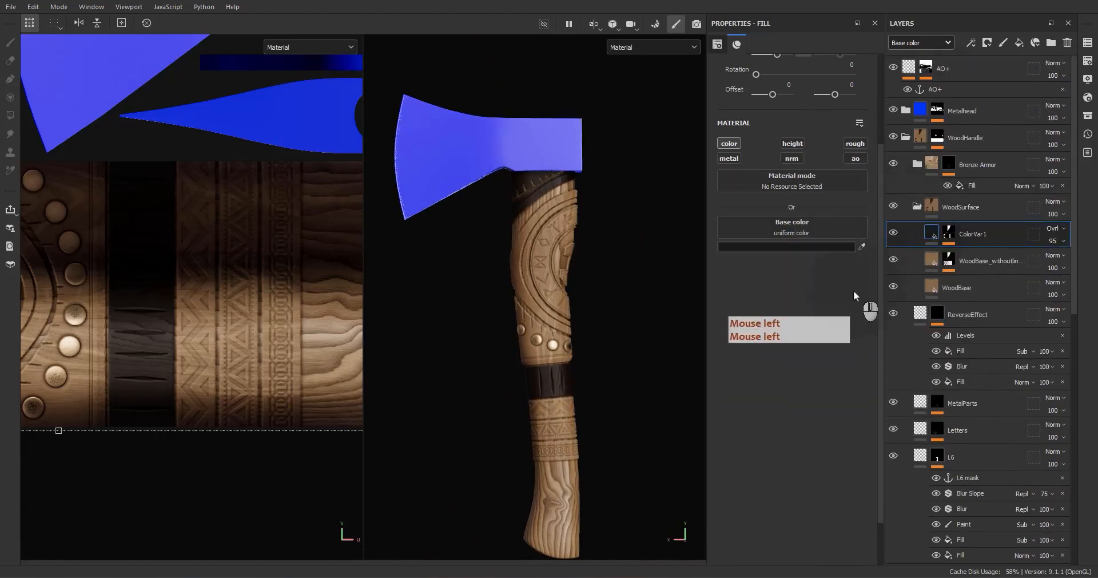
left_click(950, 234)
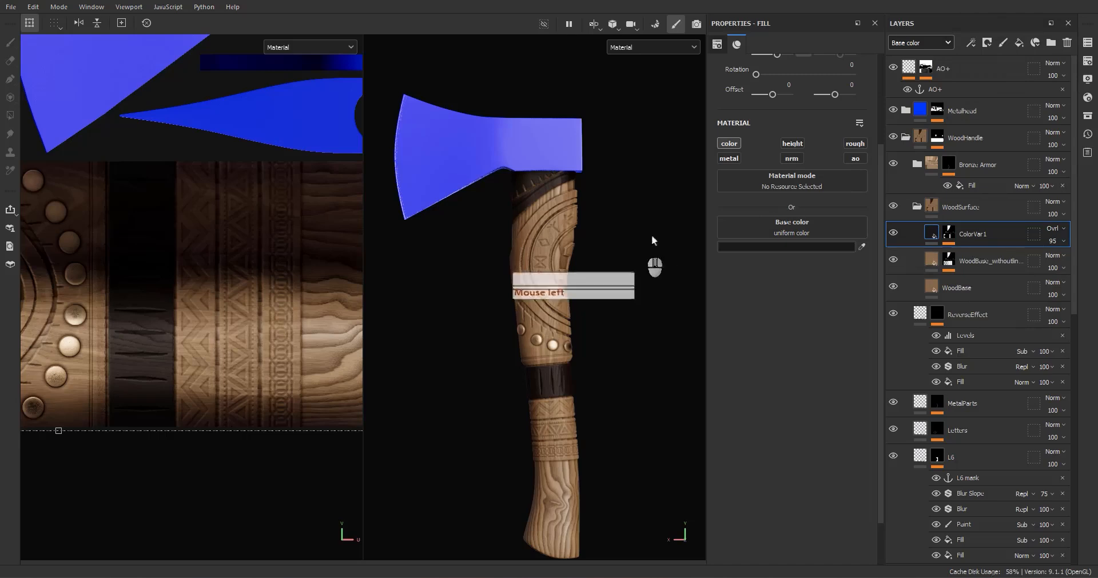
left_click(983, 231)
left_click(1018, 44)
key("F9")
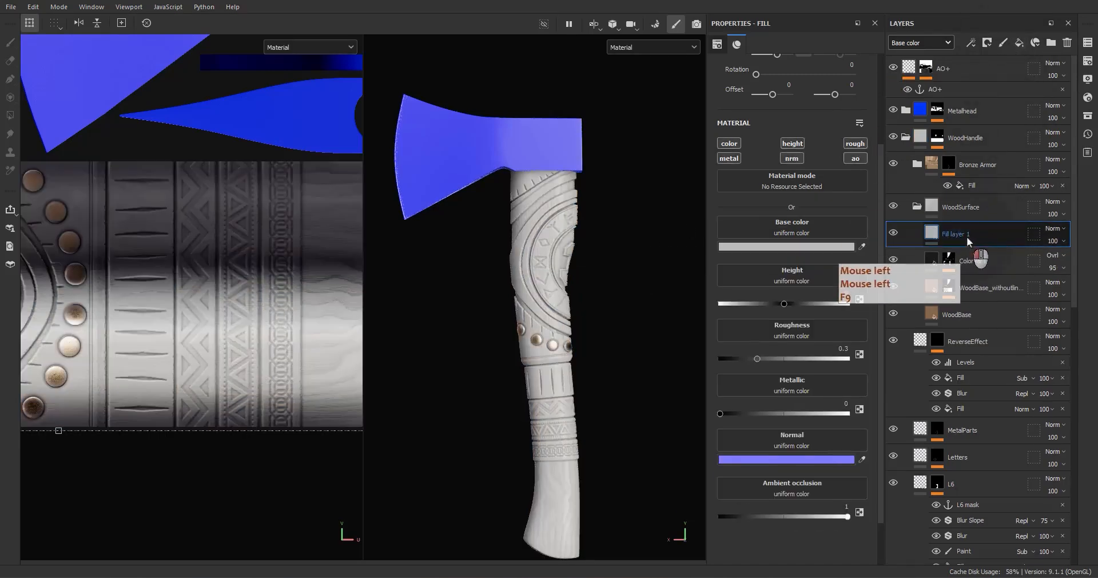
double_click(967, 234)
type("Color")
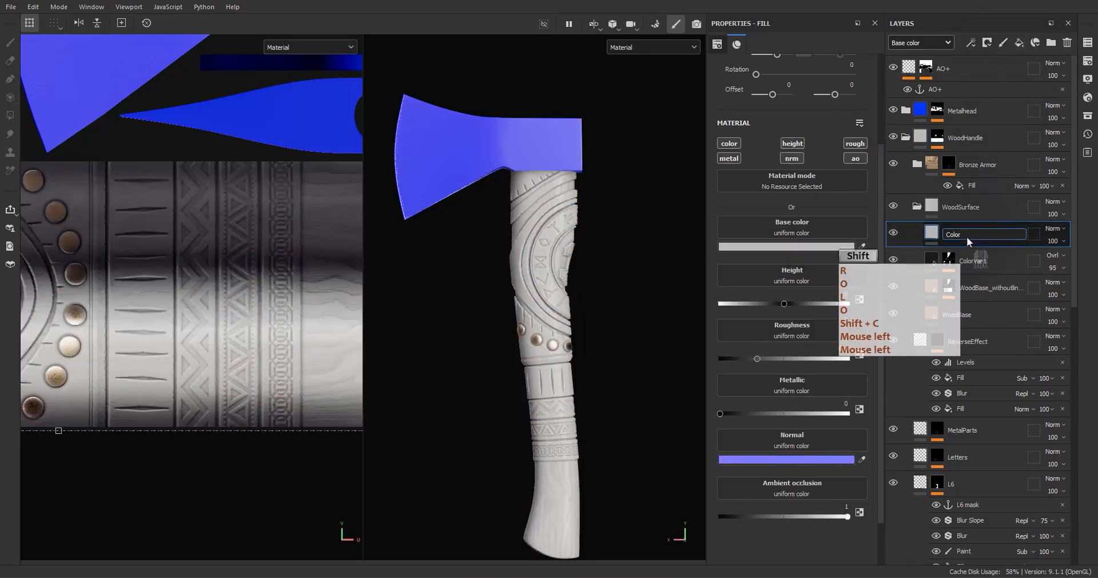
type("Var2")
key("Return")
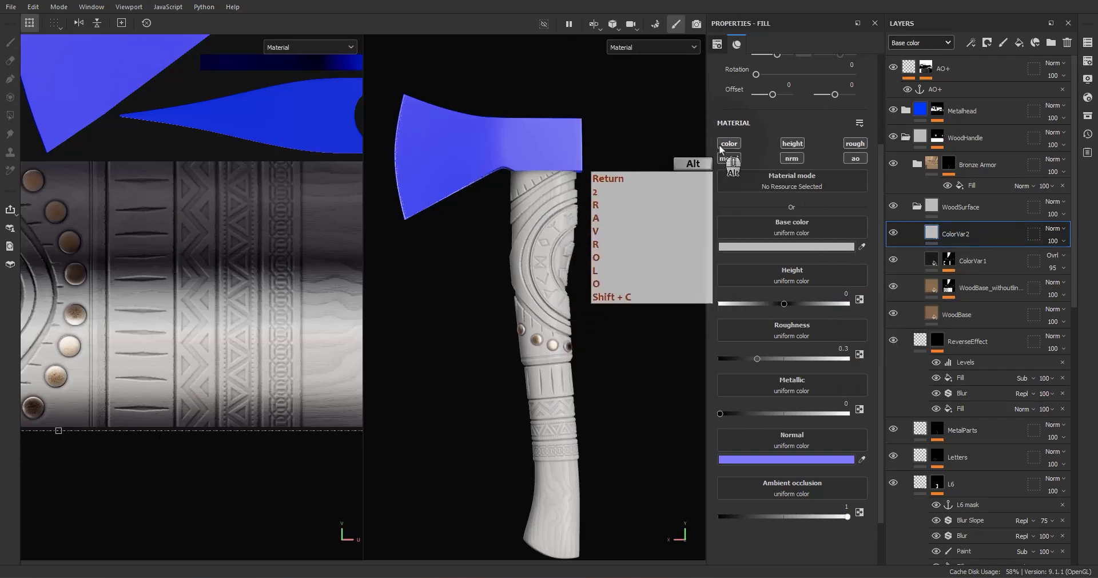
- Limit ColorVar2 to the height and roughness channels and set its roughness to 0.8
left_click(724, 144, "alt")
left_click(792, 144, "alt")
left_click(854, 143)
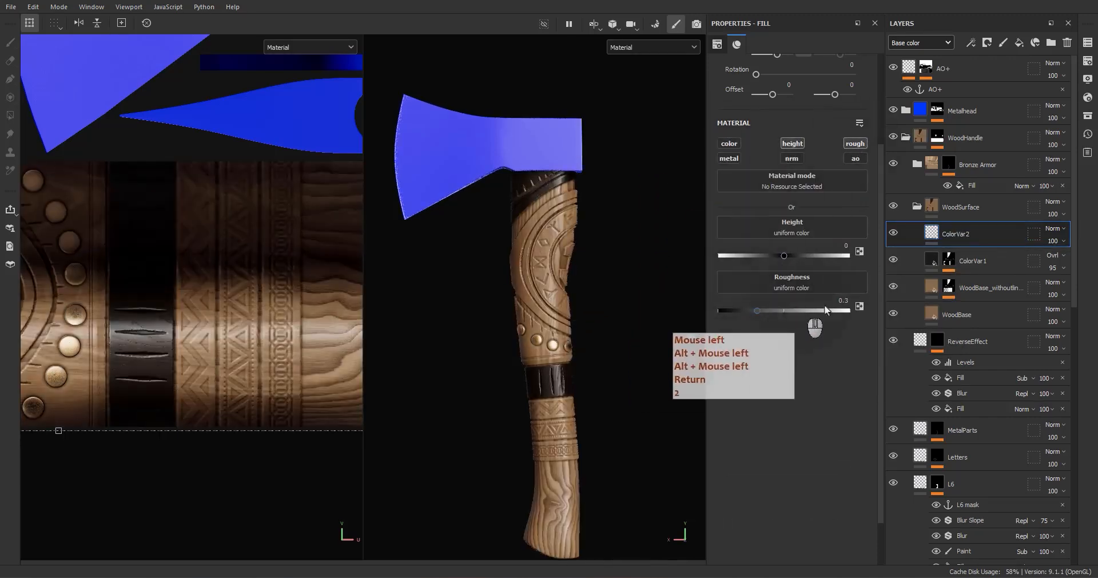
left_click_drag(779, 308, 821, 310)
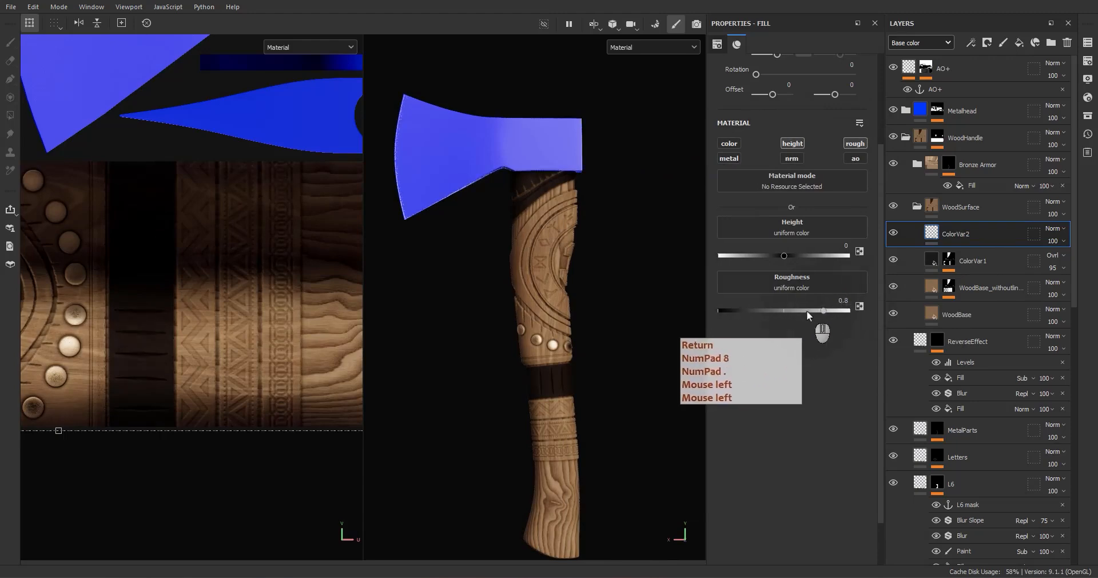
- Add a black mask to ColorVar2 and put a fill effect in that mask
right_click(964, 231)
left_click(550, 421)
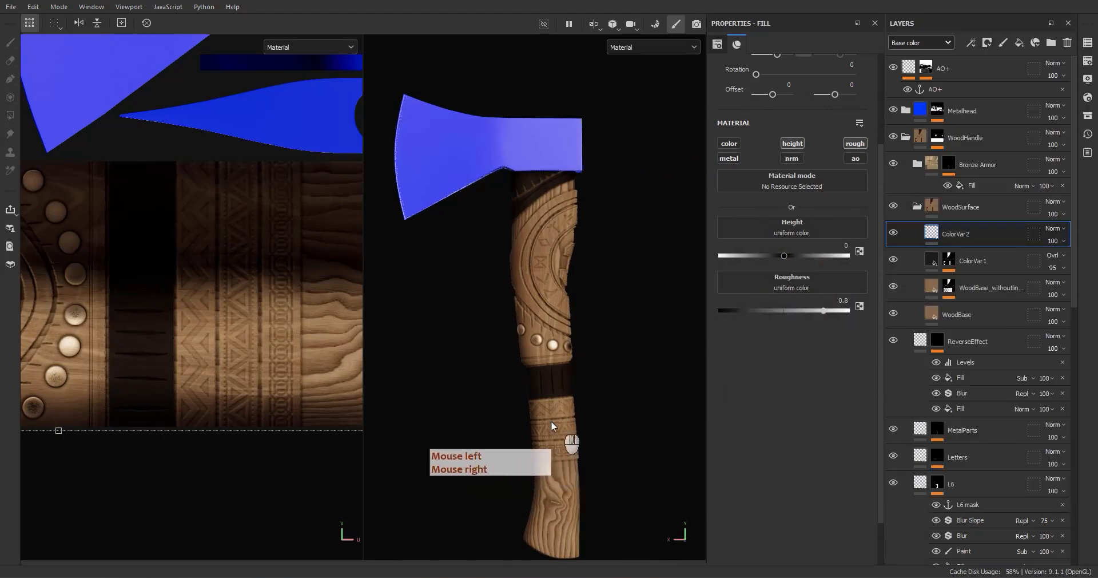
right_click_drag(551, 420, 554, 468, "alt")
middle_click_drag(554, 468, 572, 320, "alt")
left_click_drag(572, 320, 600, 288, "alt")
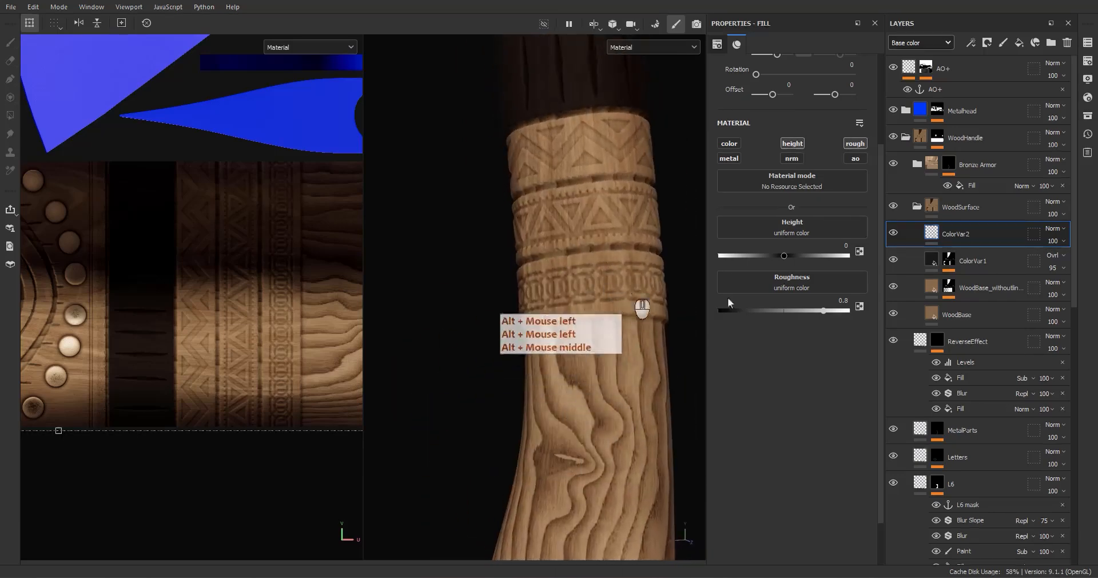
right_click(955, 234)
left_click(977, 14)
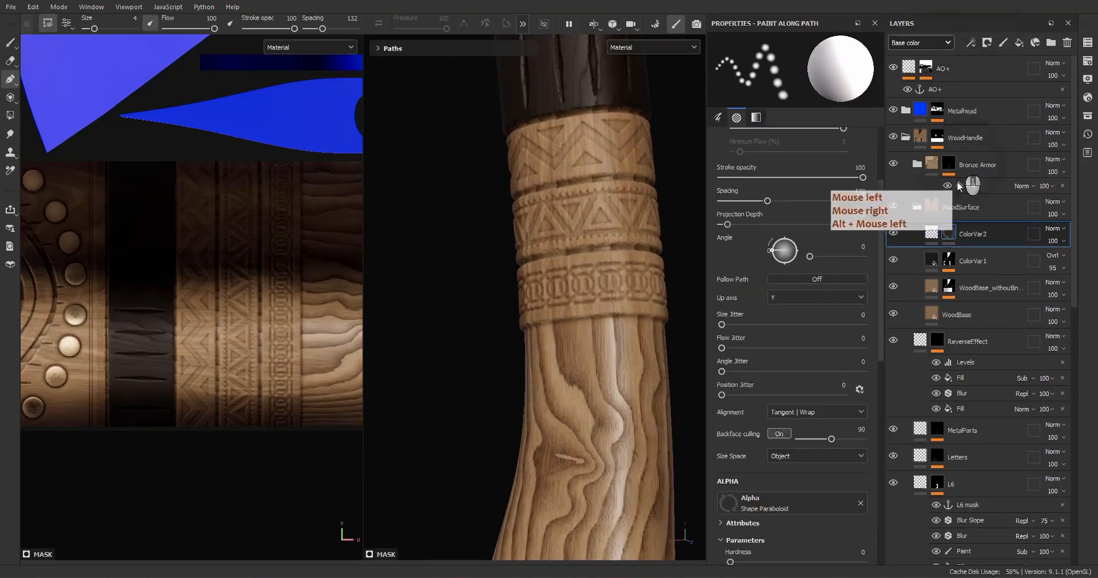
right_click(946, 242)
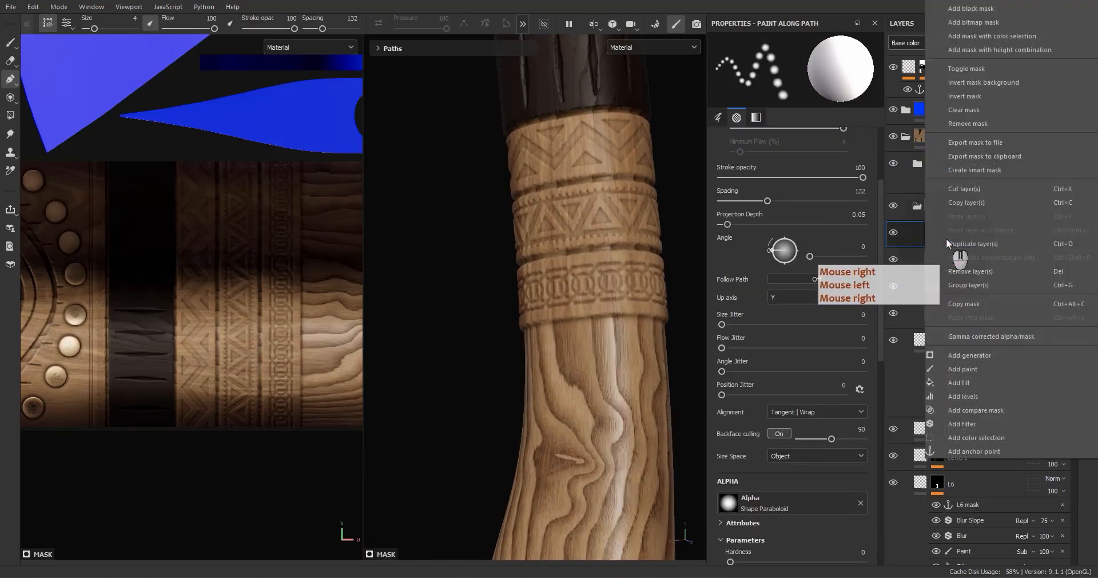
left_click(963, 383)
key("F9")
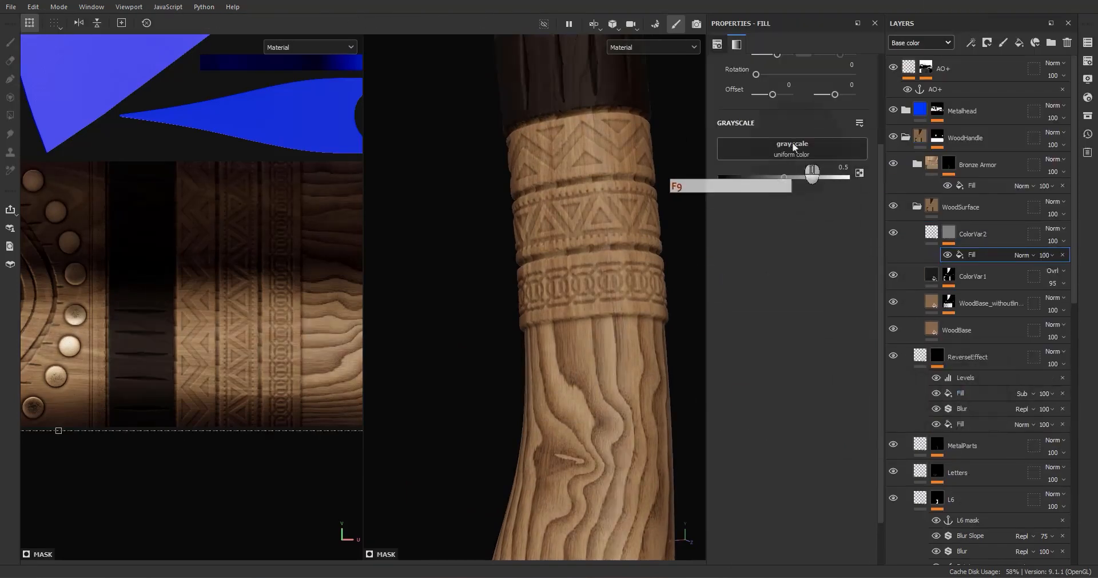
- Search the procedural textures for wood and assign Grunge Wood Hard to the mask fill's grayscale
left_click(858, 168)
type("wood")
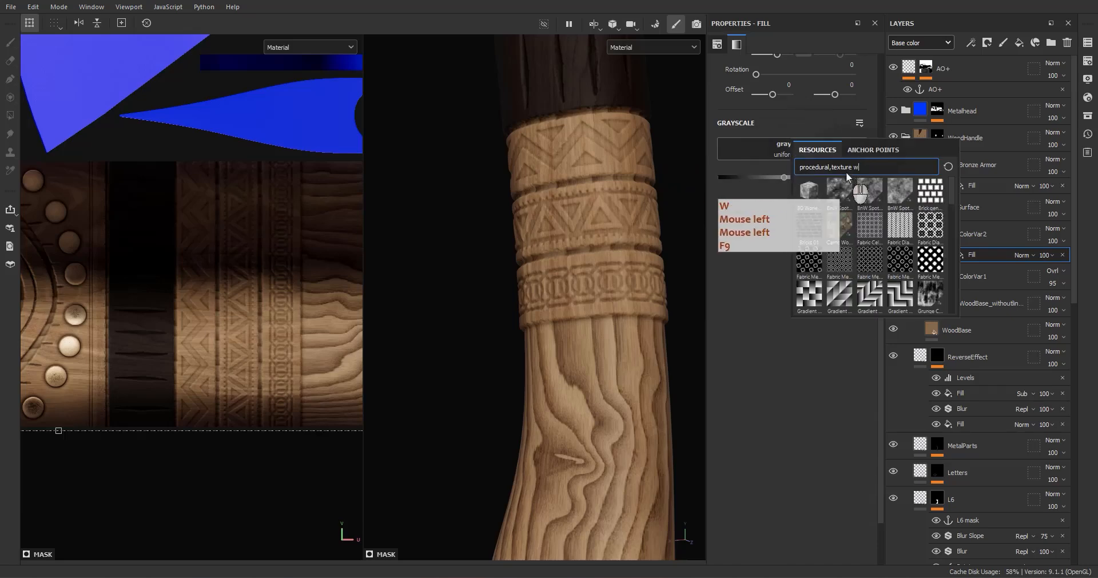
mouse_move(871, 202)
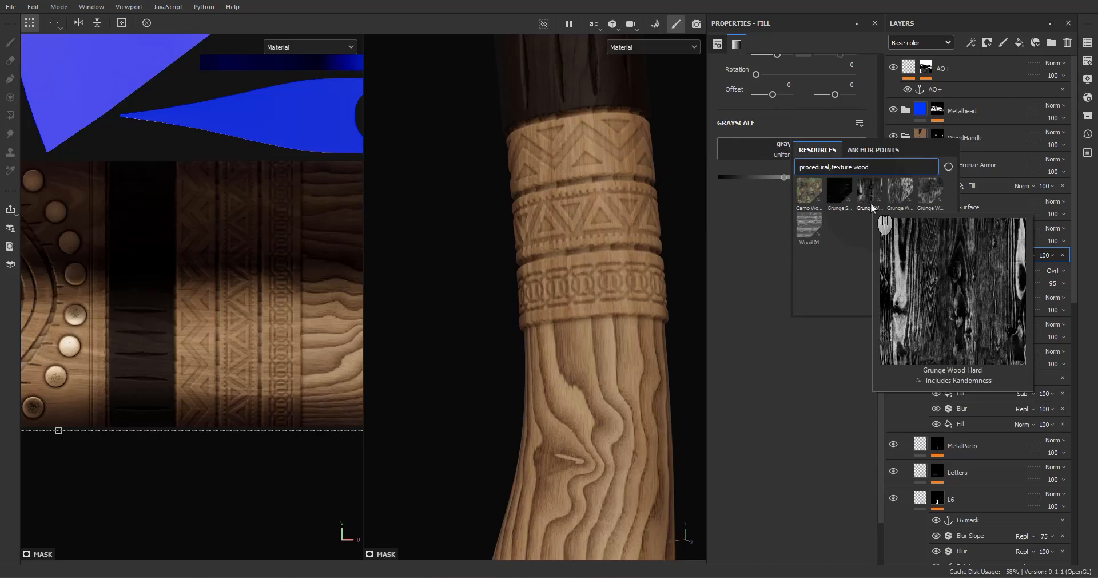
left_click(871, 203)
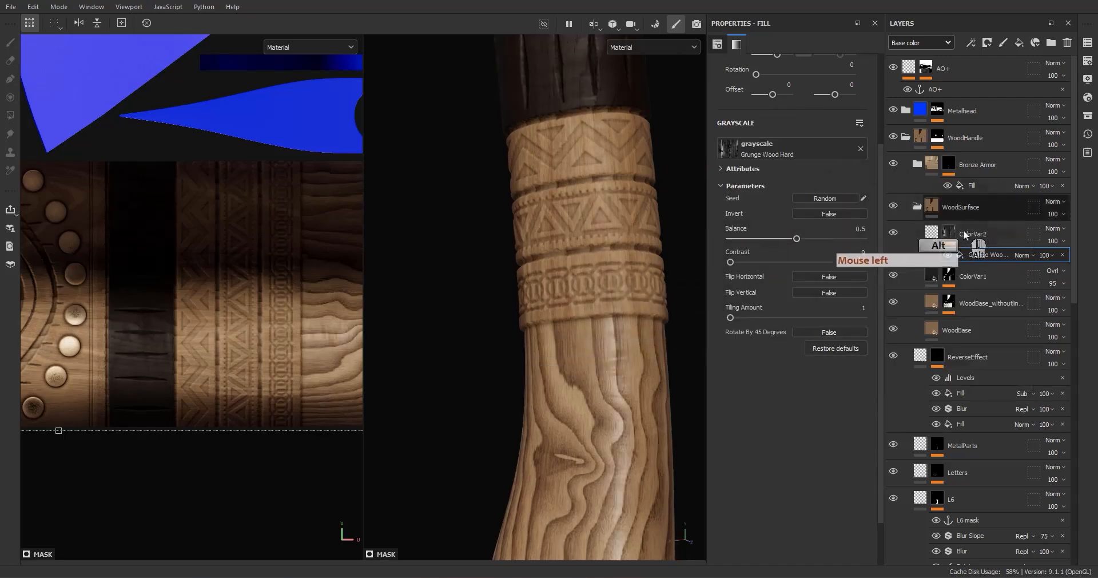
- Enable the color channel on ColorVar2 and check the effect on the whole handle
left_click(931, 234)
left_click(729, 143)
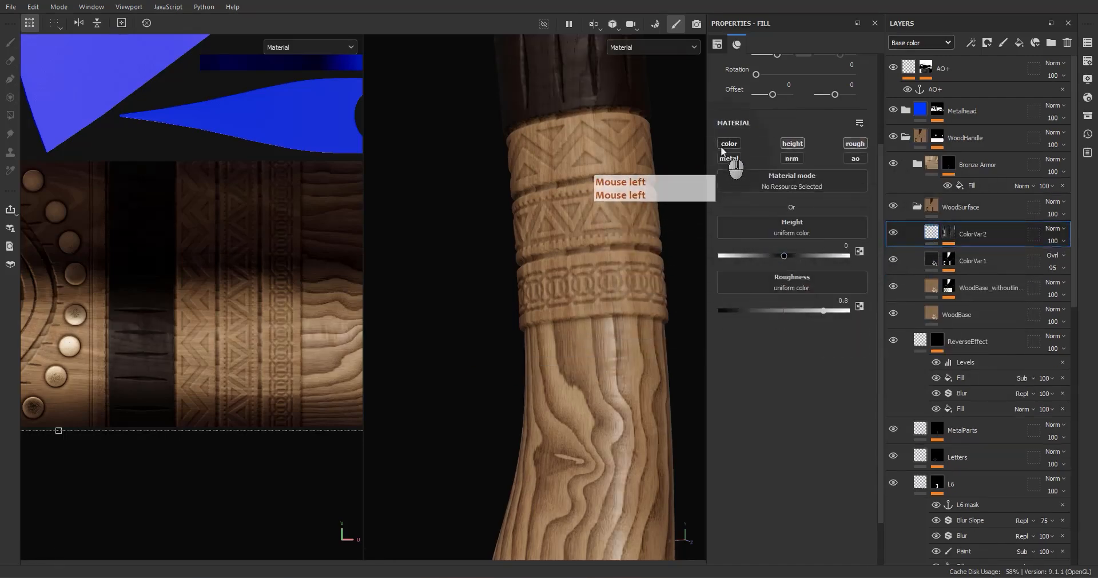
left_click_drag(622, 289, 598, 294, "alt")
middle_click_drag(598, 295, 643, 346, "alt")
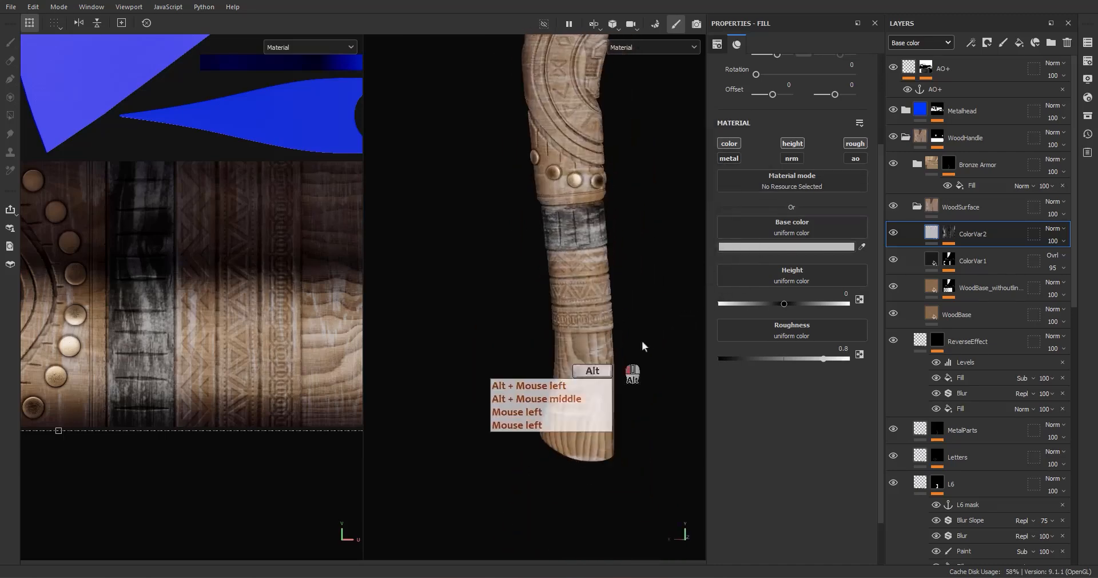
- Set ColorVar2's base color to a dark red, judging it on the lower end of the handle
left_click(792, 247)
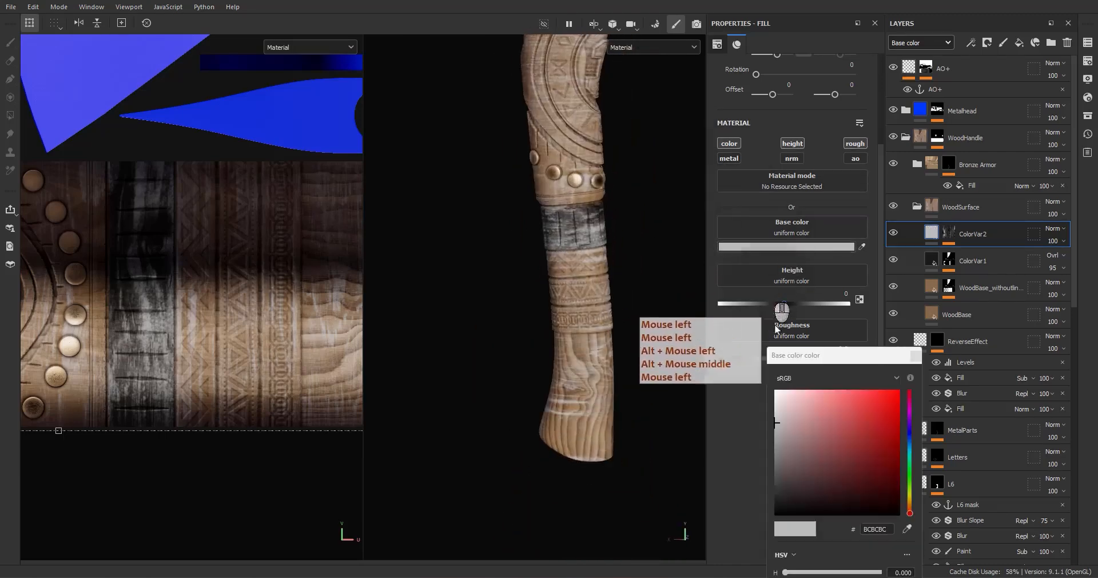
left_click(836, 488)
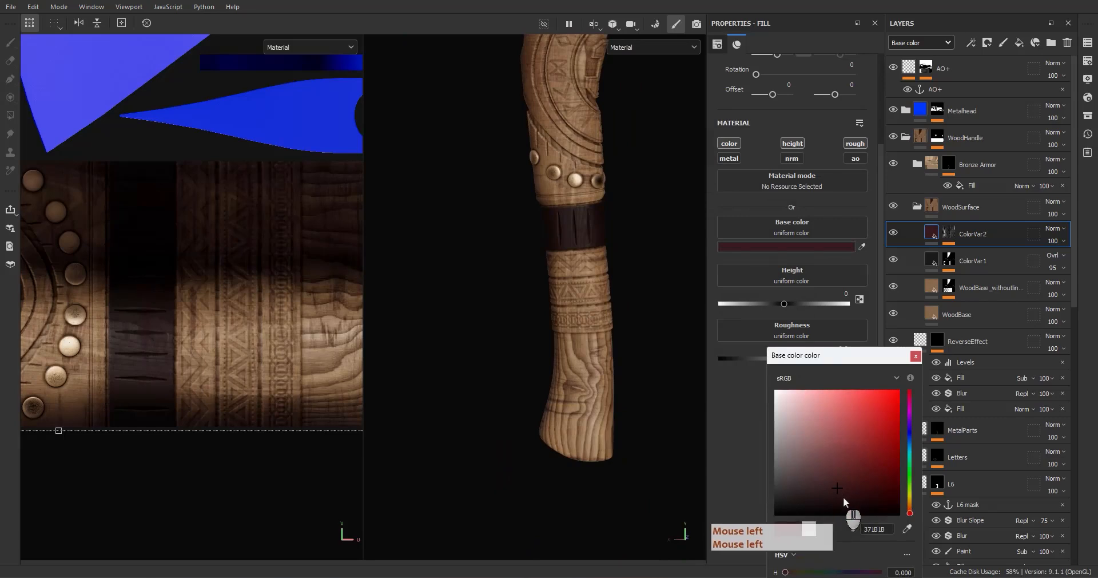
left_click(852, 490)
left_click(861, 494)
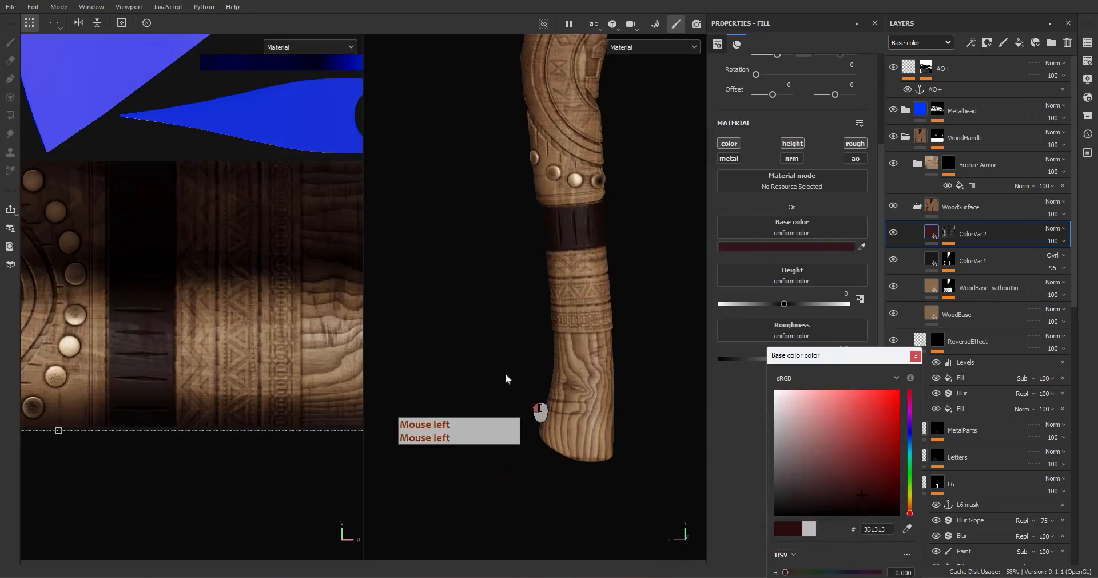
scroll(601, 406, "up", 5)
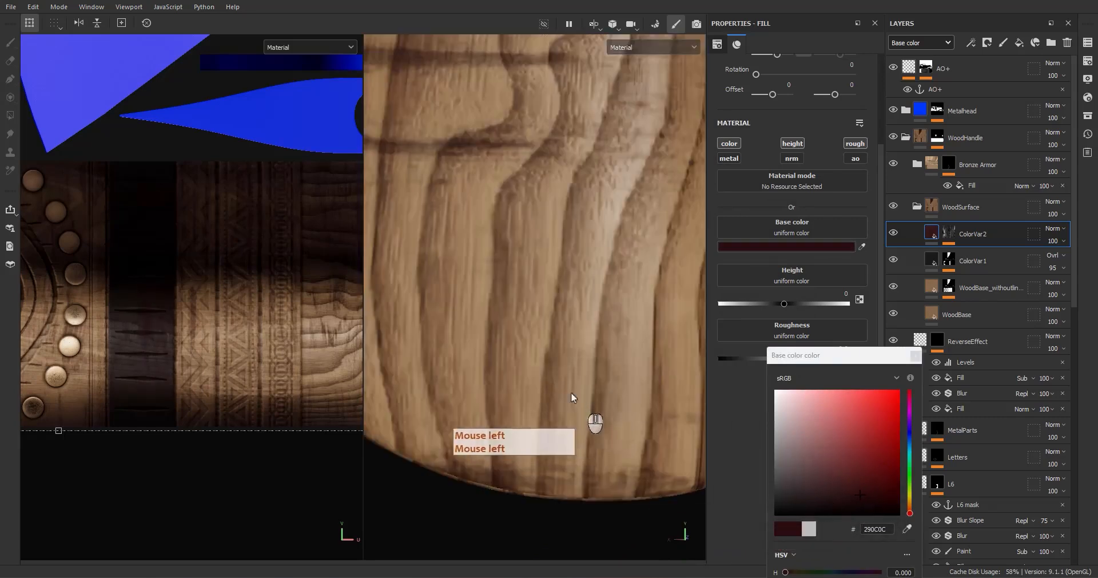
left_click_drag(571, 392, 574, 379, "alt")
right_click_drag(573, 379, 500, 135, "alt")
middle_click_drag(500, 135, 506, 179, "alt")
right_click_drag(506, 180, 509, 189, "alt")
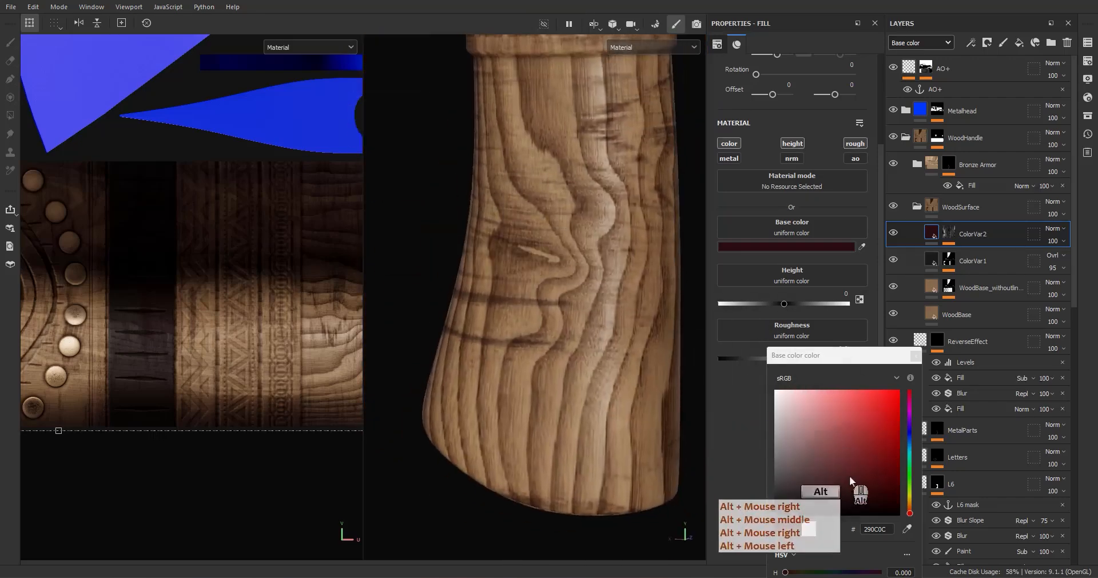
left_click(859, 479)
left_click(916, 356)
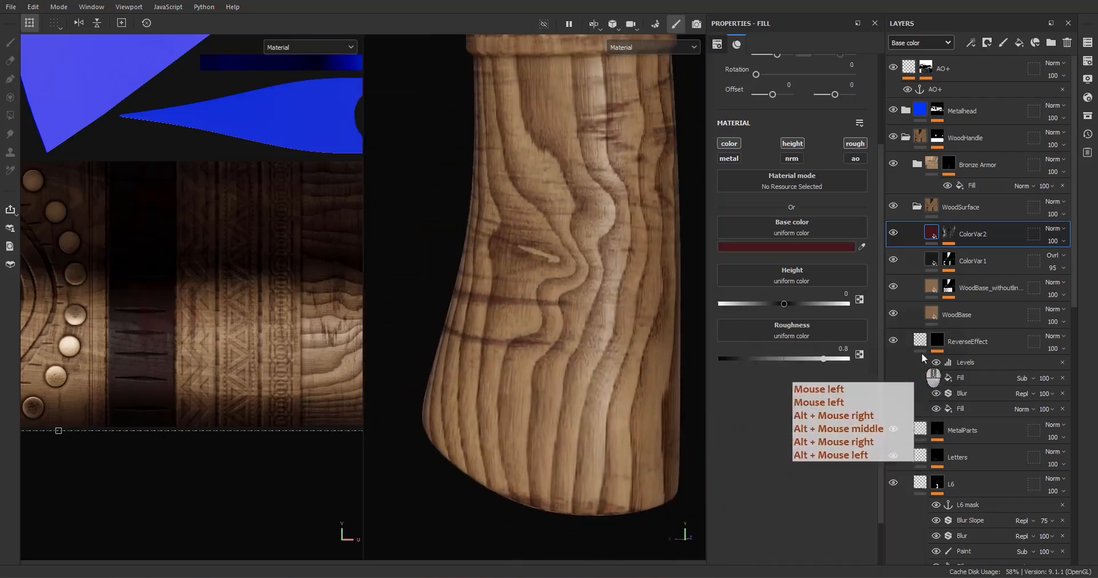
- Set the opacity of the ColorVar2 layer to 30
left_click(1057, 240)
left_click(1082, 252)
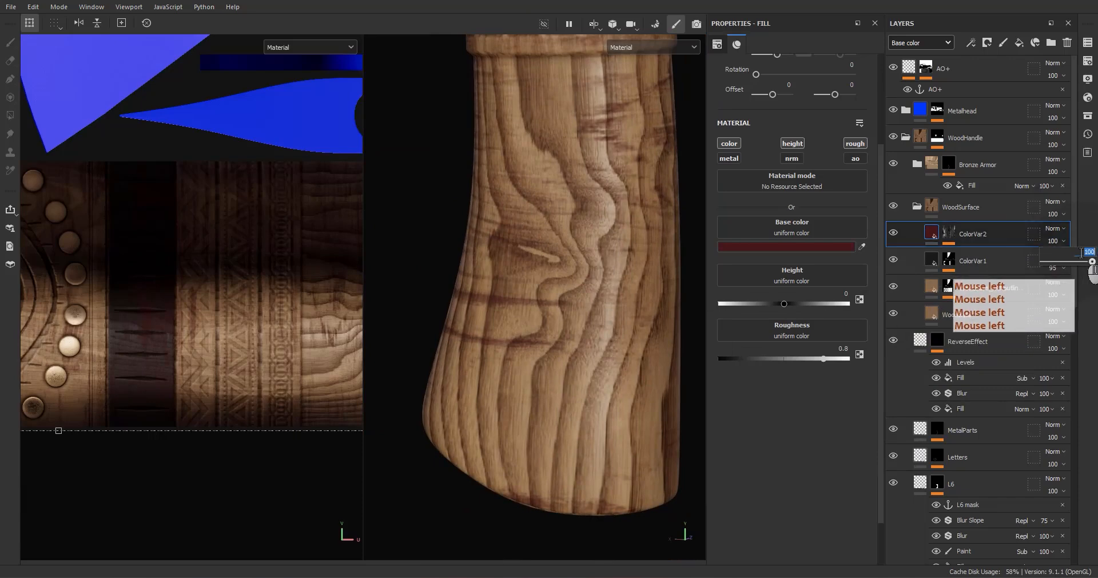
type("3")
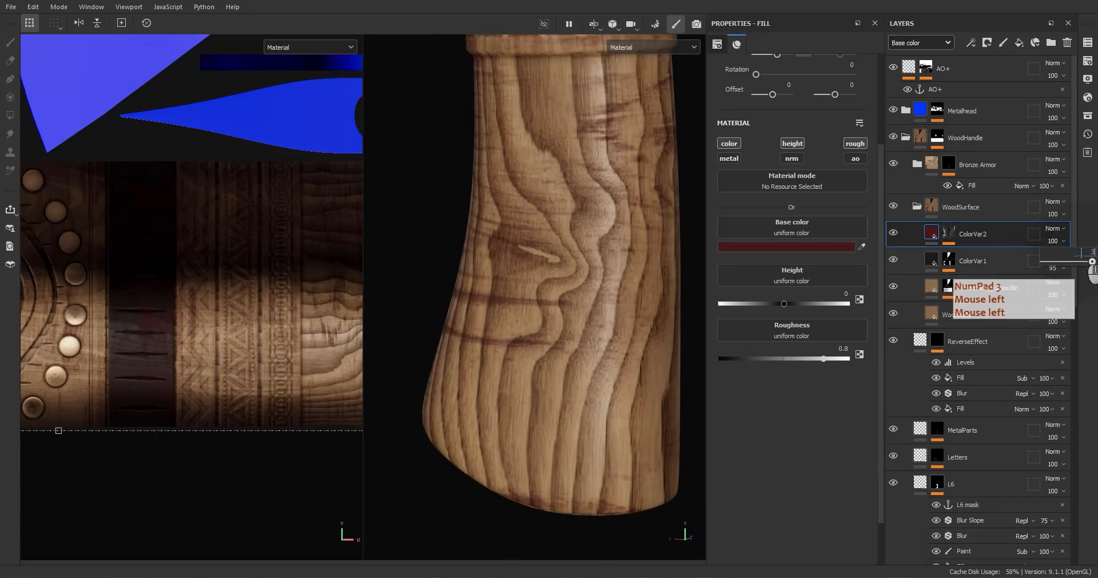
type("0")
key("Return")
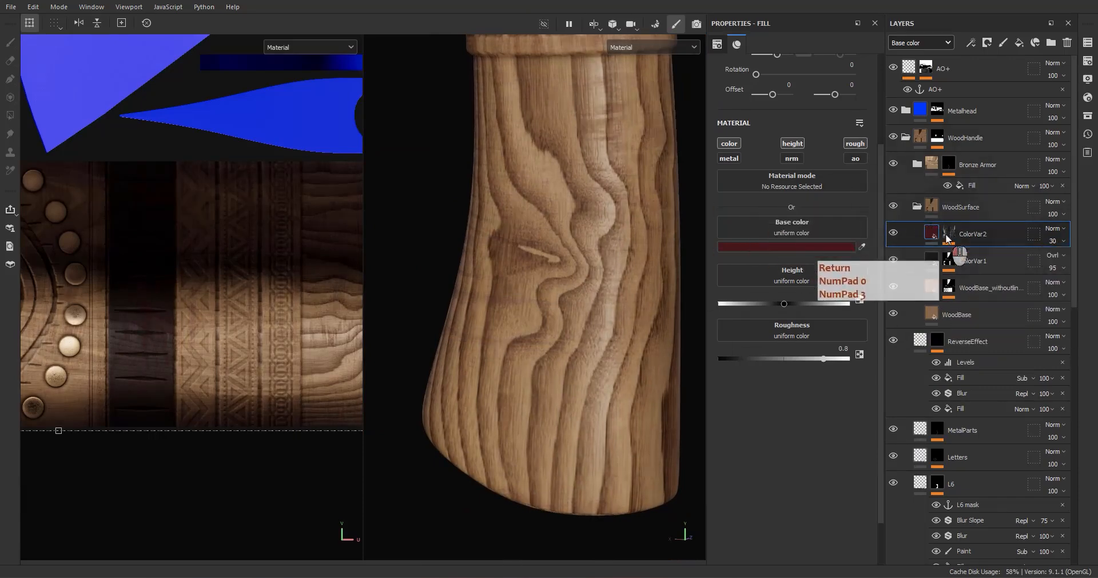
- Display ColorVar2's mask on the model and set the Grunge Wood Hard fill's rotation to 90
left_click(949, 233)
left_click(948, 234, "alt")
scroll(566, 269, "down", 5)
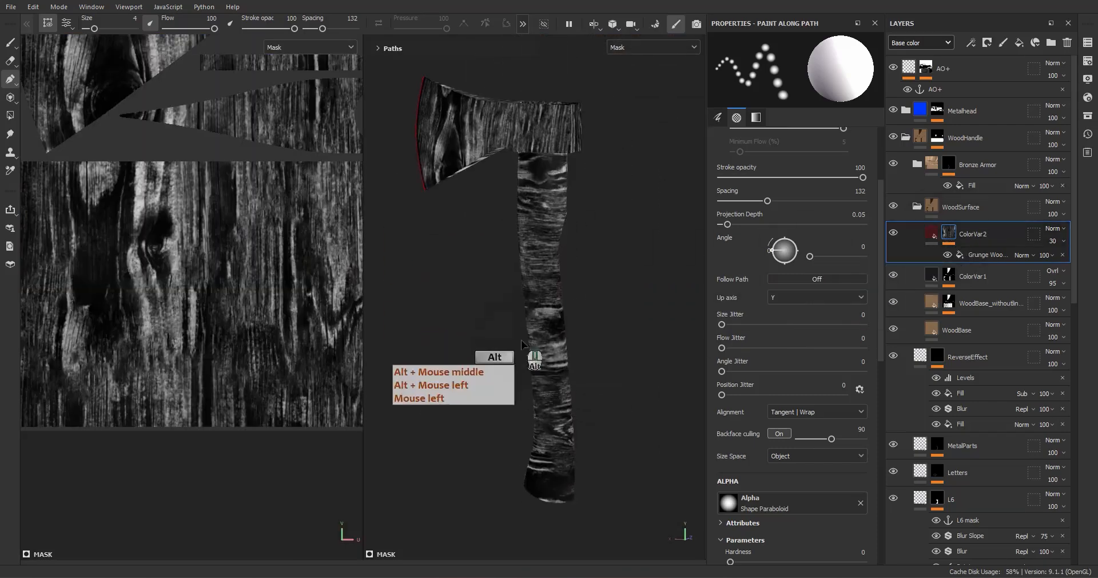
scroll(802, 263, "up", 2)
scroll(802, 263, "down", 6)
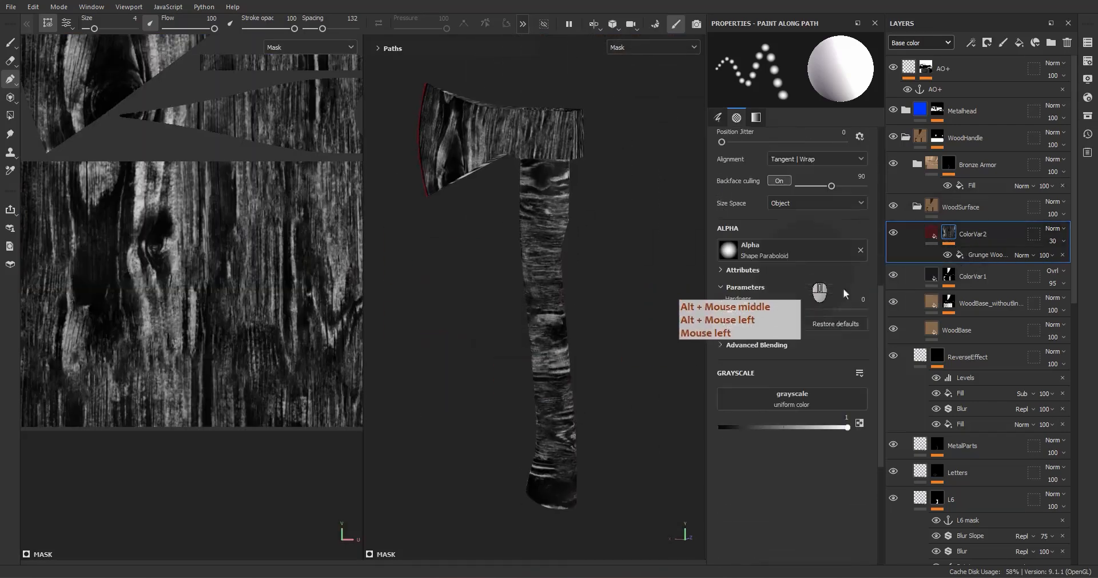
left_click(986, 255)
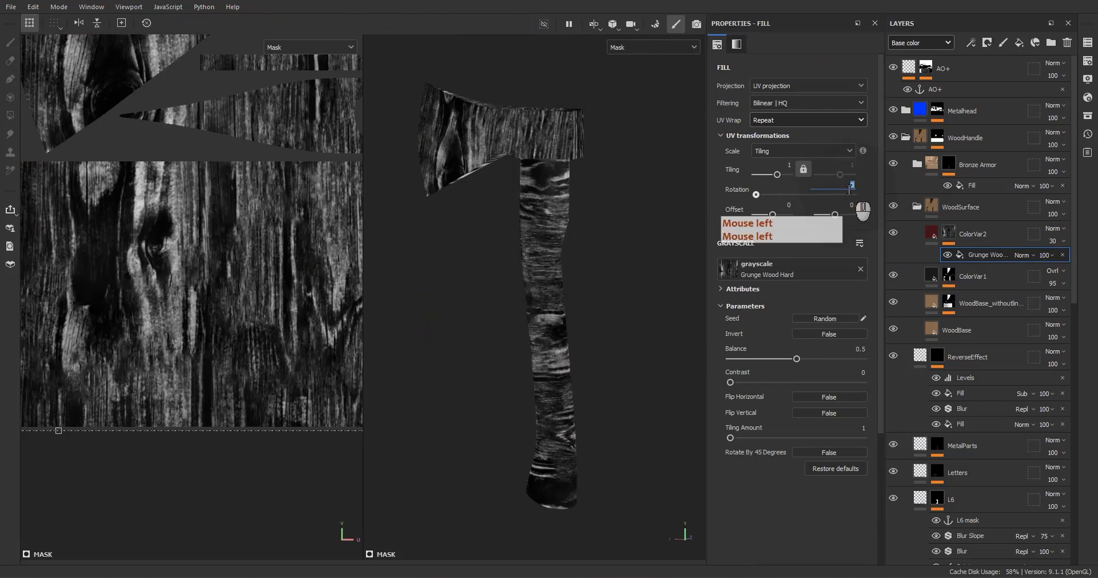
type("90")
key("Return")
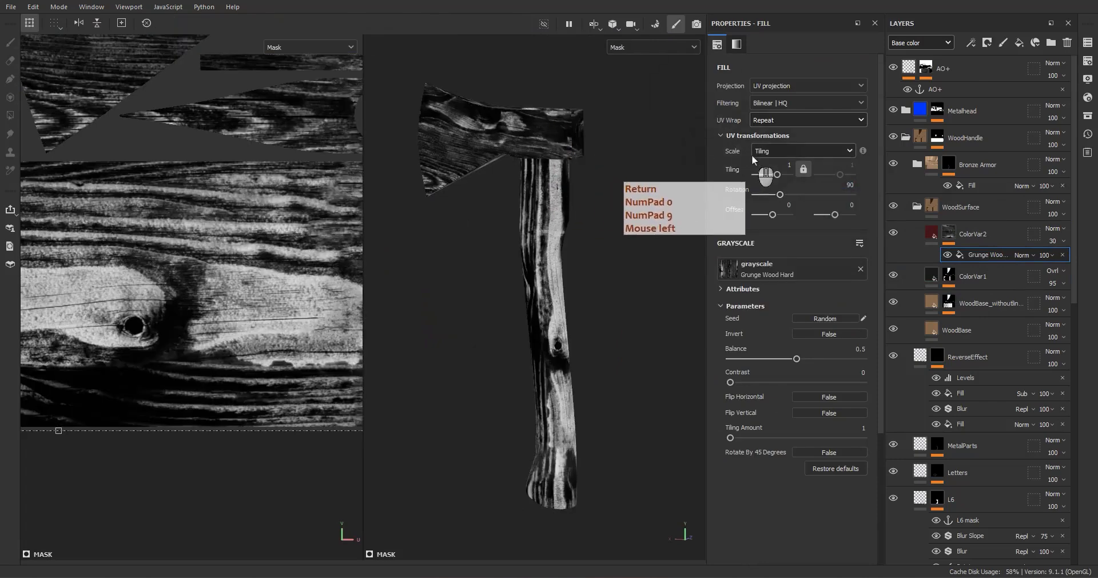
- Set the Grunge Wood Hard fill's tiling to 15, check the grain on the handle, and unlink the two tiling values
left_click(789, 166)
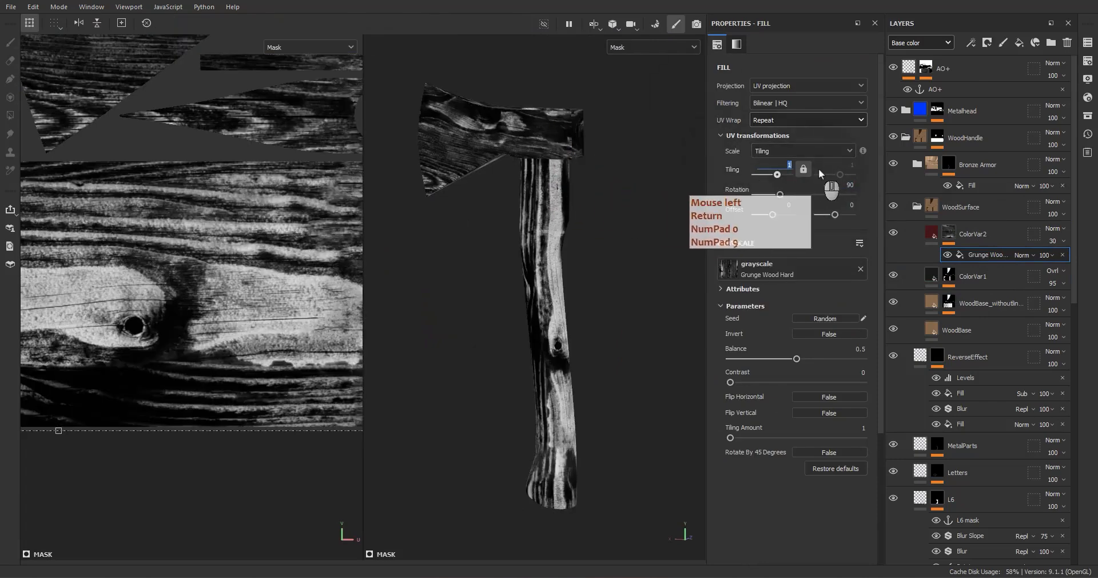
type("15")
key("Return")
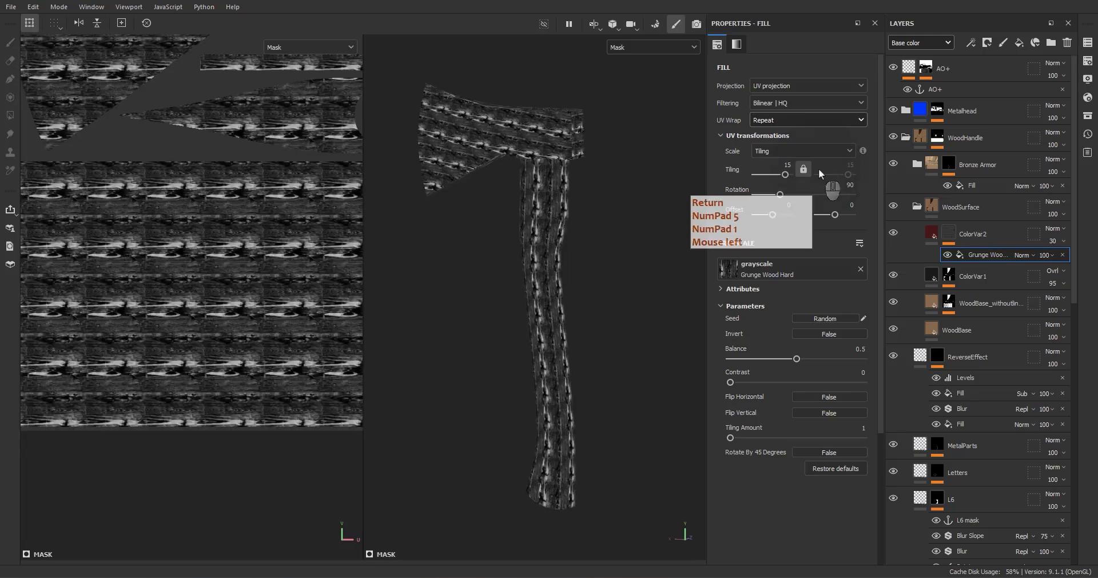
left_click_drag(580, 403, 538, 267, "alt")
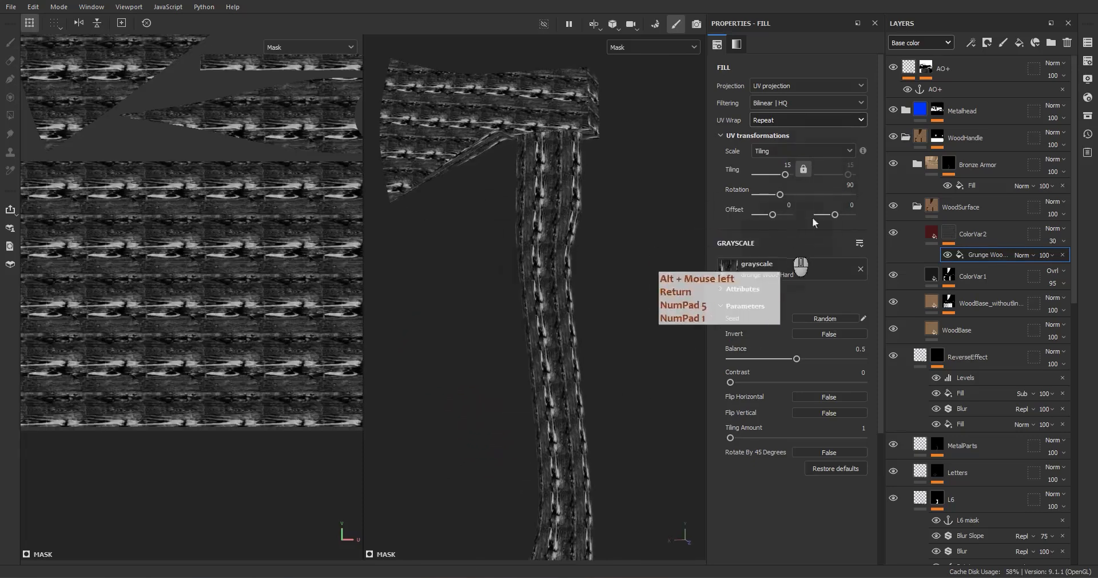
left_click(803, 170)
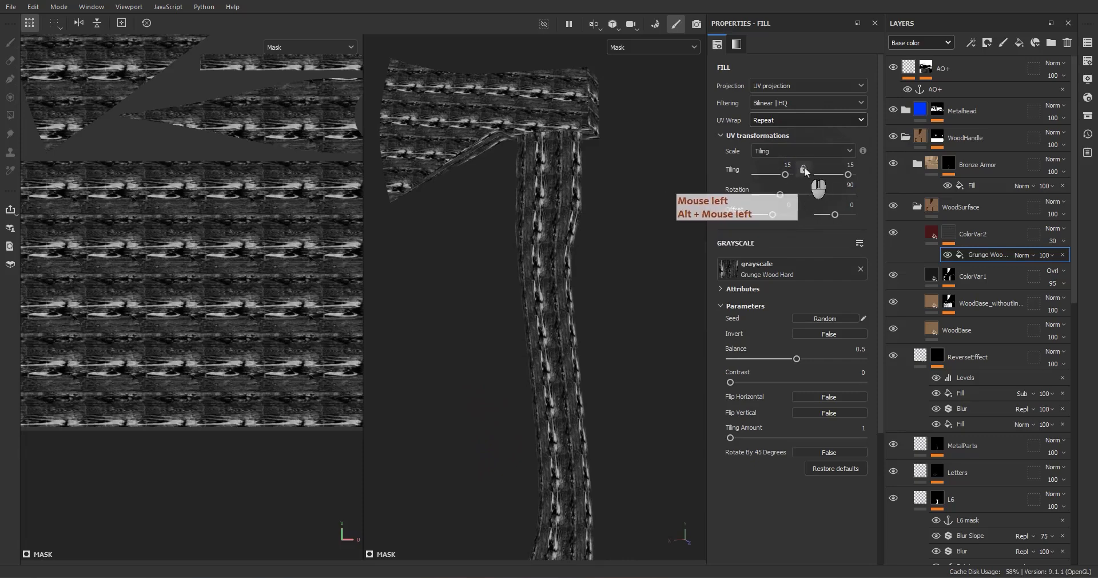
- Set the Grunge Wood Hard fill's second tiling value to 5 and its contrast to 0.99
double_click(848, 170)
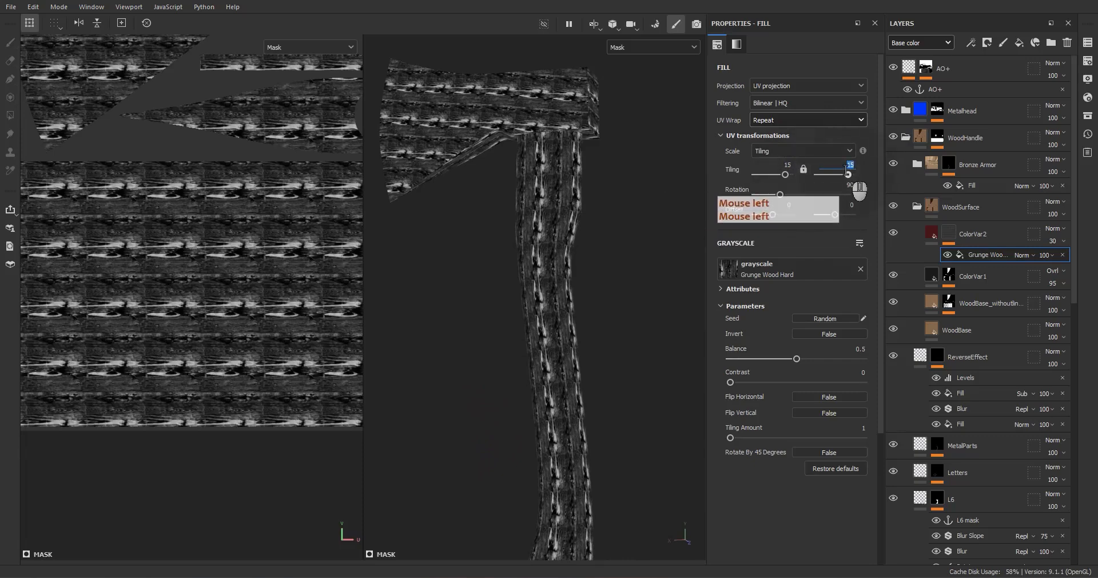
key("Return")
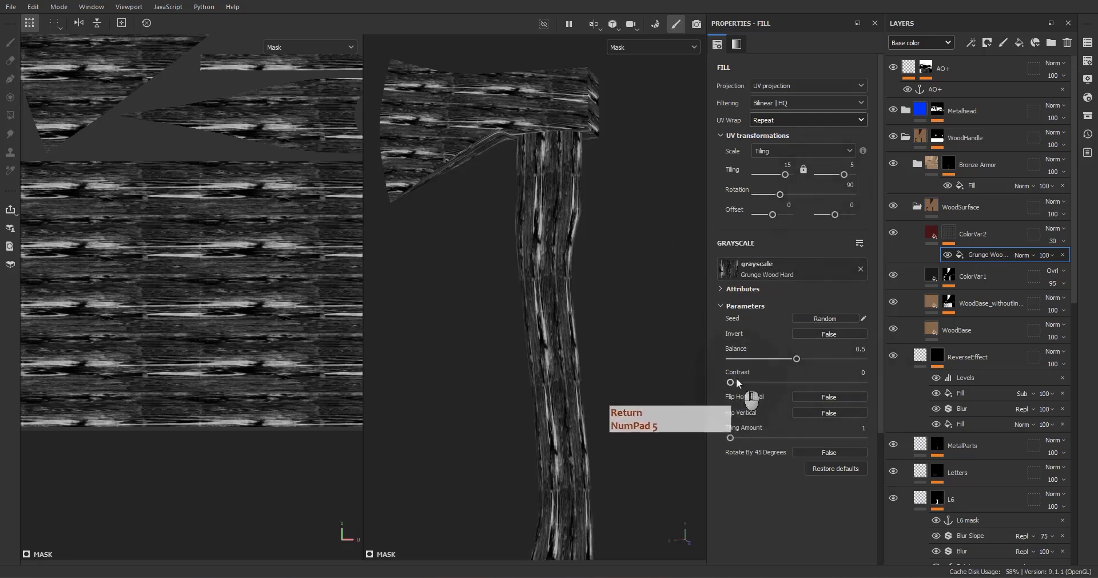
left_click_drag(730, 382, 849, 383)
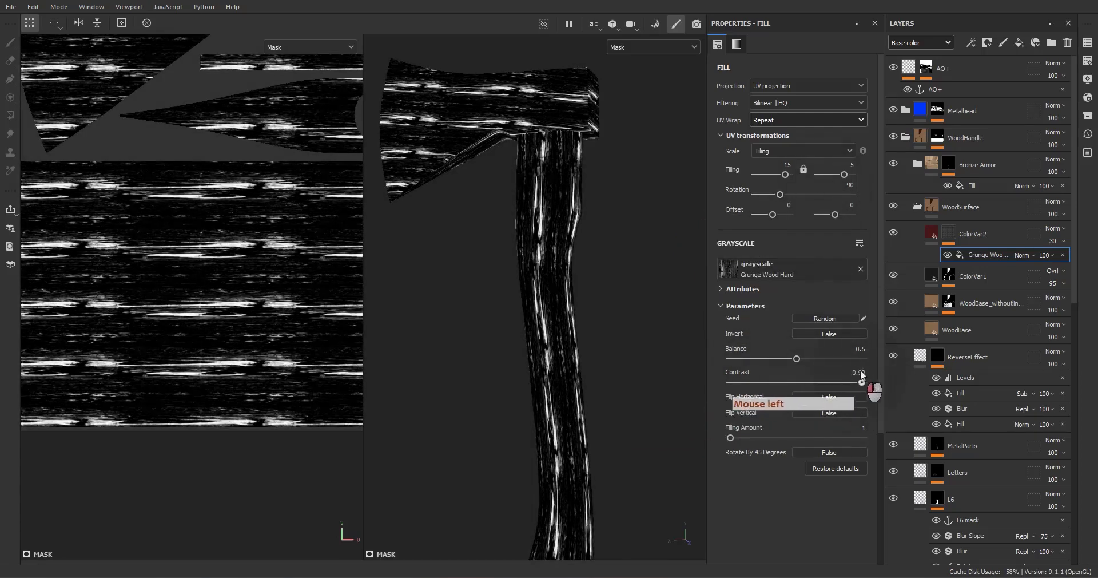
- Raise the Grunge Wood Hard fill's balance to 0.63, judging the mask's streaks on different sides of the handle
left_click_drag(796, 355, 809, 355)
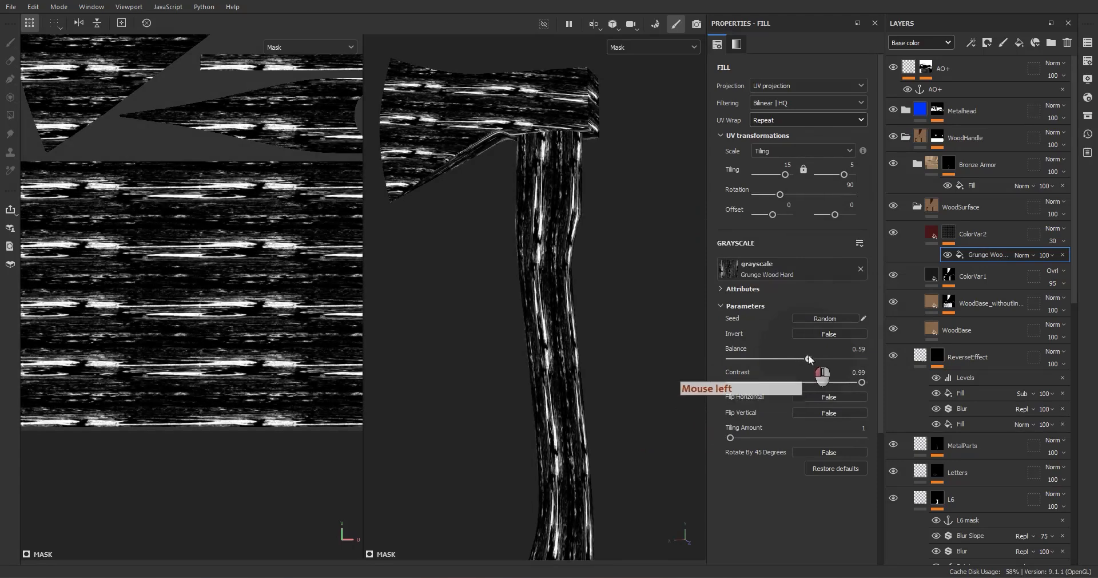
middle_click_drag(572, 401, 578, 349, "alt")
left_click_drag(577, 349, 593, 364, "alt")
right_click_drag(593, 364, 567, 345, "alt+shift")
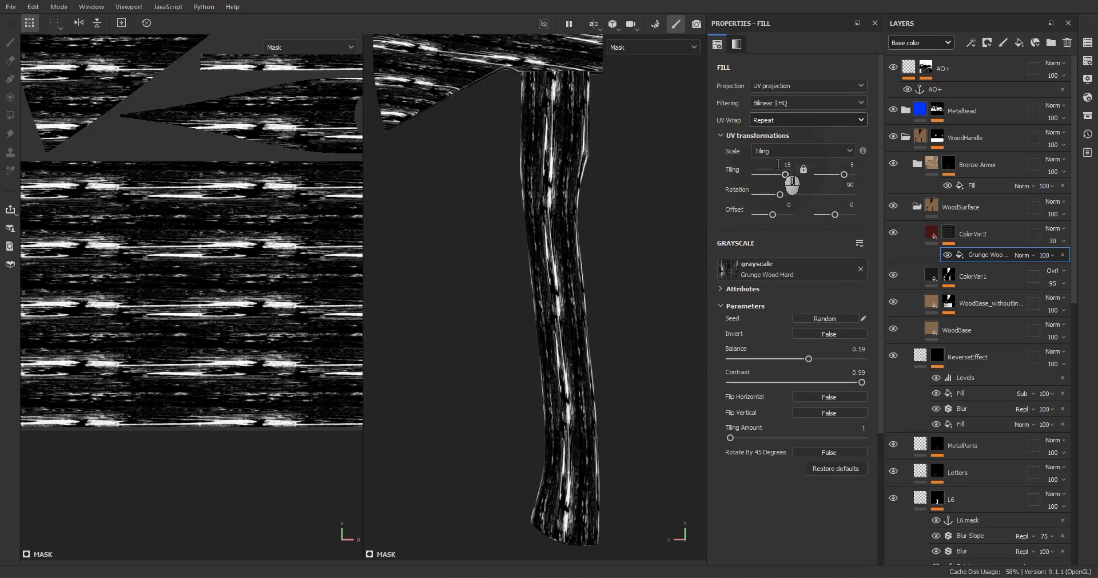
left_click_drag(554, 210, 654, 358, "alt")
left_click_drag(809, 359, 813, 358)
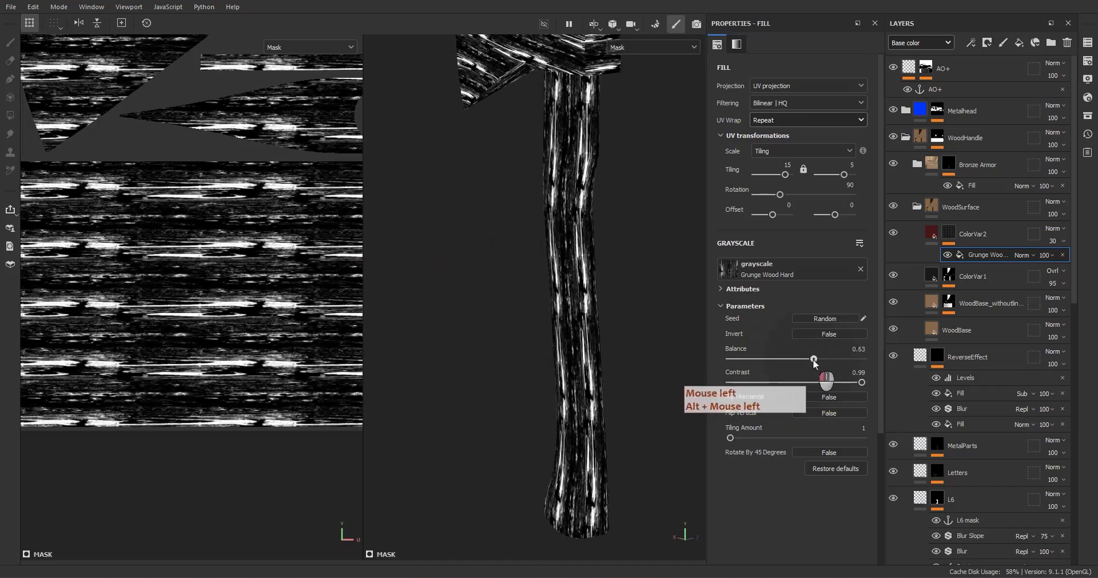
- Display the full material again and compare the handle with the ColorVar2 layer hidden and shown
left_click(602, 259)
key("m")
left_click_drag(595, 267, 771, 286, "alt")
left_click(892, 234)
left_click(892, 234)
left_click(892, 234)
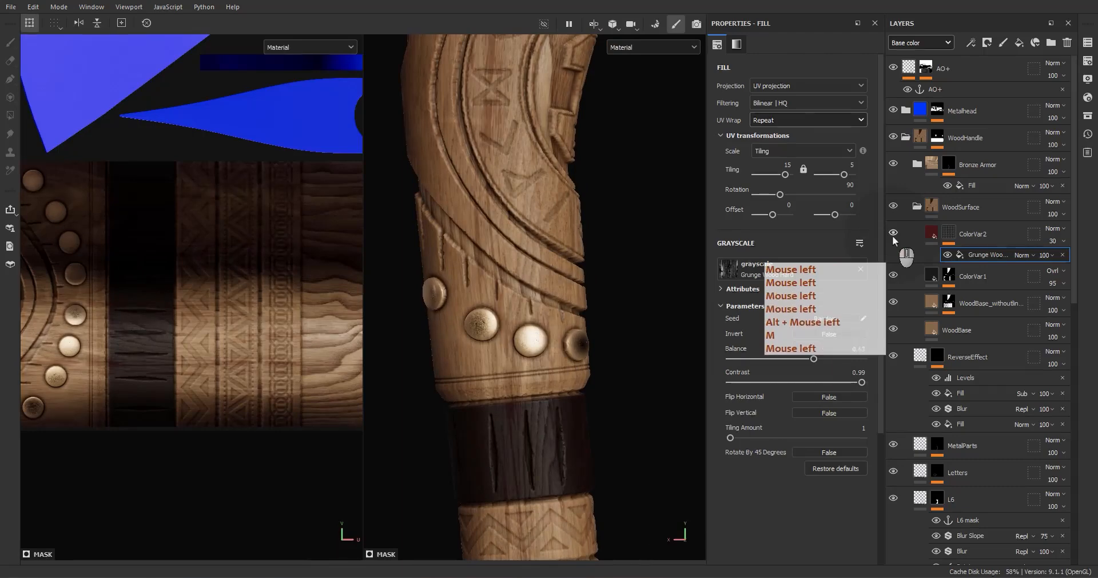
left_click(892, 234)
- Try height values of -0.1 and -0.01 on ColorVar2's material, checking the relief on the carved wood up close
left_click(924, 244)
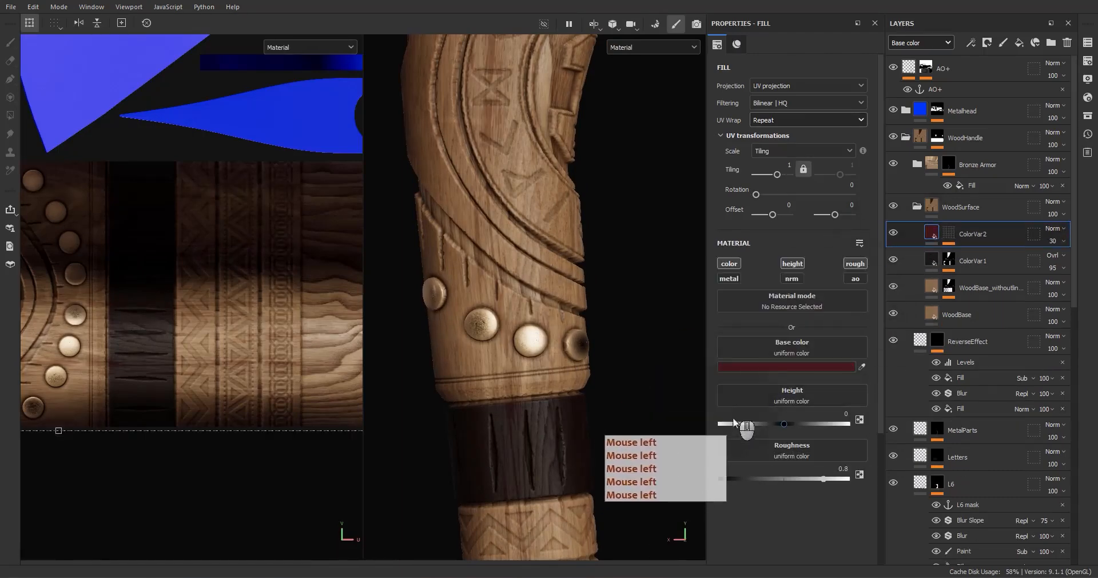
left_click(823, 416)
type("-0.")
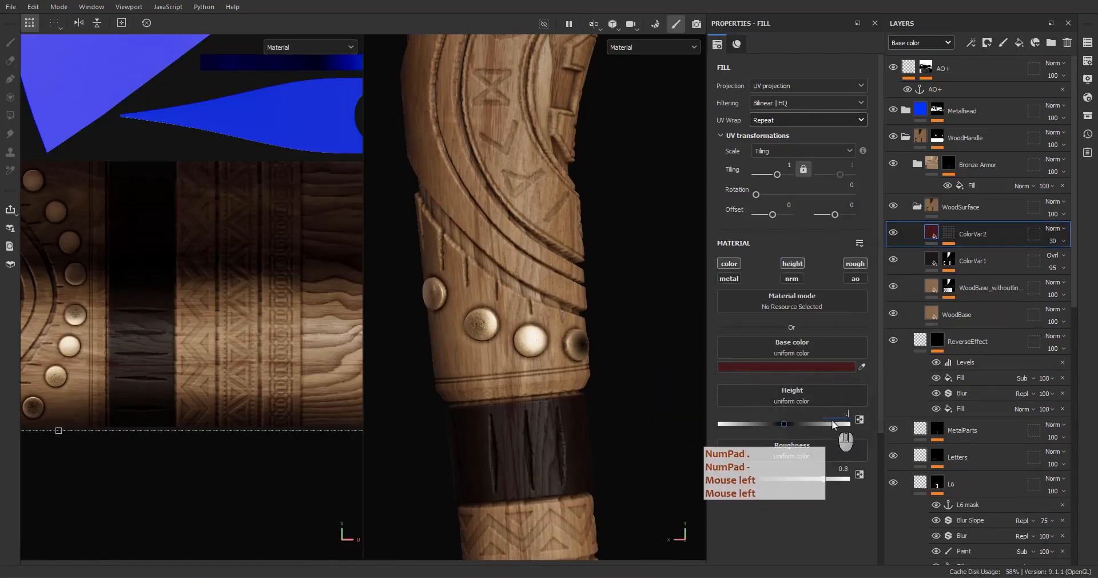
type("1")
key("Return")
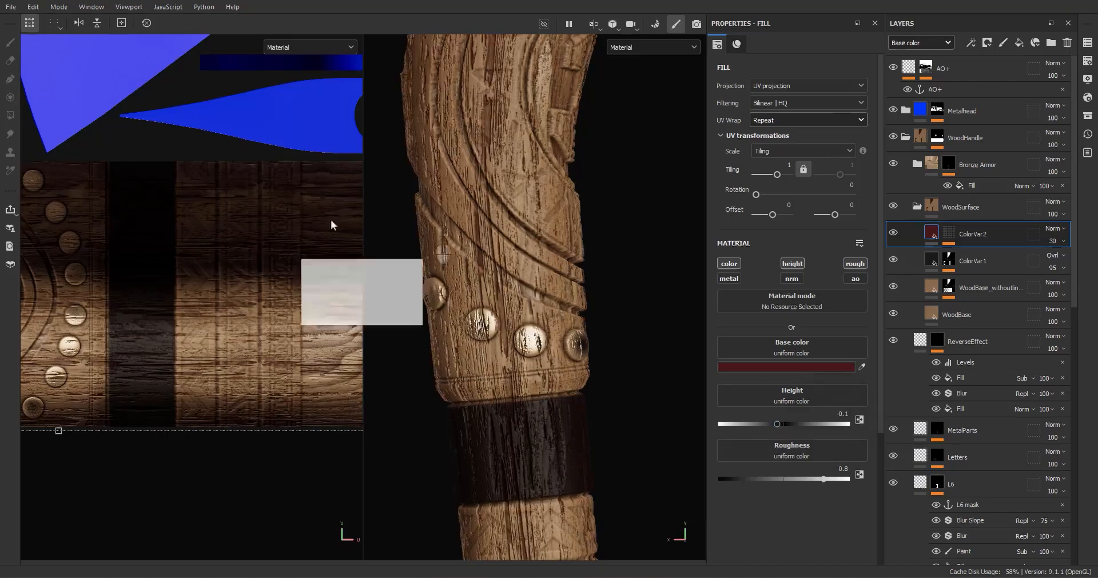
middle_click_drag(537, 189, 546, 342, "alt")
left_click_drag(547, 342, 866, 393, "alt")
left_click(845, 414)
type("-.01")
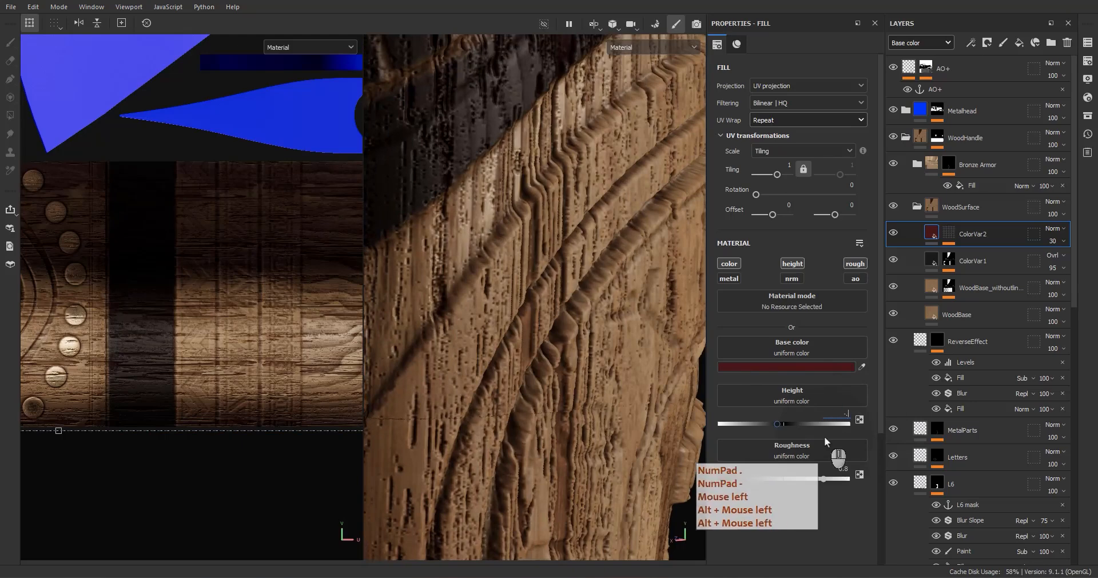
key("Return")
- Set the height of ColorVar2's material to -0.02
left_click(844, 413)
type("-0.0")
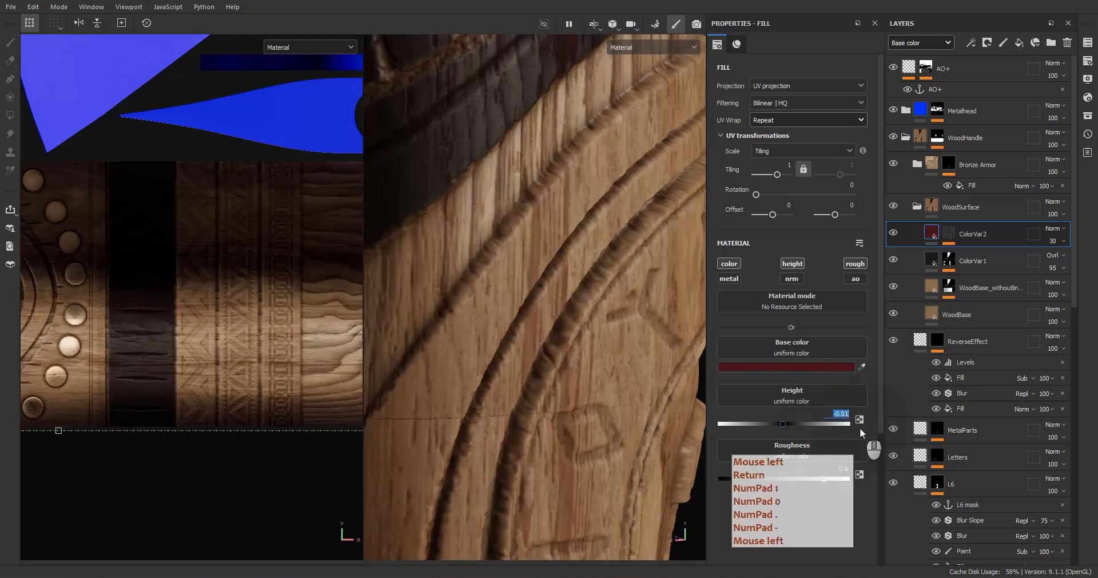
type("2")
key("Return")
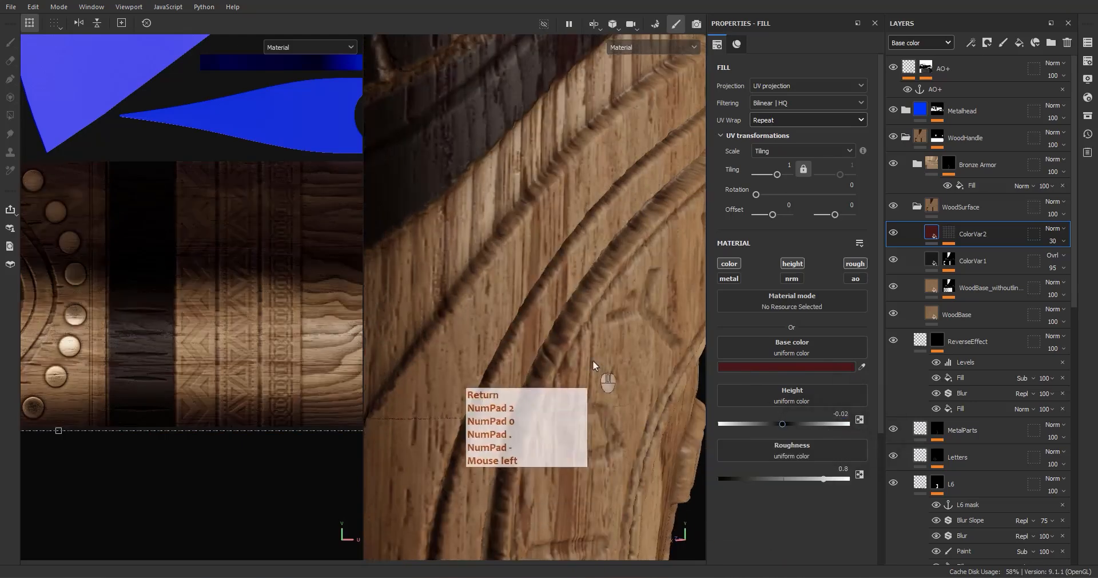
- Examine the wood grain's relief from the carved section down to the lower end of the handle
left_click_drag(596, 366, 571, 385, "alt")
middle_click_drag(600, 393, 608, 234, "alt")
left_click_drag(608, 234, 625, 417, "alt")
middle_click_drag(625, 417, 632, 247, "alt")
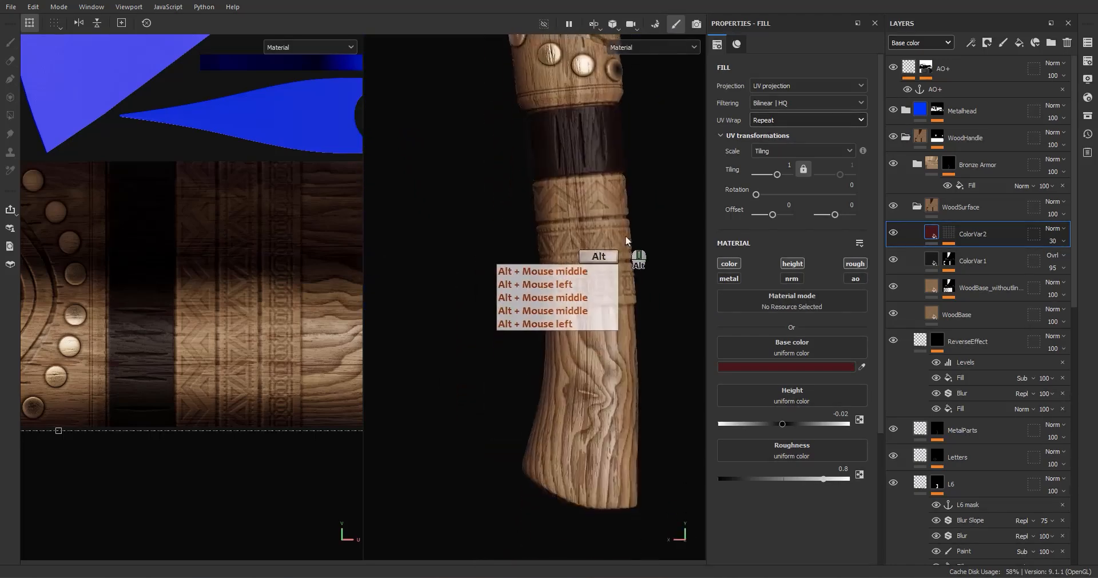
left_click_drag(633, 248, 643, 369, "alt")
scroll(623, 441, "up", 5)
middle_click_drag(643, 369, 589, 446, "alt")
right_click_drag(589, 447, 567, 349, "alt")
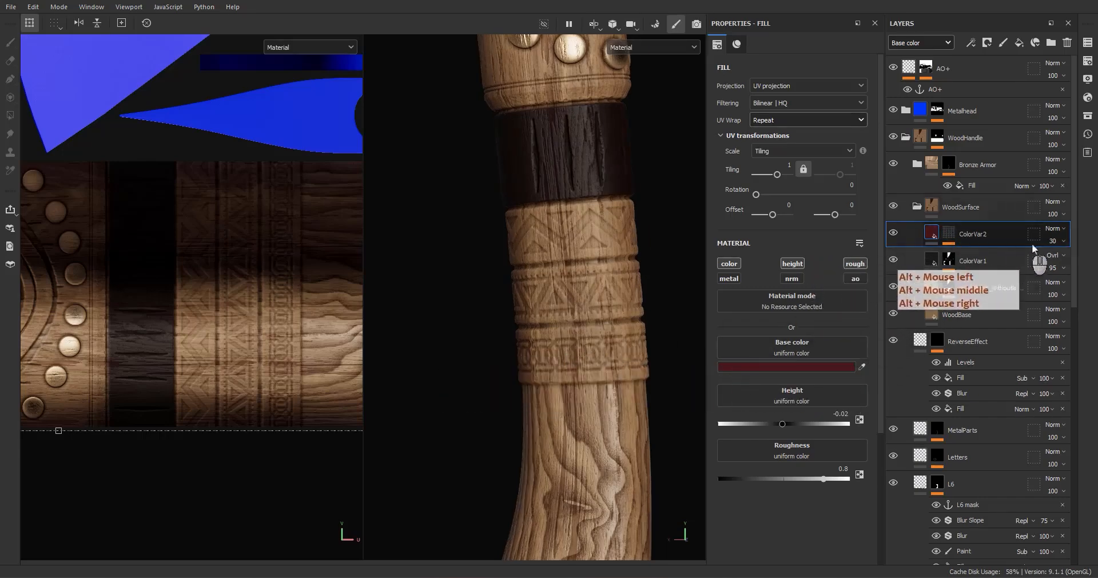
- Set the opacity of the ColorVar2 layer to 15 and check the grain on the patterned bands
left_click(1055, 241)
left_click(1088, 254)
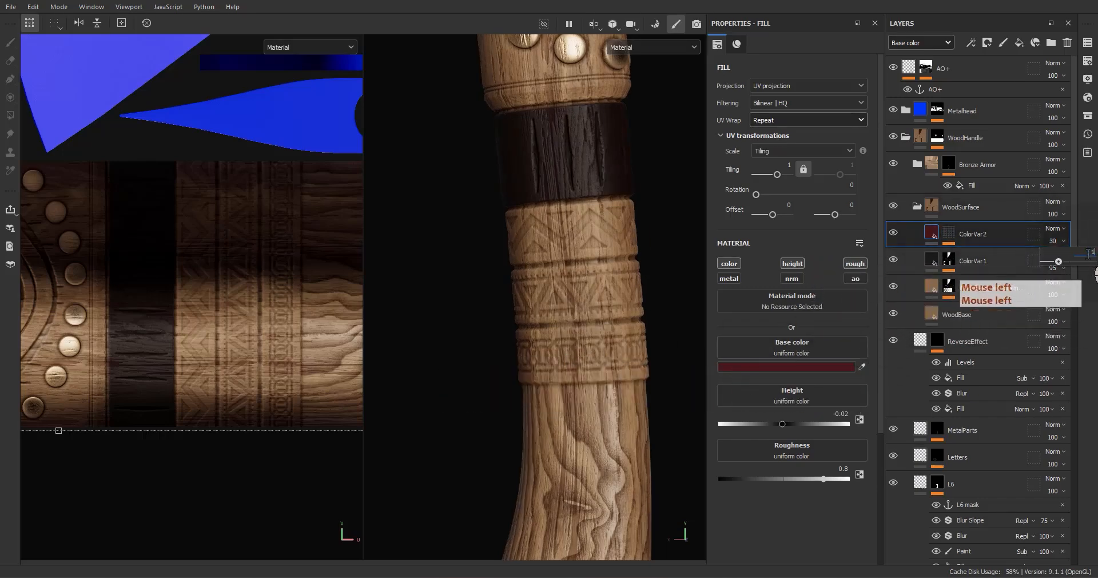
type("15")
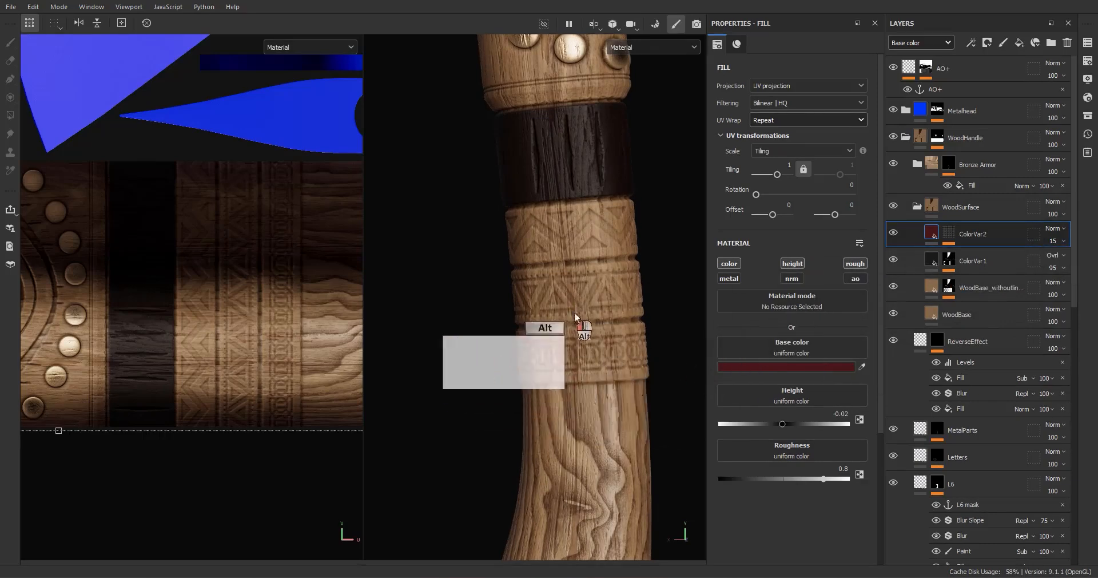
left_click_drag(580, 320, 582, 291, "alt")
- Set the roughness of ColorVar2's material to 0.45
mouse_move(794, 476)
left_mouse_down()
mouse_move(736, 475)
mouse_move(783, 486)
left_mouse_up()
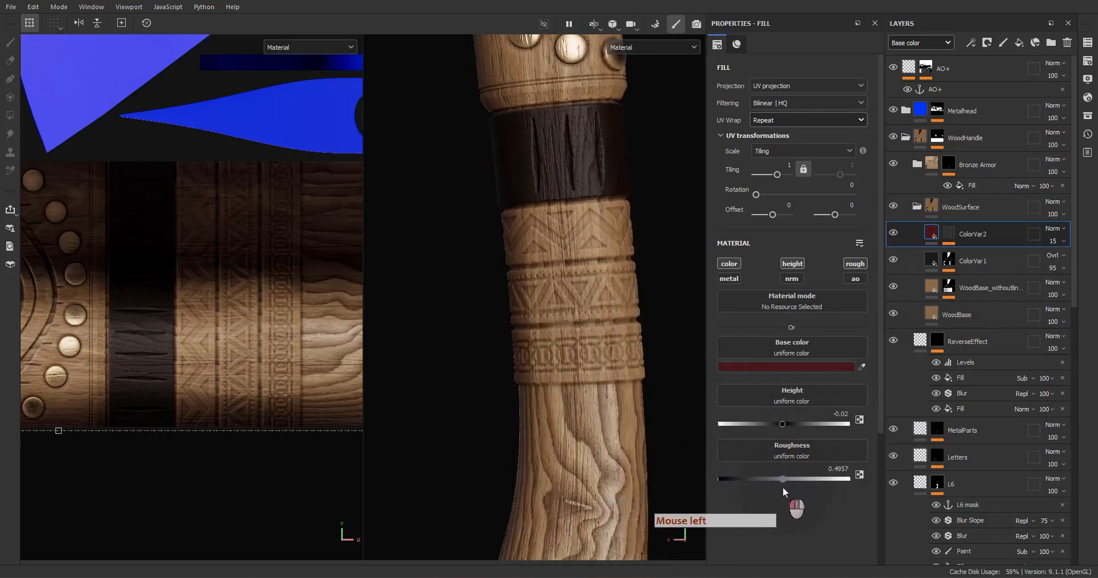
left_click(836, 479)
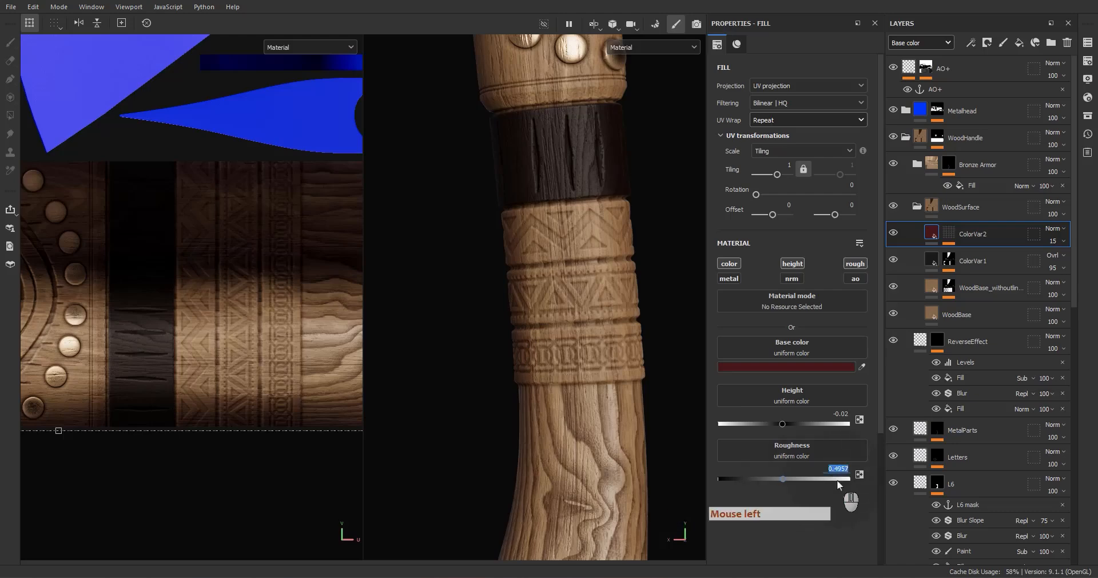
type(".45")
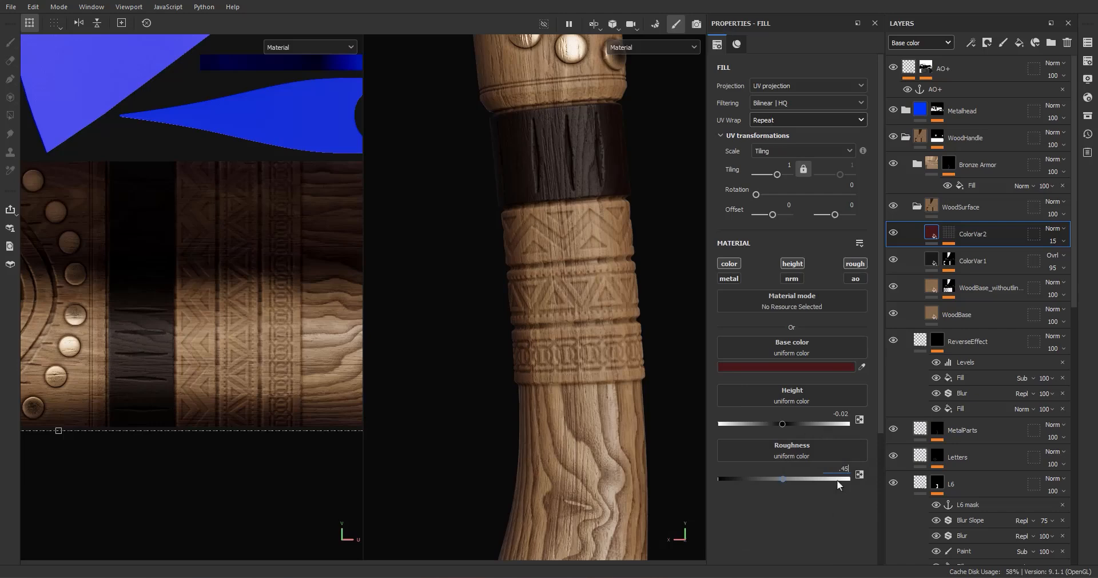
key("Return")
- Compare the handle with ColorVar2 hidden and shown, and inspect the grain running over the metal studs up close
left_click_drag(661, 433, 600, 190, "alt")
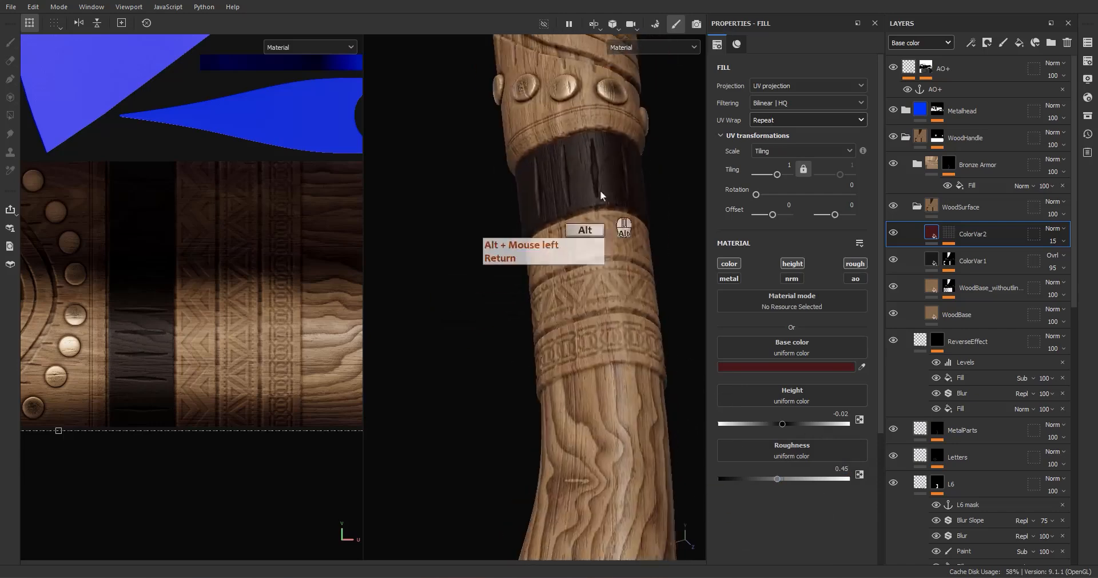
middle_click_drag(599, 190, 602, 368, "alt")
left_click_drag(602, 368, 574, 324, "alt")
scroll(578, 320, "up", 4)
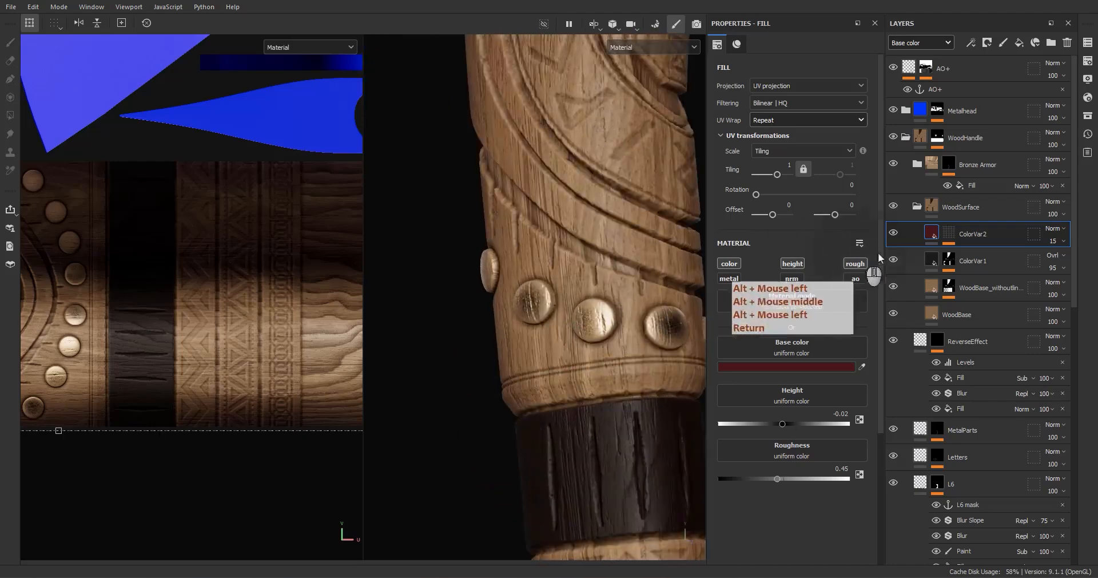
left_click(893, 233)
left_click(893, 233)
left_click(892, 233)
left_click(893, 233)
left_click(893, 233)
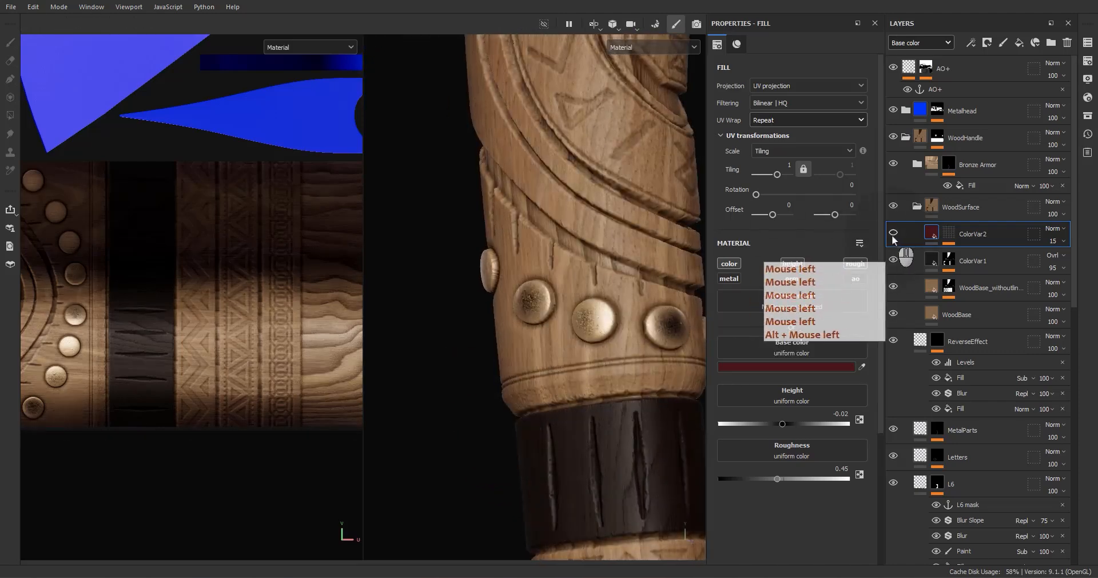
left_click(893, 233)
left_click(893, 233)
left_click(893, 233)
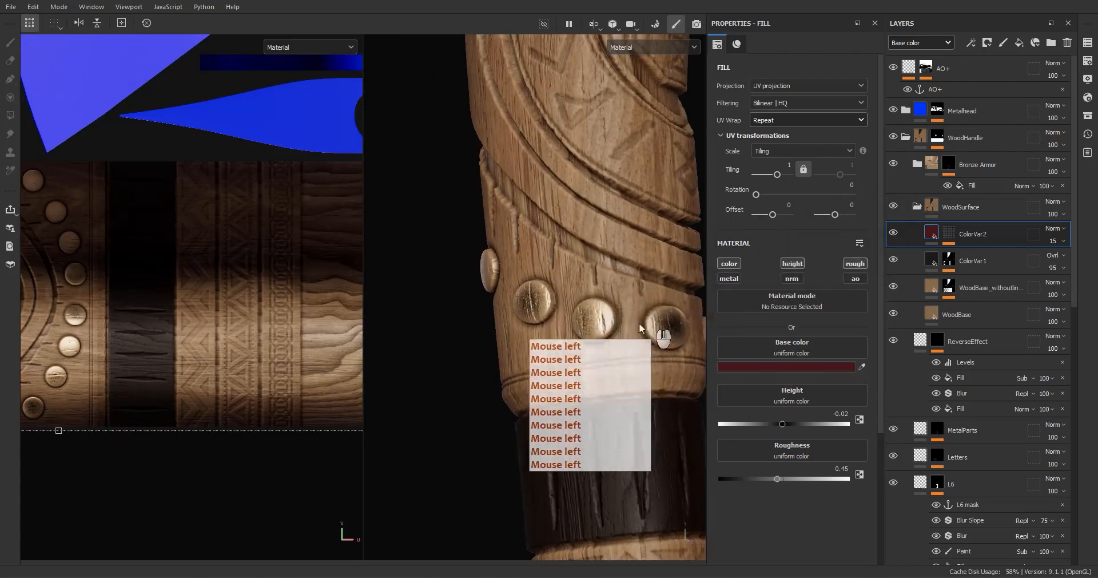
scroll(595, 338, "up", 5)
mouse_move(595, 339)
left_mouse_down("alt")
mouse_move(664, 335)
mouse_move(572, 334)
mouse_move(543, 362)
mouse_move(579, 347)
left_mouse_up("alt")
middle_click_drag(578, 347, 561, 349, "alt")
left_click_drag(561, 348, 532, 355, "alt")
left_click(950, 235)
right_click(961, 253)
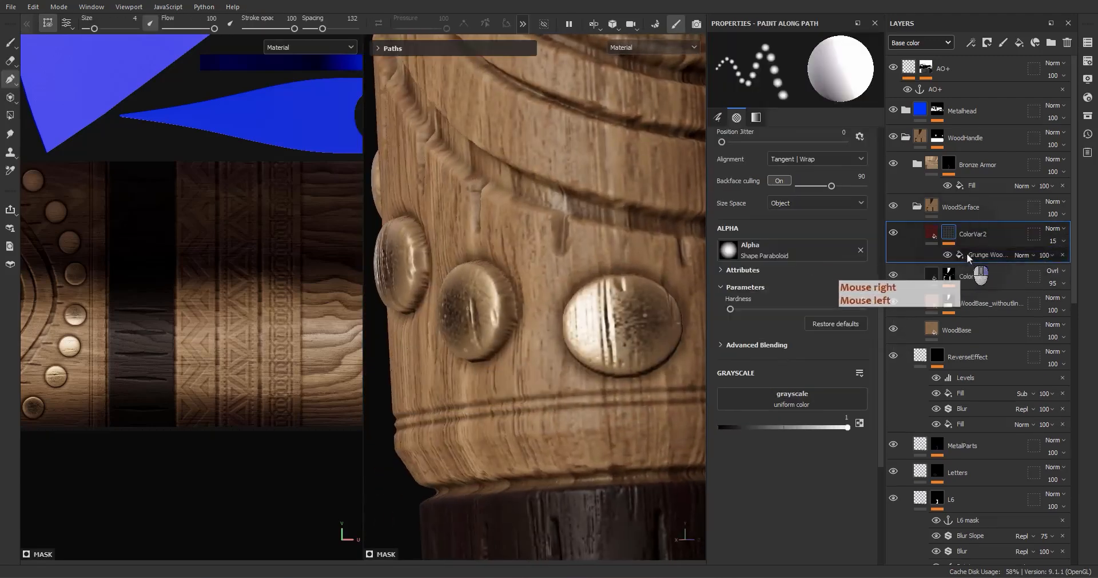
left_click(979, 480)
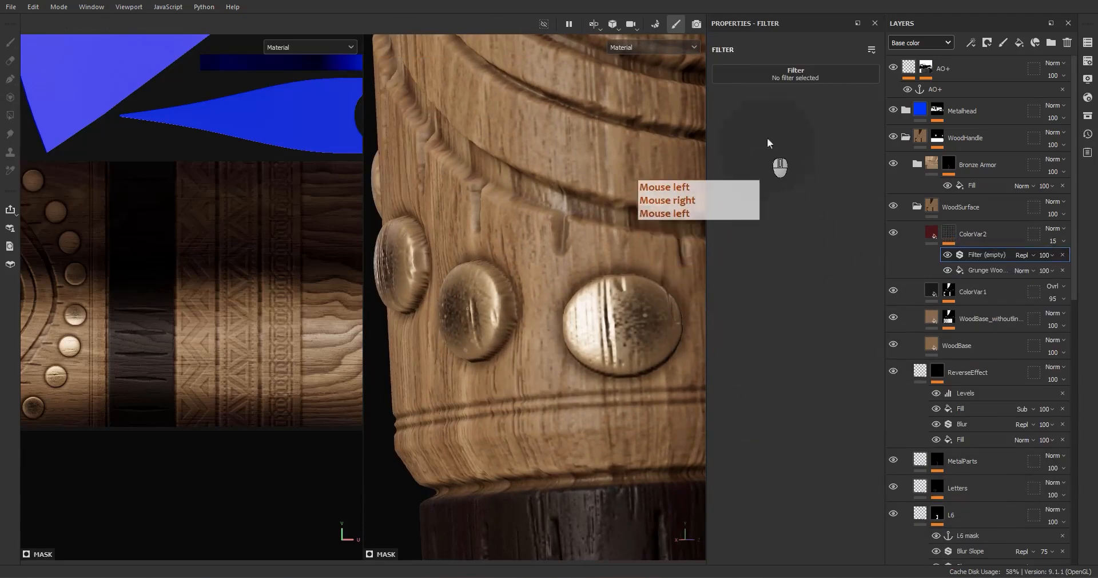
left_click(807, 74)
left_click(738, 161)
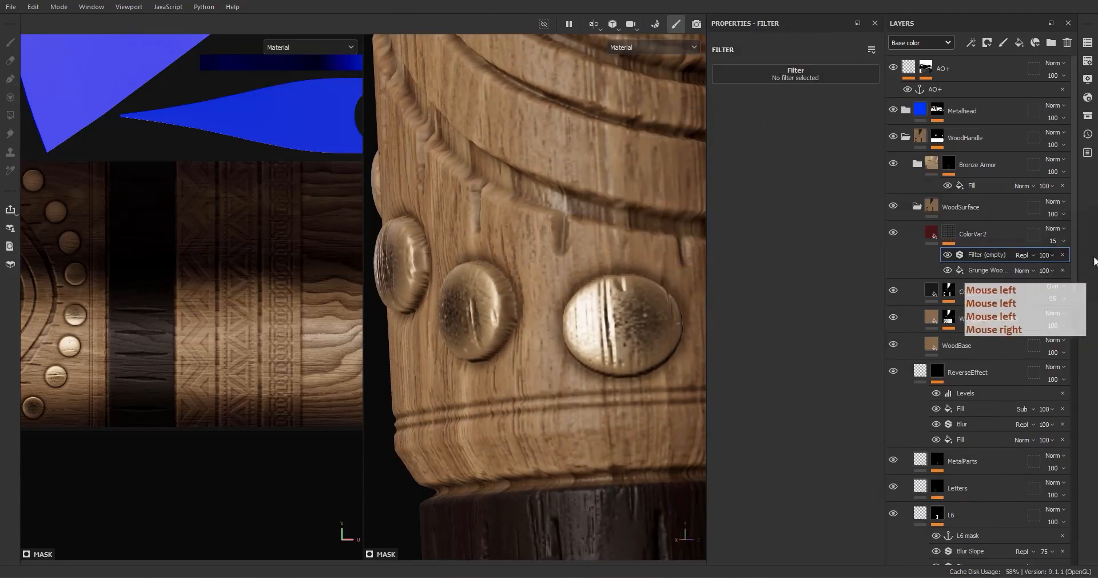
left_click(1063, 255)
right_click(999, 267)
left_click(916, 252)
- Add a fill above Grunge Wood Hard in ColorVar2's mask, using the MetalParts mask anchor point and the Subtract blend mode
left_click(969, 256)
right_click(970, 256)
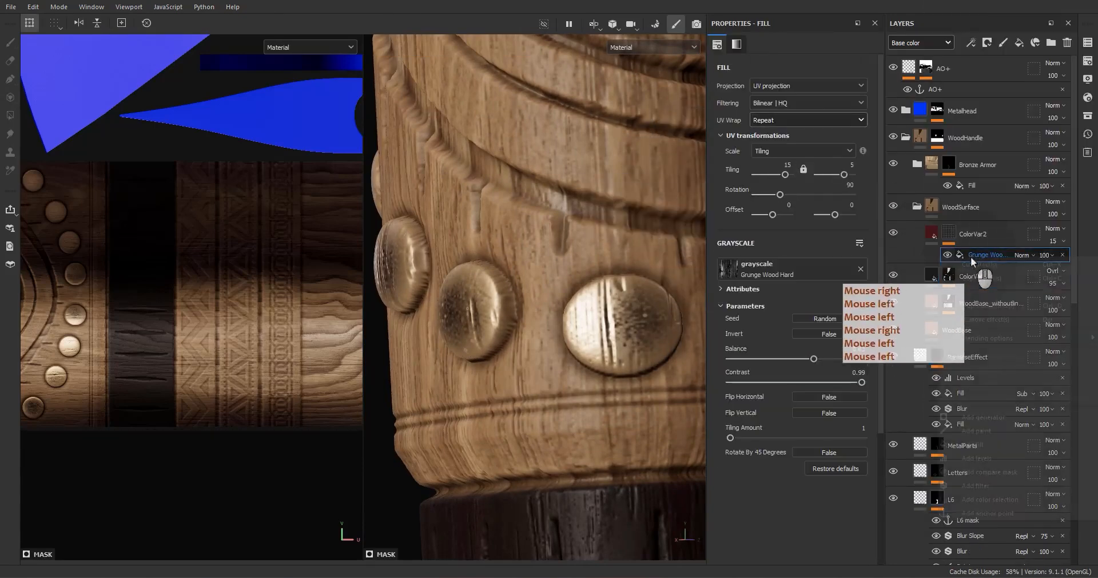
left_click(975, 445)
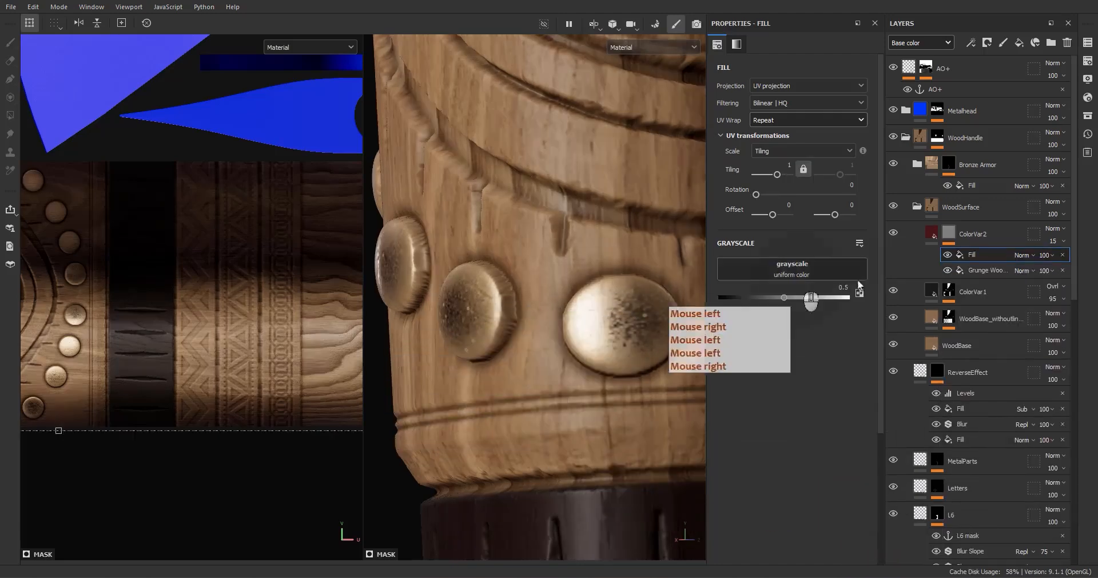
left_click(791, 270)
left_click(860, 277)
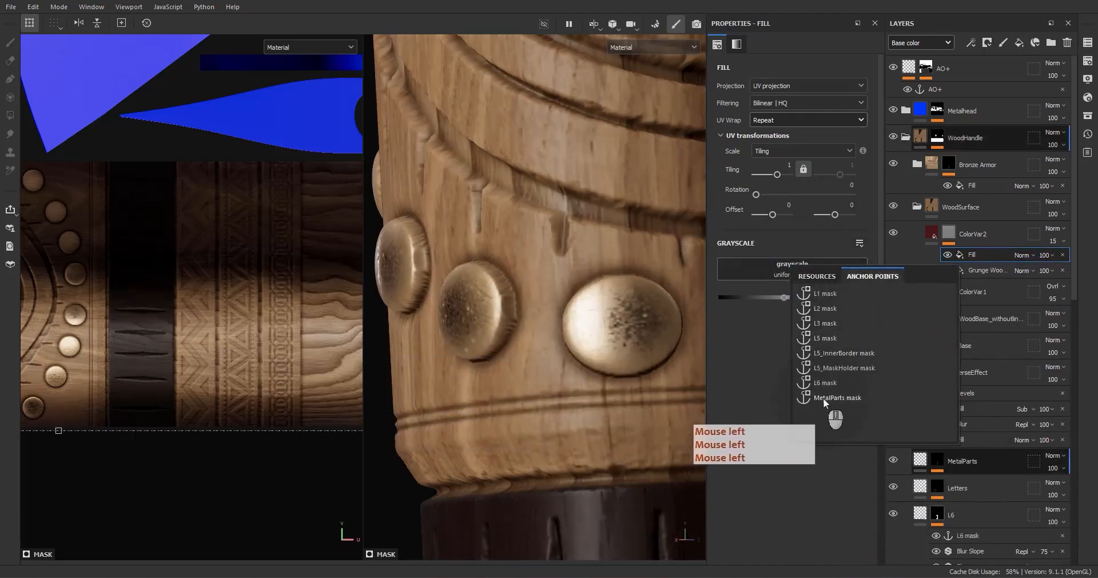
left_click(837, 400)
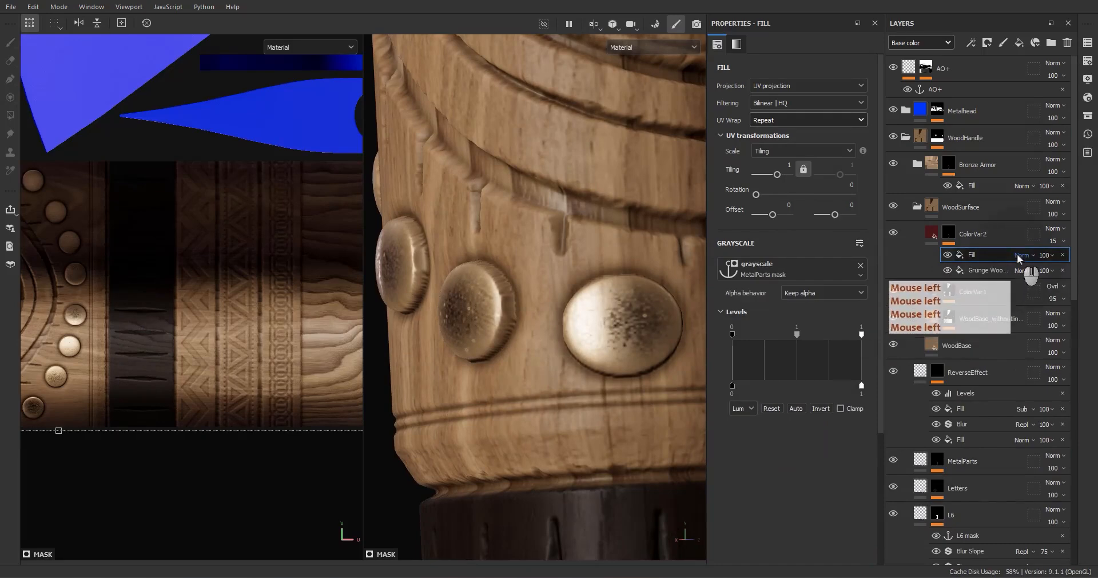
left_click_drag(627, 269, 611, 331, "alt")
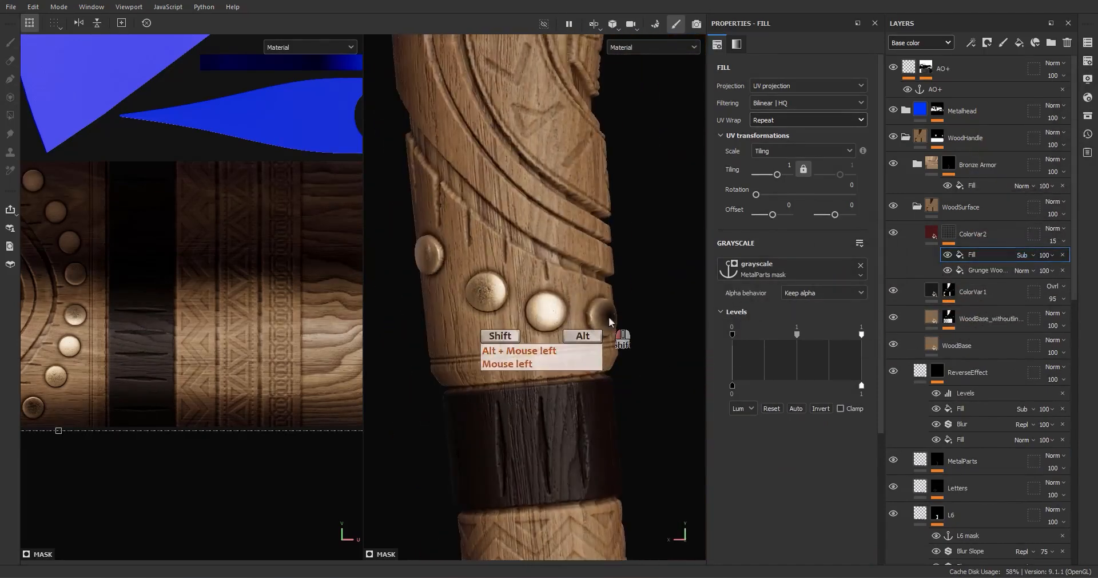
- Select ColorVar2's material and examine the wood and the studs, up close and along the whole handle
left_click(932, 233)
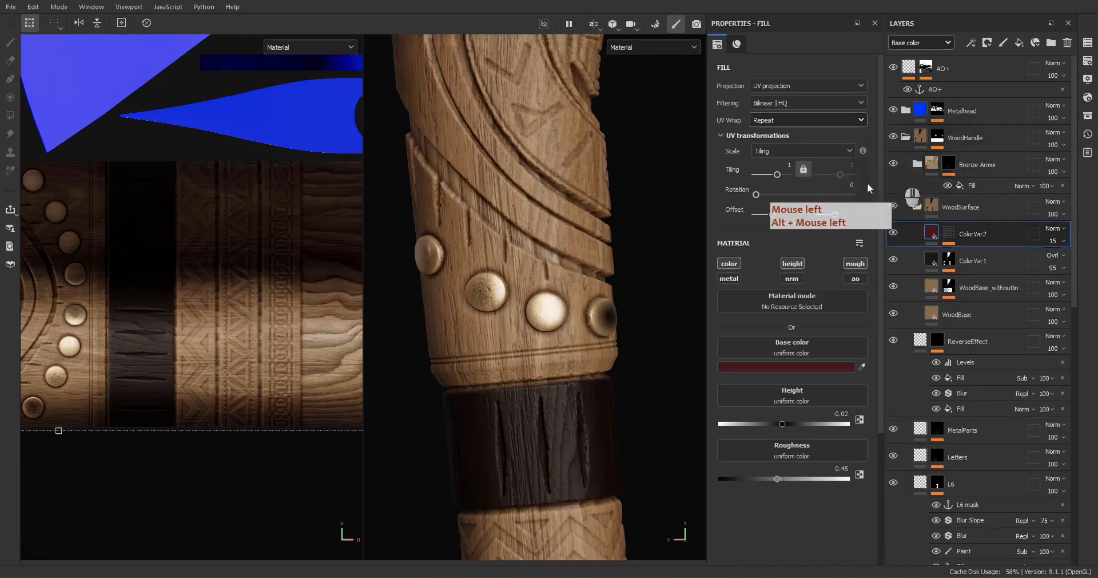
left_click_drag(516, 262, 528, 283, "alt")
scroll(529, 282, "up", 3)
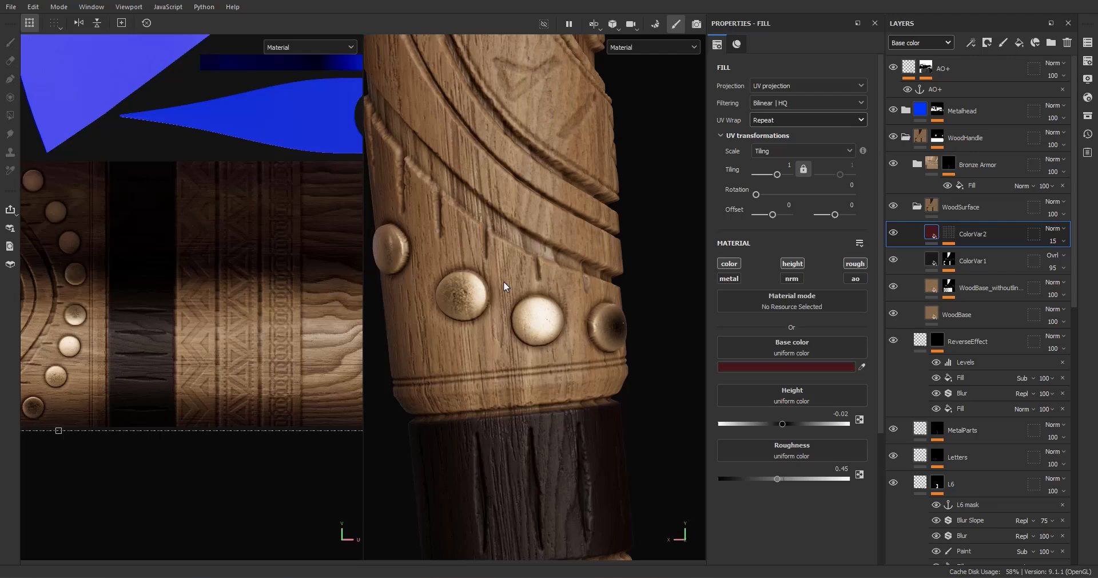
left_click_drag(578, 286, 588, 331, "alt")
right_click_drag(588, 330, 572, 294, "alt")
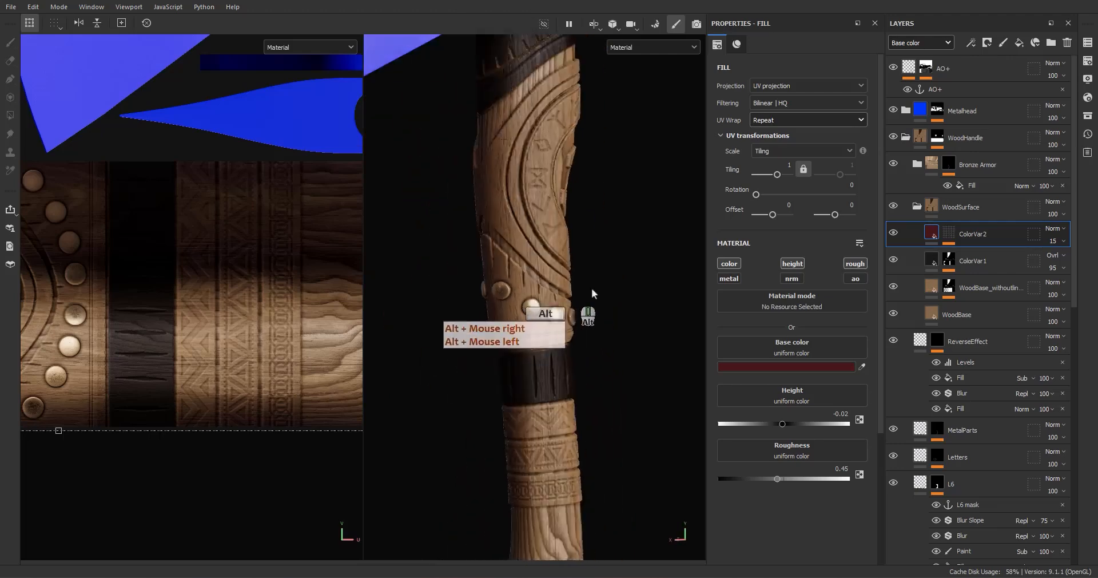
- Add a fill layer above ColorVar2 in the WoodSurface folder and name it EdgeDamage
middle_click_drag(572, 294, 636, 255, "alt")
left_click_drag(636, 255, 586, 264, "alt")
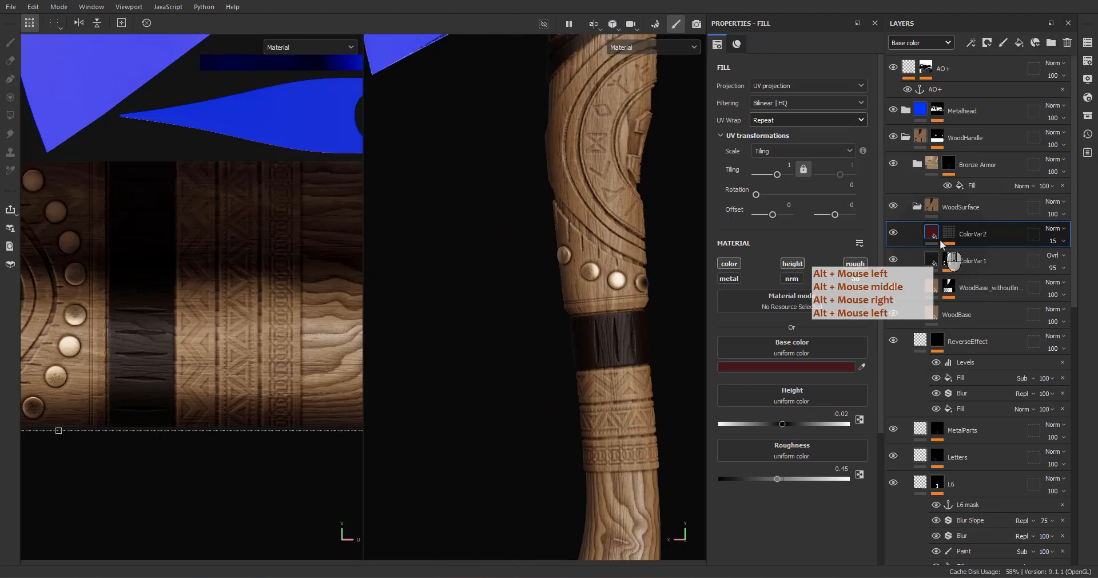
left_click(1019, 42)
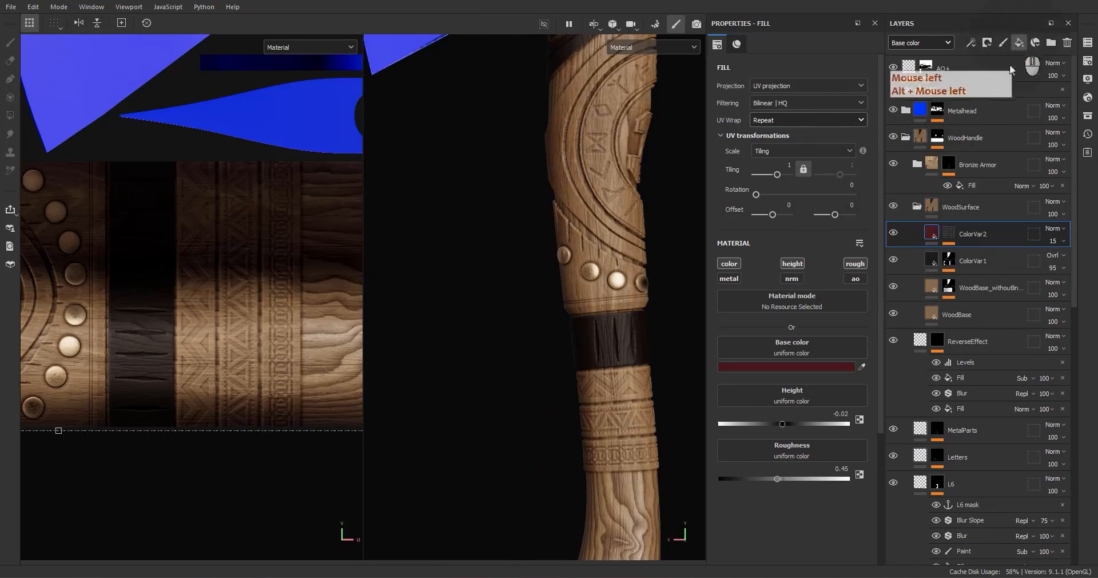
double_click(960, 235)
type("Edge")
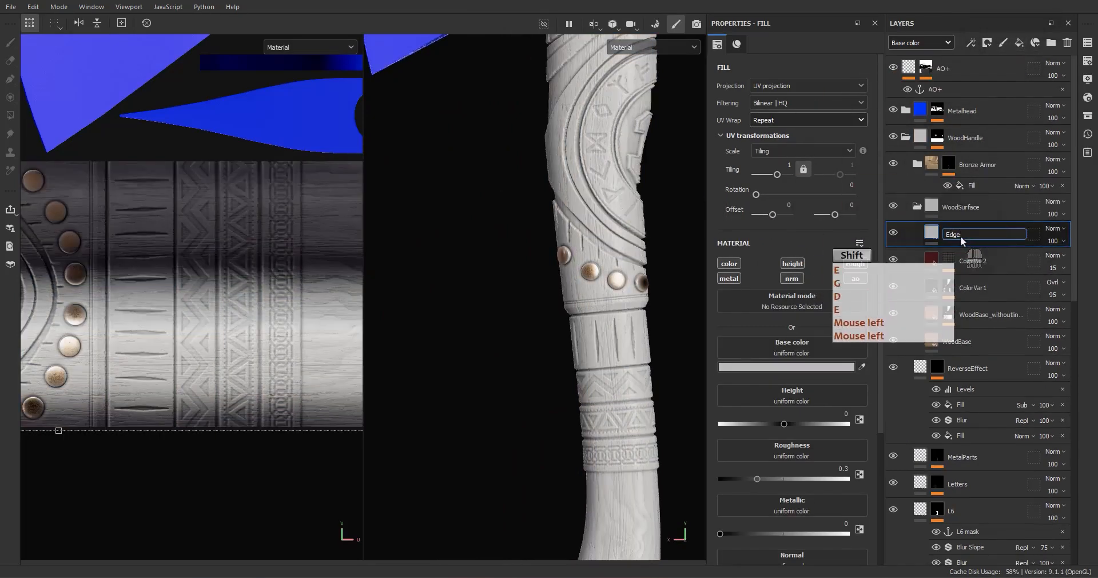
type("Damage")
key("Return")
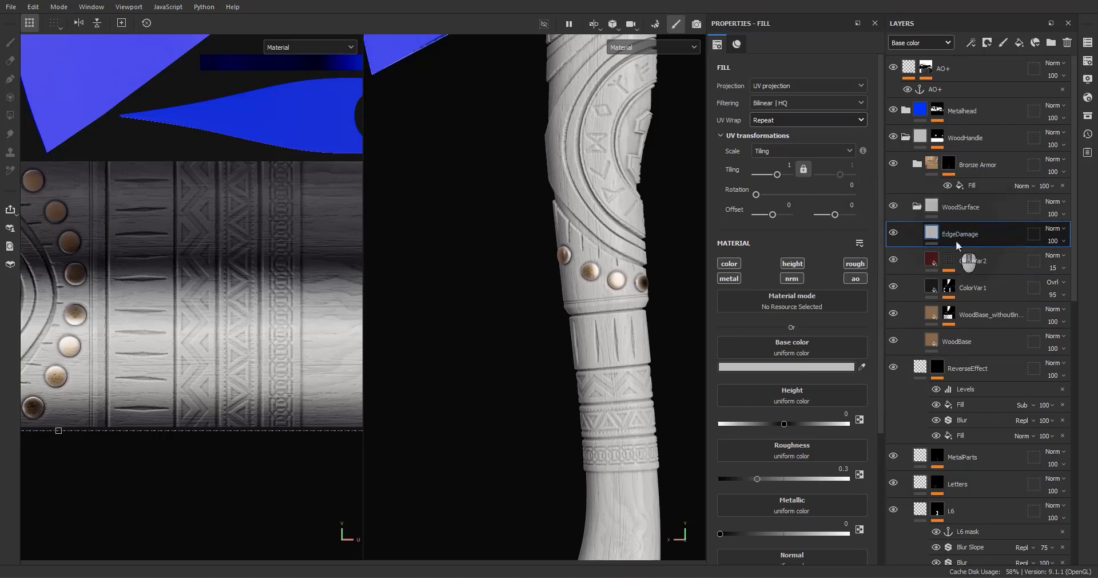
- Set the base color blend mode of the EdgeDamage layer to Passthrough
left_click(1055, 235)
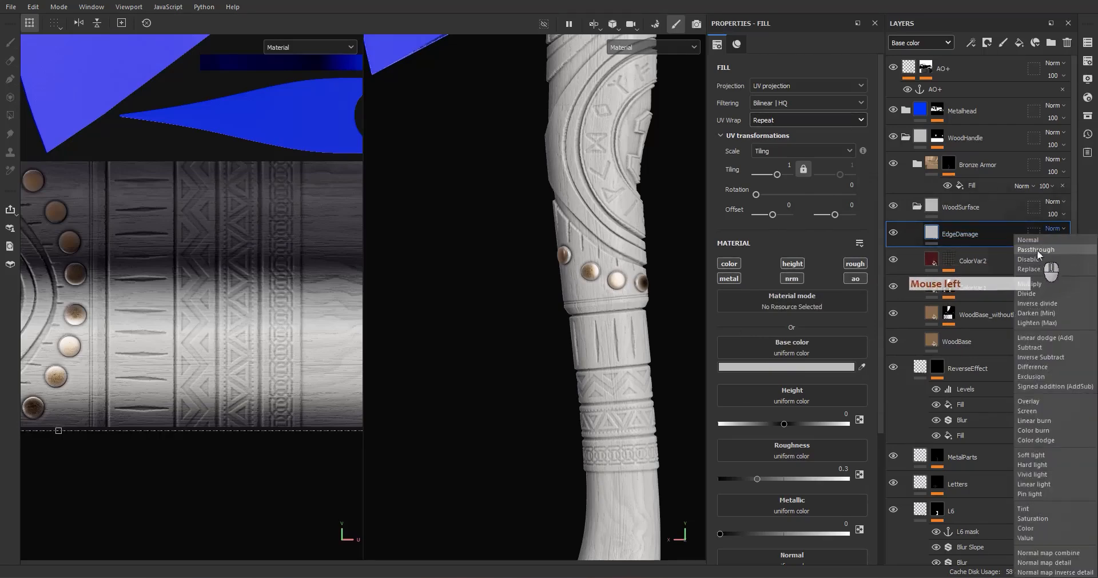
left_click(1038, 249)
left_click(1056, 229)
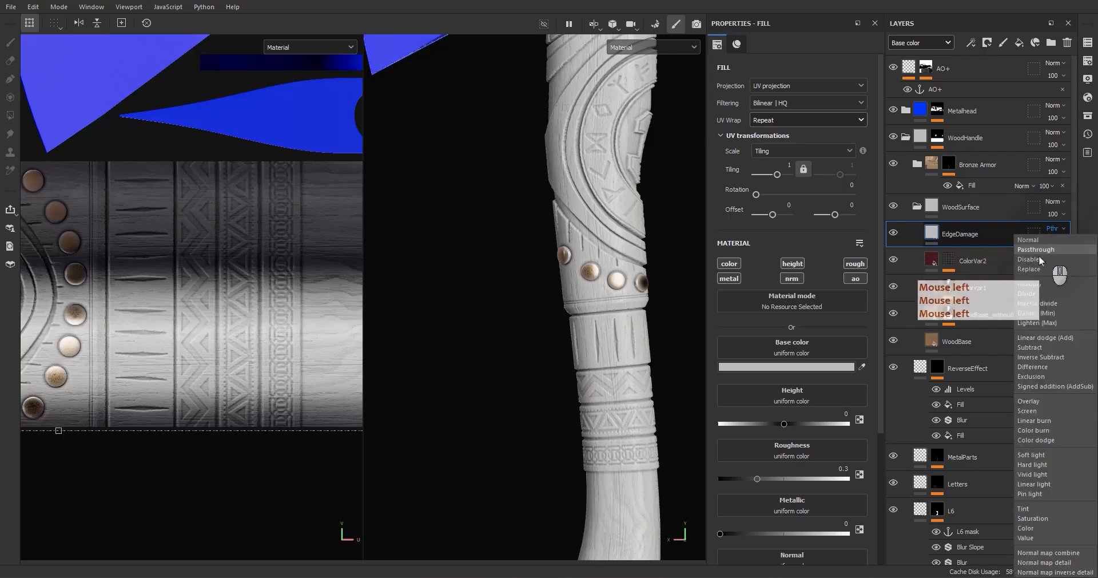
left_click(956, 231)
- Limit EdgeDamage's material to the roughness channel and set its roughness to 0.8
left_click(727, 264, "alt")
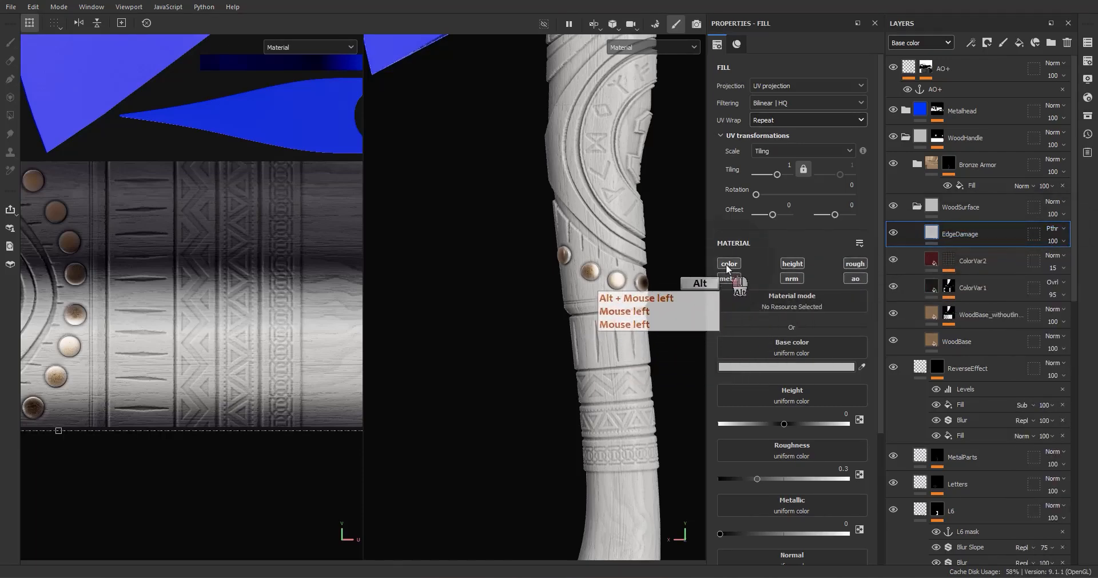
left_click_drag(766, 423, 795, 425)
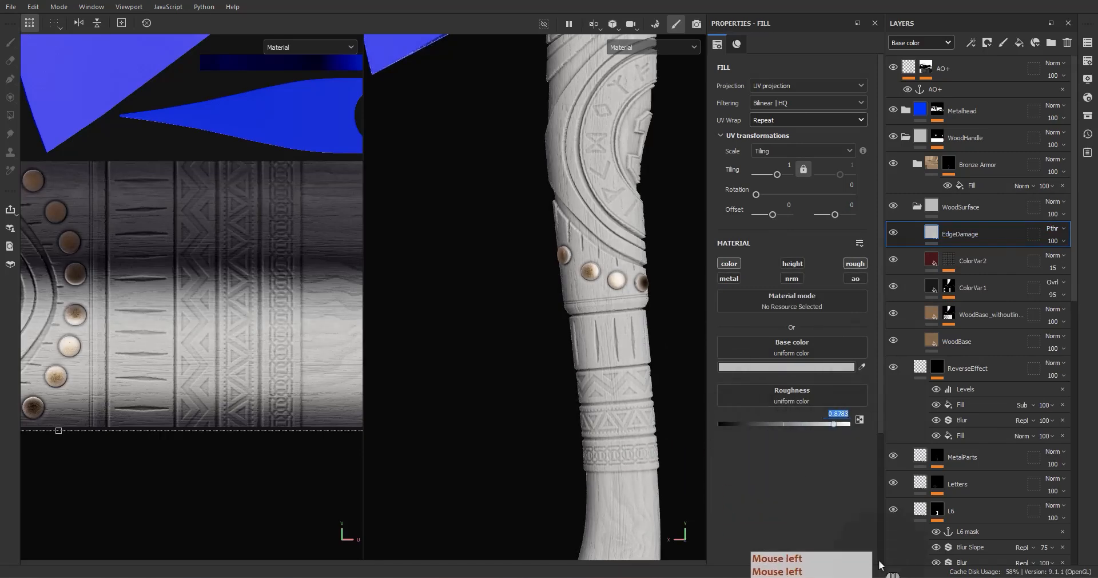
type(".8")
key("Return")
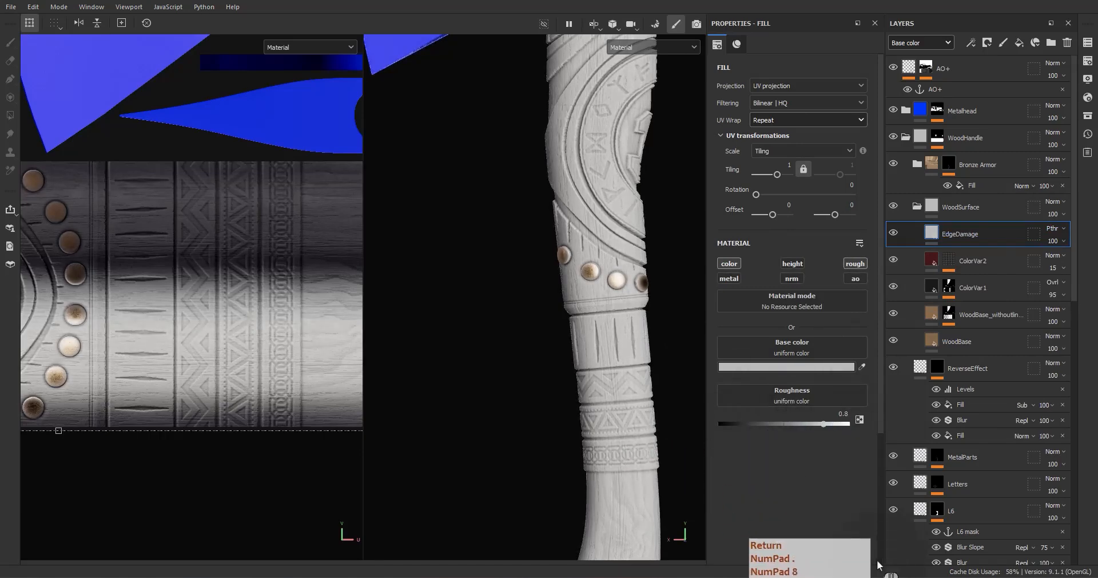
left_click(729, 263)
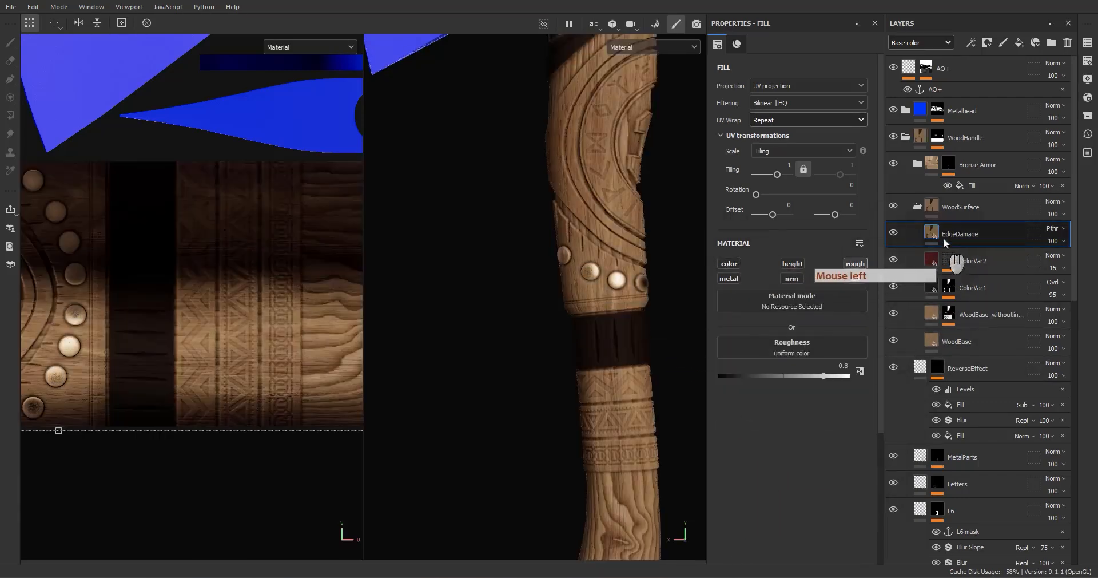
- Add an HSL Perceptive filter to EdgeDamage, raising the lightness to about 0.6 and lowering the saturation
right_click(967, 235)
left_click(962, 478)
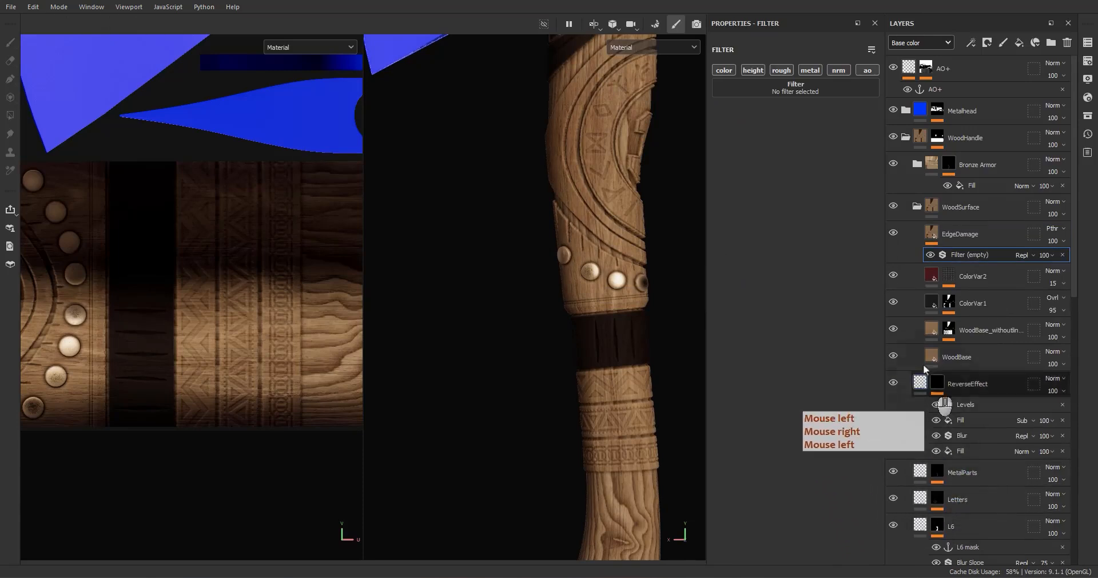
left_click(771, 81)
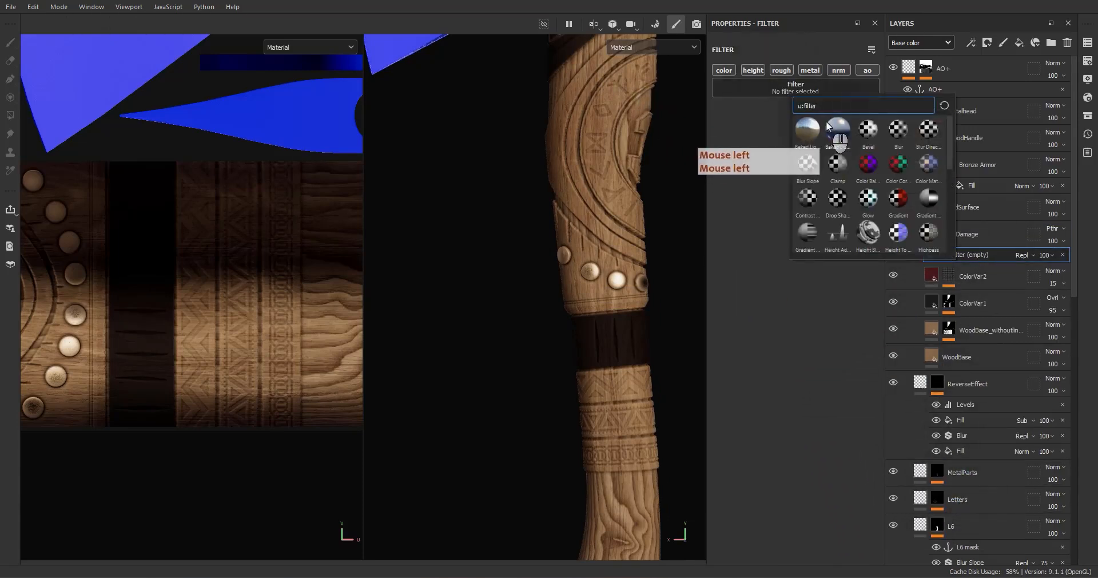
type("hs")
left_click(898, 127)
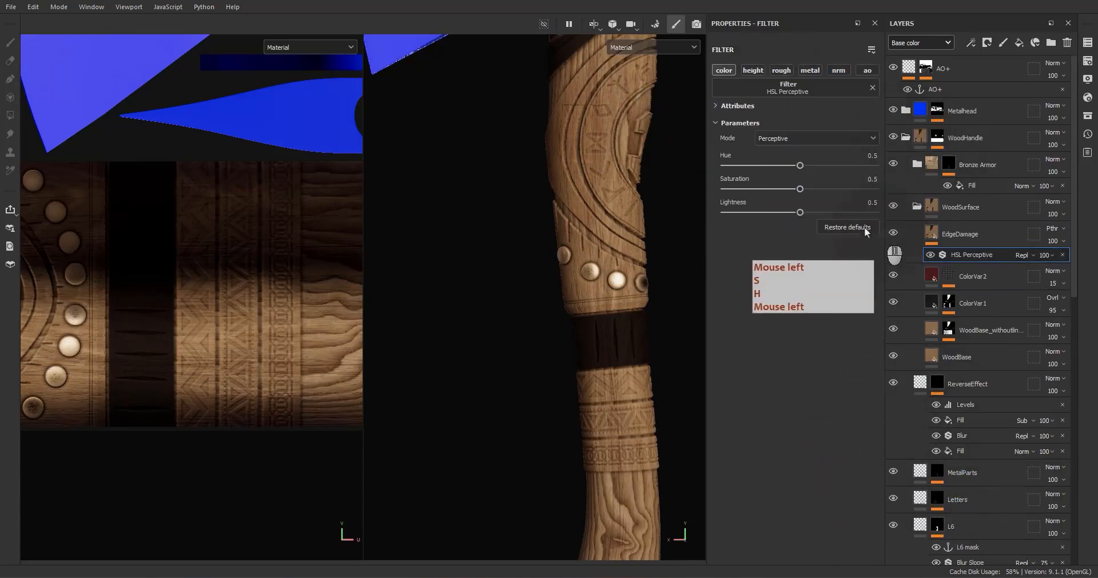
left_click(802, 210)
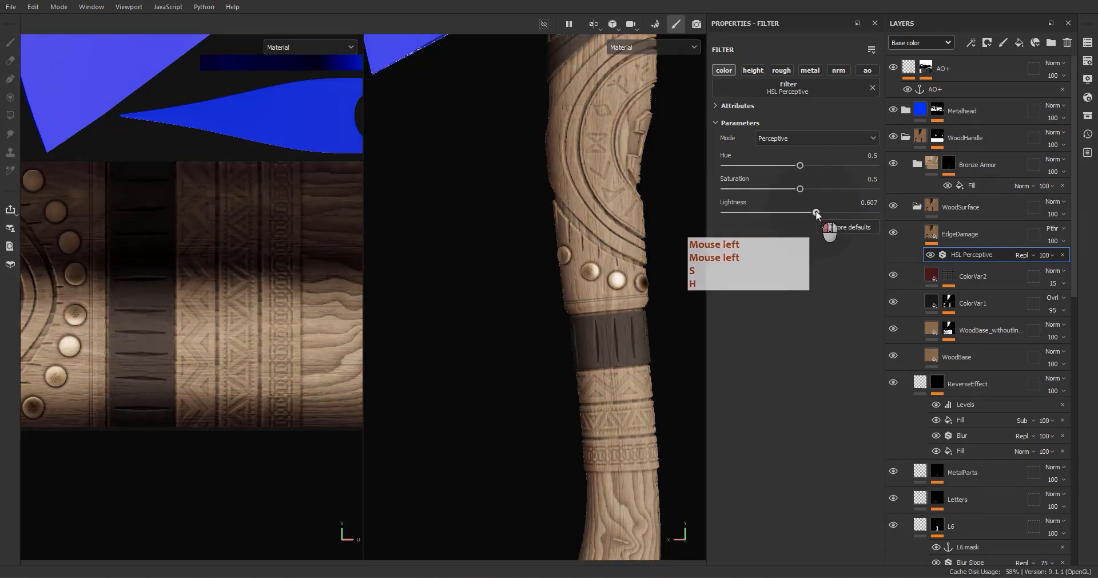
left_click_drag(812, 210, 781, 194)
- Give EdgeDamage a black mask driven by a Metal Edge Wear generator
right_click(962, 260)
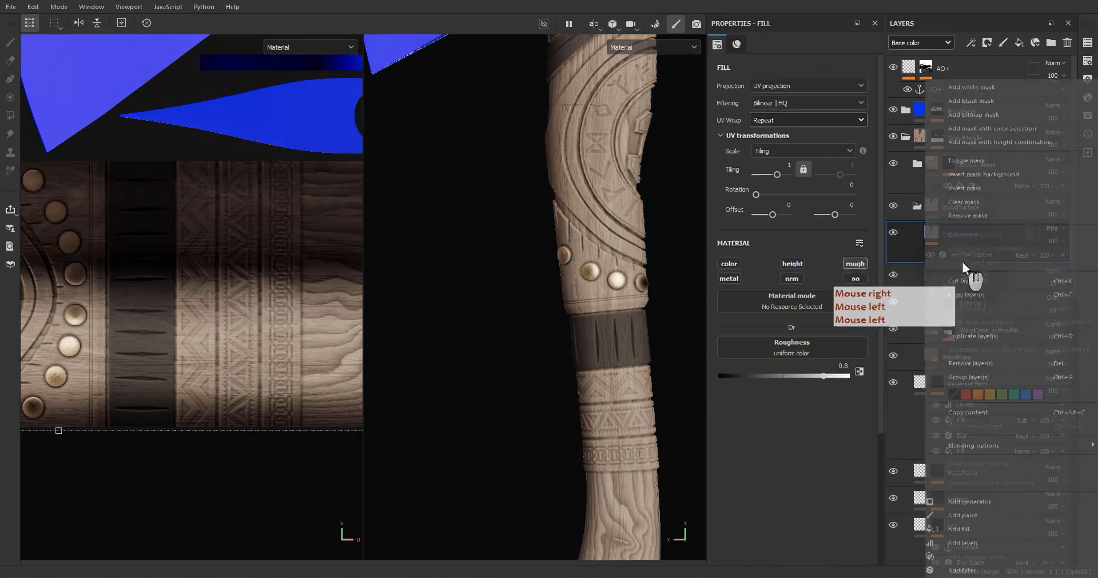
left_click(969, 97)
right_click(955, 232)
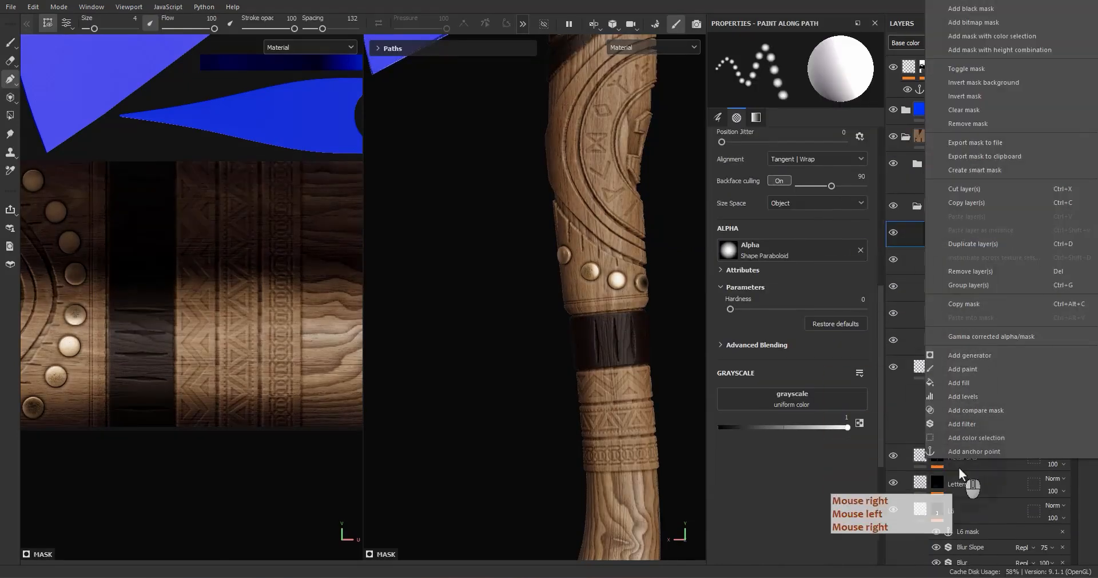
left_click(953, 359)
left_click(797, 77)
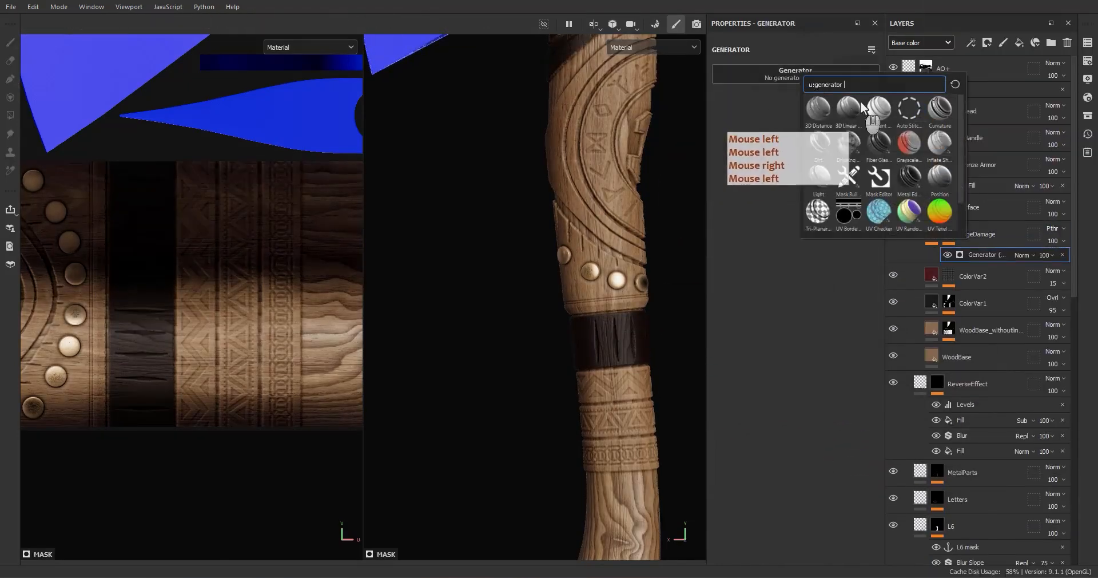
left_click(911, 182)
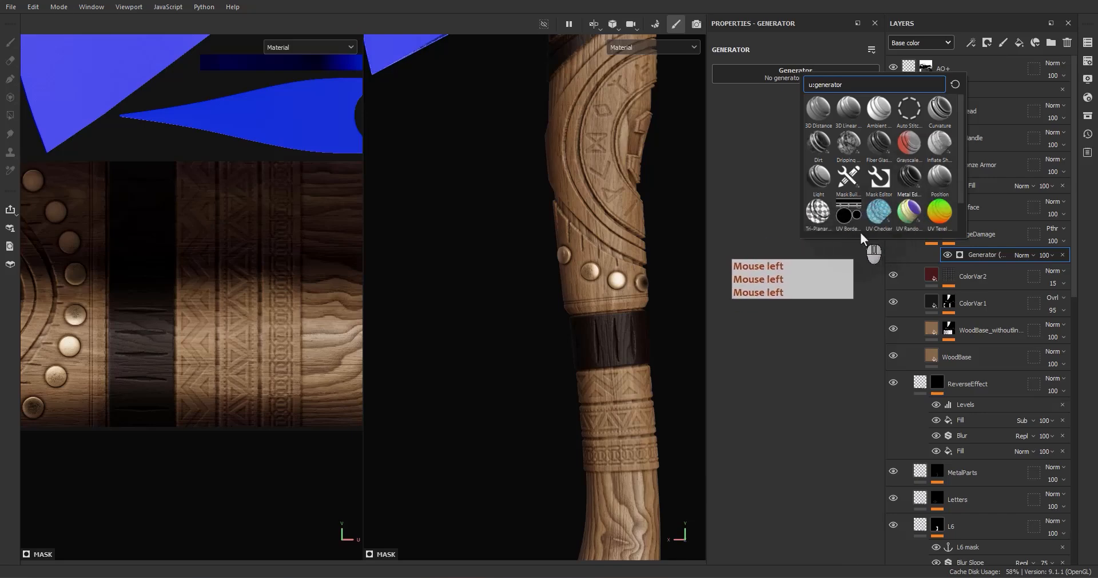
scroll(799, 388, "down", 3)
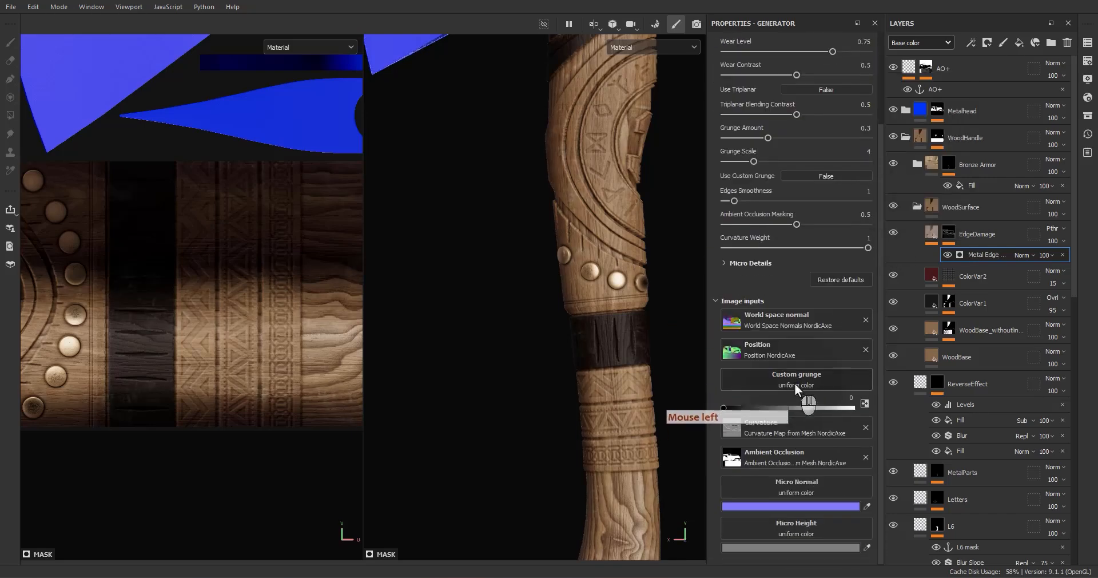
- Add a paint layer directly above Letters and name it HeightCollection_WoodHandle
left_click(919, 384)
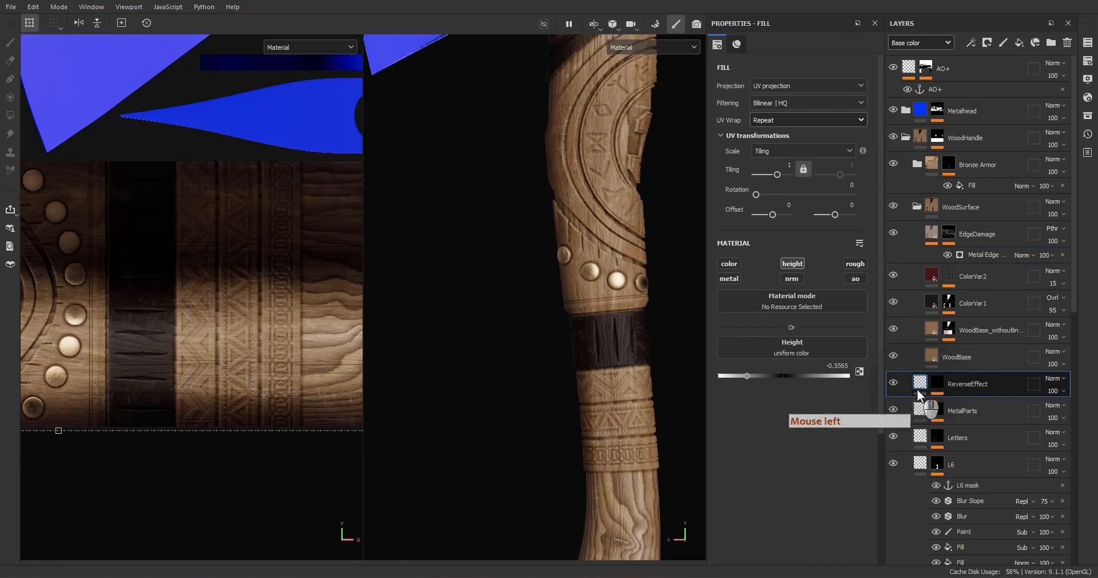
left_click(919, 464)
scroll(933, 443, "down", 2)
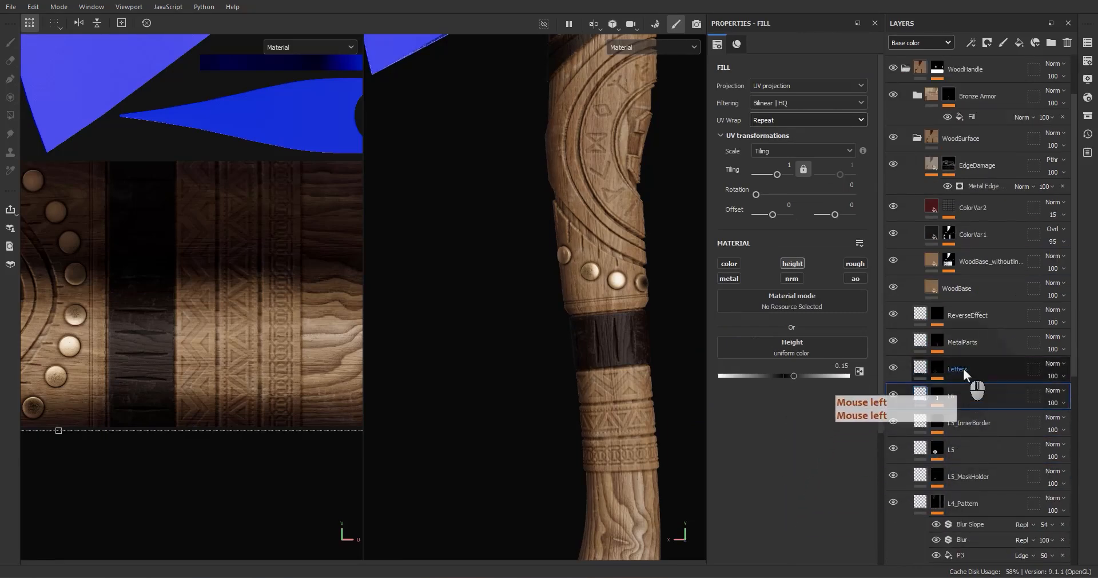
left_click(963, 369)
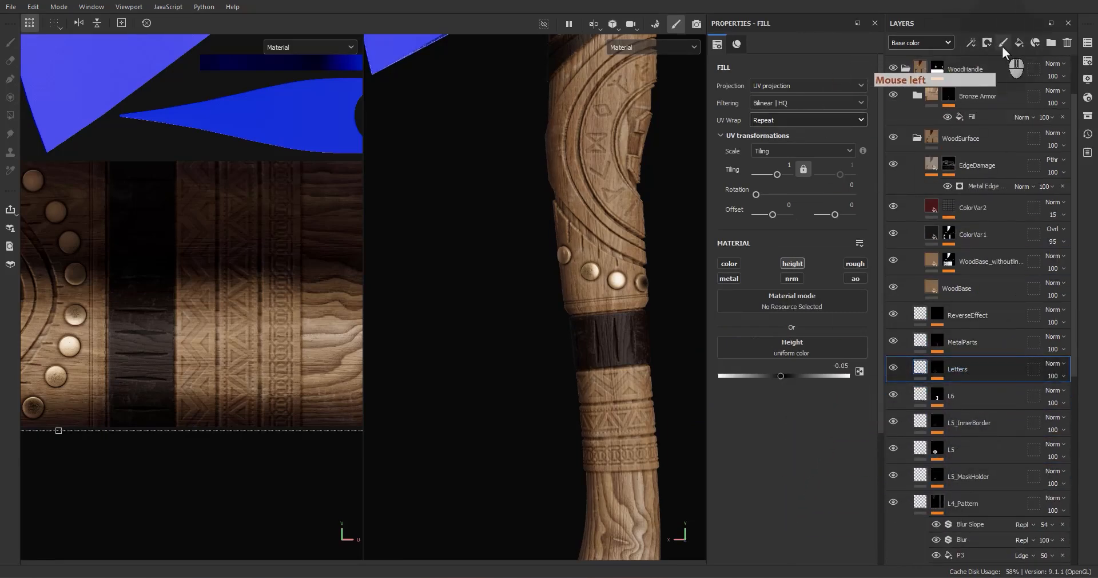
left_click(1003, 44)
left_click(941, 369)
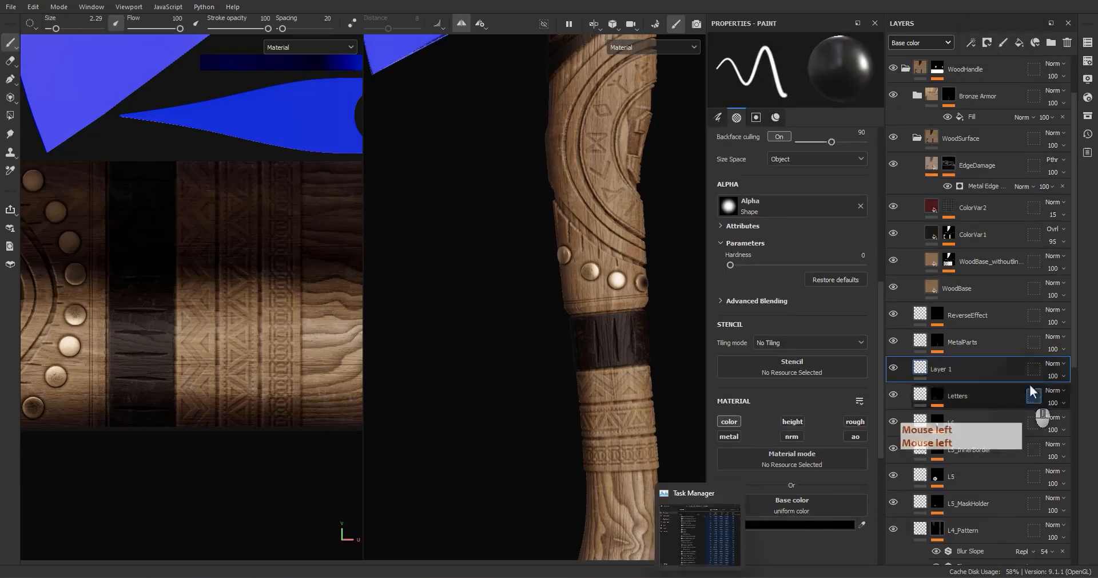
double_click(940, 369)
type("Height")
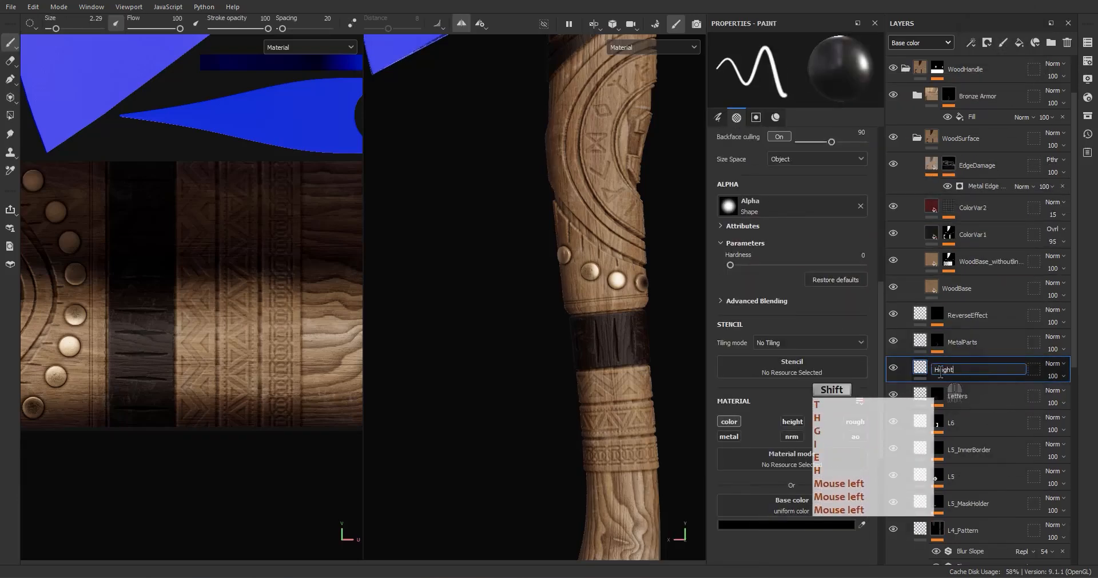
type("Collection_WoodHandle")
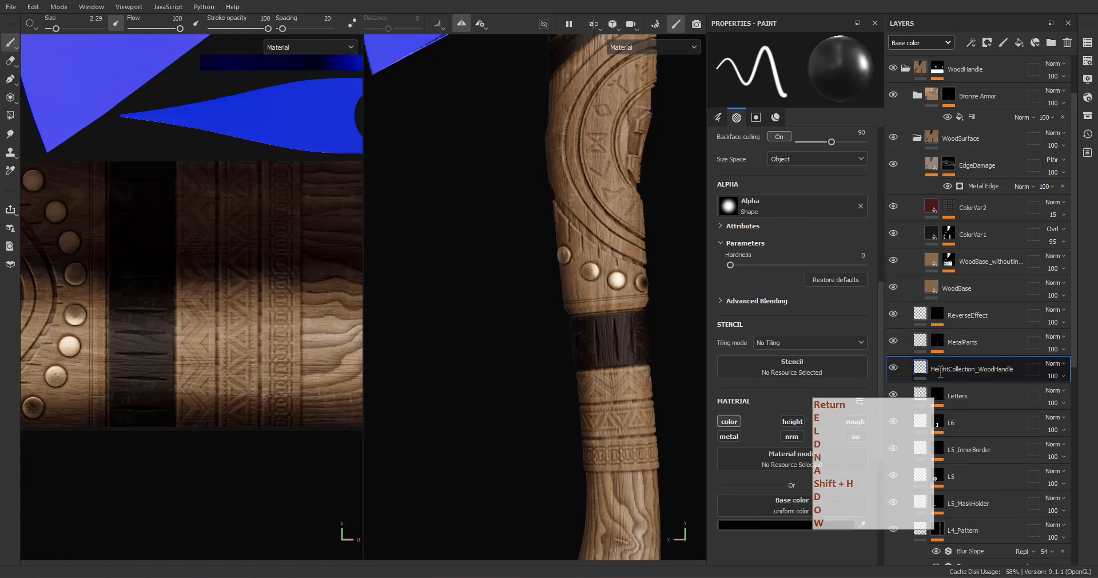
- Add an anchor point to HeightCollection_WoodHandle and set the layer's blend mode to Passthrough for all channels
right_click(940, 370)
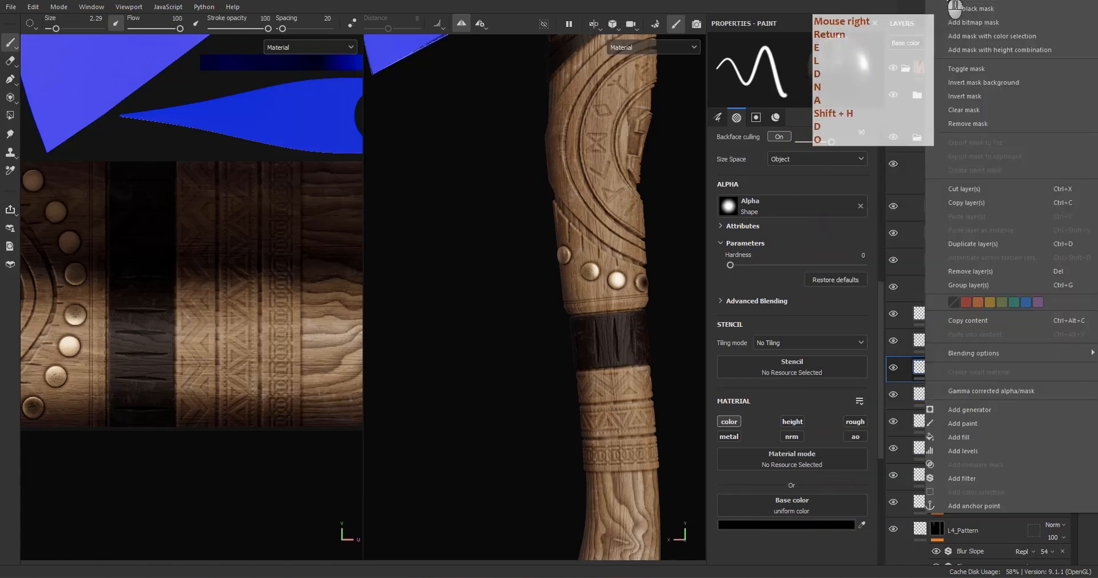
left_click(974, 505)
left_click(1050, 363)
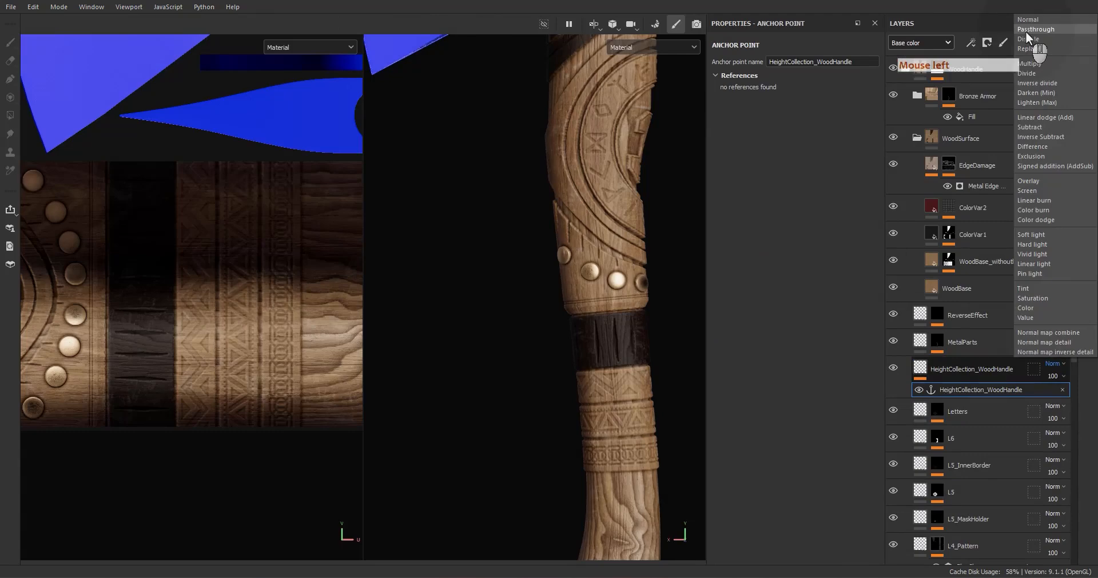
left_click(1025, 29)
right_click(1052, 364)
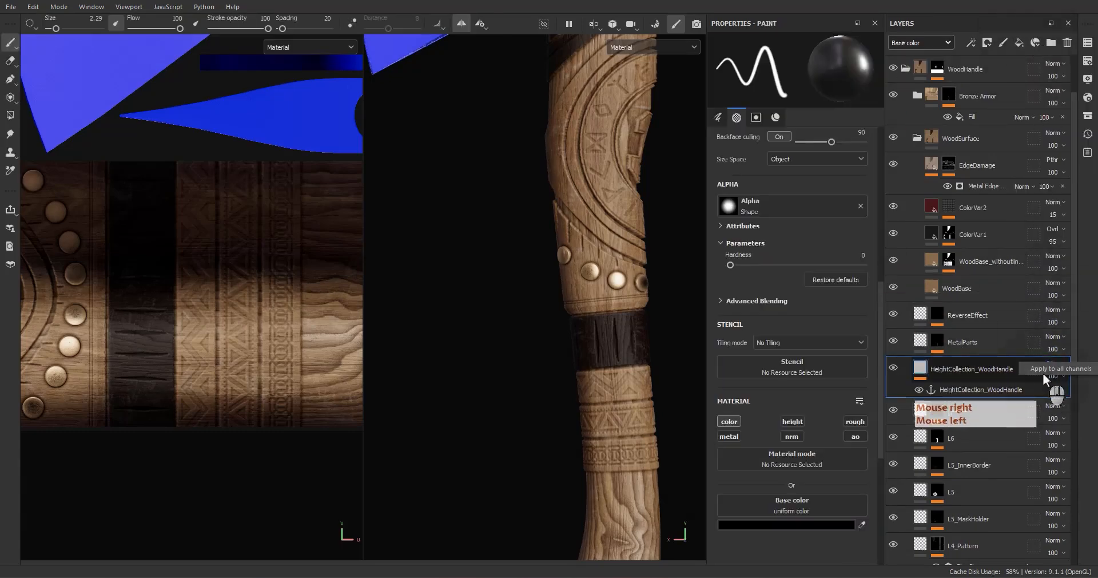
left_click(1042, 372)
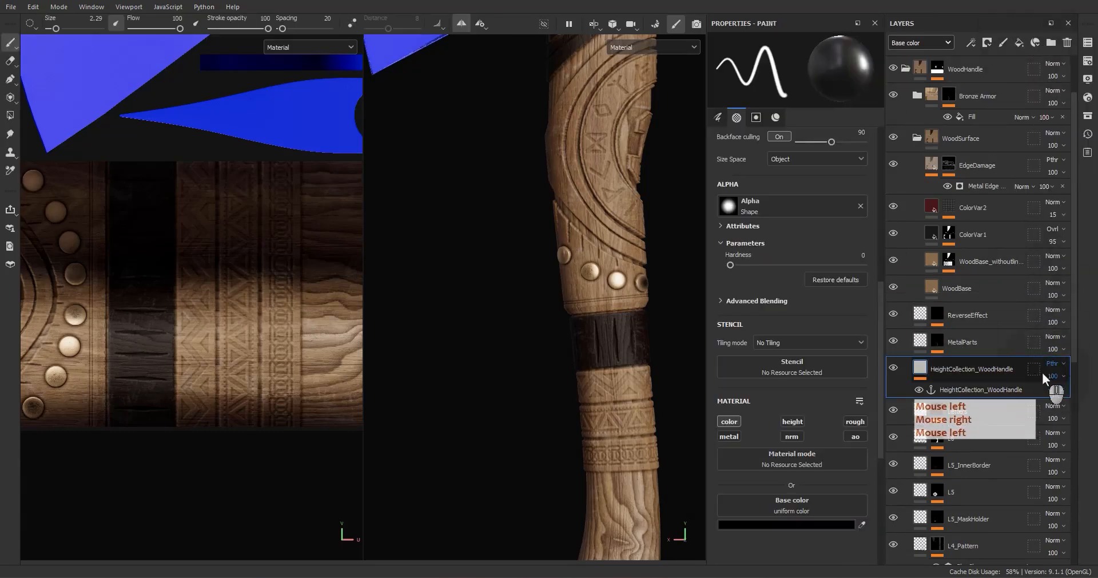
- Move the HeightCollection_WoodHandle layer above ReverseEffect in the layer stack
double_click(940, 369)
left_click(904, 361)
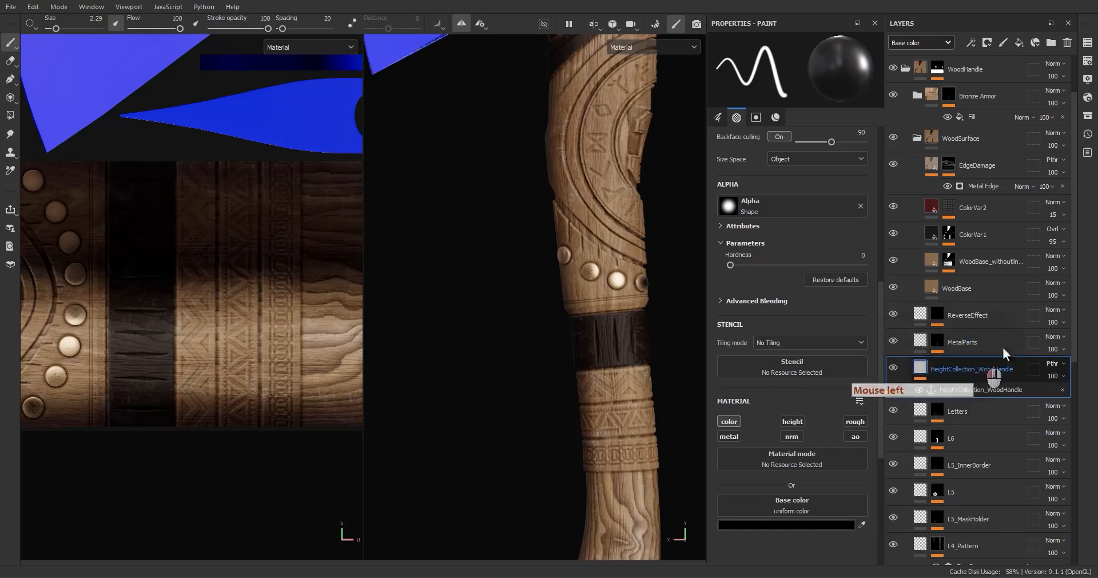
left_click_drag(1002, 345, 956, 338)
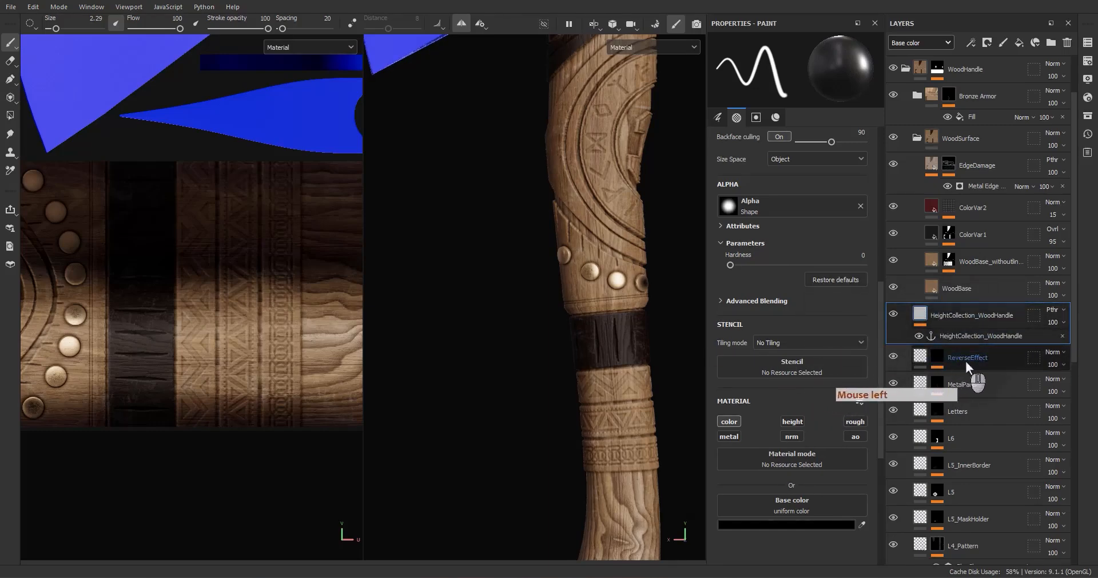
- Use the HeightCollection_WoodHandle anchor's Height channel as Micro Height in EdgeDamage's Metal Edge Wear generator, and isolate the mask for viewing
scroll(943, 343, "up", 2)
left_click(956, 250)
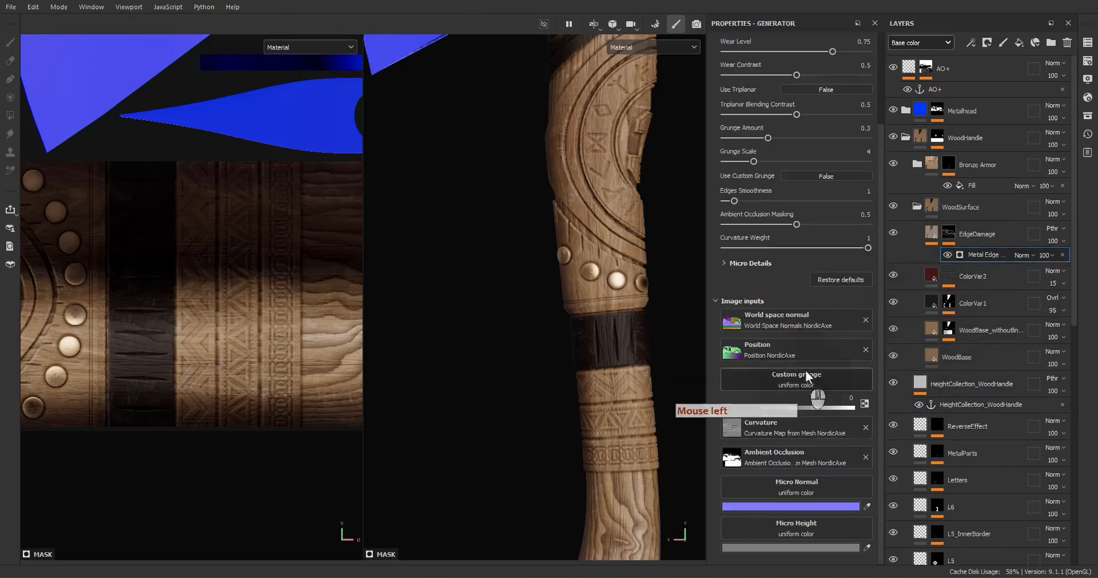
left_click(792, 528)
left_click(875, 359)
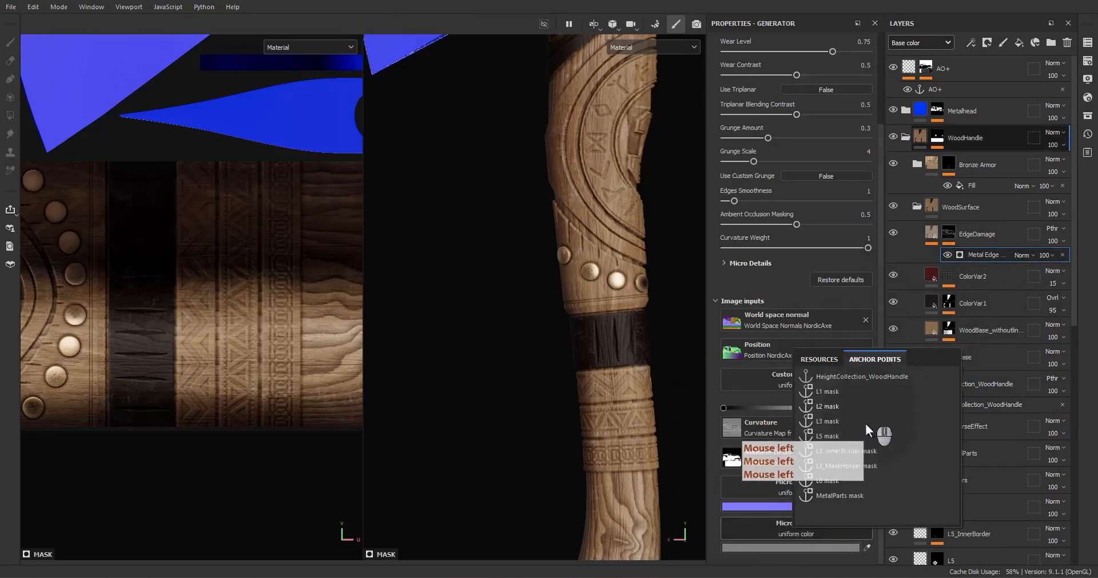
left_click(837, 376)
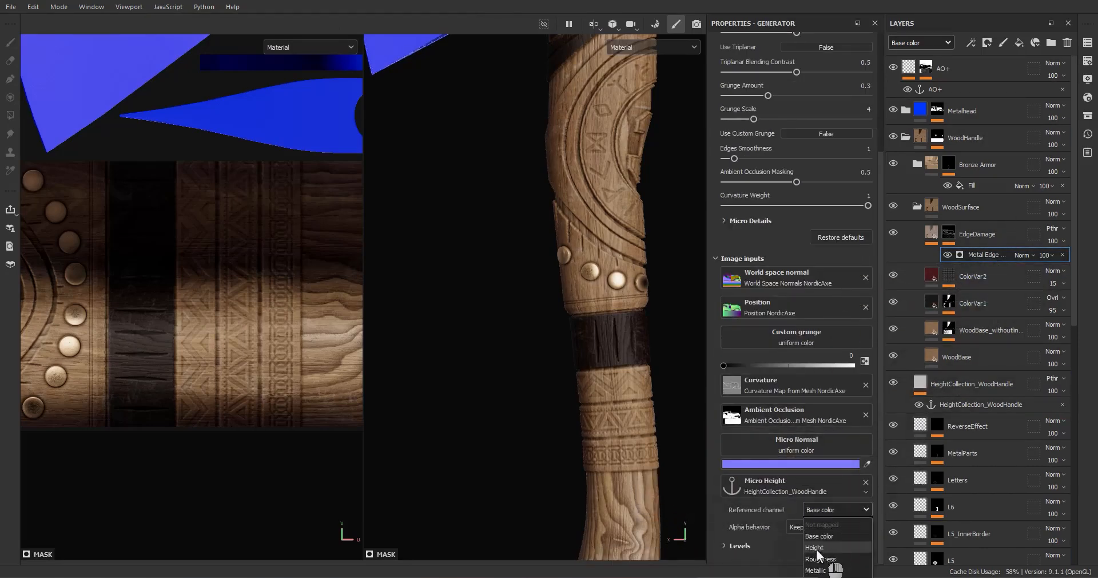
left_click(816, 548)
left_click(947, 234, "alt")
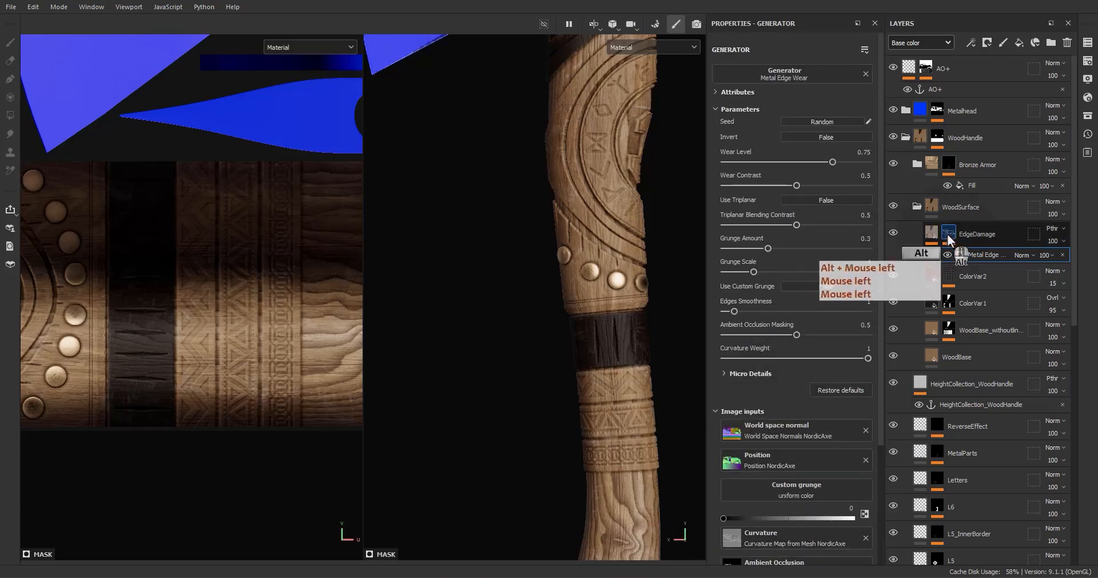
- Enable Micro Height in EdgeDamage's Metal Edge Wear generator, set Height Details Intensity to 2, and switch back to the material view
left_click_drag(629, 324, 585, 325, "alt")
left_click(755, 379)
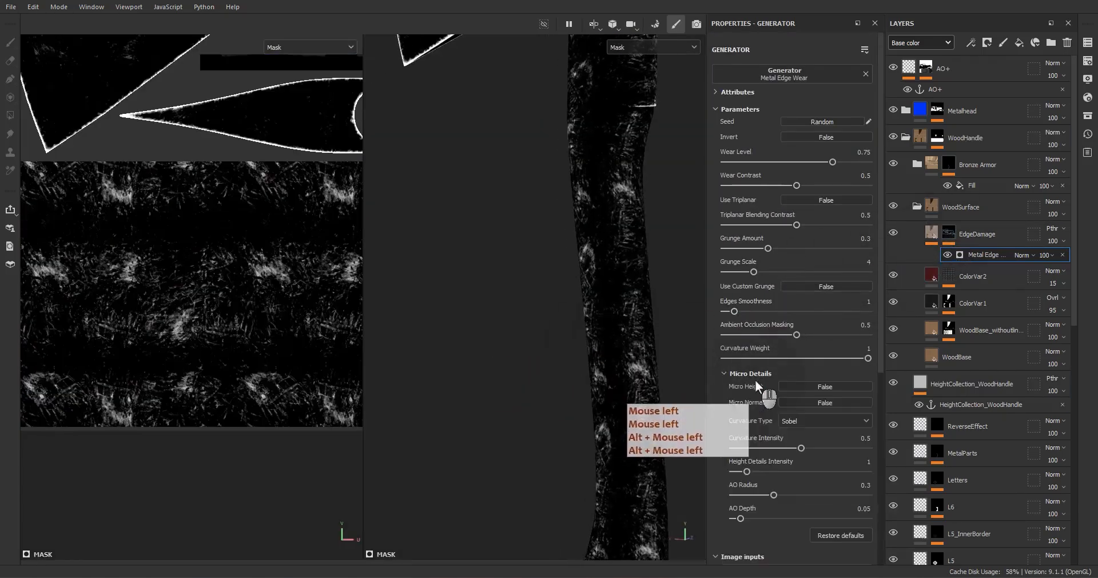
left_click(801, 386)
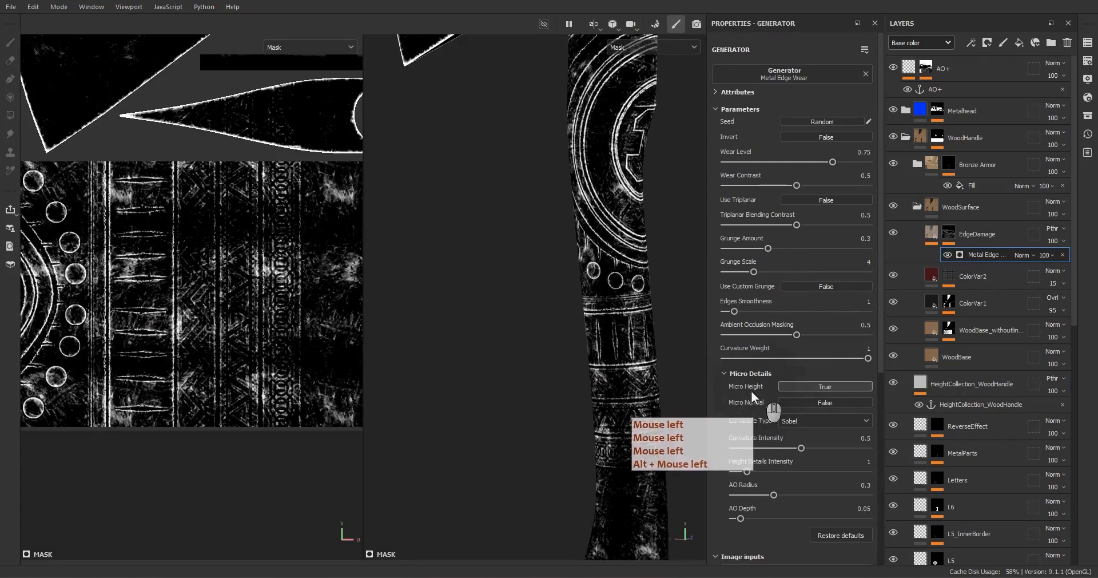
middle_click_drag(606, 382, 598, 371, "alt")
left_click_drag(598, 371, 640, 361, "alt")
left_click(760, 471)
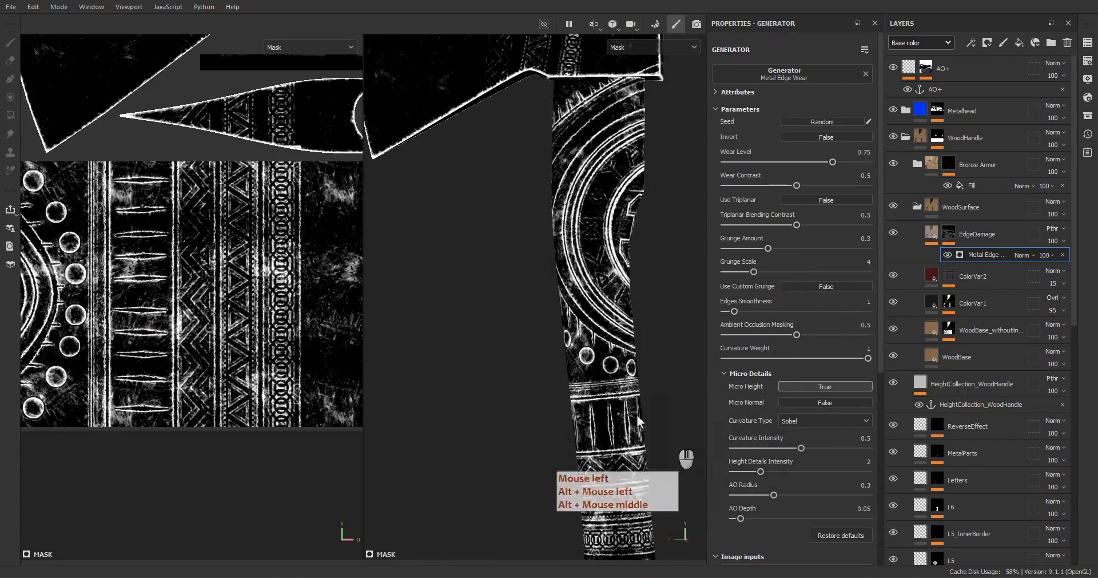
scroll(635, 423, "up", 5)
key("m")
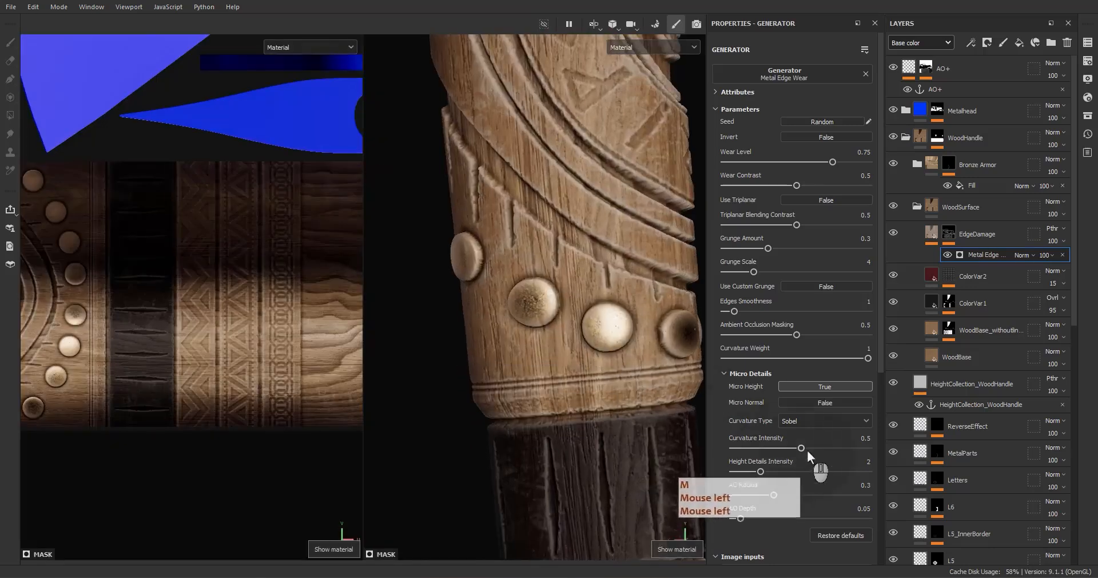
- Set the generator's Curvature Intensity to 0.45, Height Details Intensity to 2.81, AO Radius to 0.15, AO Depth to 0.07, Grunge Amount to 0.34 and Wear Level to 0.74
left_click_drag(802, 448, 744, 514)
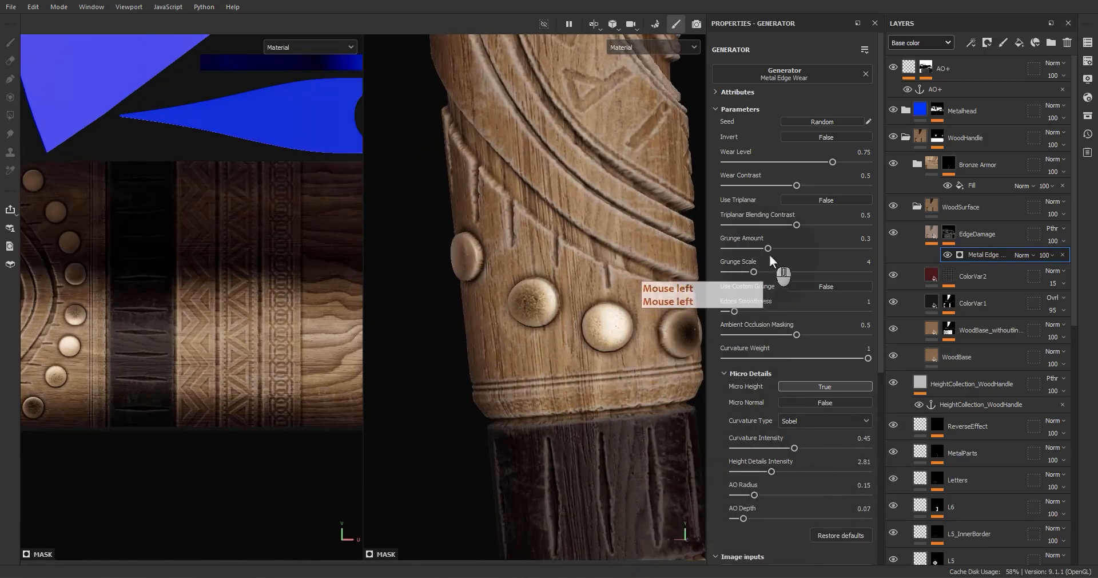
mouse_move(768, 248)
left_mouse_down()
mouse_move(824, 247)
mouse_move(771, 246)
left_mouse_up()
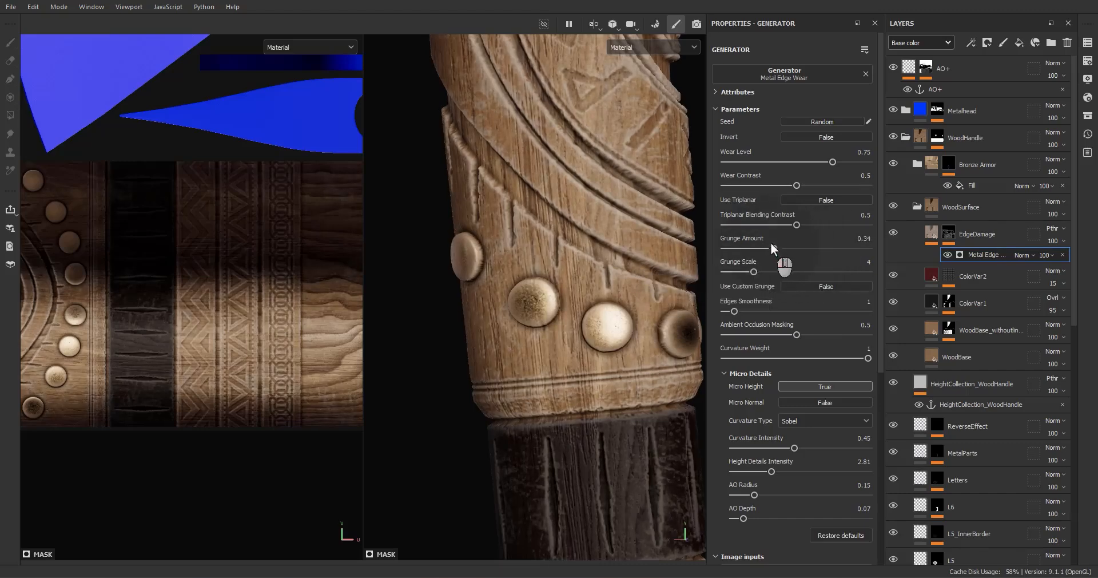
mouse_move(835, 162)
left_mouse_down()
mouse_move(852, 159)
mouse_move(830, 156)
left_mouse_up()
- Examine the edge wear along the handle and up close around the carved rings below the axe head
scroll(533, 222, "down", 5)
left_click_drag(547, 253, 544, 153, "alt")
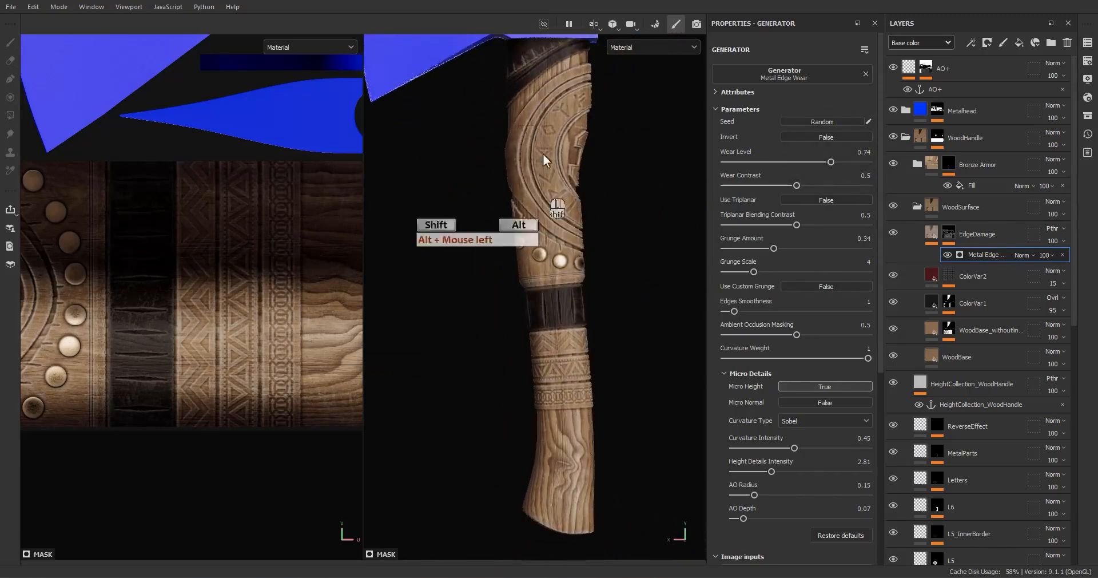
middle_click_drag(543, 153, 569, 203, "alt")
scroll(566, 212, "up", 5)
mouse_move(527, 277)
left_mouse_down("alt")
mouse_move(586, 258)
mouse_move(543, 278)
left_mouse_up("alt")
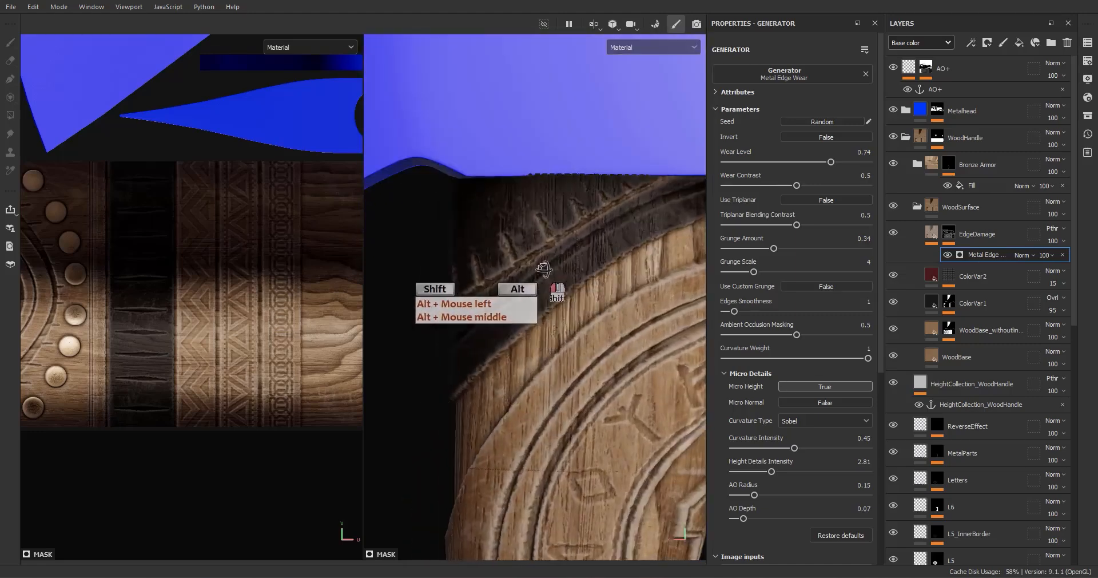
right_click_drag(566, 326, 634, 297, "alt")
middle_click_drag(635, 298, 616, 288, "alt")
left_click(616, 288)
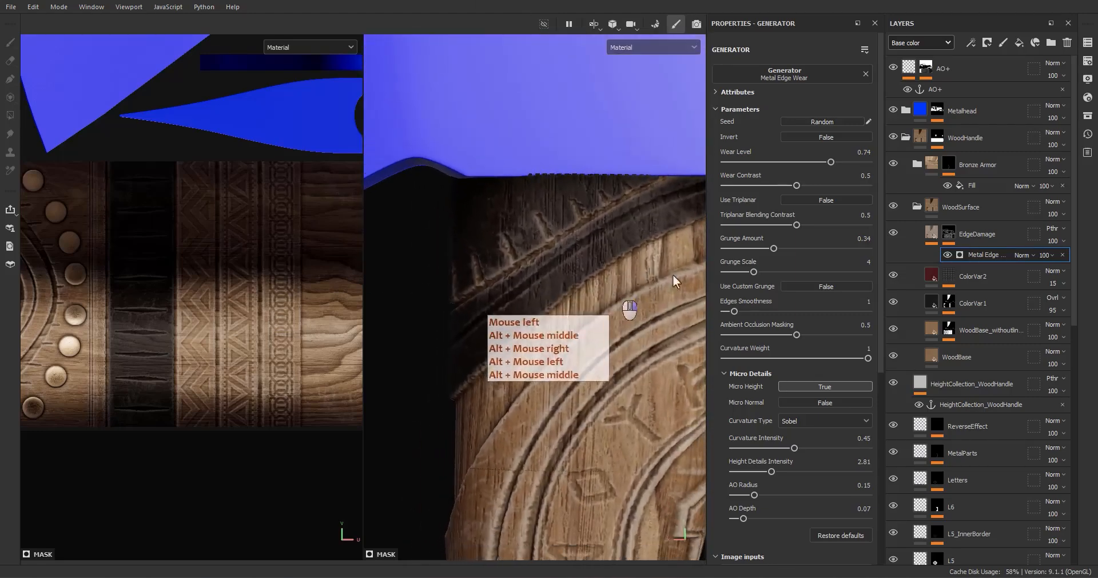
- Enable the height channel on EdgeDamage's fill and try heights of about -0.14 and 0.017 on the carved handle
left_click(929, 230)
left_click(792, 264)
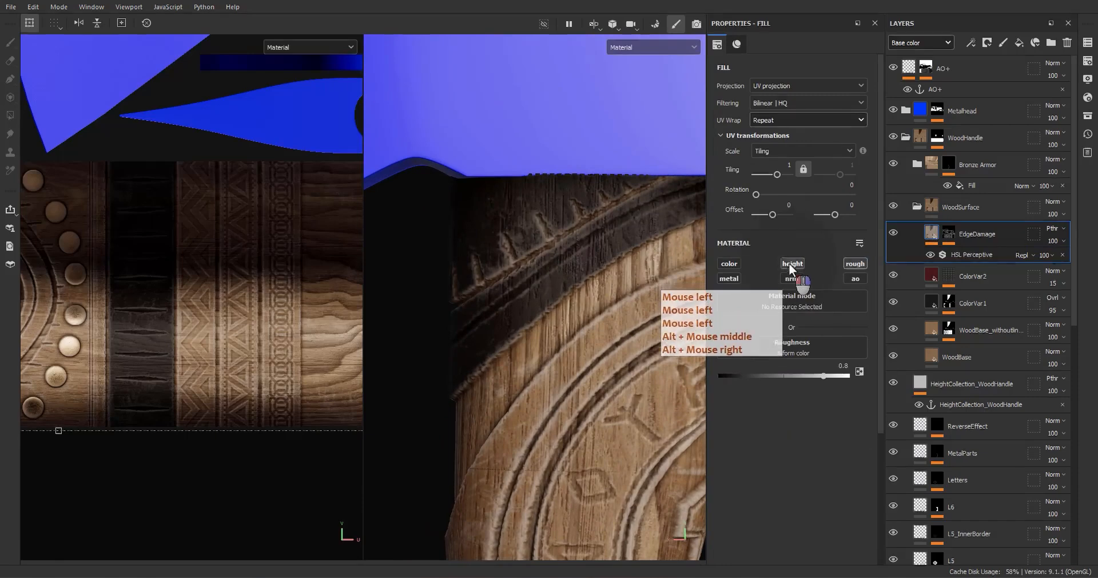
left_click_drag(787, 377, 772, 384)
left_click_drag(588, 465, 560, 250, "alt")
middle_click_drag(560, 249, 558, 323, "alt")
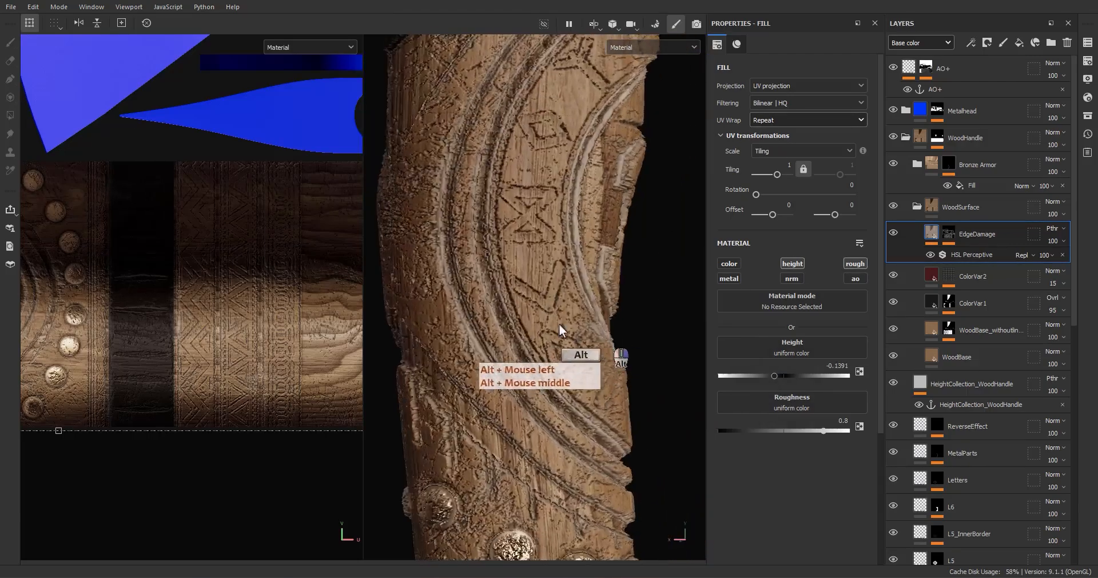
left_click(777, 378)
left_click_drag(777, 378, 784, 377)
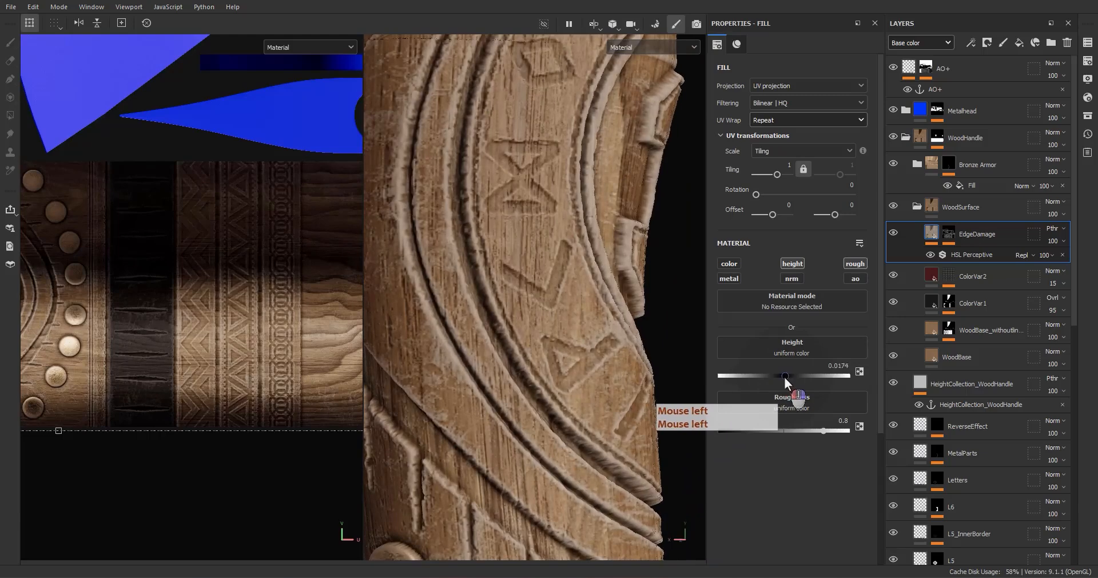
- Set the EdgeDamage fill's height to 0.01 and check the carved edges
double_click(835, 370)
type(".01")
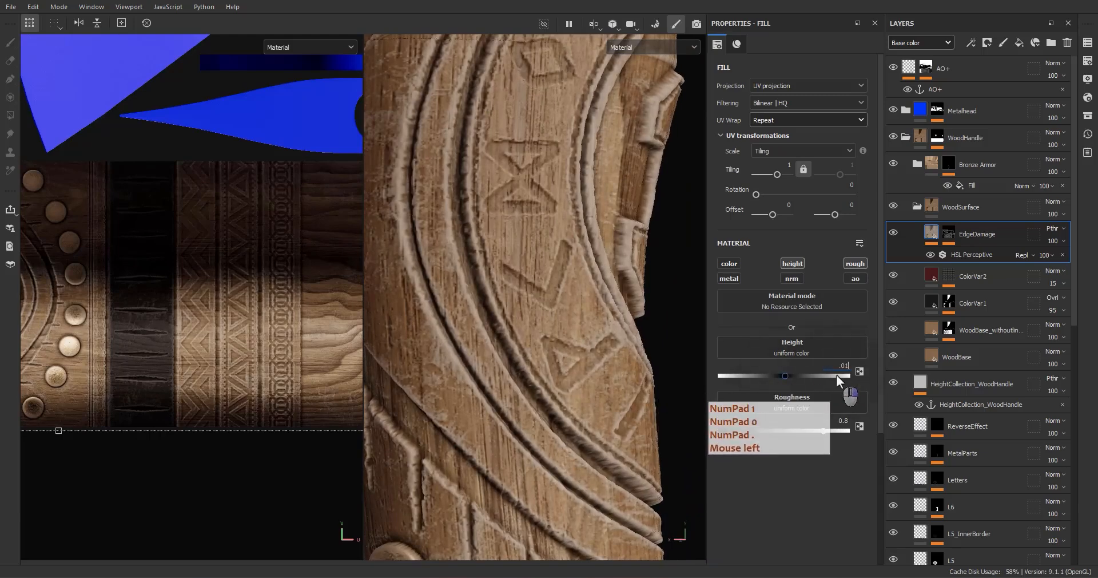
key("Return")
left_click_drag(572, 343, 595, 343, "alt")
- Set the EdgeDamage fill's height to -0.01 and inspect the worn carvings around the metal studs
left_click(837, 366)
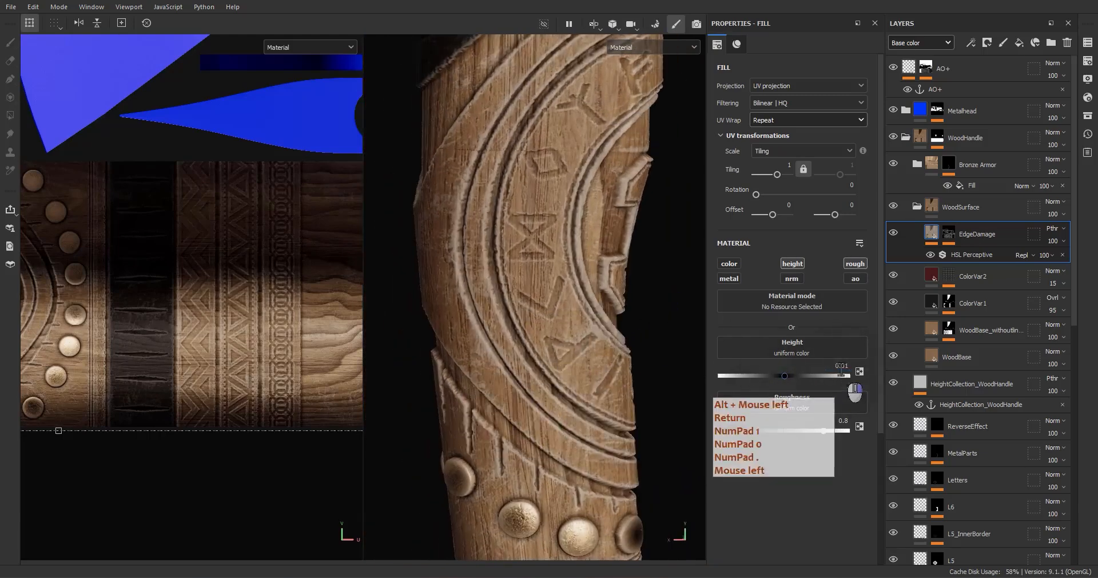
type("-0.")
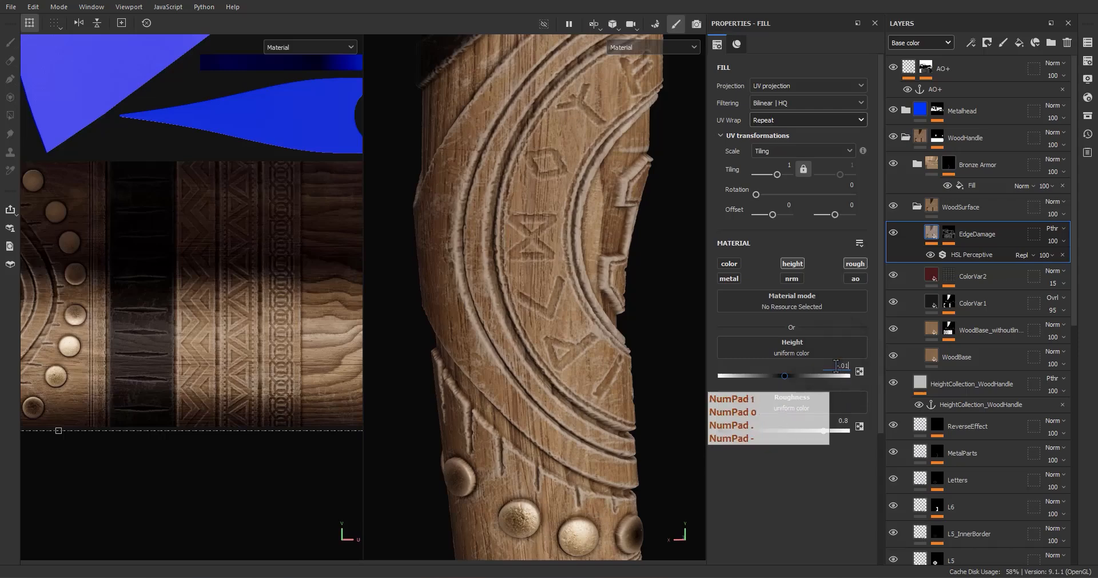
type("01")
key("Return")
left_click_drag(491, 393, 516, 288, "alt")
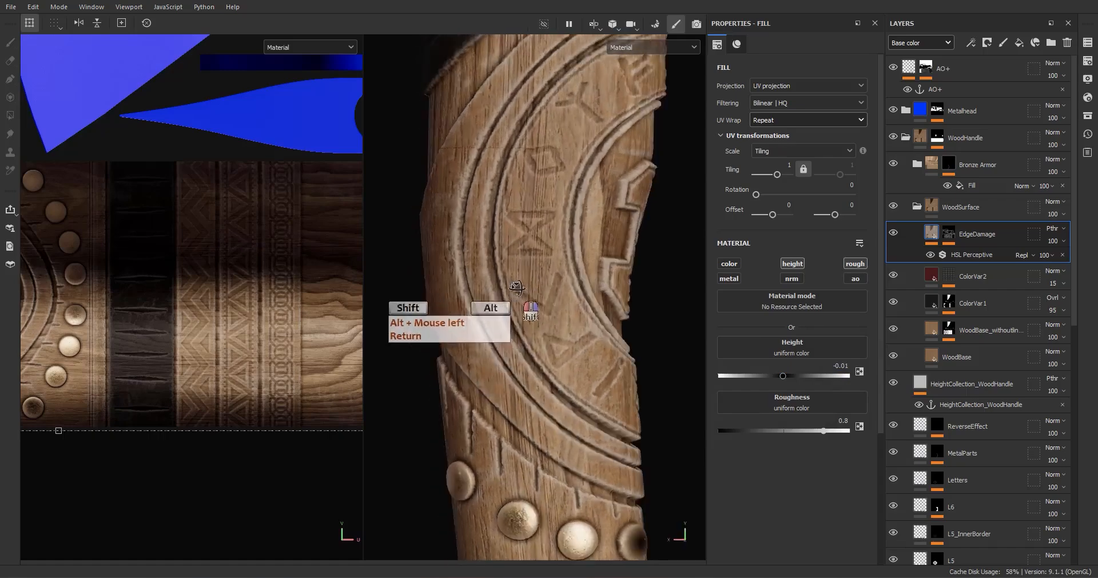
right_click_drag(577, 400, 536, 435, "alt")
middle_click_drag(532, 486, 526, 349, "alt")
scroll(527, 350, "up", 5)
- Isolate EdgeDamage's mask for viewing and add a fill effect above its Metal Edge Wear generator
left_click(932, 240)
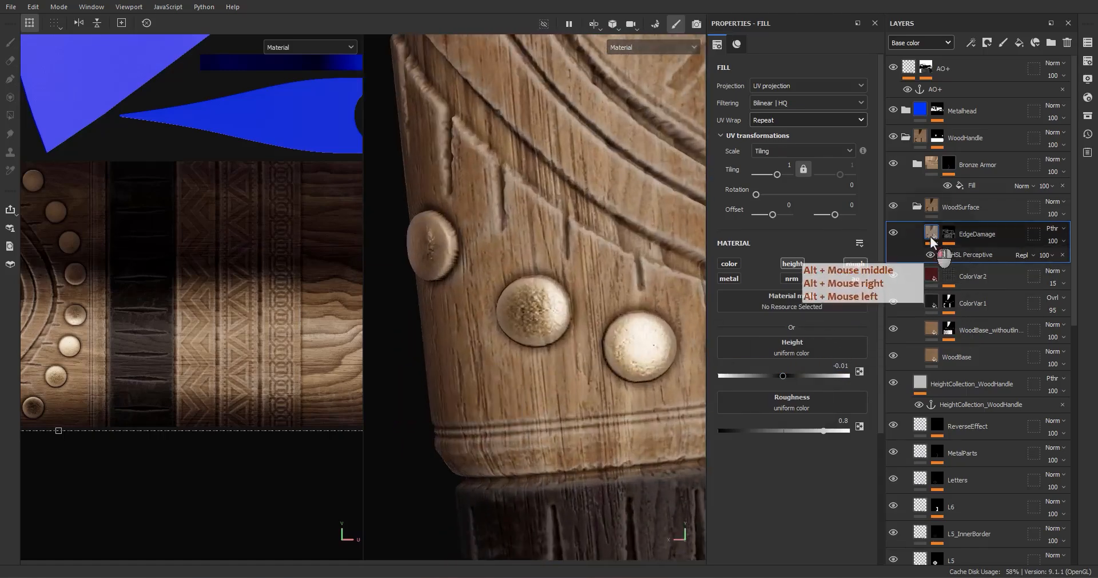
left_click(949, 235)
right_click(974, 248)
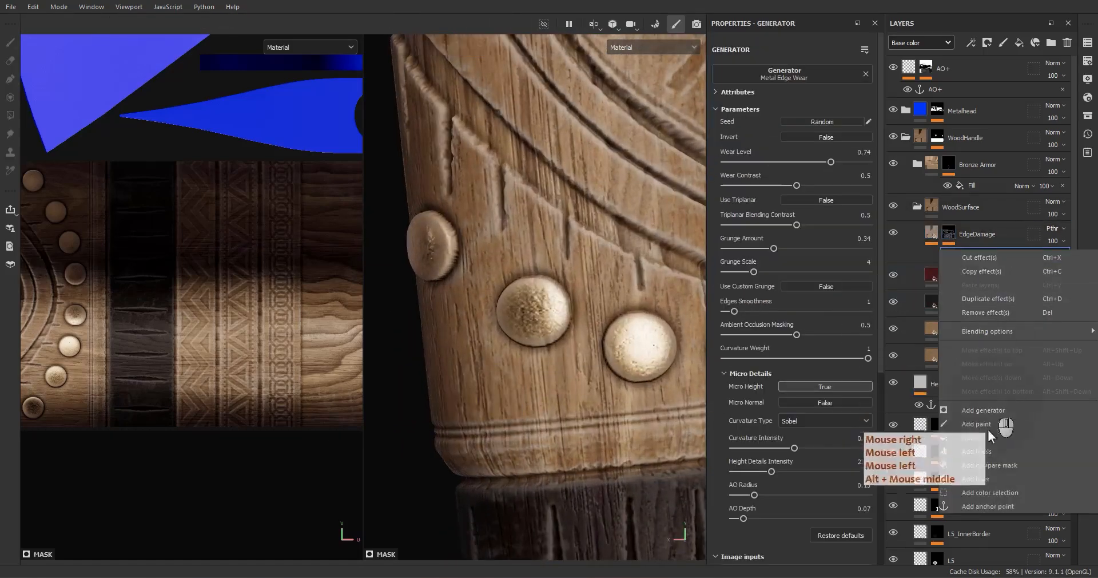
left_click(950, 234, "alt")
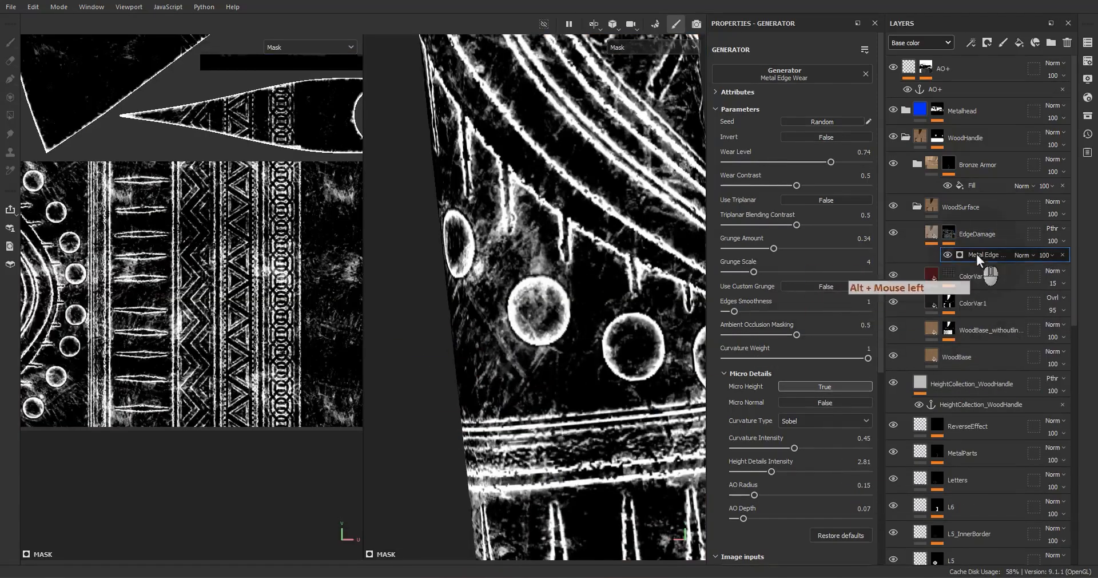
right_click(944, 255)
left_click(973, 442)
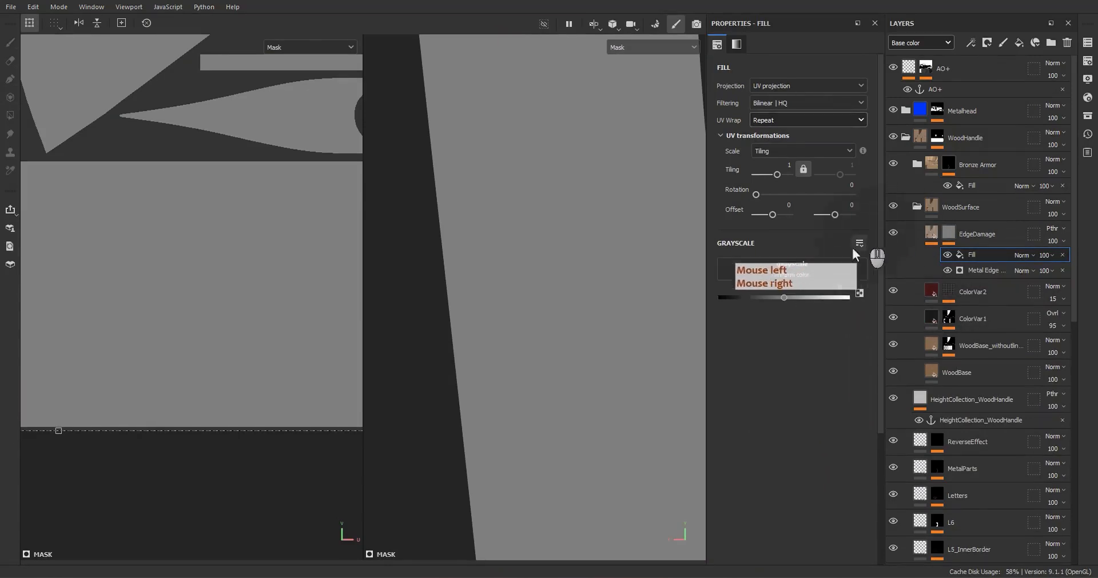
- Use the MetalParts mask anchor as the fill's grayscale, change its blend mode to exclude the studs from the edge damage, and return to the material view
left_click(818, 269)
left_click(884, 278)
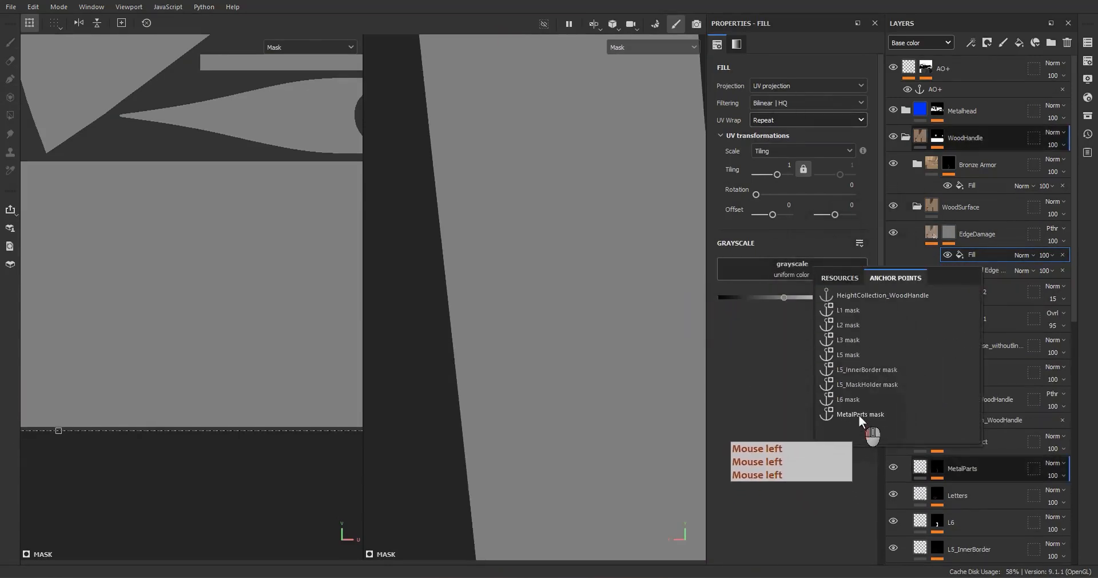
left_click(859, 414)
left_click(1033, 255)
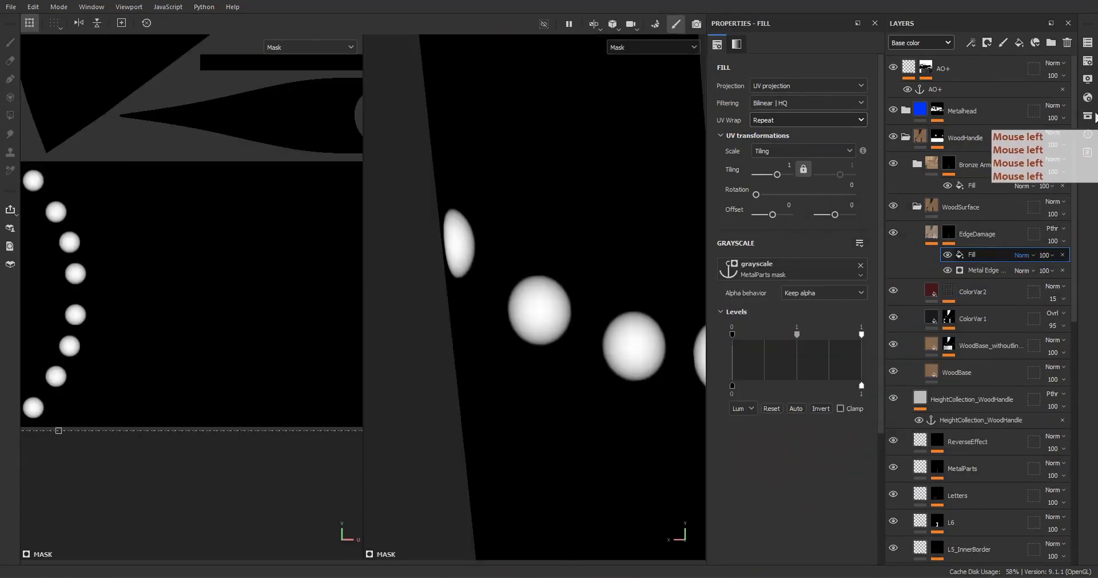
left_click(1009, 366)
left_click(931, 232)
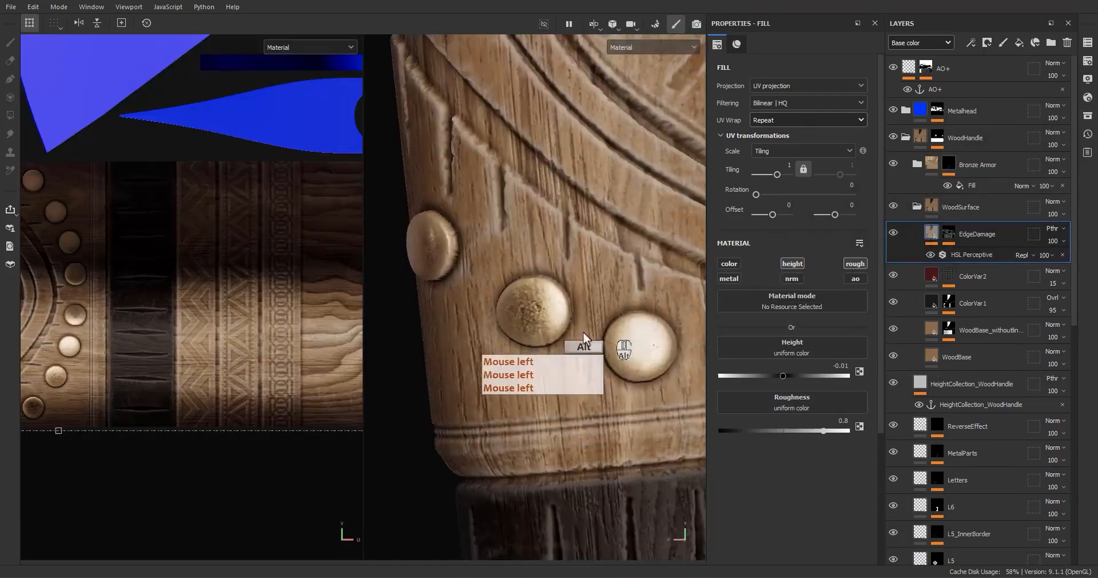
- Examine the edge damage around the studs, along the carved handle and on the whole axe
left_click_drag(583, 331, 570, 351, "alt")
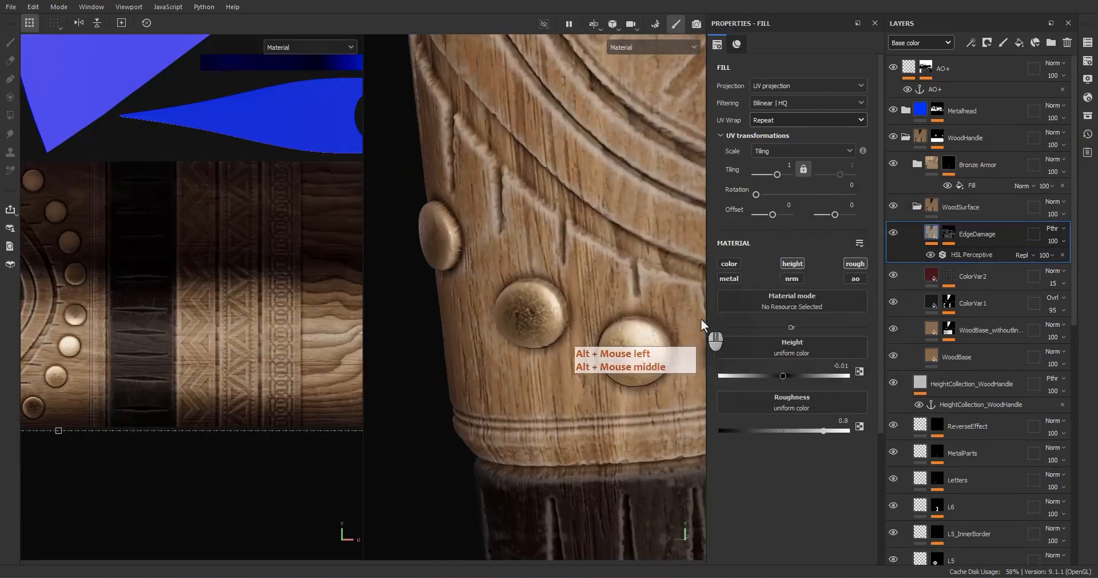
right_click_drag(699, 318, 604, 294, "alt")
middle_click_drag(603, 294, 643, 314, "alt")
left_click_drag(574, 309, 566, 396, "alt")
right_click_drag(566, 396, 590, 215, "alt")
middle_click_drag(592, 215, 594, 279, "alt")
left_click_drag(595, 279, 591, 353, "alt")
middle_click_drag(591, 352, 609, 278, "alt")
left_click_drag(609, 278, 661, 272, "alt")
right_click_drag(661, 275, 621, 216, "alt")
middle_click_drag(621, 216, 621, 304, "alt")
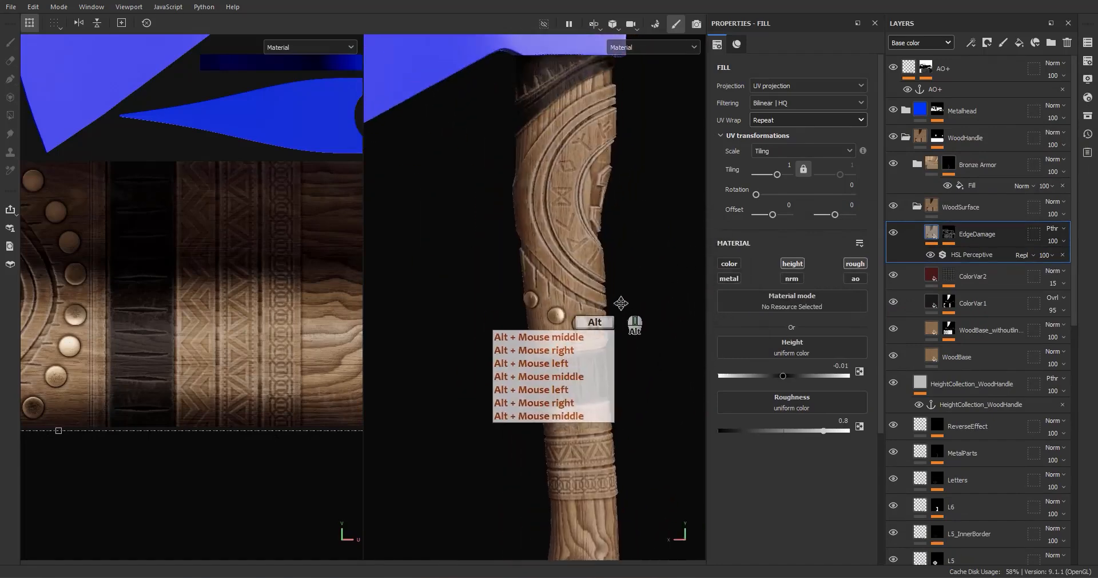
left_click_drag(628, 303, 618, 302, "alt")
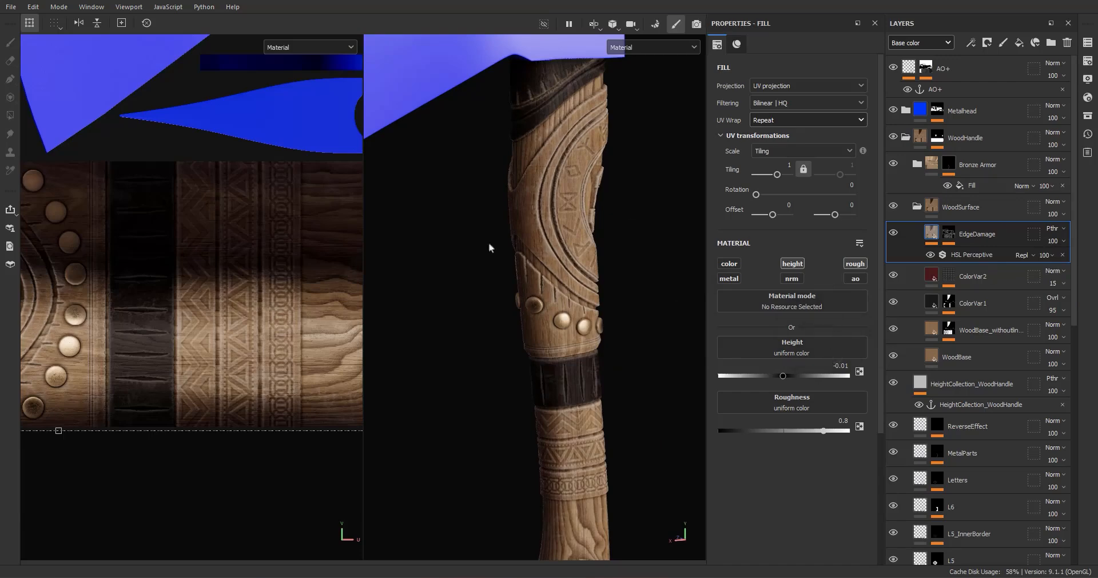
scroll(573, 330, "down", 6)
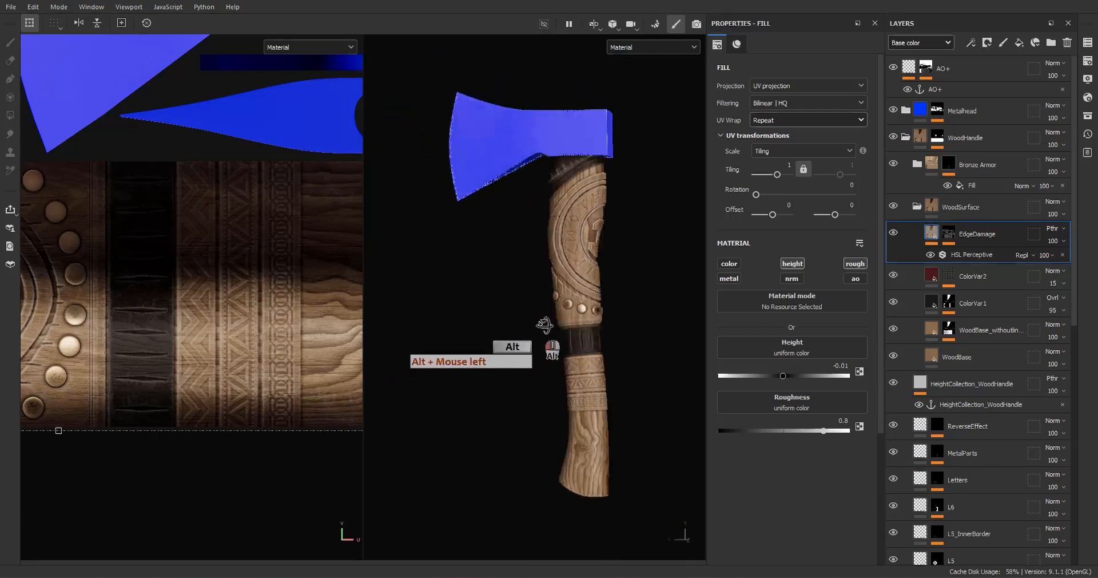